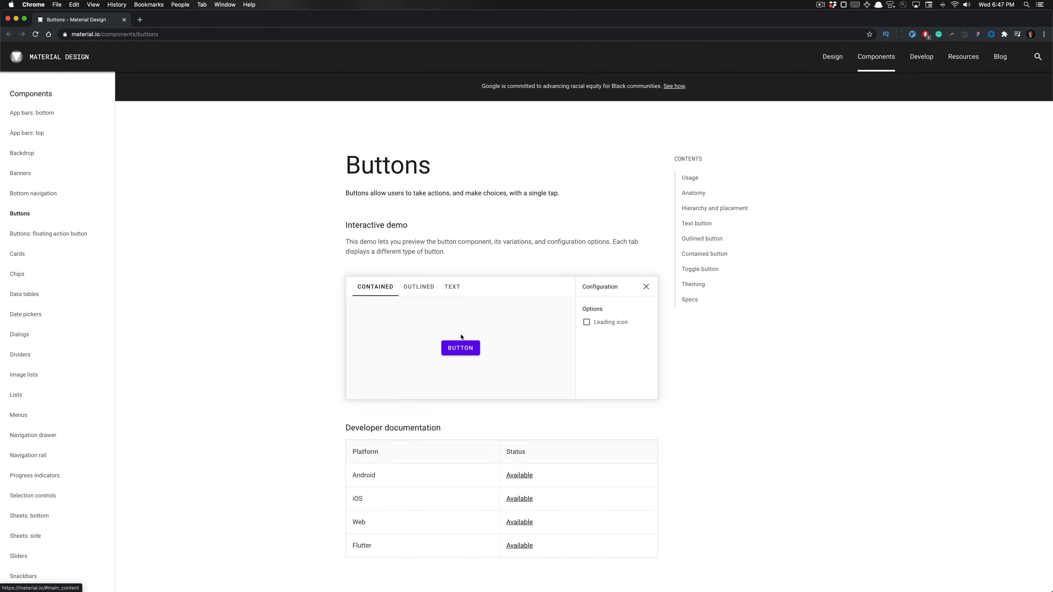
# Step: Preview the outlined, text and contained variants in the interactive button demo, toggling the contained button's leading icon
pyautogui.click(419, 287)
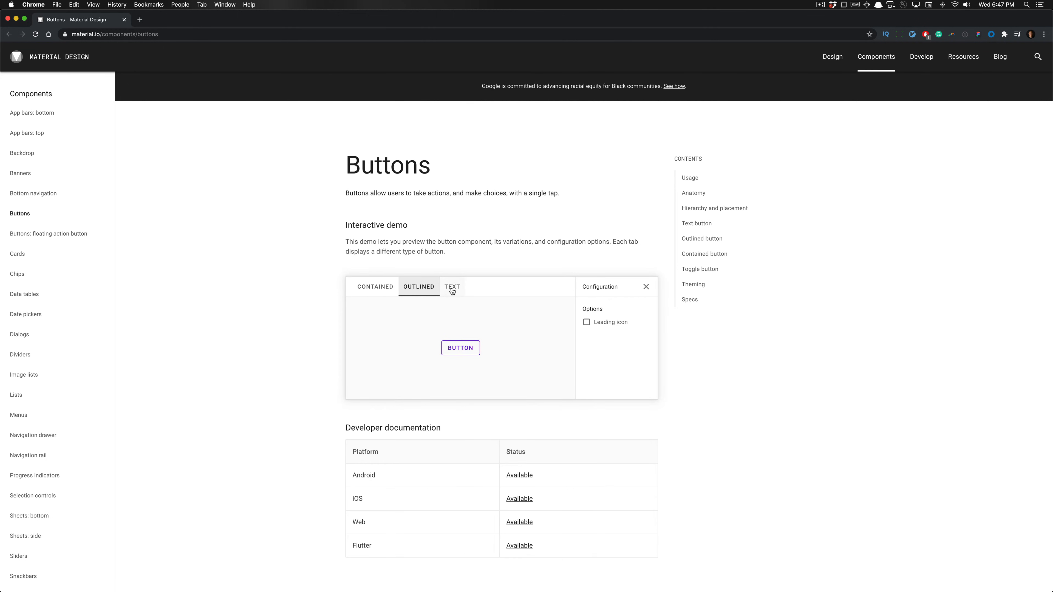
pyautogui.click(450, 291)
pyautogui.click(383, 287)
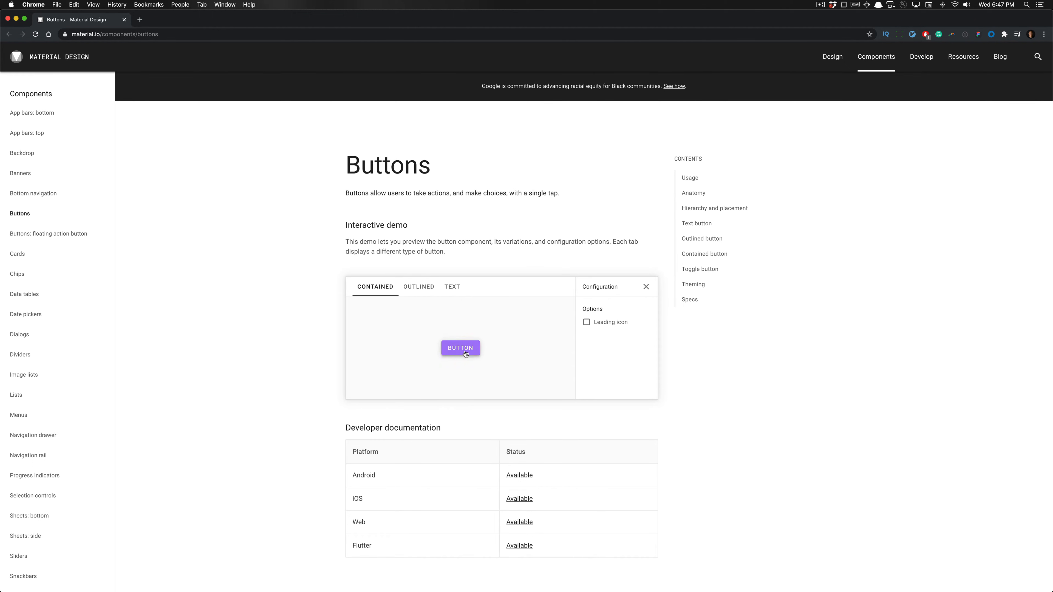
pyautogui.click(586, 323)
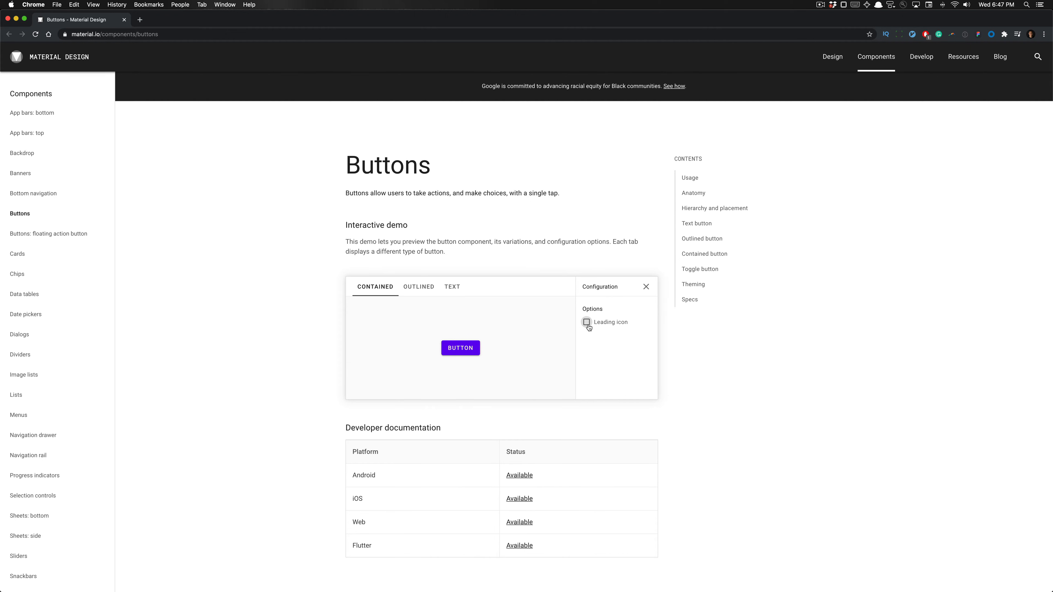
pyautogui.click(587, 323)
pyautogui.click(587, 323)
pyautogui.click(587, 323)
pyautogui.click(410, 285)
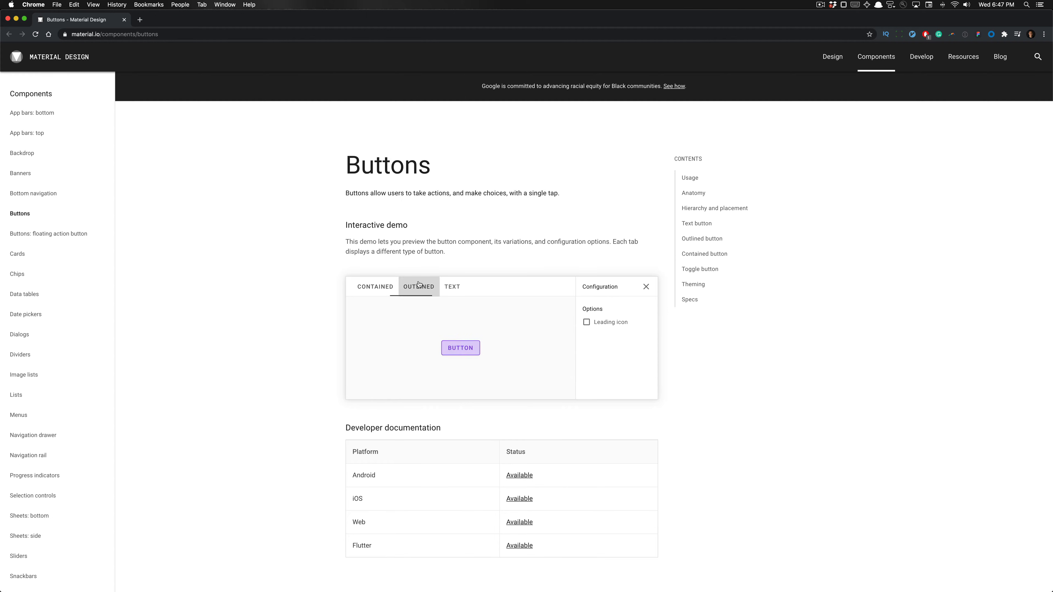
pyautogui.click(450, 290)
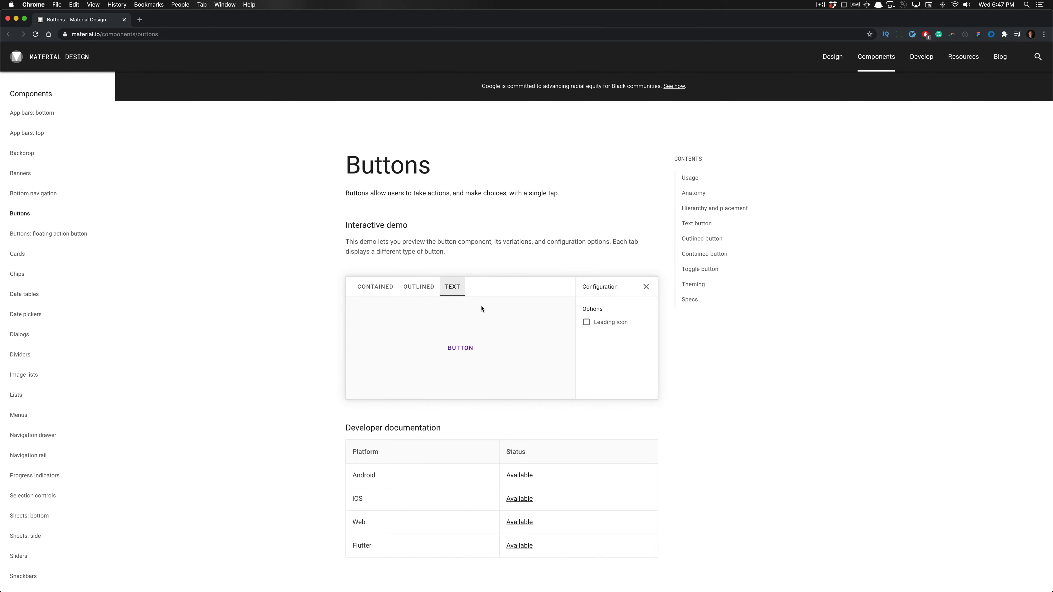
# Step: Enable the demo's leading icon and compare the outlined, contained and text button variants with it
pyautogui.click(586, 322)
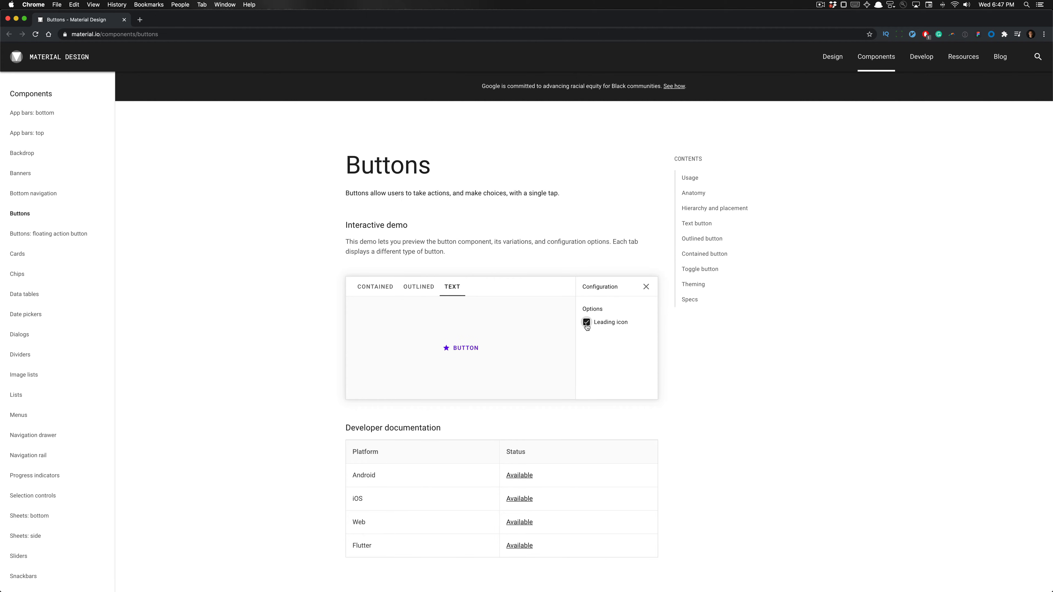
pyautogui.click(431, 288)
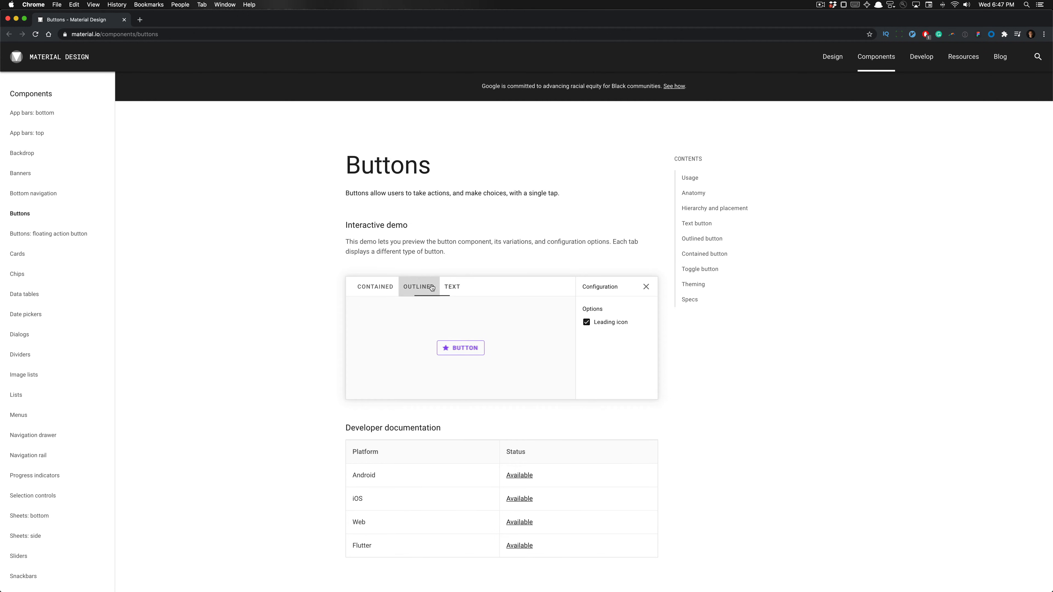
pyautogui.click(387, 288)
pyautogui.click(418, 288)
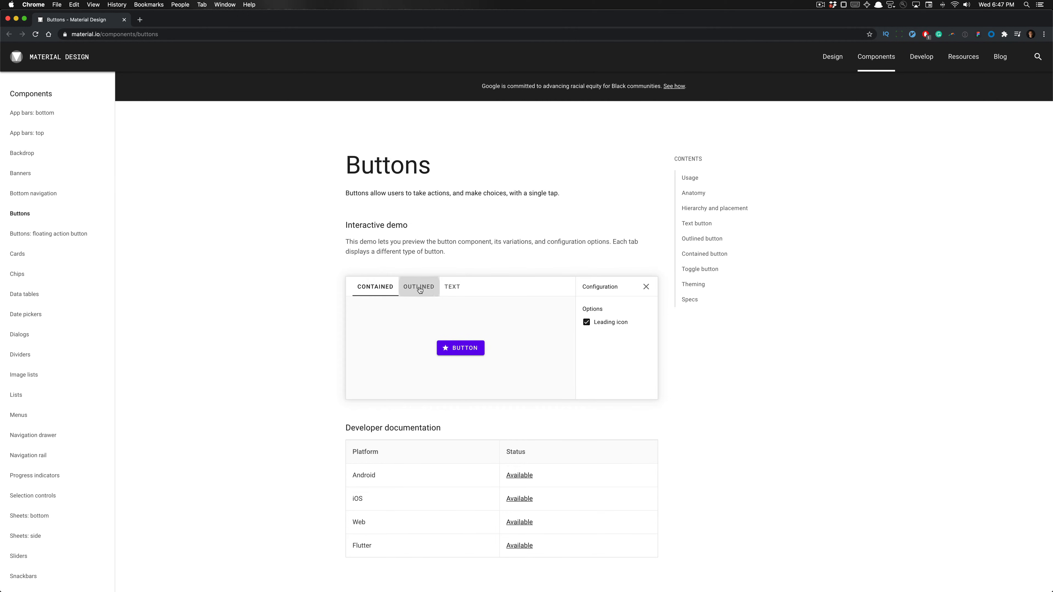
pyautogui.click(452, 288)
# Step: Turn off the demo's leading icon, review the outlined and contained variants, and try the icon option again on the contained button
pyautogui.click(600, 329)
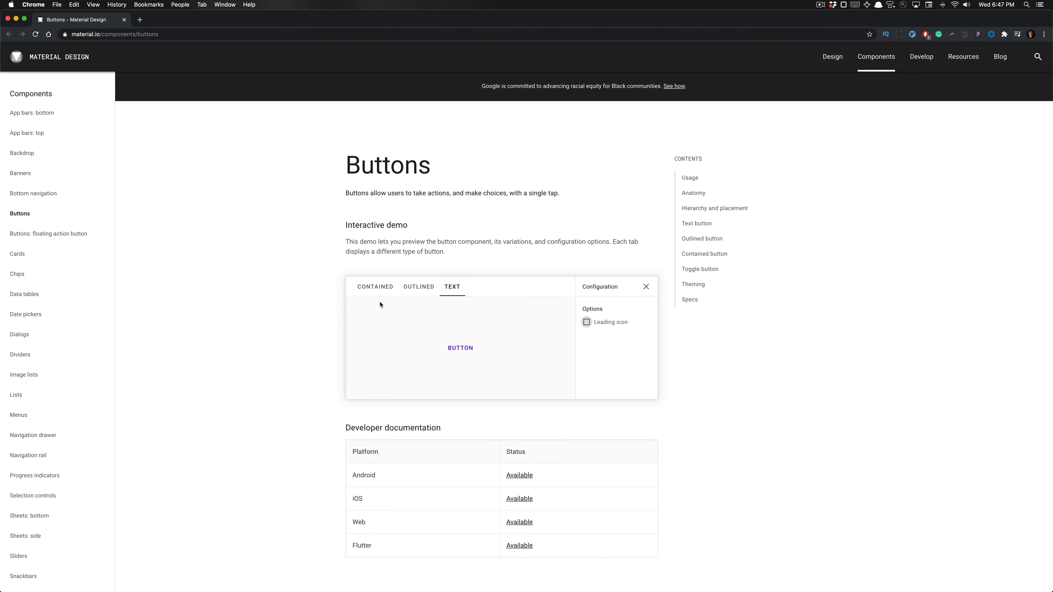
pyautogui.click(417, 287)
pyautogui.click(382, 286)
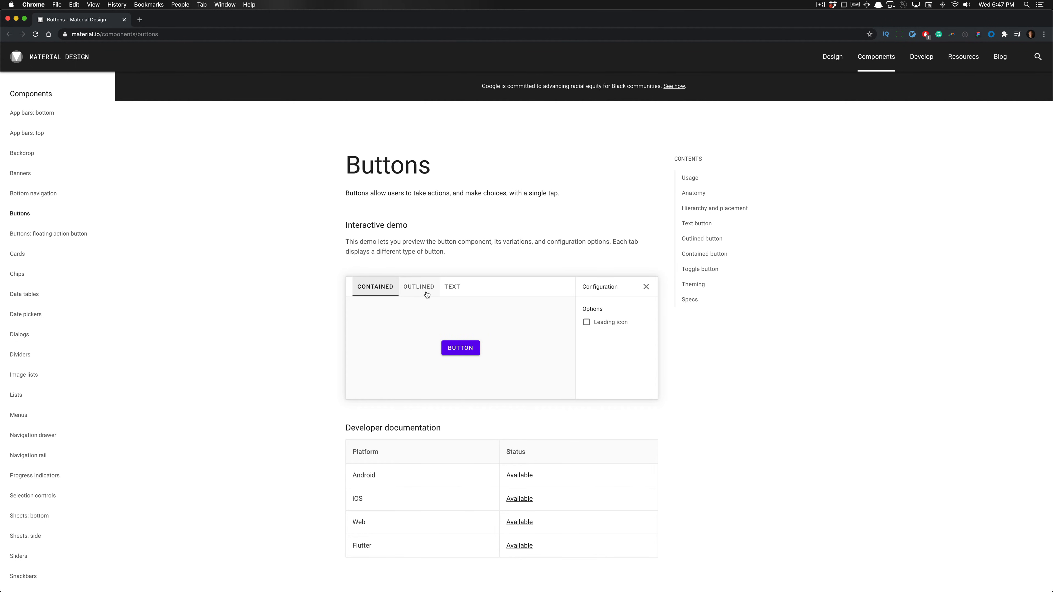
pyautogui.click(586, 323)
pyautogui.click(587, 323)
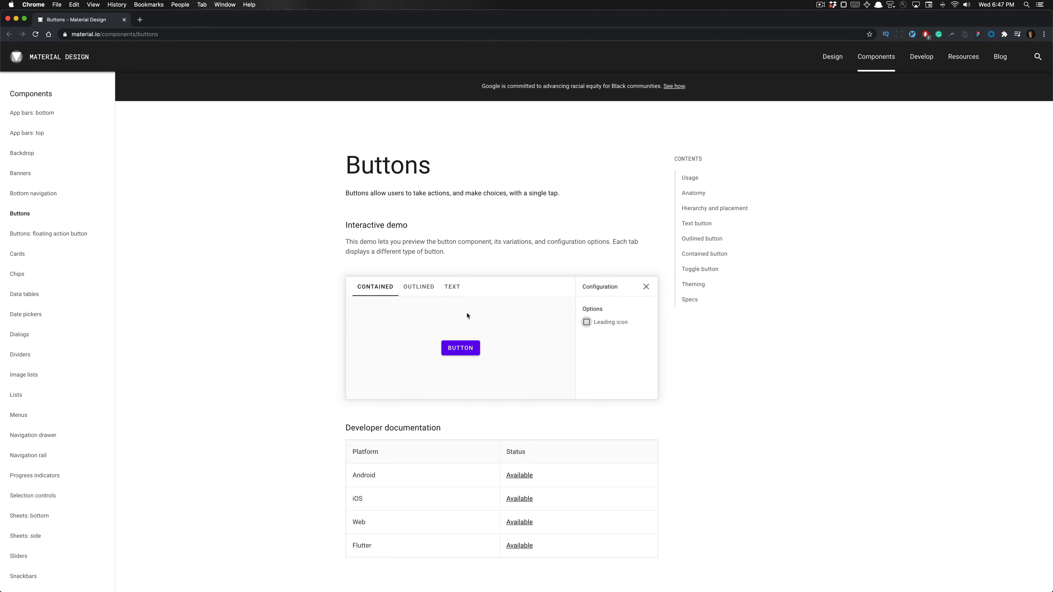
pyautogui.click(462, 346)
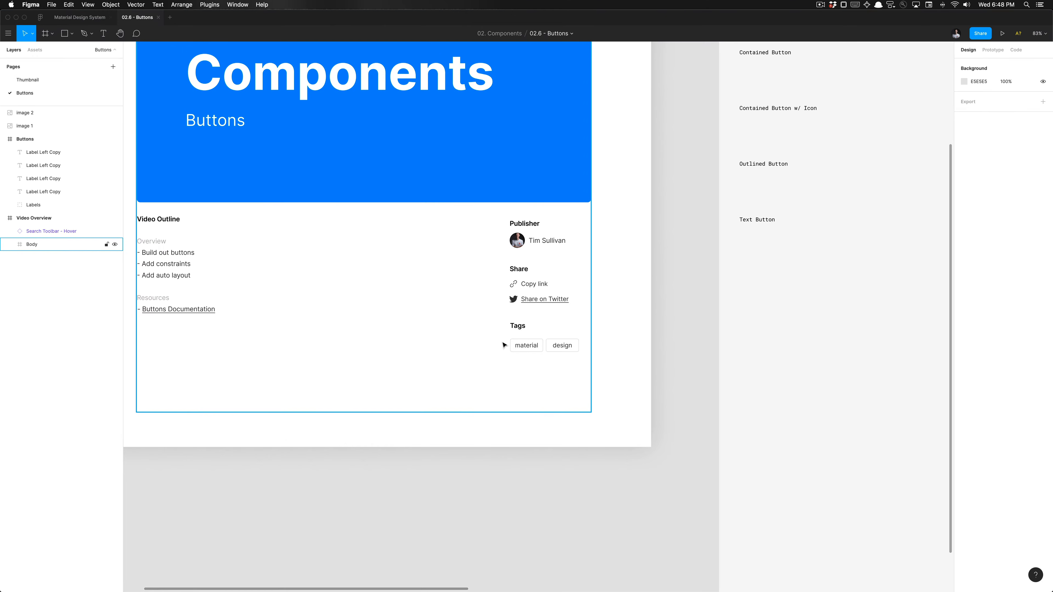
# Step: Open the Specs section of the Material Design Buttons documentation and look through its spec diagrams
pyautogui.scroll(-5, 503, 345)
pyautogui.scroll(3, 503, 345)
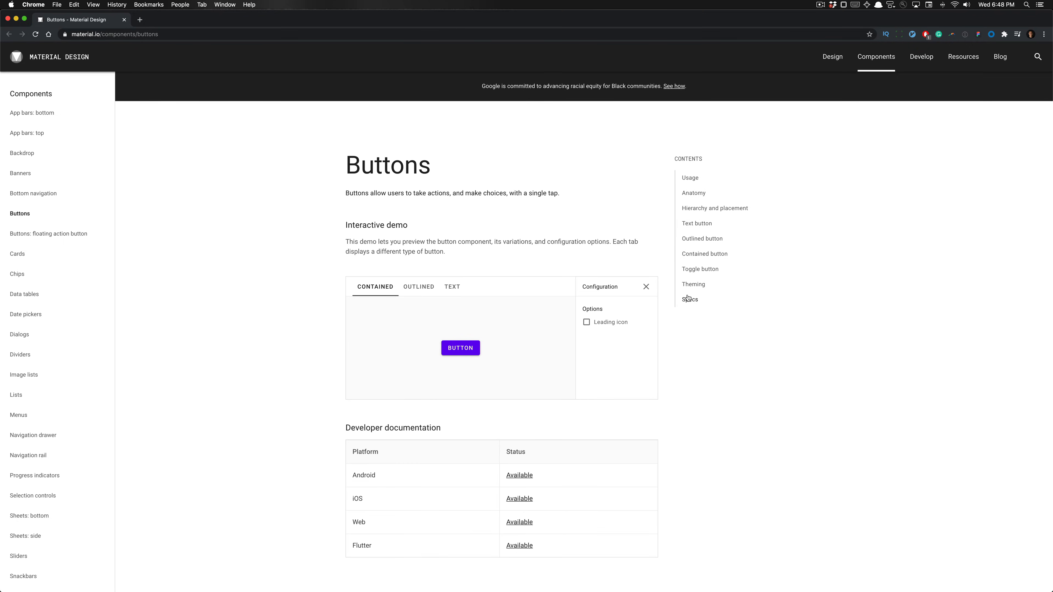
pyautogui.click(686, 286)
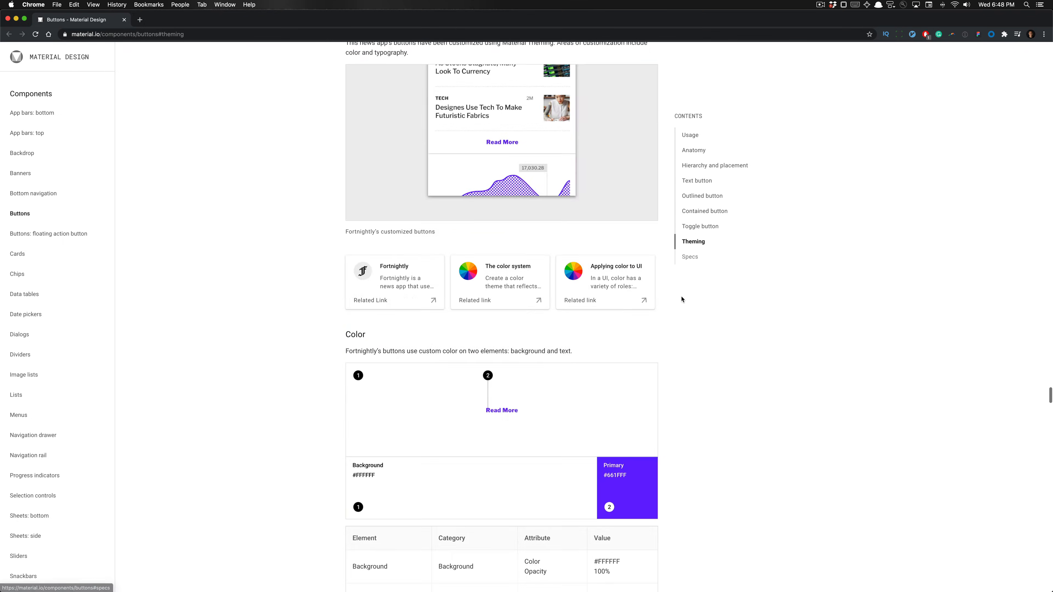
pyautogui.click(690, 257)
pyautogui.scroll(-5, 298, 395)
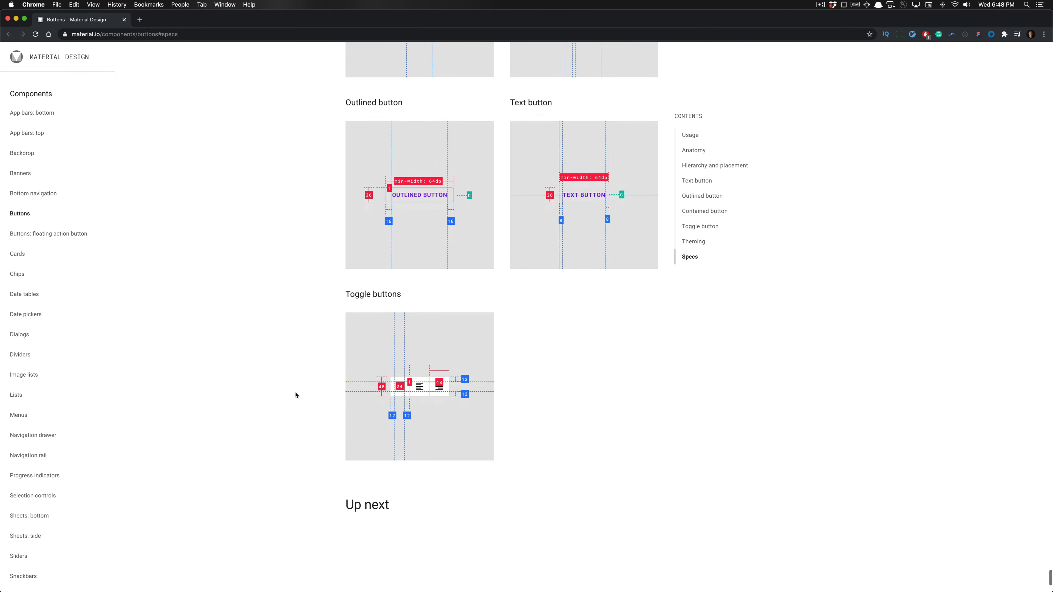
pyautogui.scroll(-2, 294, 395)
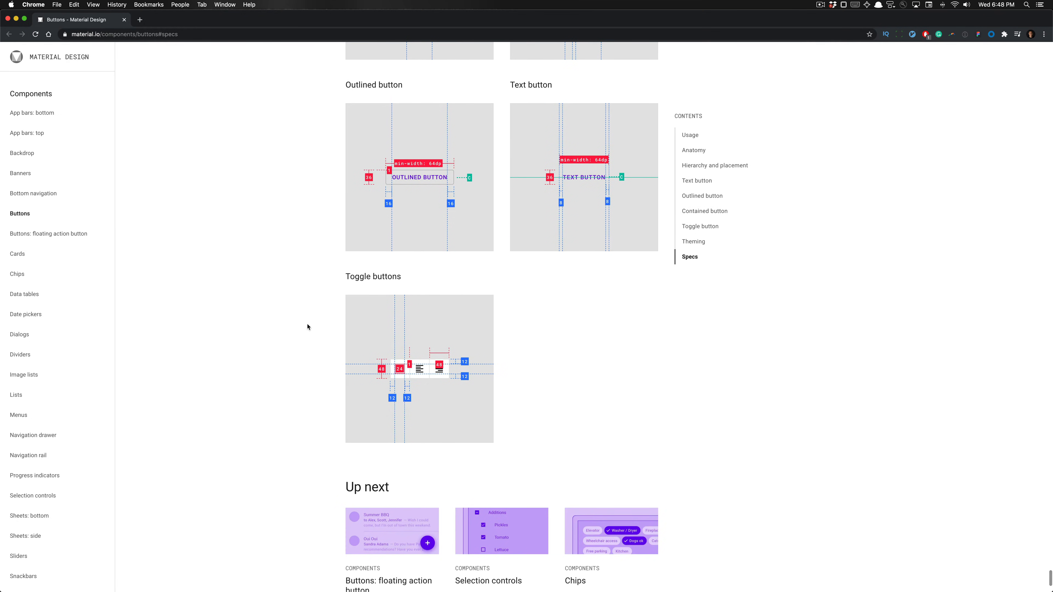
# Step: Compare the contained, outlined, text and toggle button specs in Chrome with the reference images on the Figma canvas
pyautogui.press('super+Tab')
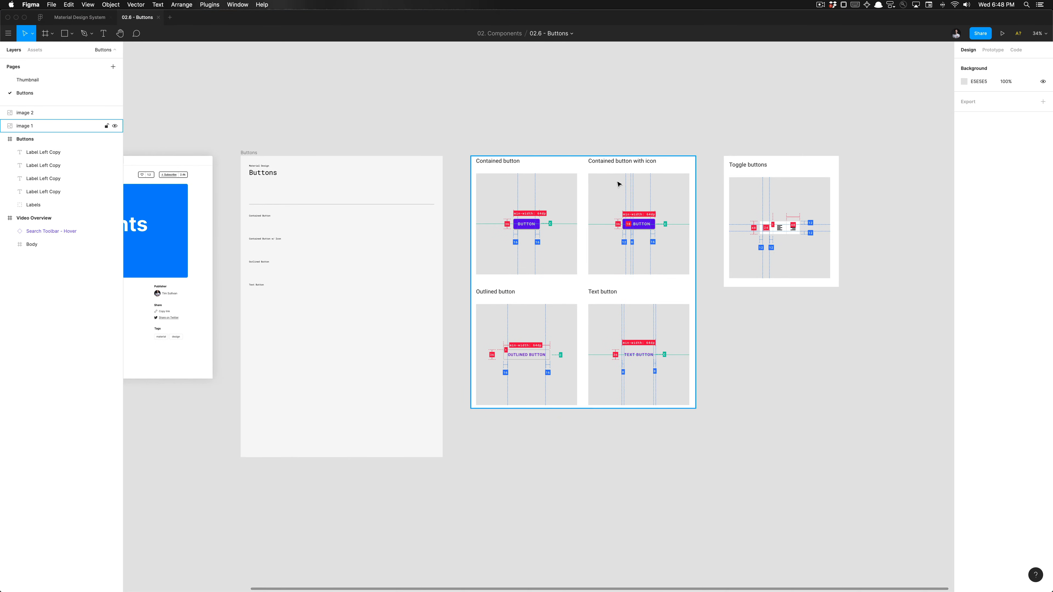
pyautogui.press('super+Tab')
pyautogui.scroll(8, 537, 193)
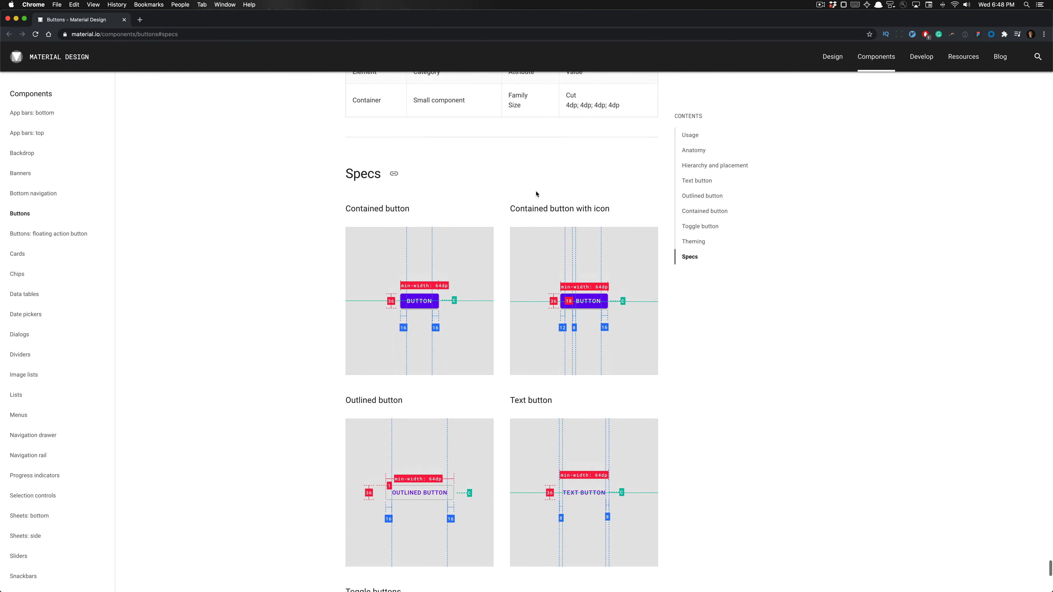
pyautogui.scroll(-2, 537, 195)
pyautogui.scroll(-3, 517, 280)
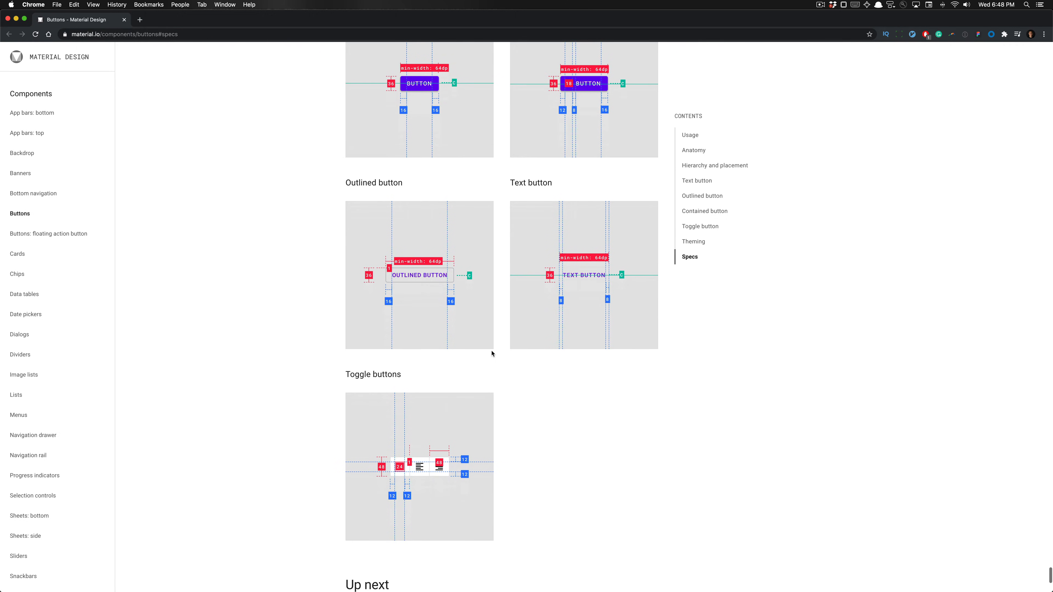
pyautogui.scroll(1, 492, 354)
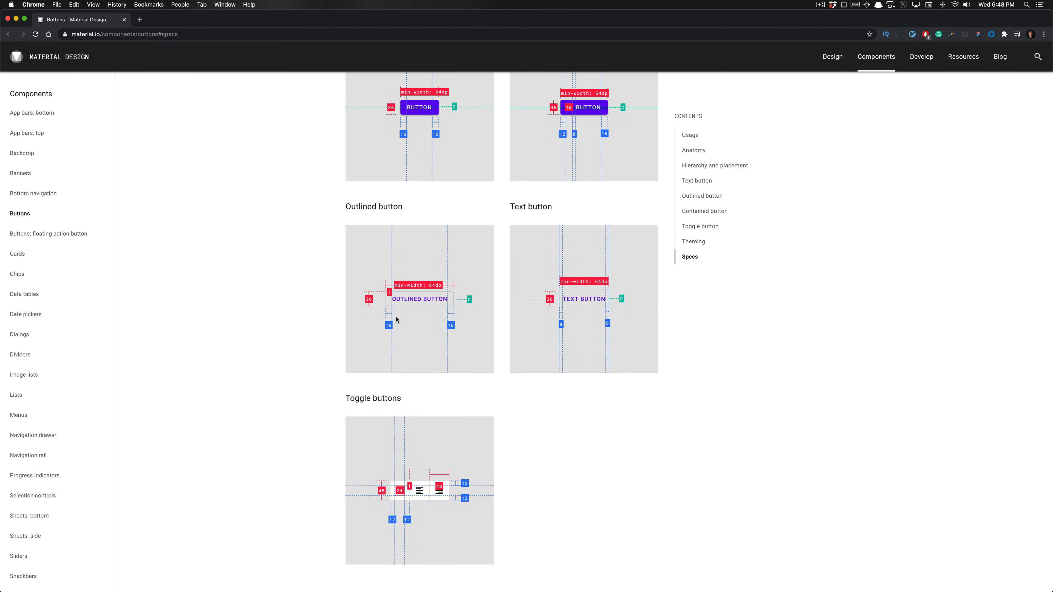
pyautogui.press('super+Tab')
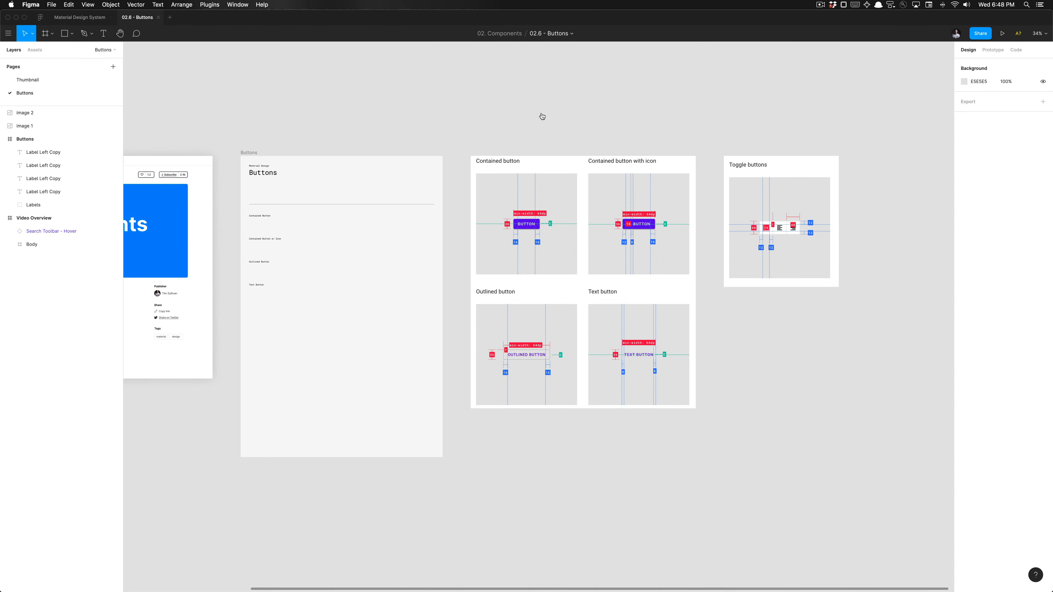
pyautogui.press('super+Tab')
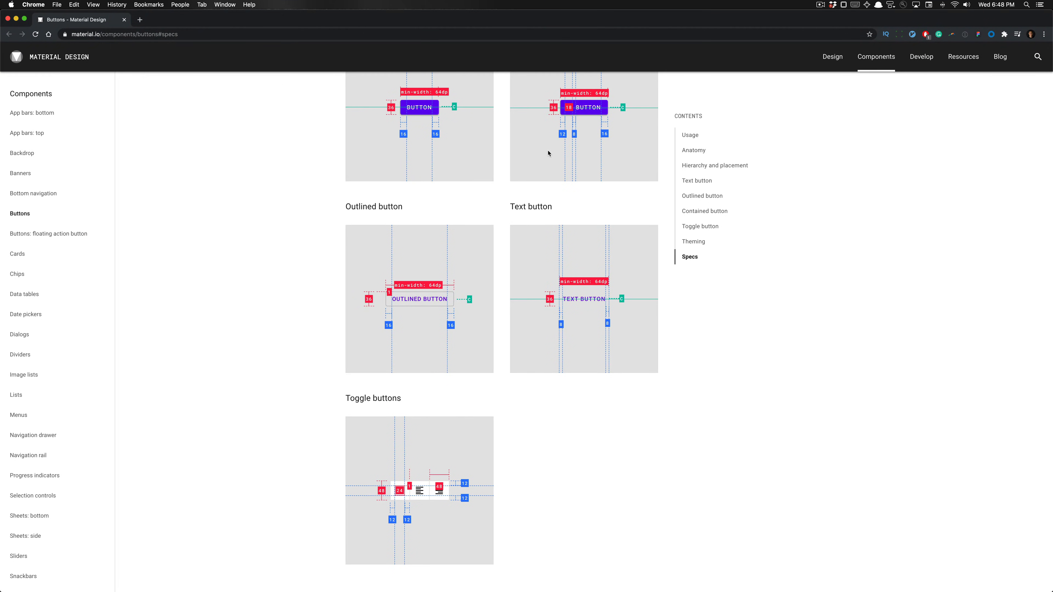
# Step: Show the contained button with its leading icon in the interactive demo at the page's start, and switch to Figma
pyautogui.scroll(20, 548, 153)
pyautogui.click(585, 324)
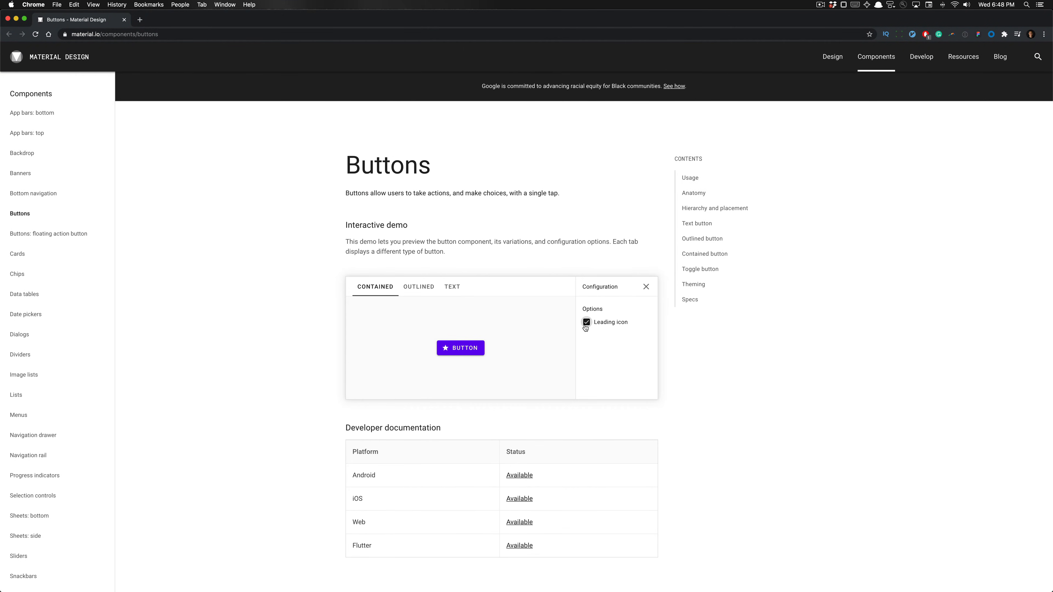
pyautogui.click(586, 327)
pyautogui.click(586, 327)
pyautogui.press('super+Tab')
pyautogui.click(738, 284)
pyautogui.press('super+v')
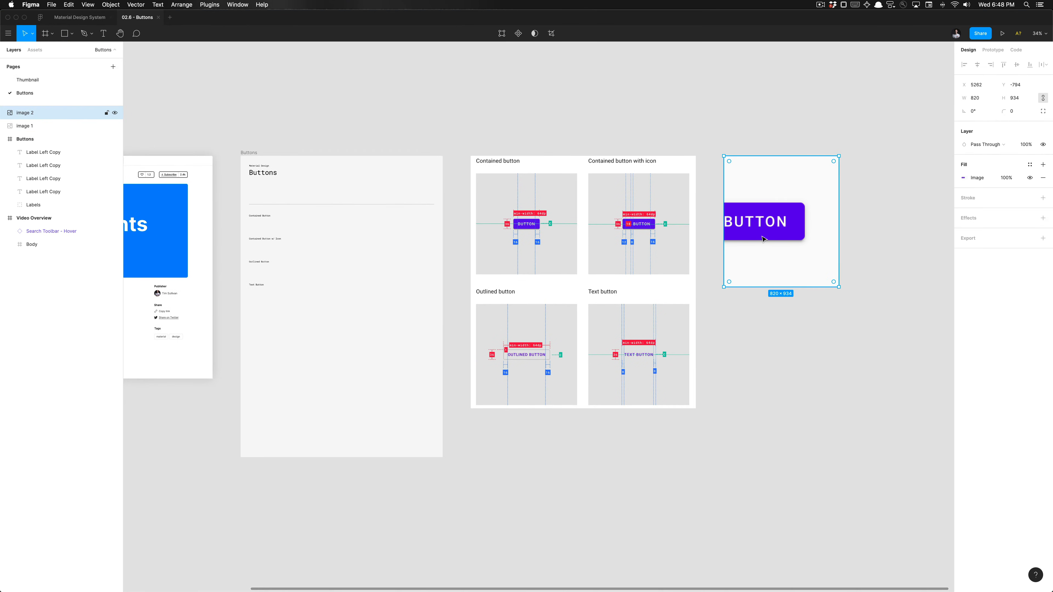
pyautogui.press('super+z')
# Step: Paste the screenshot of the contained icon button onto the canvas and place it below the Toggle buttons image
pyautogui.press('super+v')
pyautogui.moveTo(541, 316); pyautogui.dragTo(751, 328)
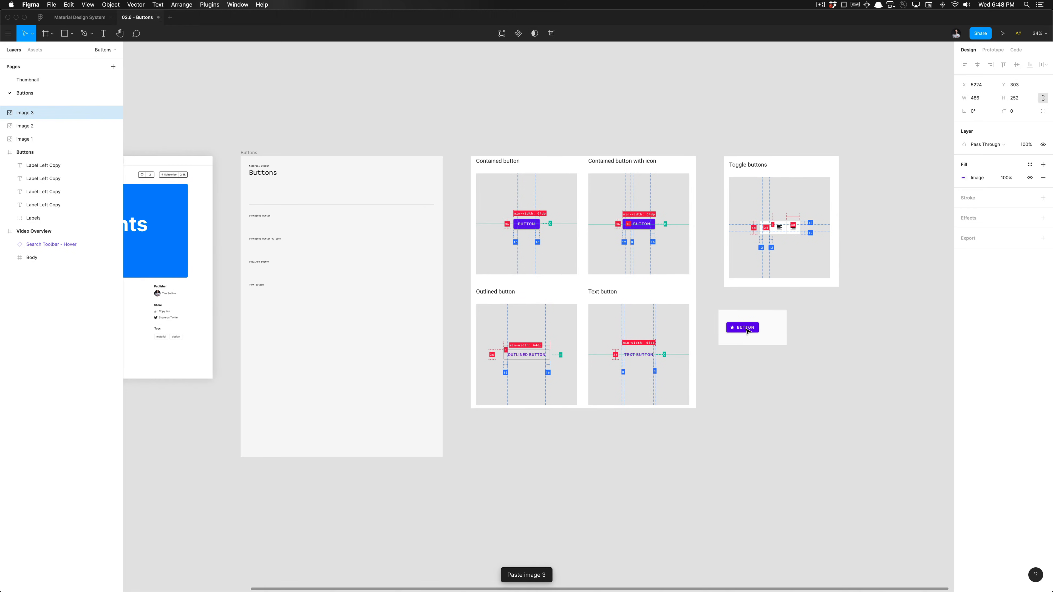
# Step: Capture the outlined button with leading icon from the Chrome demo and paste it in Figma beside the contained button screenshot
pyautogui.press('super+Tab')
pyautogui.click(418, 287)
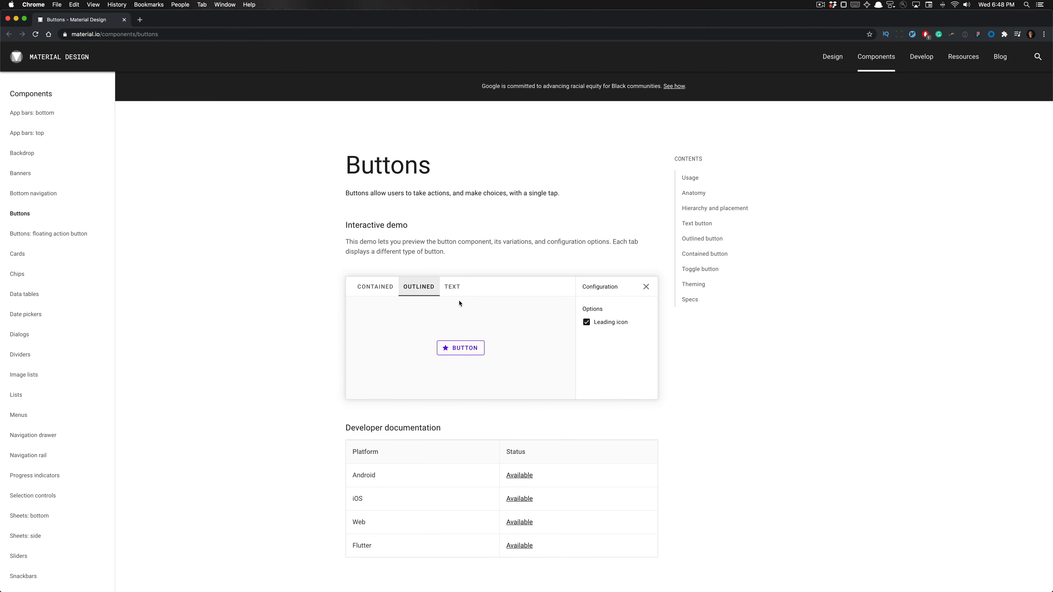
pyautogui.press('super+ctrl+shift+4')
pyautogui.moveTo(431, 323); pyautogui.dragTo(528, 379)
pyautogui.press('super+Tab')
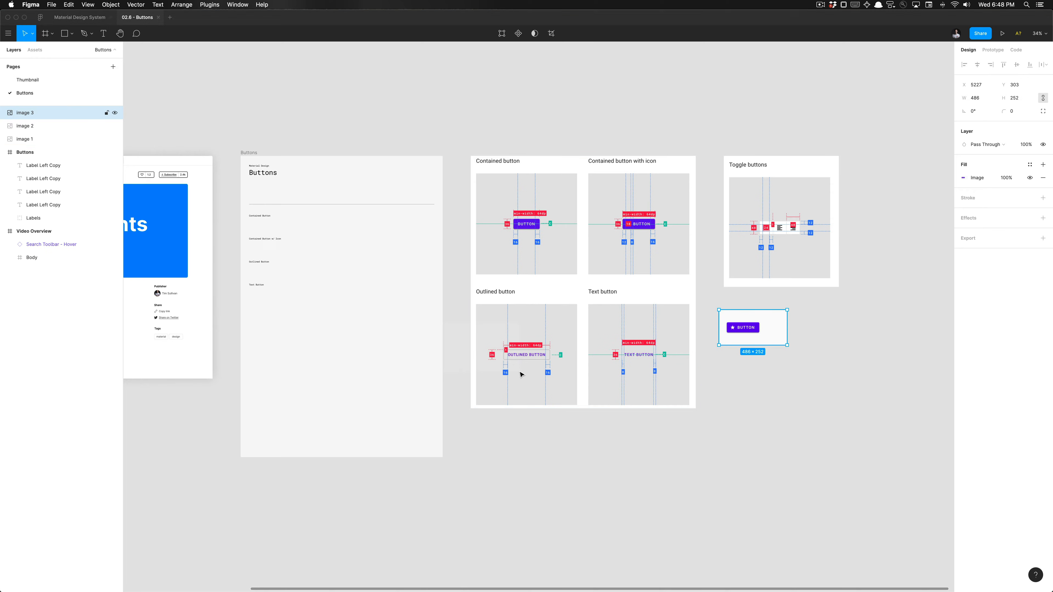
pyautogui.press('super+v')
pyautogui.moveTo(555, 322); pyautogui.dragTo(835, 332)
# Step: Capture the text button with leading icon from the Chrome demo and paste it in Figma below the contained button screenshot
pyautogui.press('super+Tab')
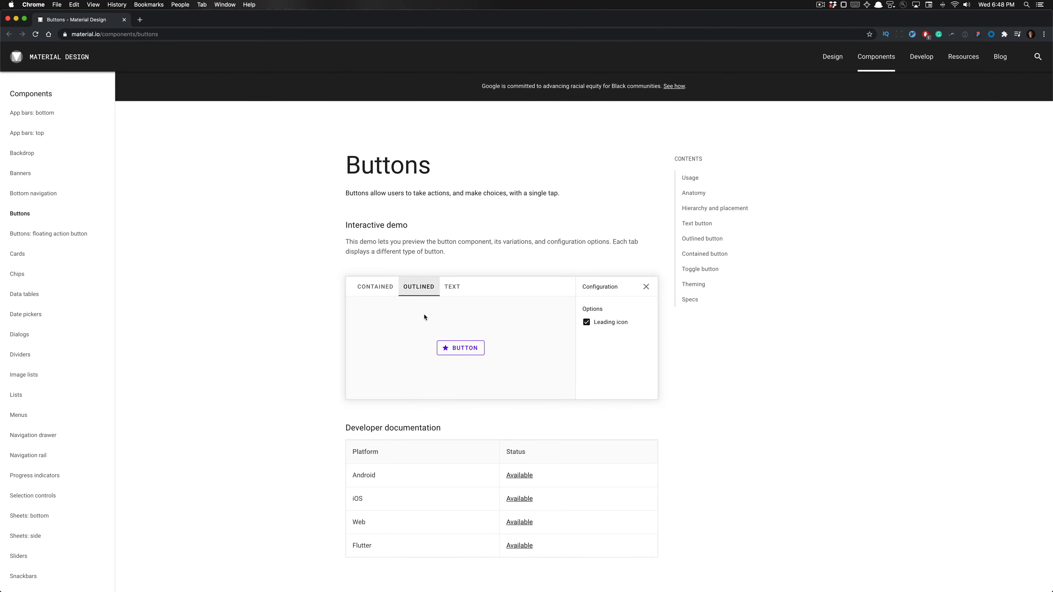
pyautogui.click(452, 288)
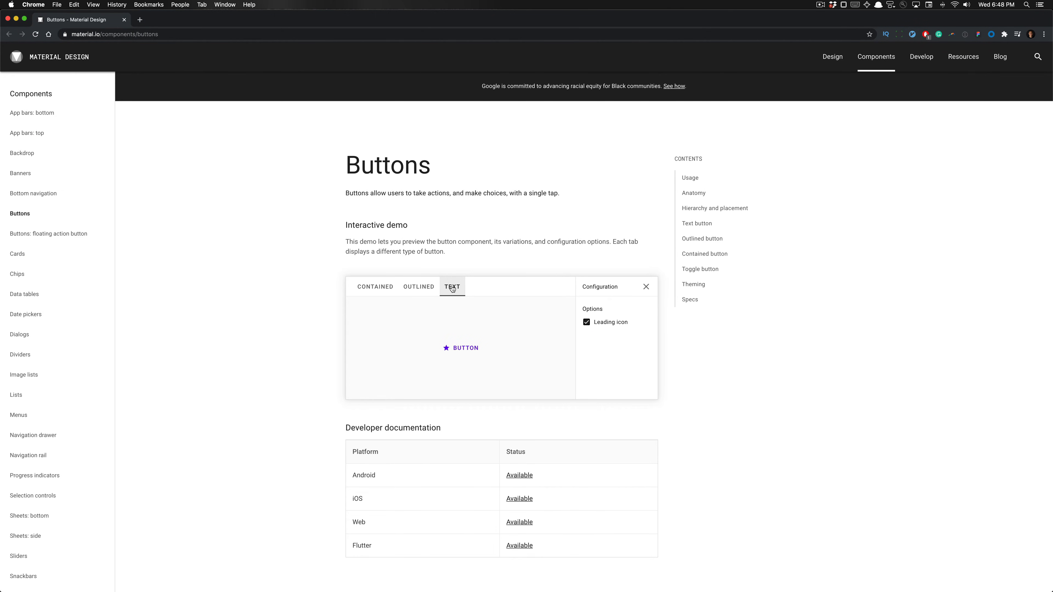
pyautogui.press('super+ctrl+shift+4')
pyautogui.moveTo(411, 327); pyautogui.dragTo(521, 376)
pyautogui.press('super+Tab')
pyautogui.press('super+v')
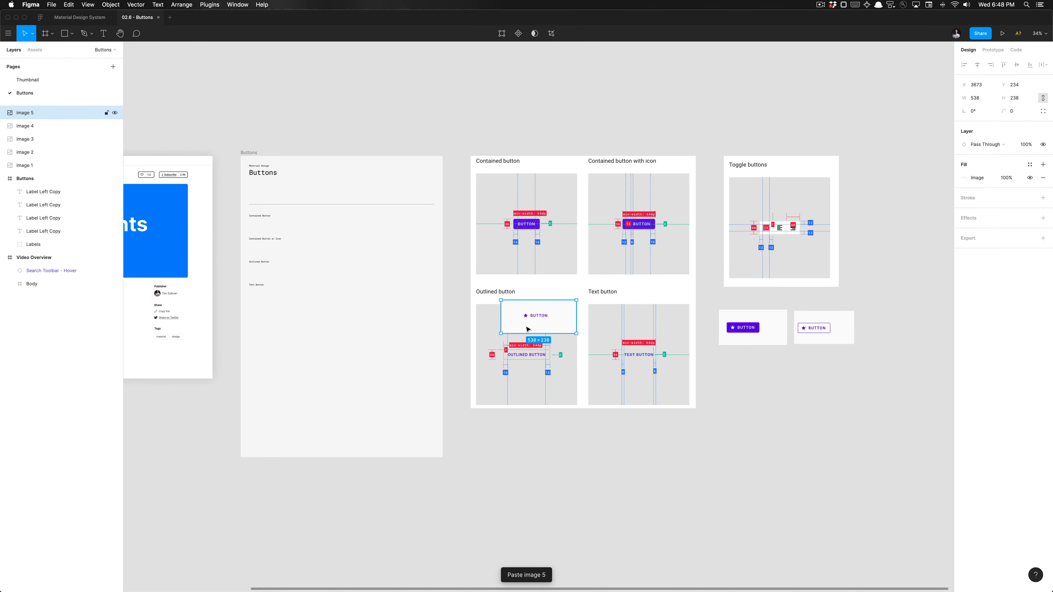
pyautogui.moveTo(528, 329); pyautogui.dragTo(745, 382)
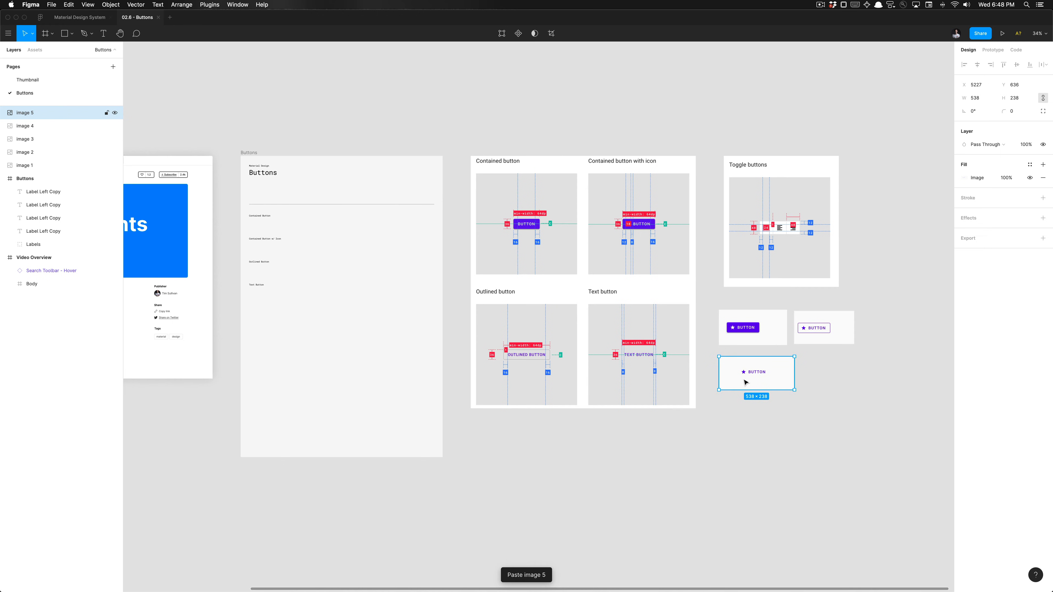
pyautogui.click(563, 125)
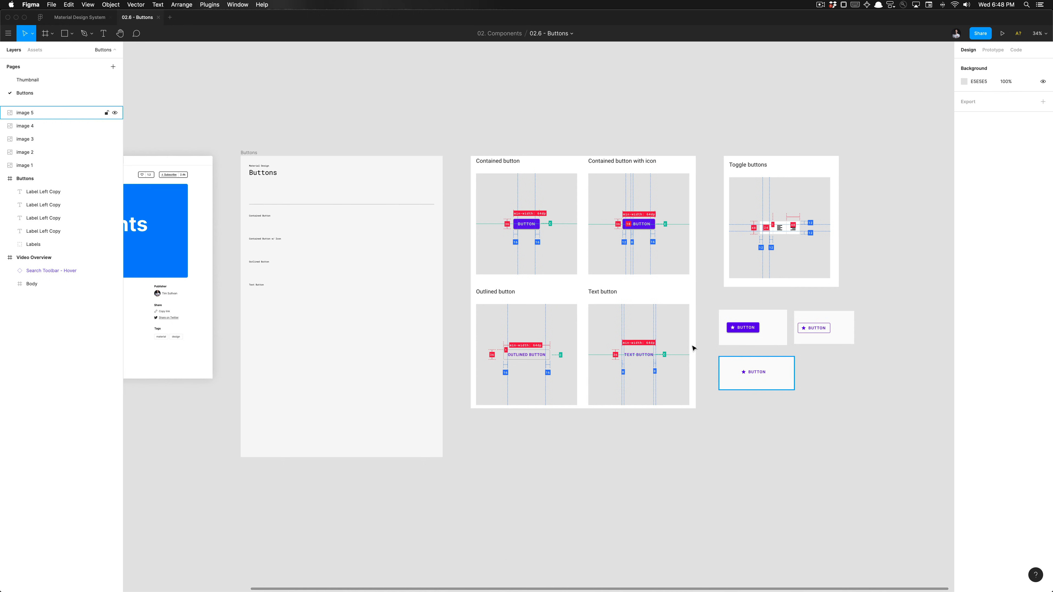
# Step: Examine the contained button specs, with and without icon, in the reference image up close
pyautogui.hscroll(3, 524, 299)
pyautogui.scroll(2, 523, 298)
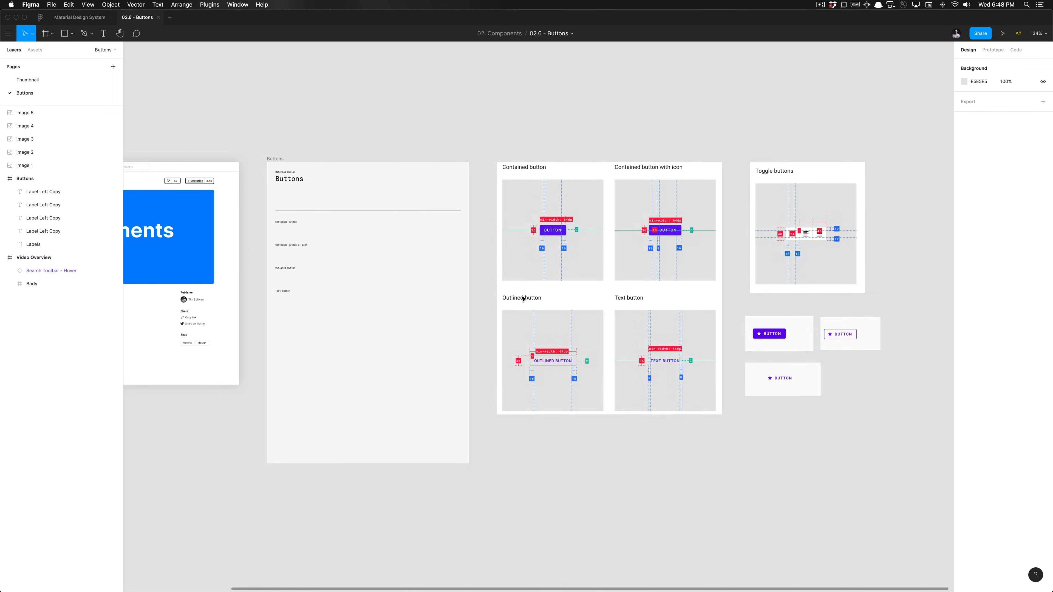
pyautogui.scroll(5, 472, 223)
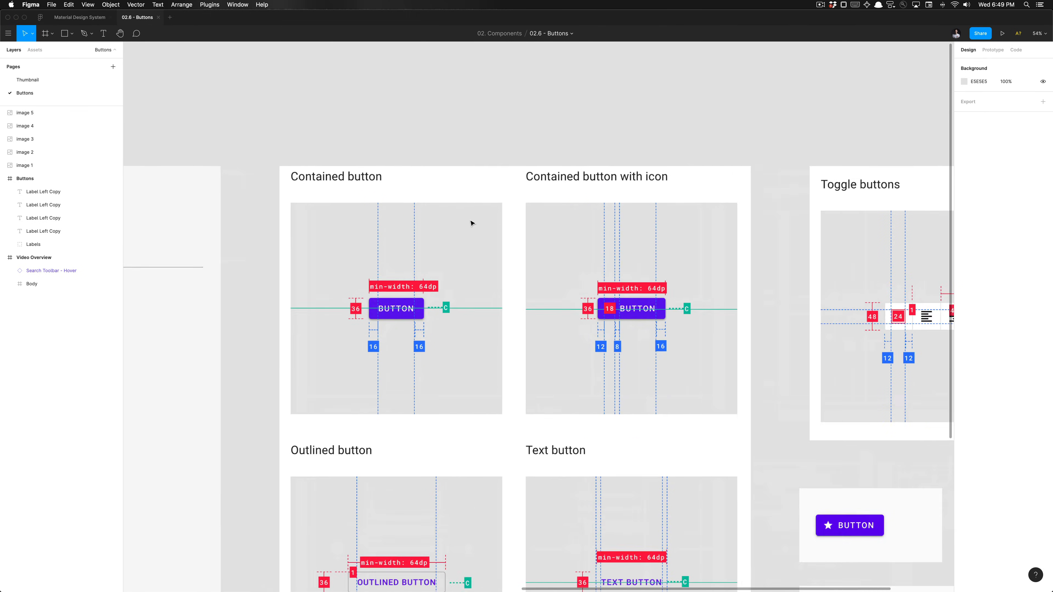
pyautogui.scroll(-2, 471, 223)
pyautogui.scroll(5, 430, 251)
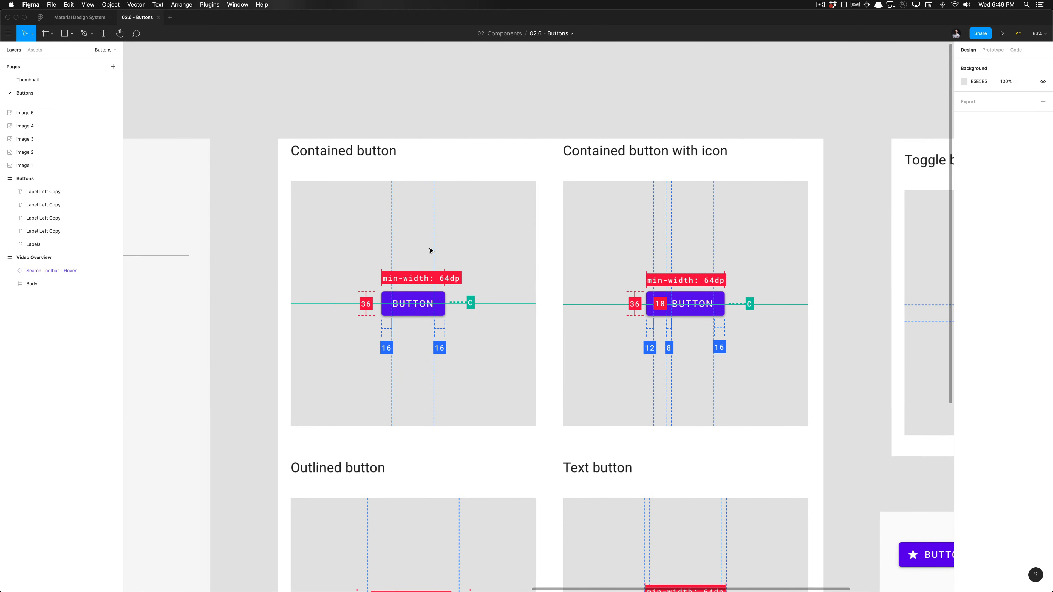
# Step: Move the three icon button screenshots together so they line up with the left edge of the Toggle buttons image
pyautogui.scroll(-5, 431, 250)
pyautogui.scroll(5, 431, 251)
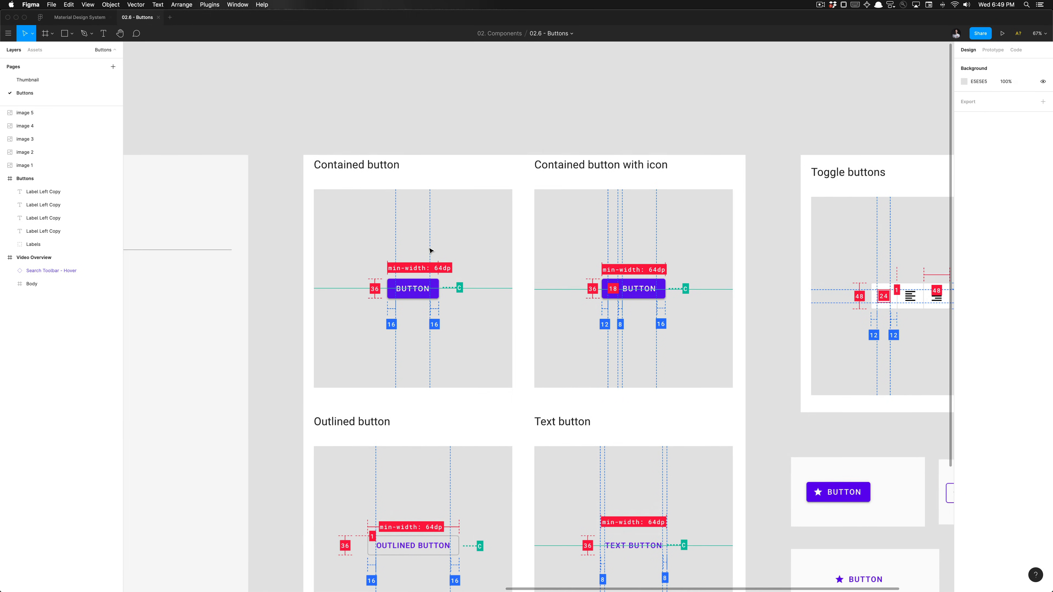
pyautogui.scroll(-3, 430, 250)
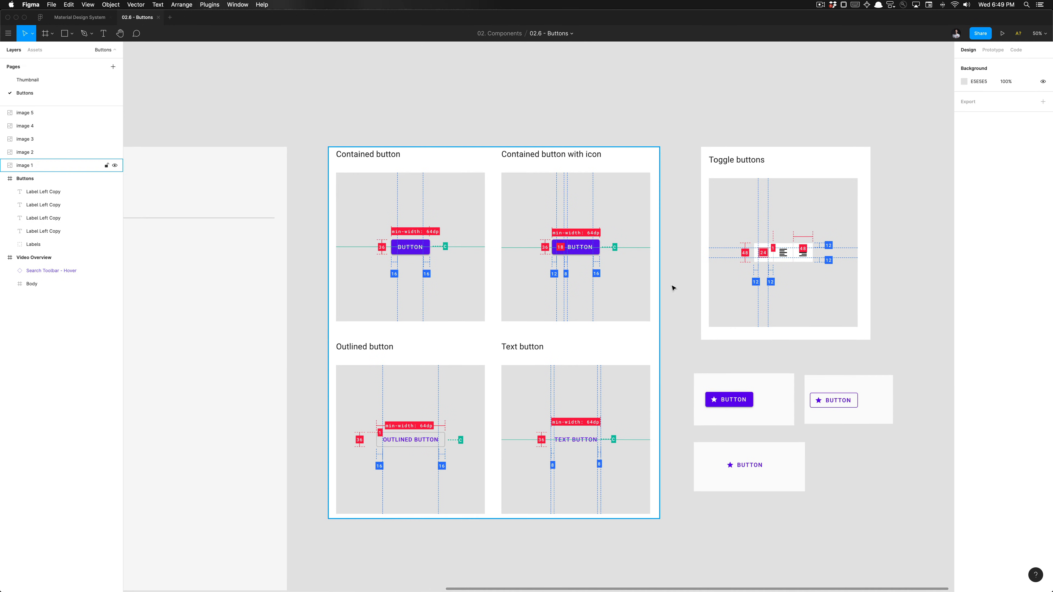
pyautogui.click(745, 400)
pyautogui.keyDown('shift'); pyautogui.click(849, 401); pyautogui.keyUp('shift')
pyautogui.keyDown('shift'); pyautogui.click(749, 466); pyautogui.keyUp('shift')
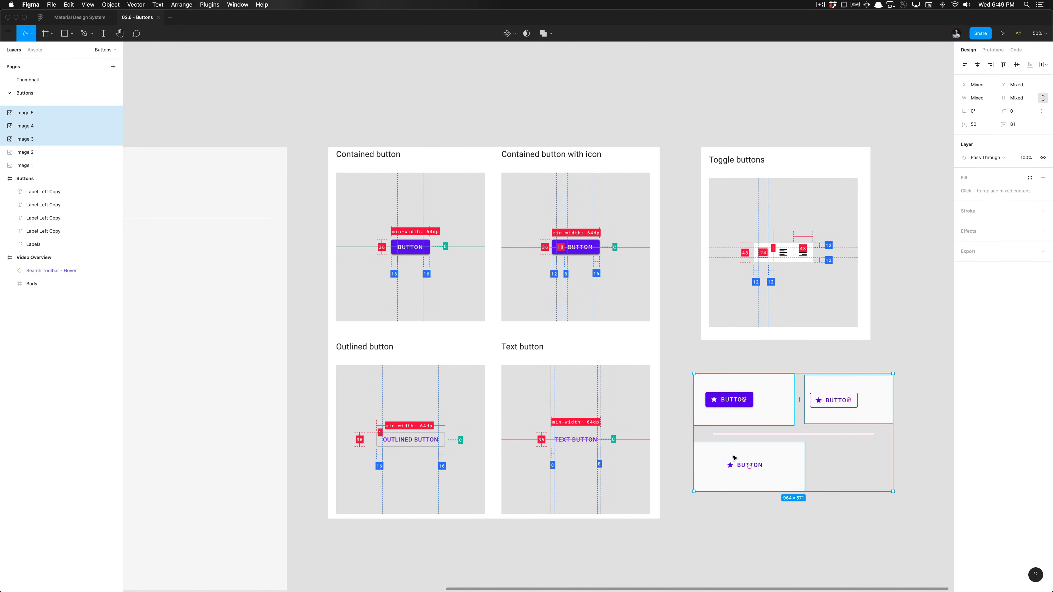
pyautogui.moveTo(734, 458); pyautogui.dragTo(741, 459)
pyautogui.click(669, 317)
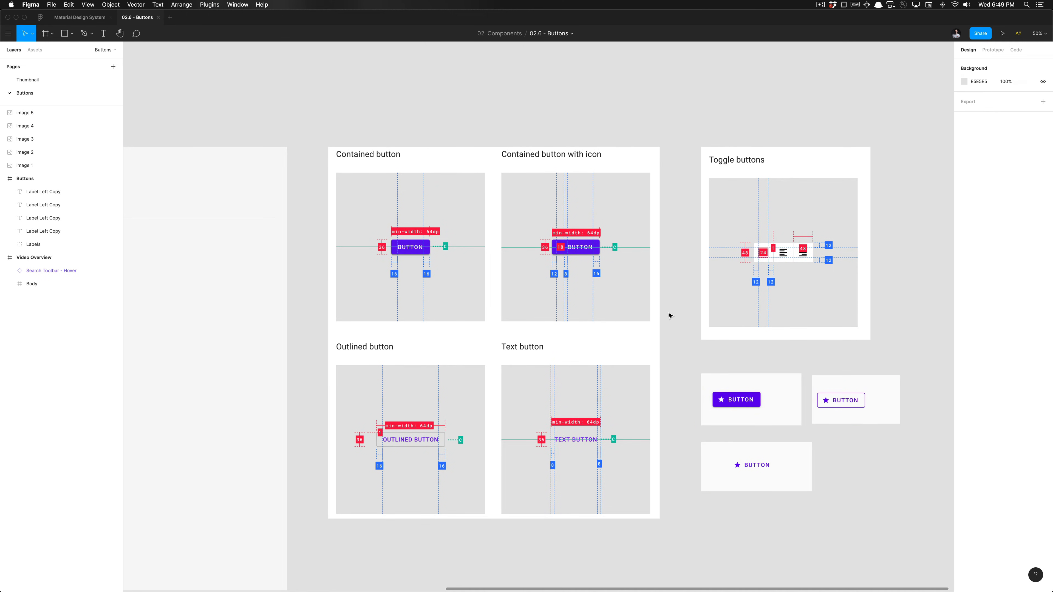
# Step: Review the button spec image, the Toggle buttons image and the three icon button screenshots on the canvas
pyautogui.scroll(-5, 671, 316)
pyautogui.scroll(5, 671, 317)
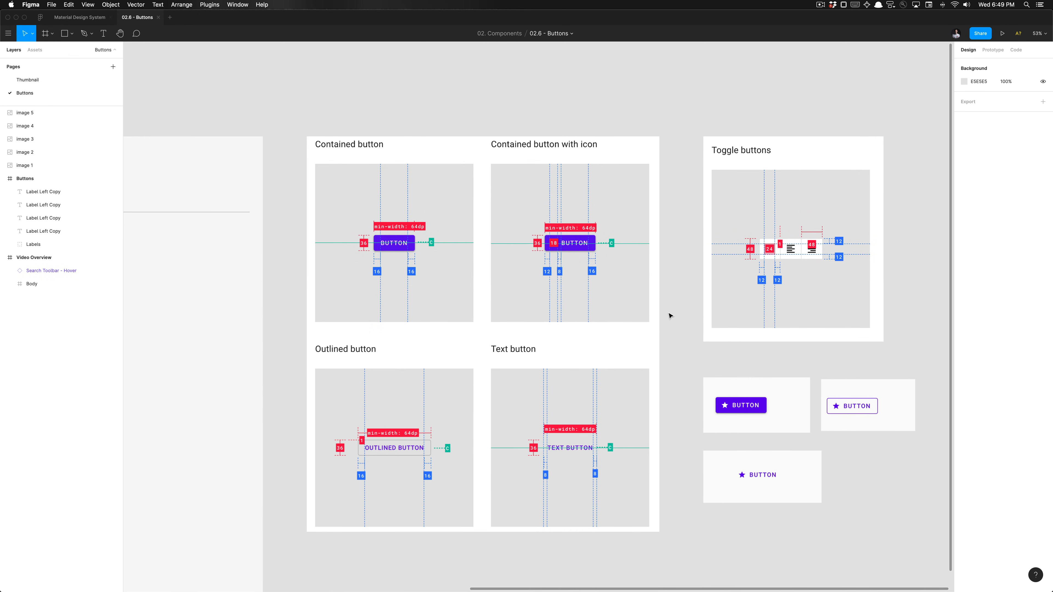
pyautogui.click(761, 290)
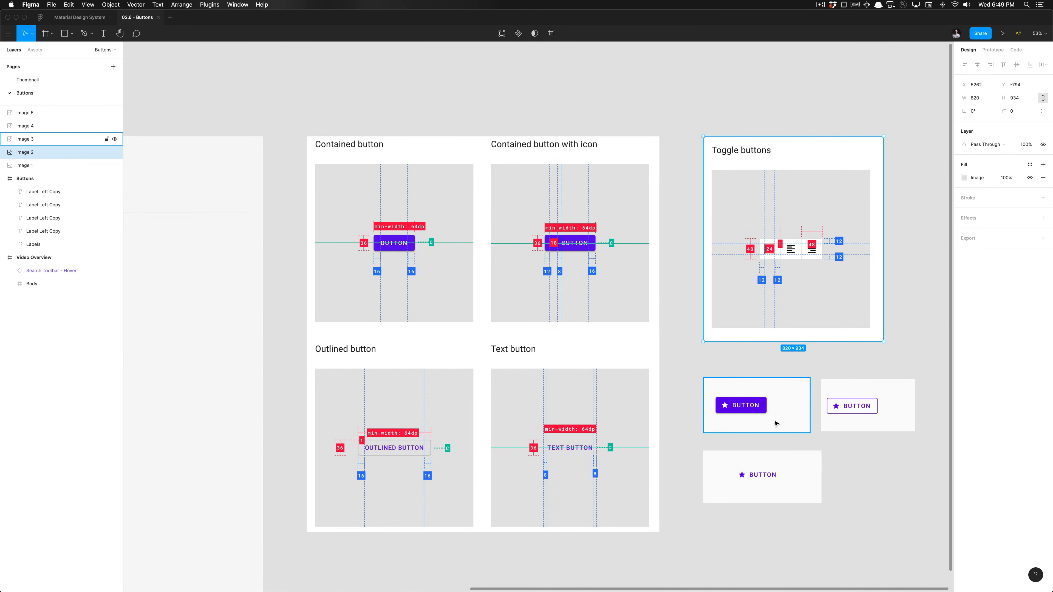
pyautogui.moveTo(866, 498); pyautogui.dragTo(788, 405)
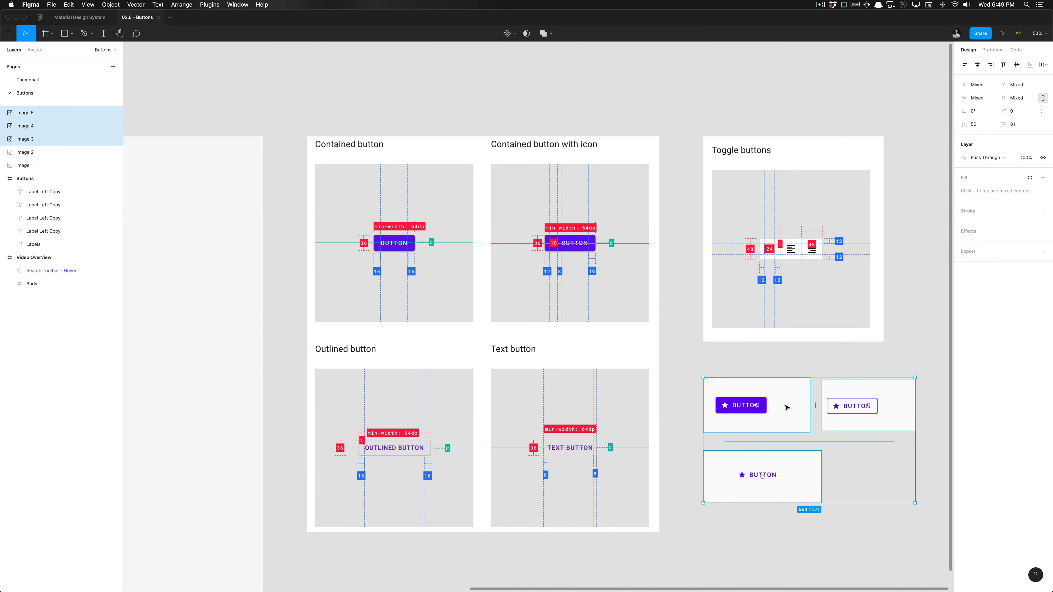
pyautogui.click(788, 368)
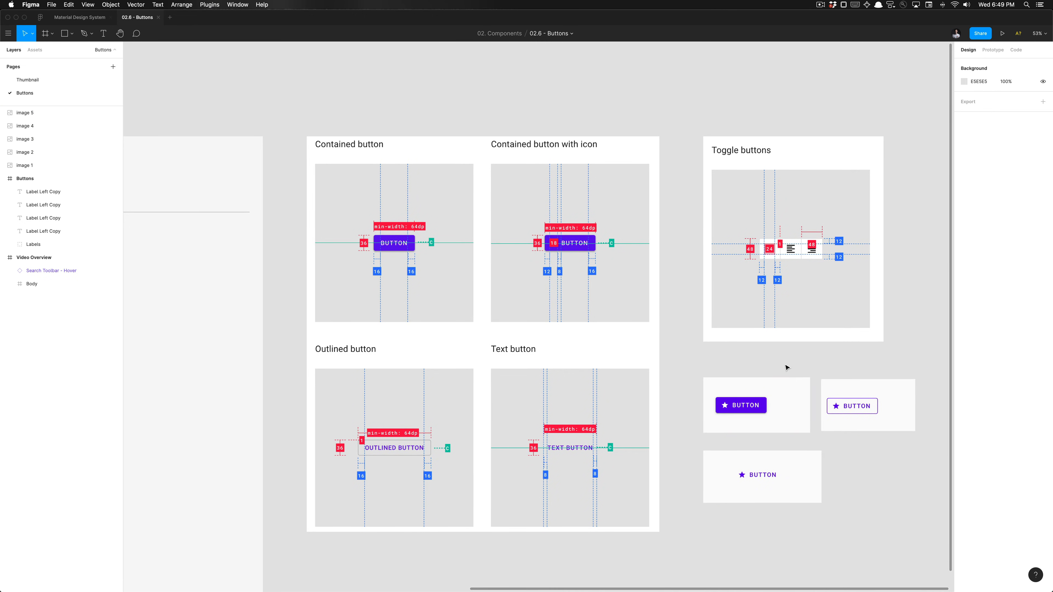
pyautogui.scroll(-3, 615, 288)
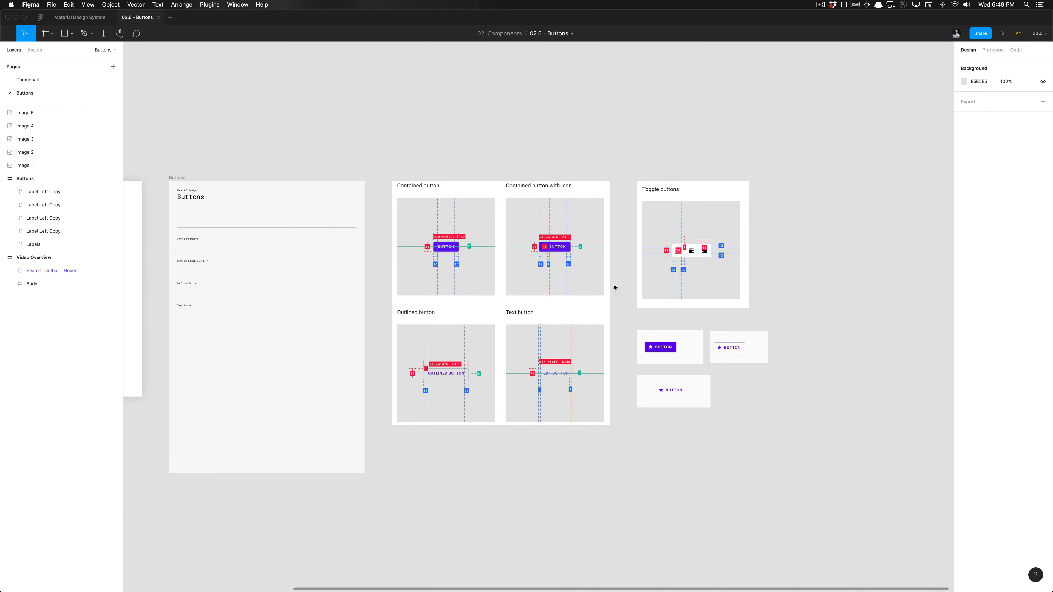
pyautogui.scroll(5, 580, 296)
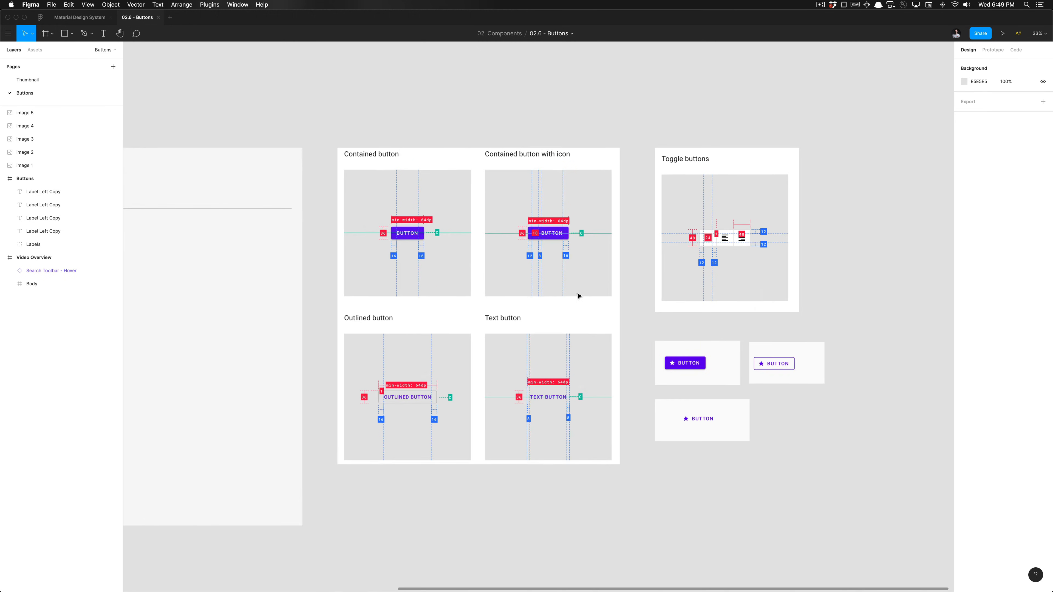
# Step: Draw a frame about 382 px wide above the Contained button spec and set its height to 36
pyautogui.hscroll(-5, 579, 296)
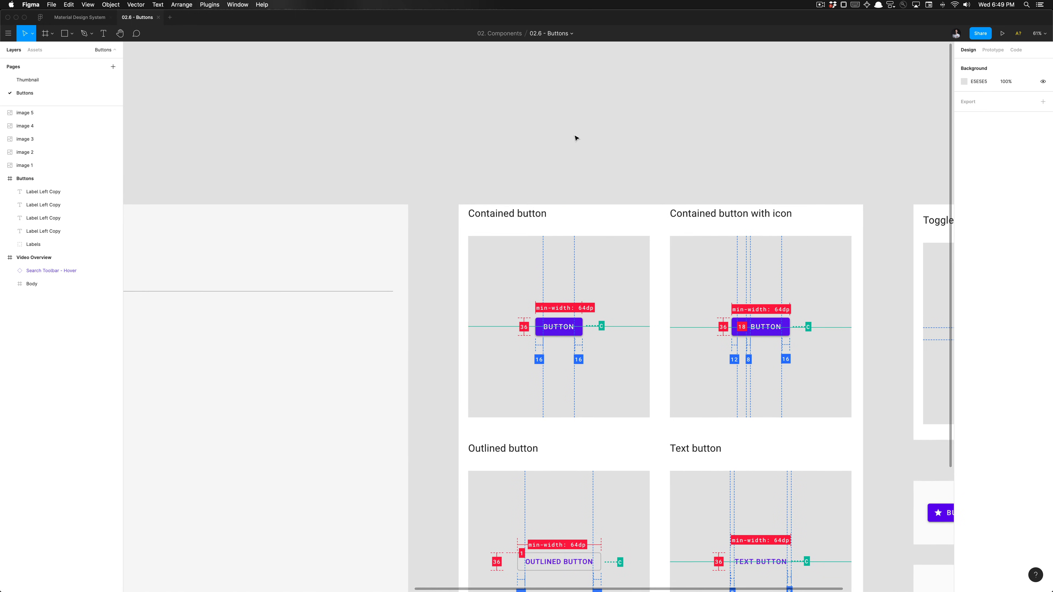
pyautogui.press('f')
pyautogui.moveTo(470, 123); pyautogui.dragTo(567, 145)
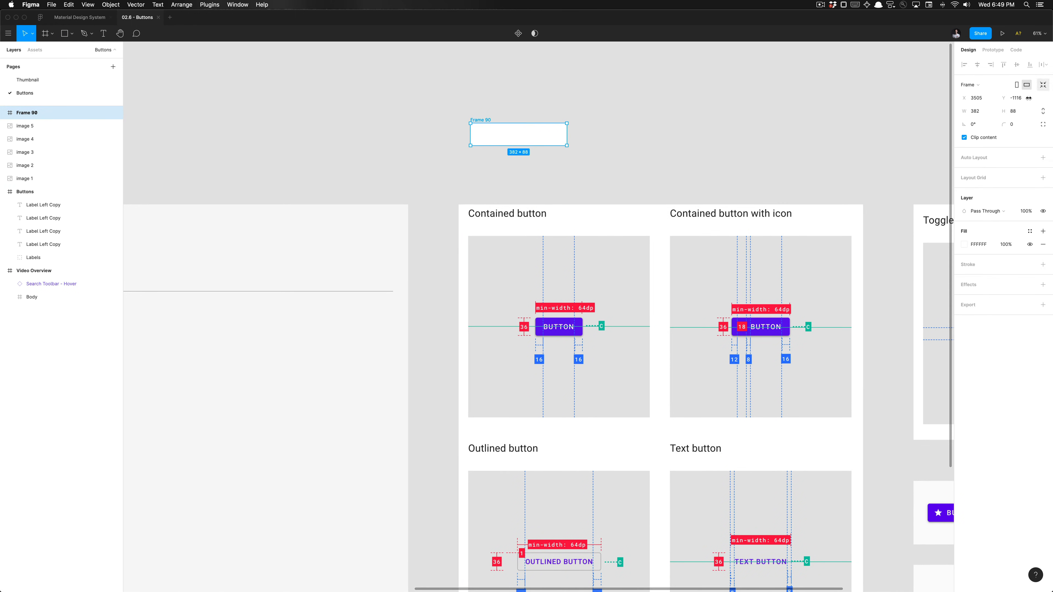
pyautogui.click(1024, 108)
pyautogui.write('36')
pyautogui.press('Return')
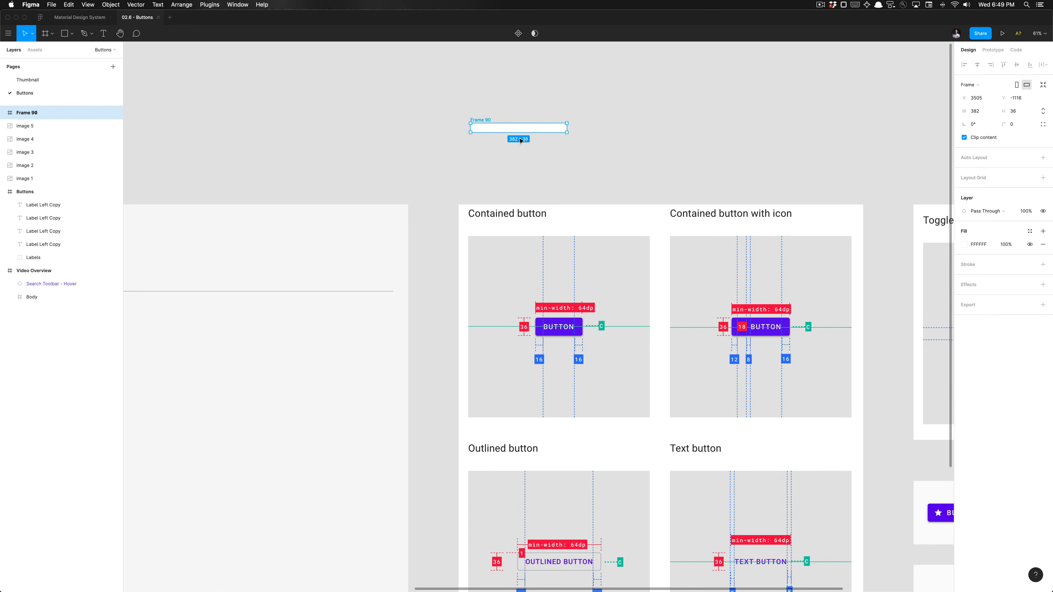
pyautogui.scroll(-5, 520, 140)
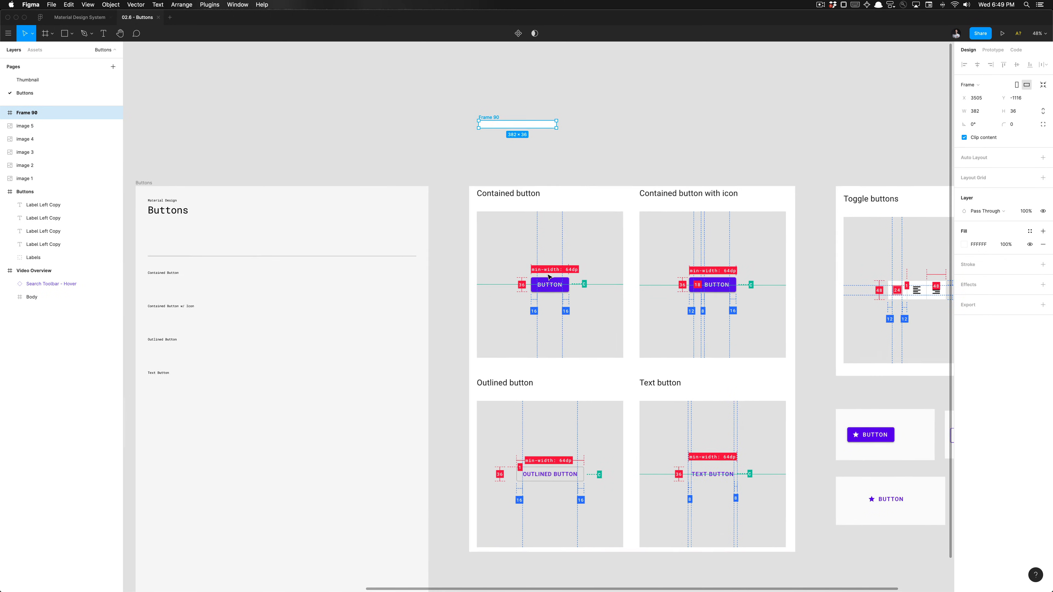
pyautogui.scroll(5, 549, 277)
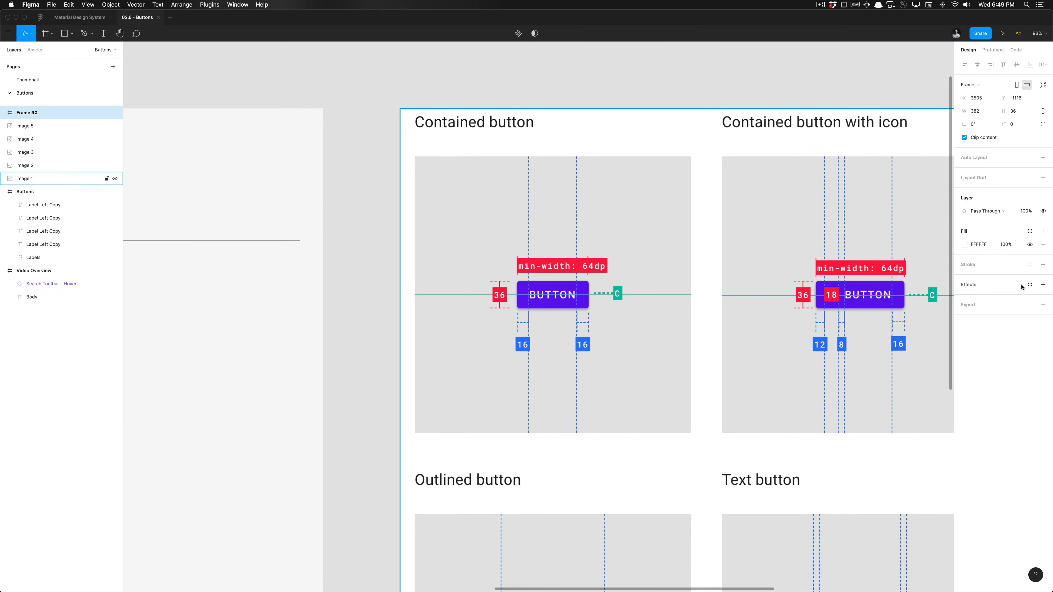
pyautogui.click(1030, 284)
pyautogui.click(1030, 231)
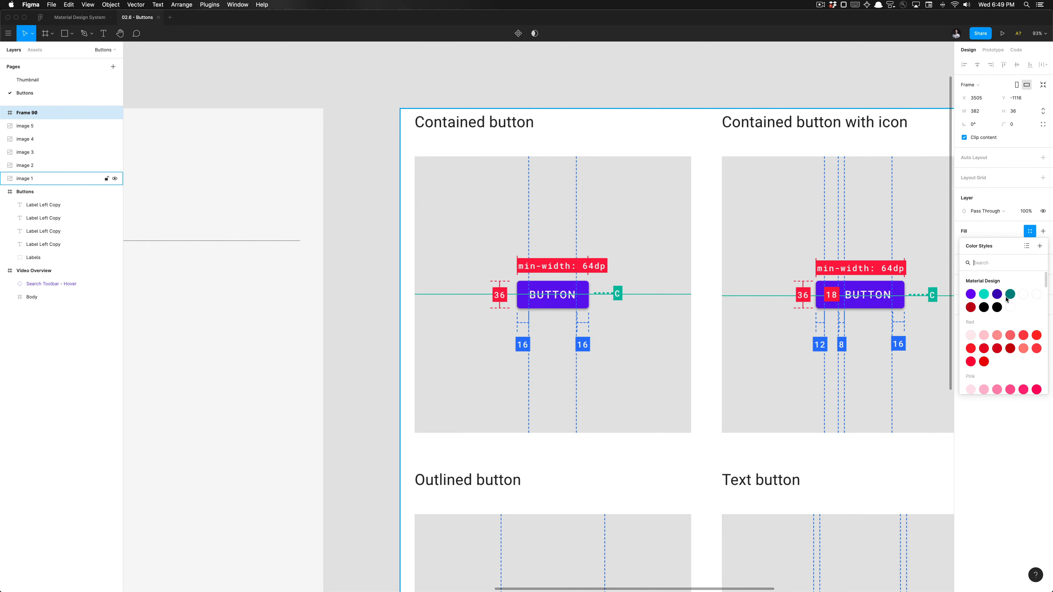
pyautogui.click(371, 62)
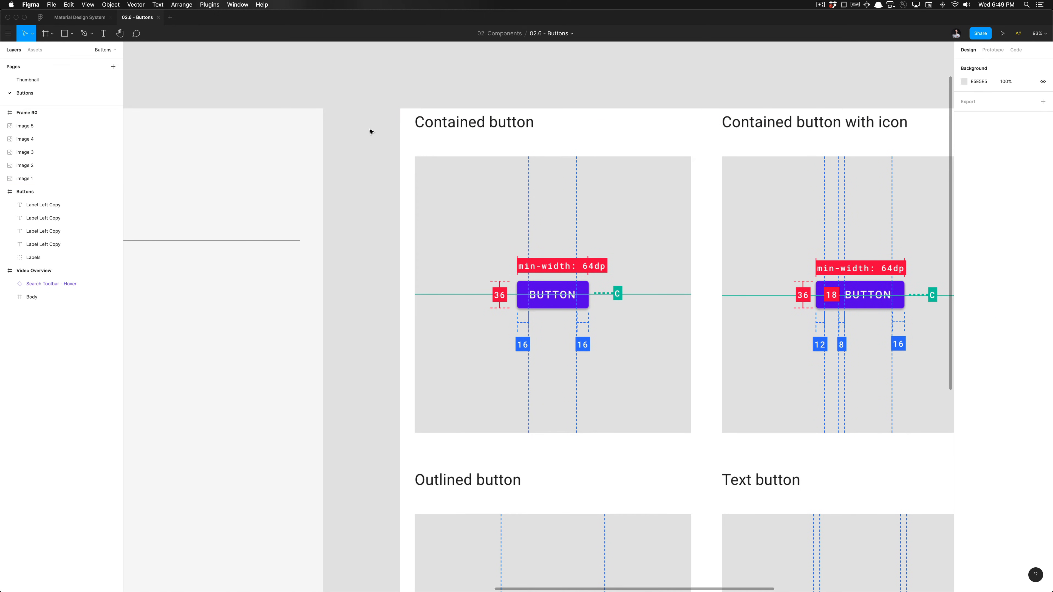
# Step: Enable the Material Design System library for this file
pyautogui.scroll(-5, 364, 207)
pyautogui.scroll(3, 365, 207)
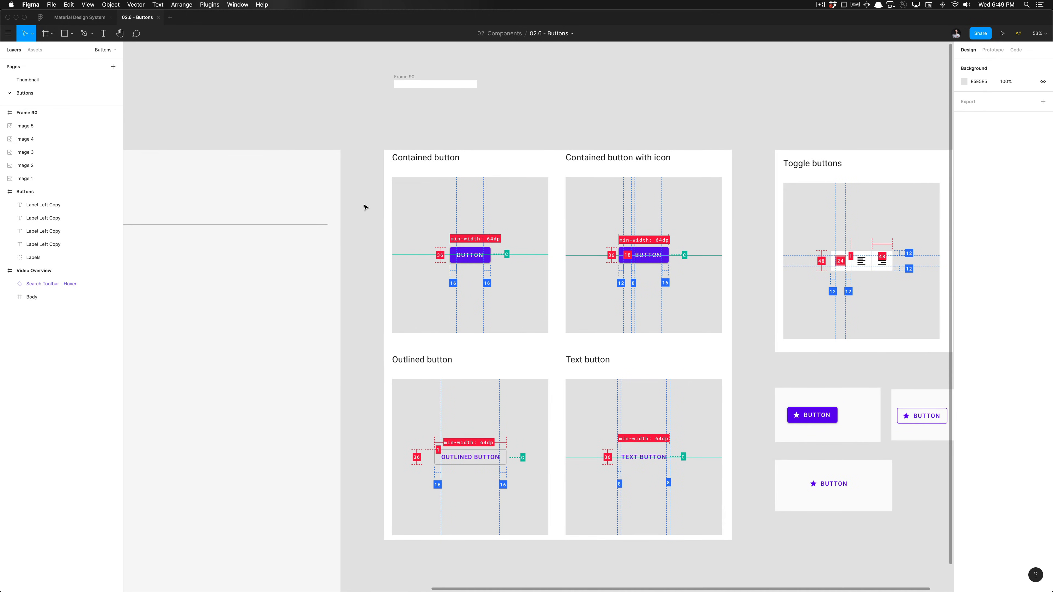
pyautogui.press('alt+super+o')
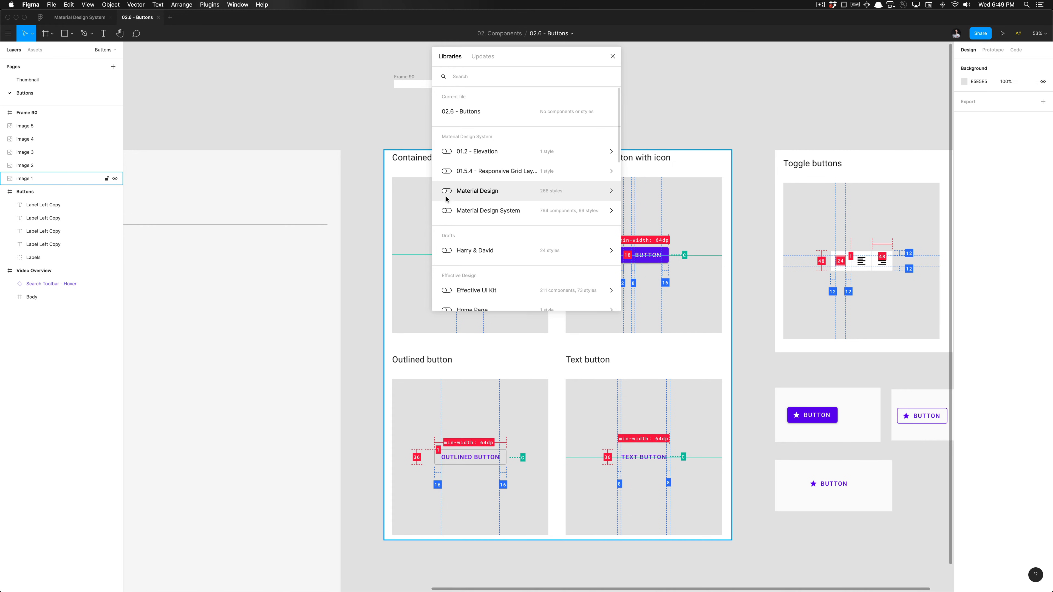
pyautogui.click(446, 211)
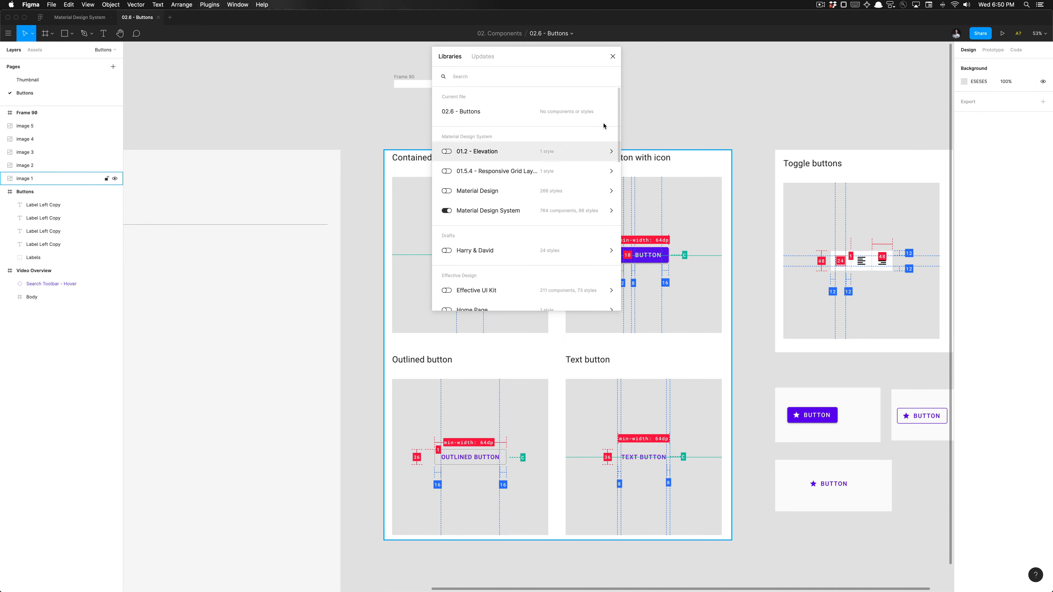
pyautogui.click(613, 56)
pyautogui.click(571, 105)
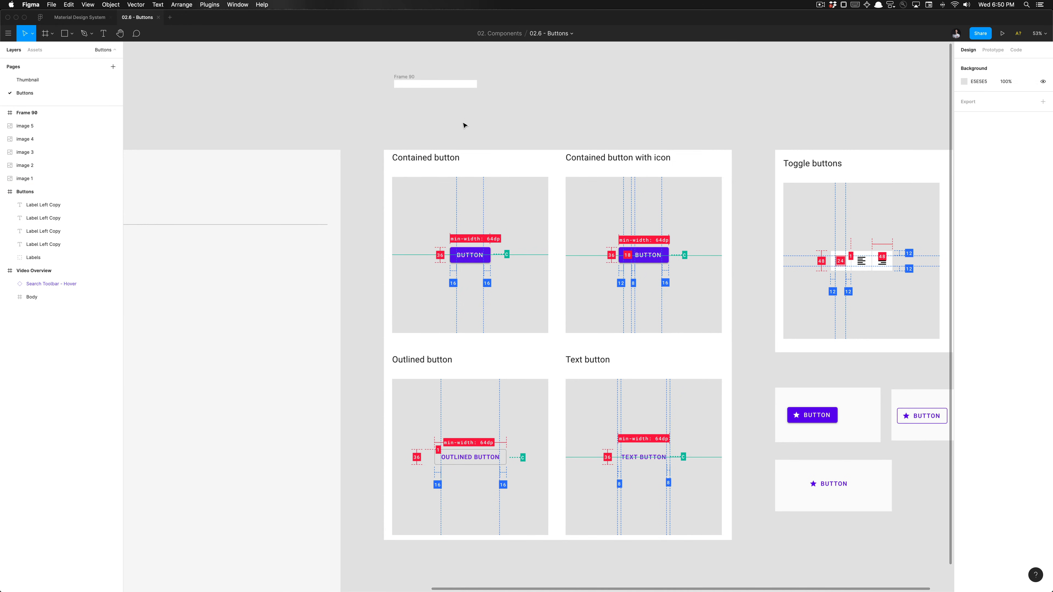
# Step: Apply the Primary / Primary color style to the fill of the new frame above the spec image
pyautogui.scroll(3, 464, 125)
pyautogui.click(460, 148)
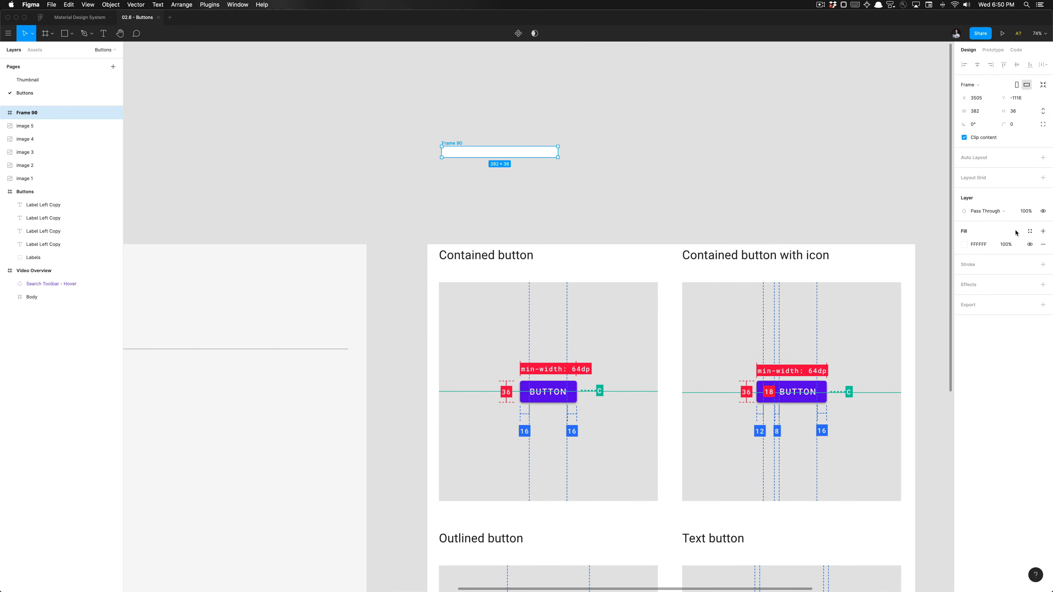
pyautogui.click(1030, 231)
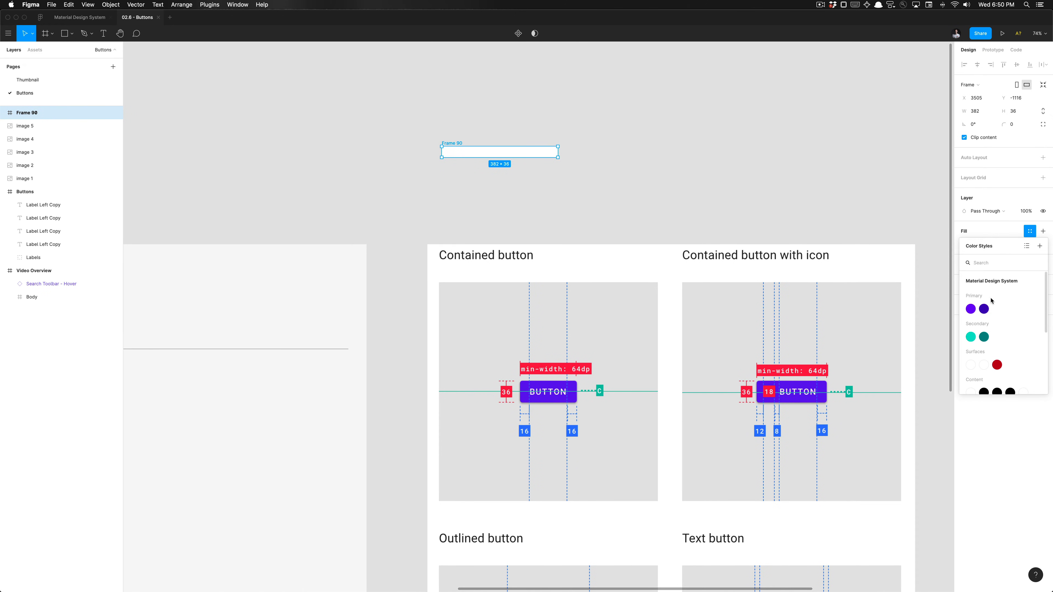
pyautogui.click(971, 310)
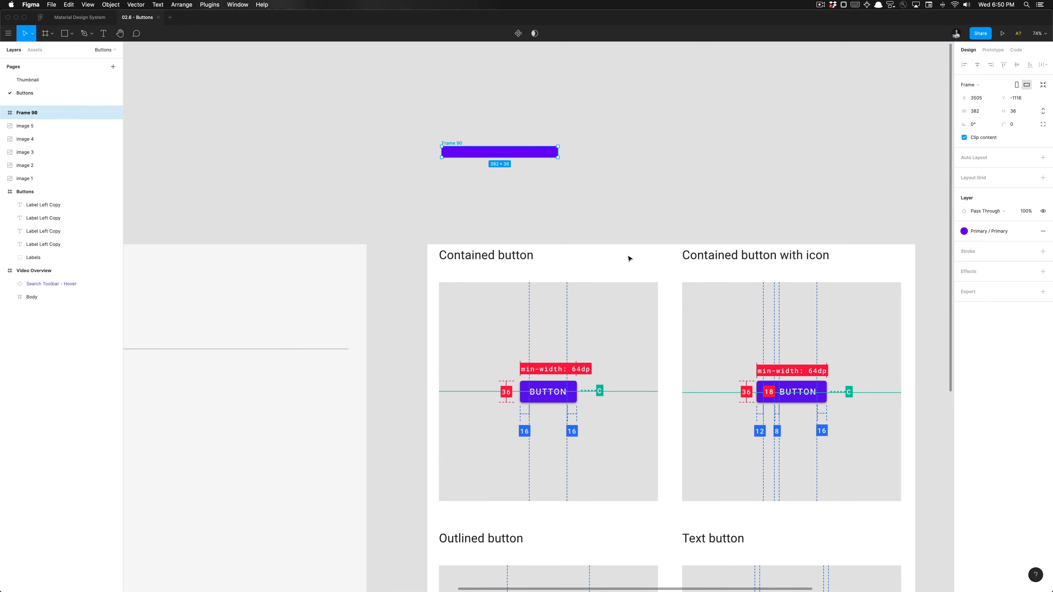
# Step: Switch to Chrome and inspect the contained demo button's code for its border radius
pyautogui.scroll(3, 533, 370)
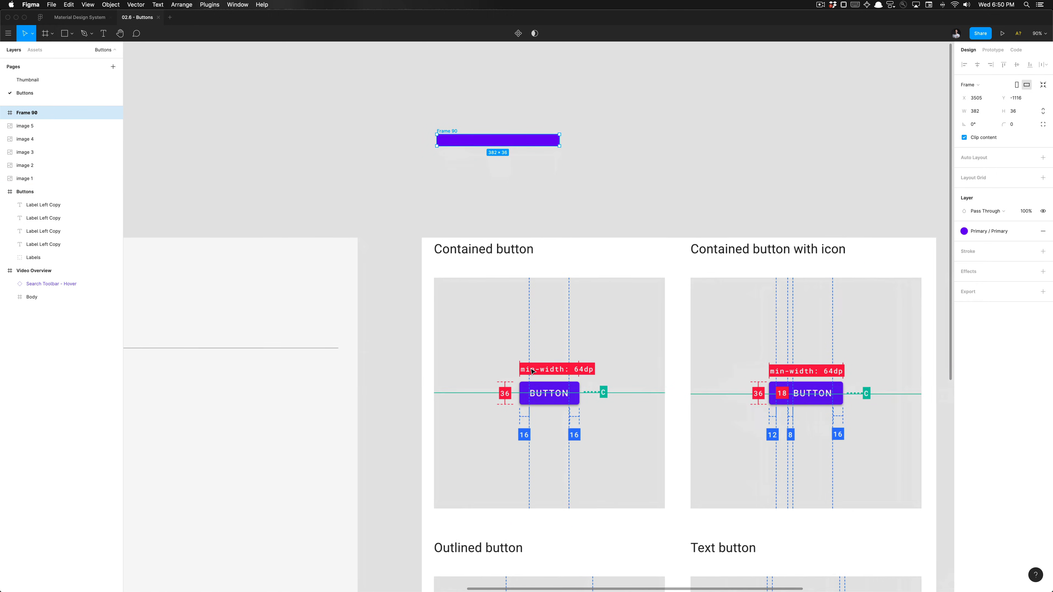
pyautogui.scroll(-4, 534, 370)
pyautogui.press('super+Tab')
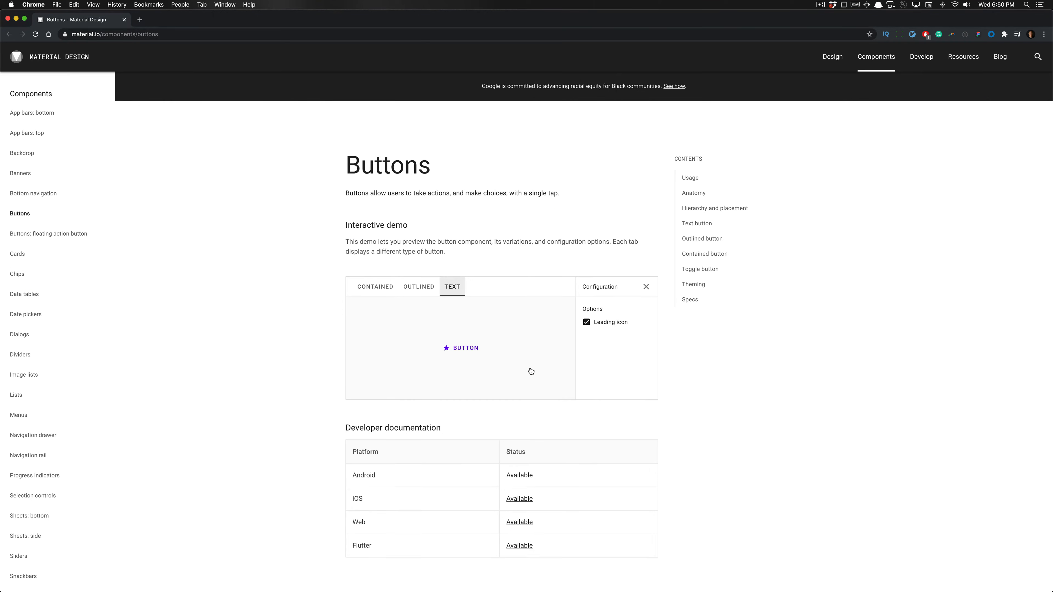
pyautogui.click(389, 287)
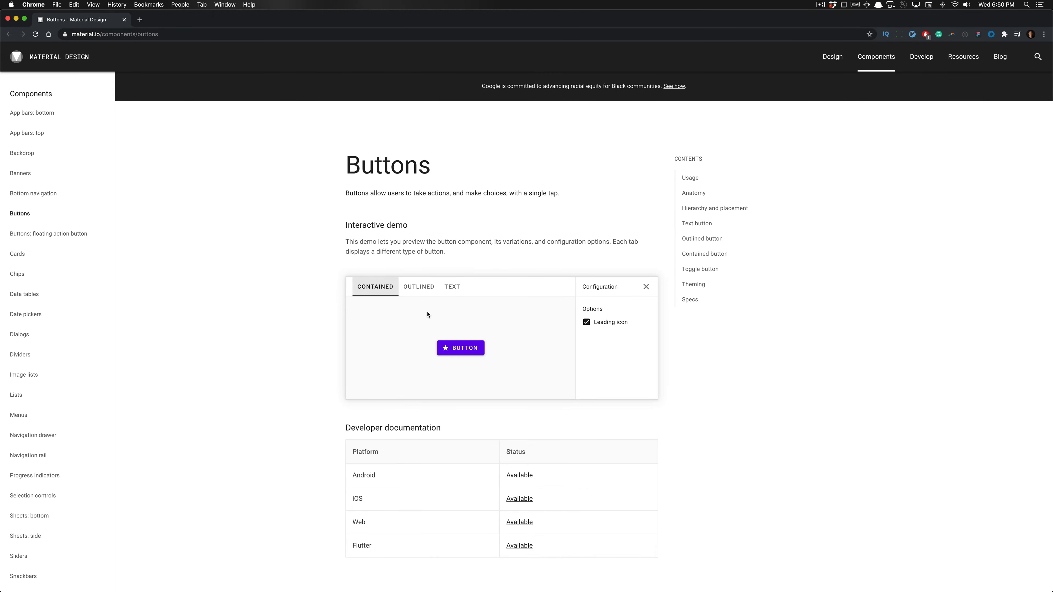
pyautogui.press('super+alt+c')
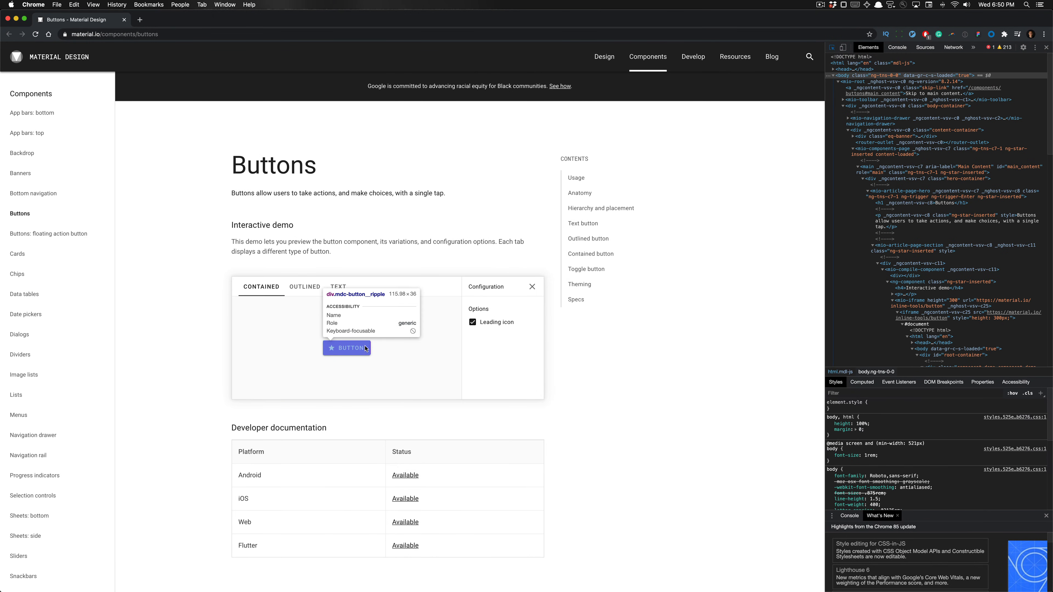
pyautogui.click(366, 349)
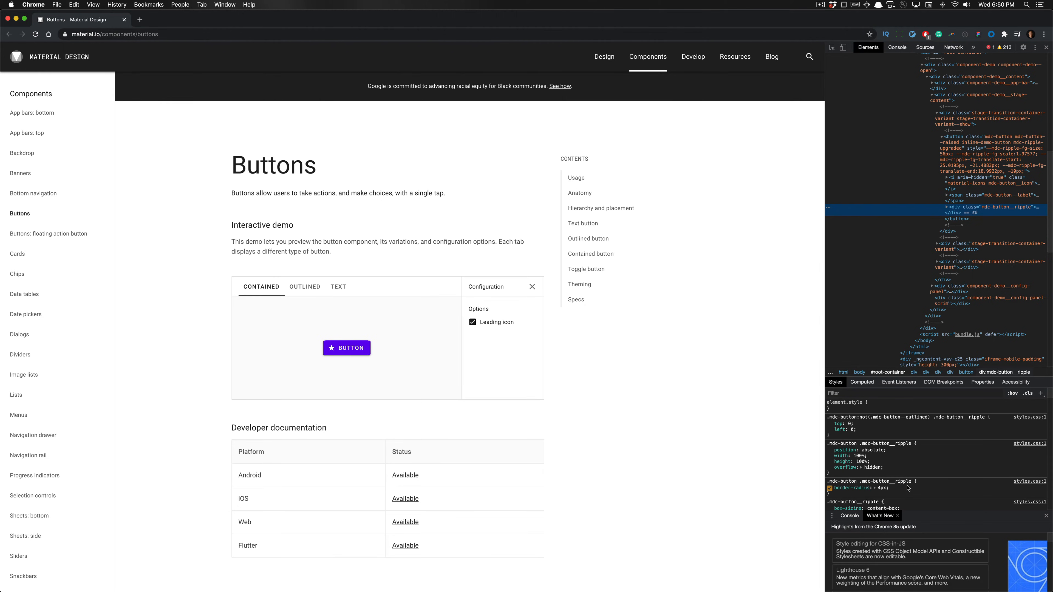
# Step: Return to Figma and set the purple frame's corner radius to 4
pyautogui.press('super+Tab')
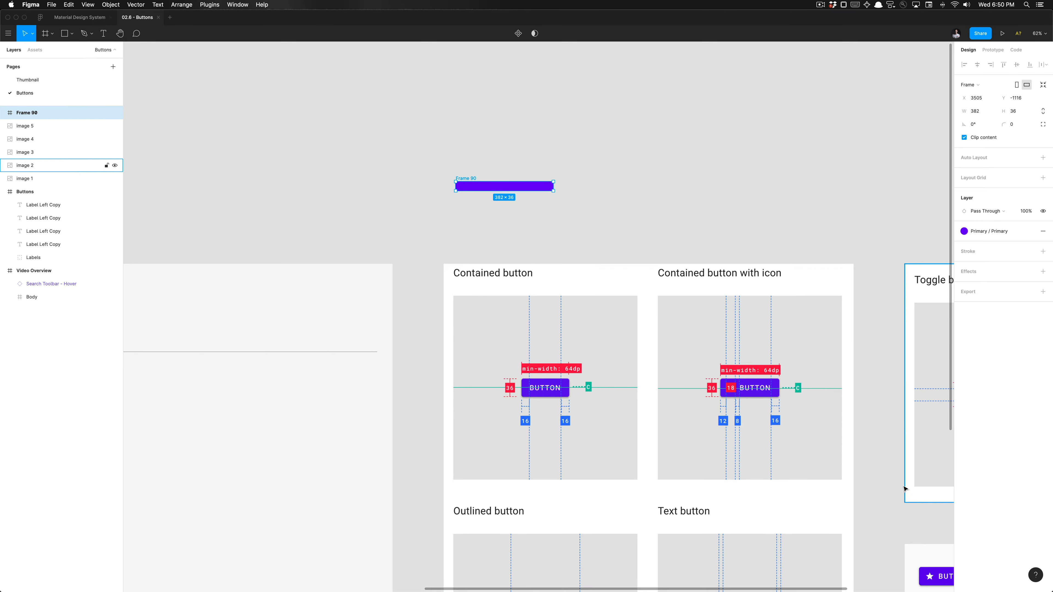
pyautogui.click(1020, 127)
pyautogui.write('4')
pyautogui.press('Return')
# Step: Add the text "BUTTON" inside the purple frame and give it the Content / On Primary color style
pyautogui.scroll(3, 472, 206)
pyautogui.scroll(3, 478, 205)
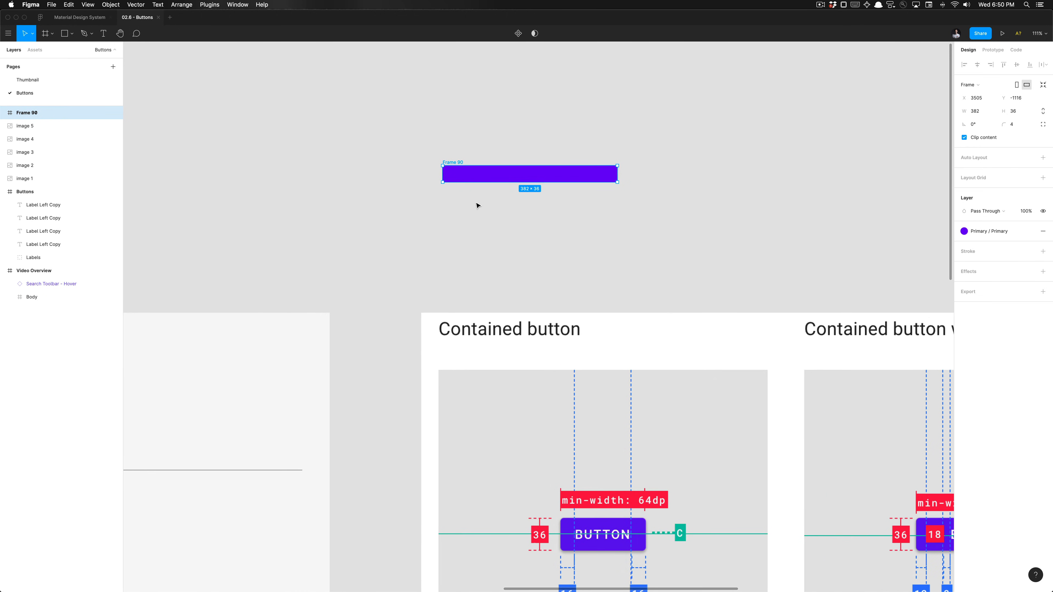
pyautogui.scroll(-2, 478, 205)
pyautogui.scroll(5, 477, 206)
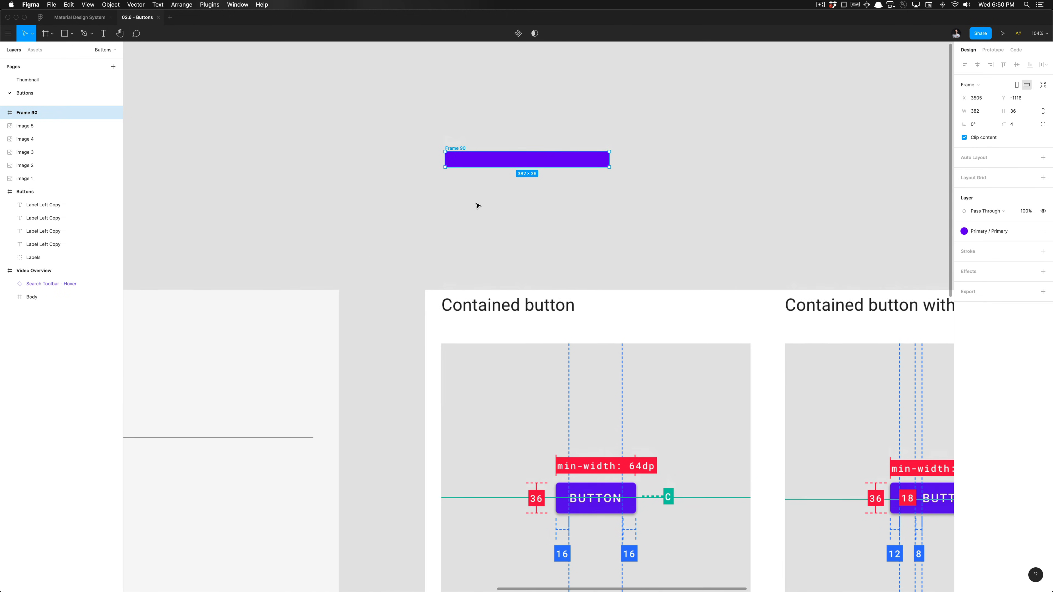
pyautogui.press('t')
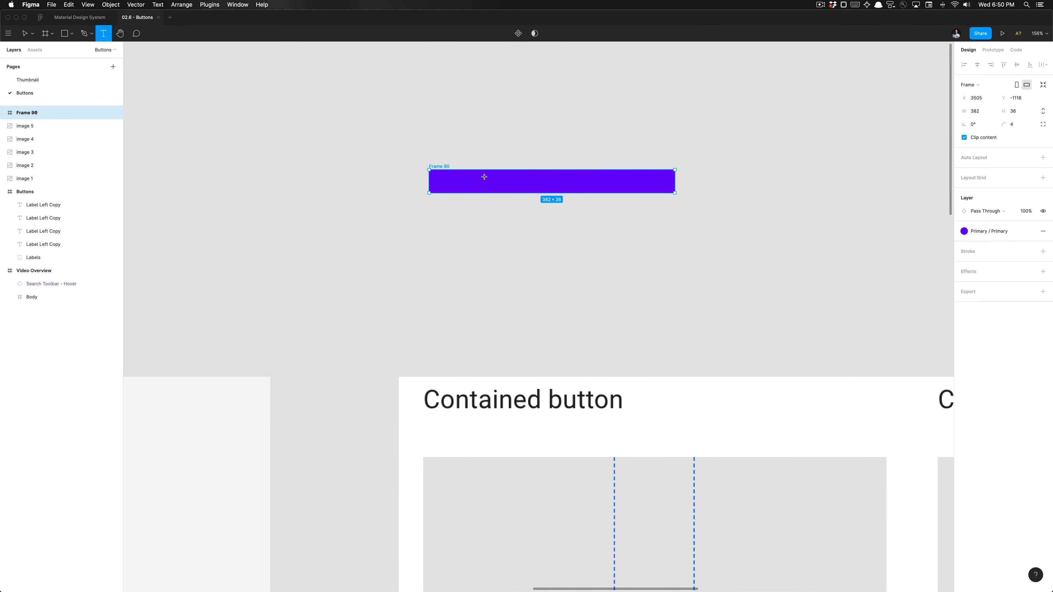
pyautogui.moveTo(463, 174); pyautogui.dragTo(530, 182)
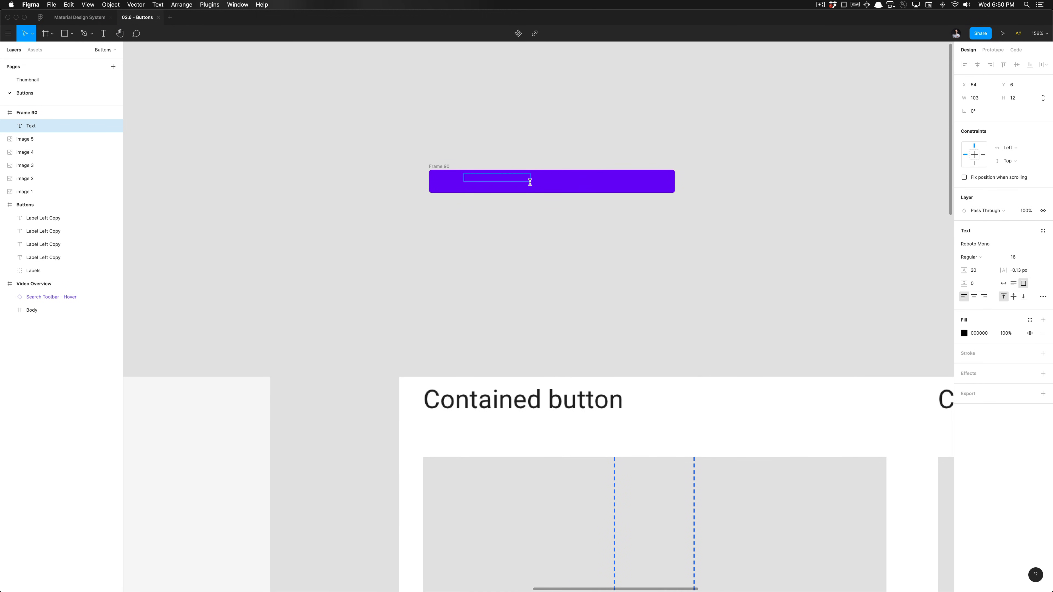
pyautogui.click(1030, 320)
pyautogui.scroll(-2, 1006, 416)
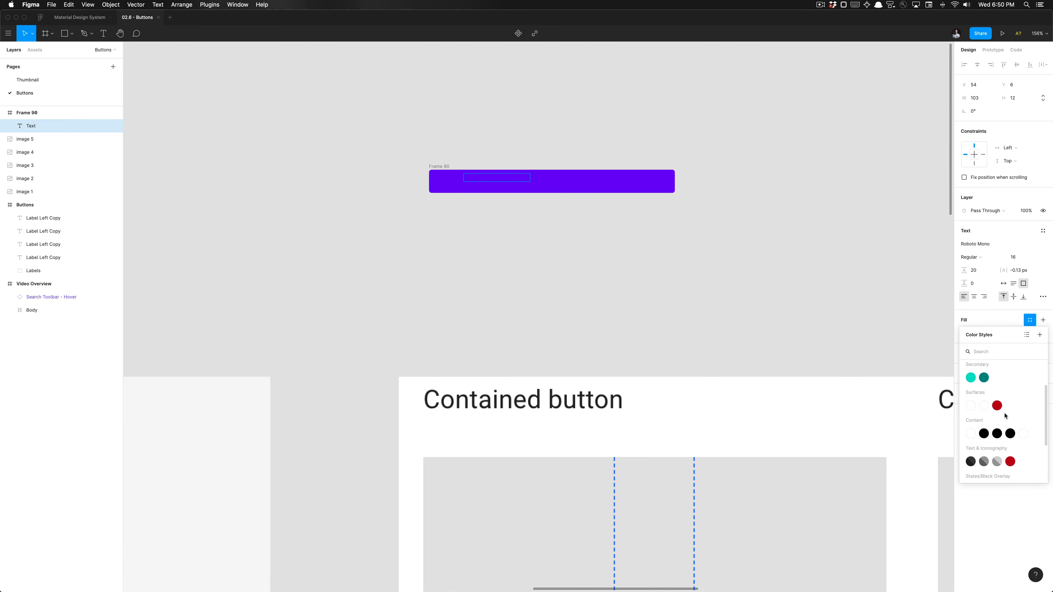
pyautogui.click(970, 434)
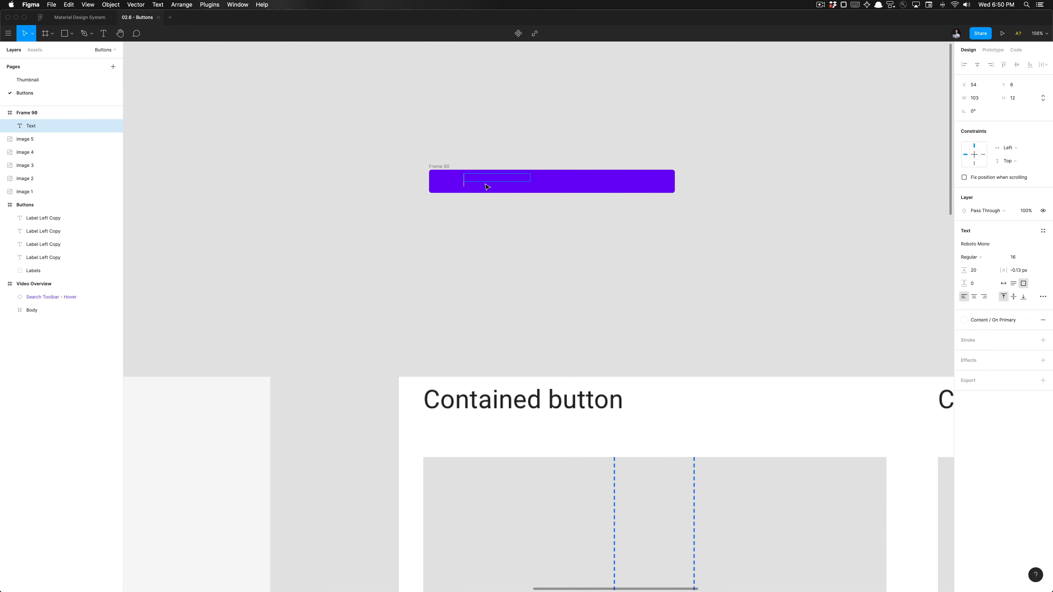
pyautogui.write('BUTTON')
# Step: Apply the BUTTON text style from the Material Design System to the label text
pyautogui.press('super+a')
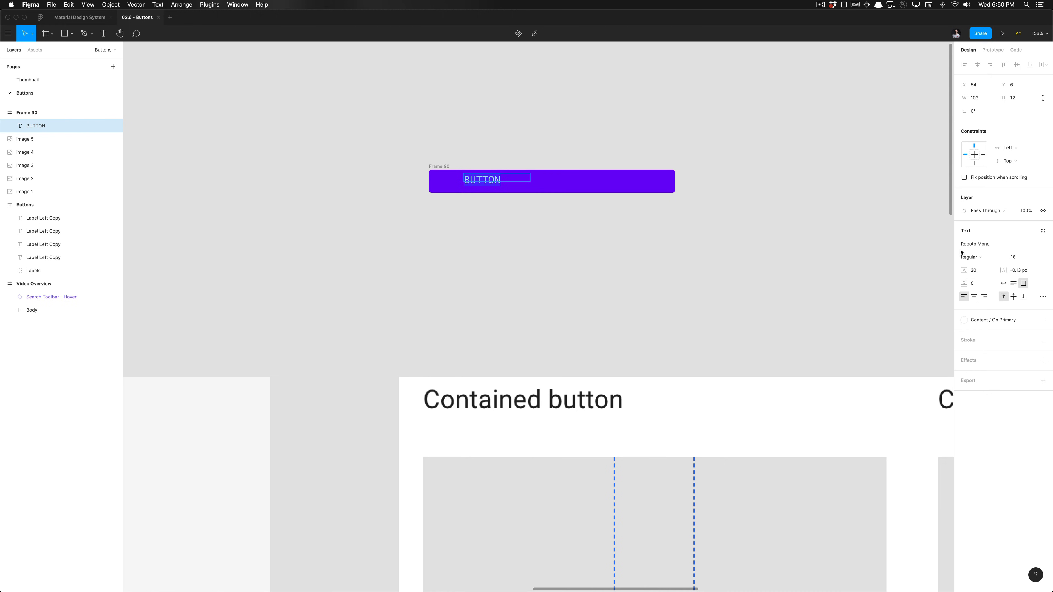
pyautogui.click(1044, 232)
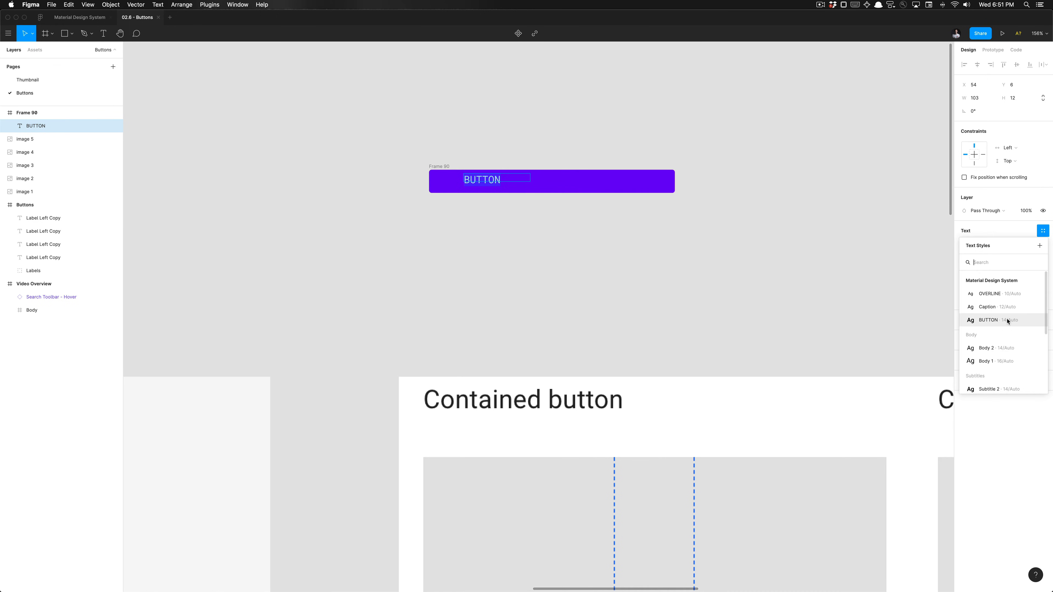
pyautogui.click(988, 320)
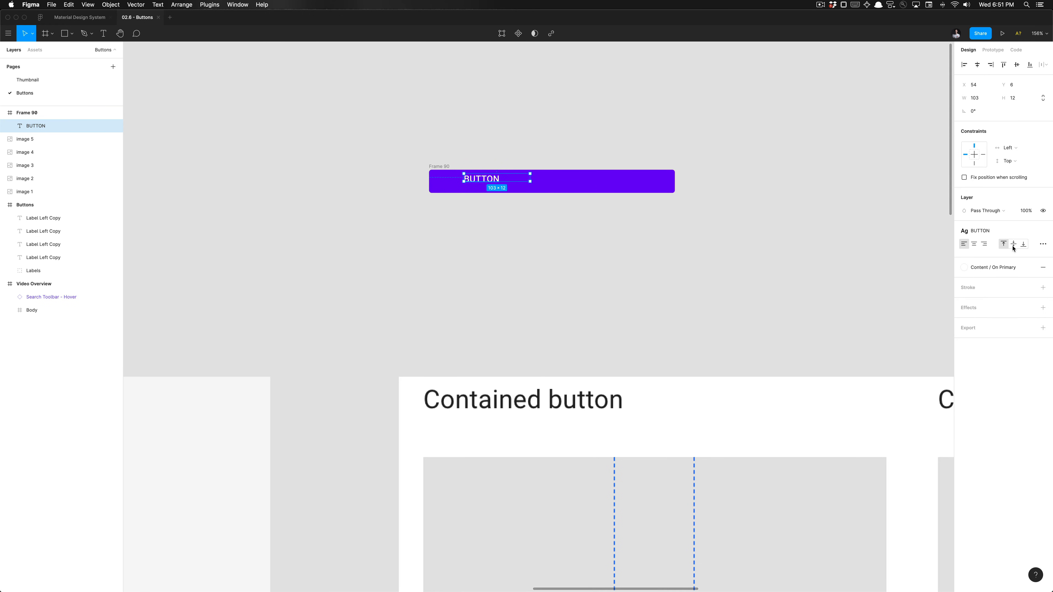
# Step: Set the BUTTON label's resizing to auto width so its box fits the text
pyautogui.moveTo(1032, 232)
pyautogui.click(1044, 244)
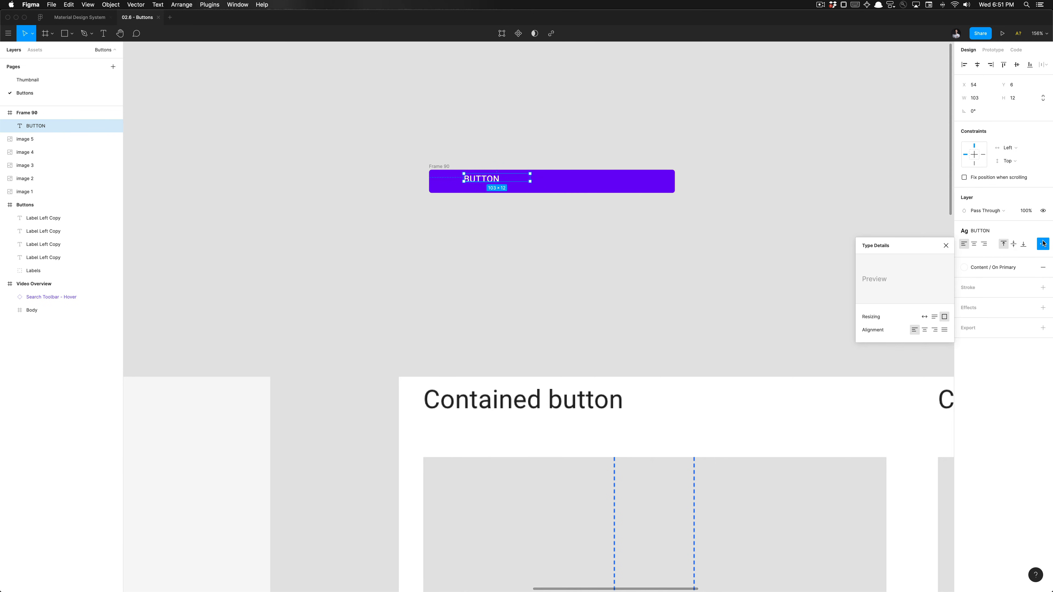
pyautogui.click(947, 246)
pyautogui.click(1043, 247)
pyautogui.click(925, 317)
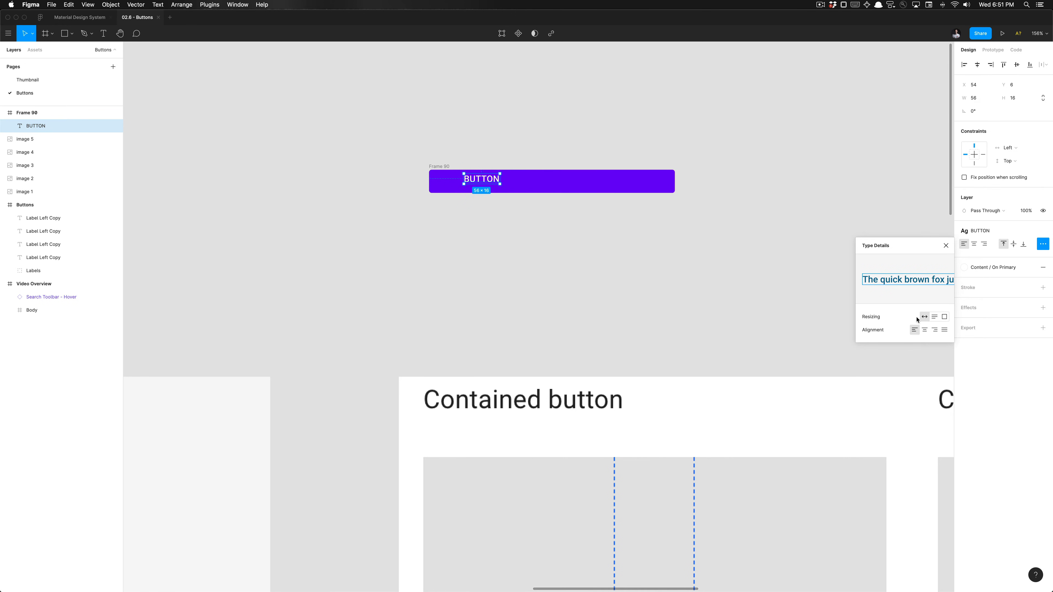
pyautogui.click(946, 246)
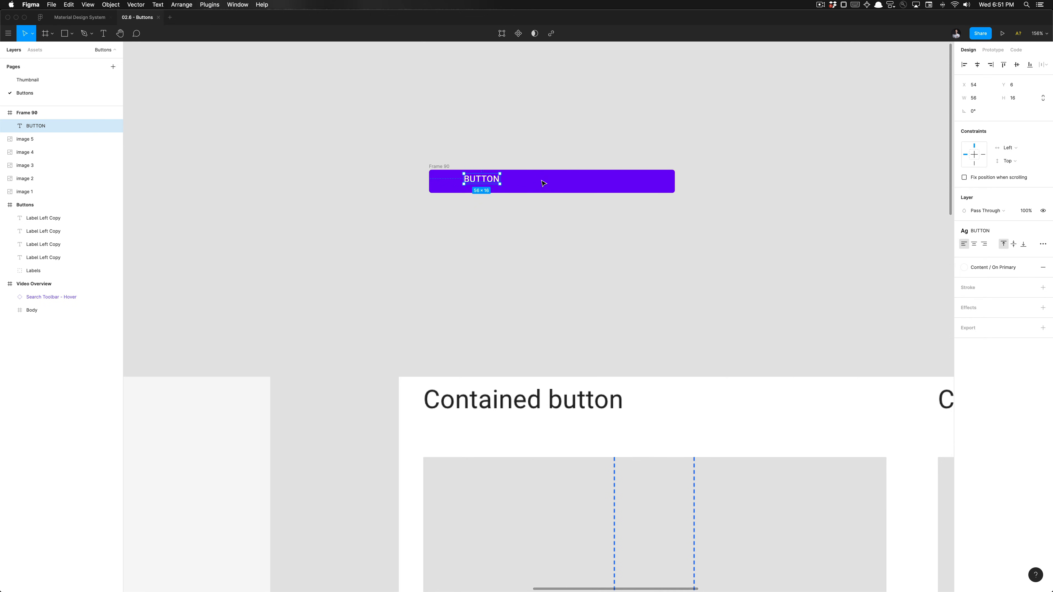
# Step: Center the BUTTON label horizontally and vertically within the purple frame
pyautogui.hotkey('alt', 'h')
pyautogui.hotkey('alt', 'v')
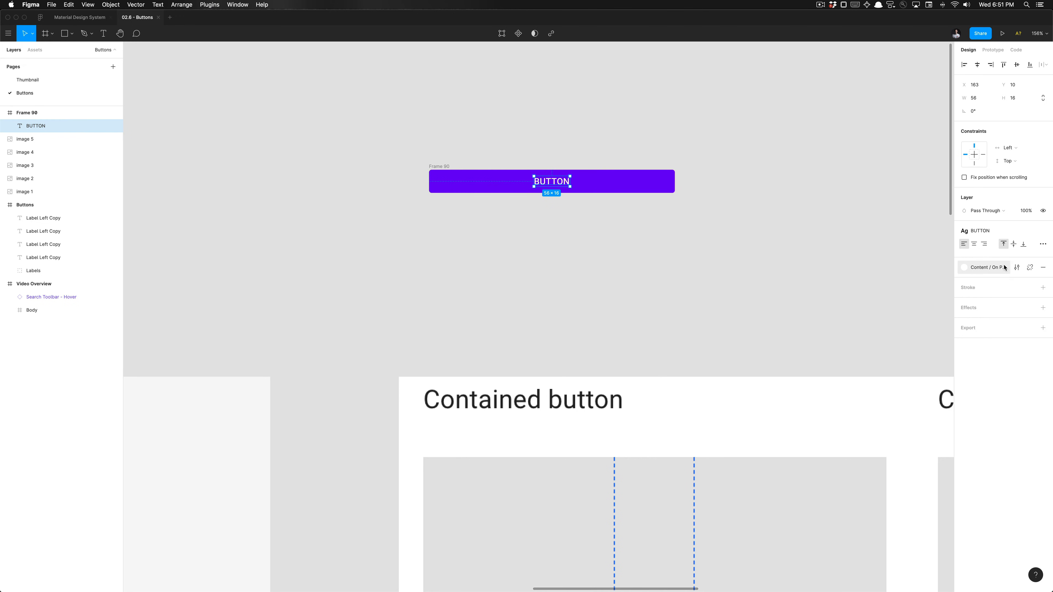
pyautogui.click(454, 169)
pyautogui.click(557, 183)
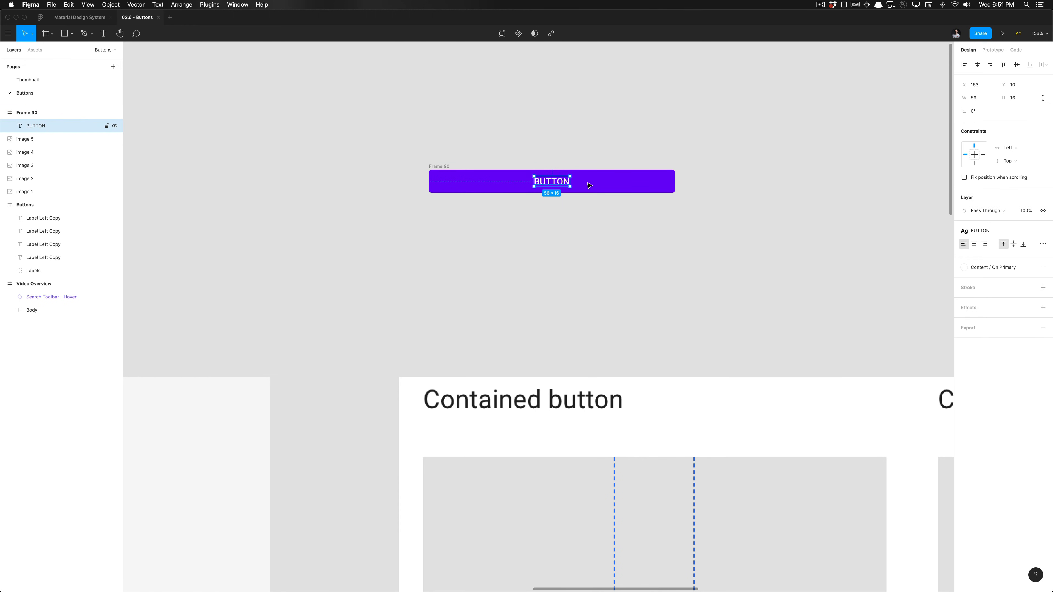
pyautogui.click(623, 184)
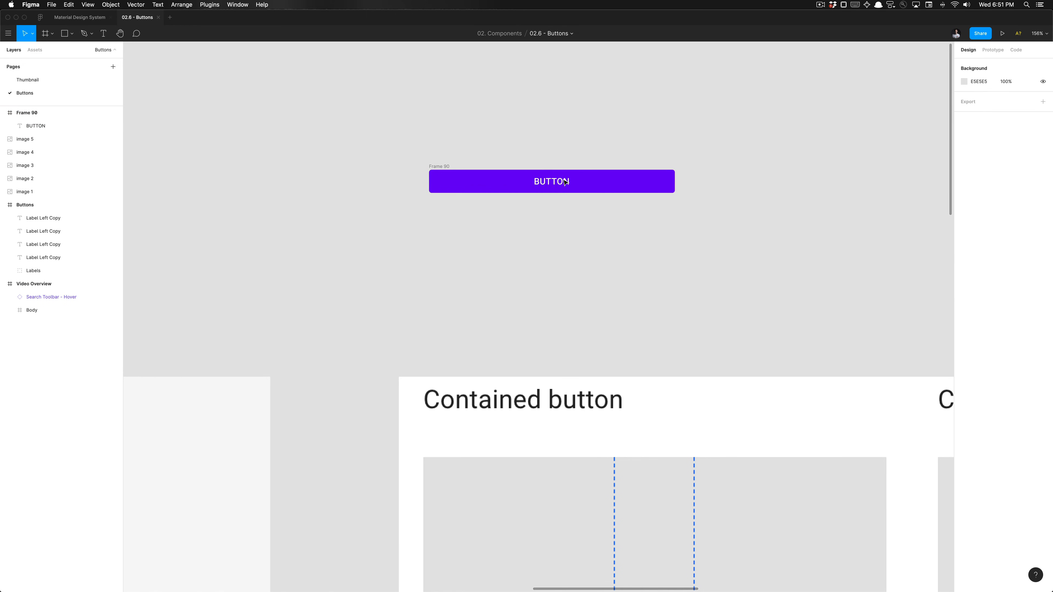
pyautogui.click(545, 183)
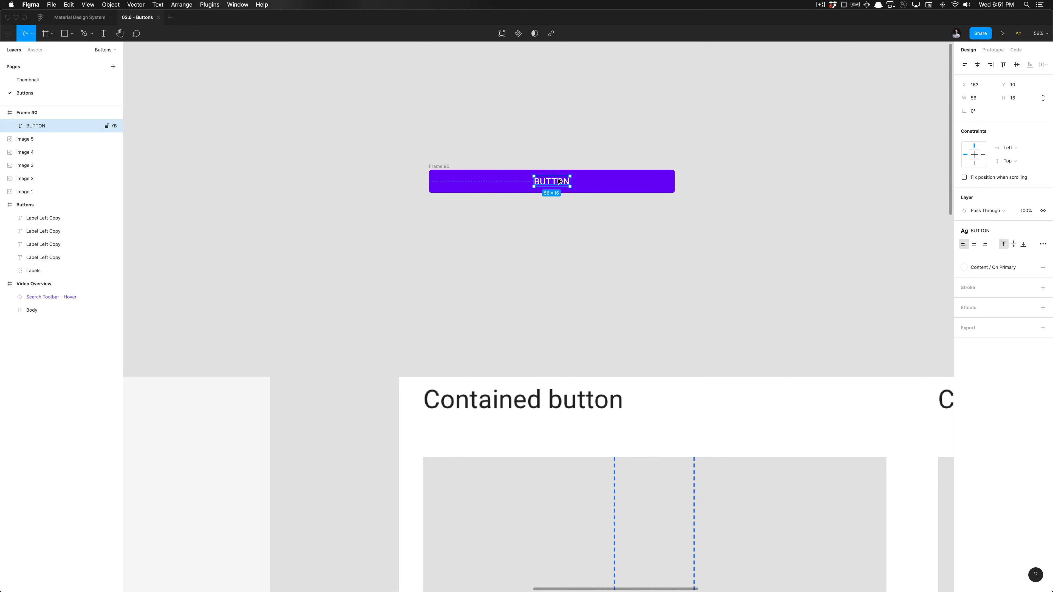
# Step: Rename the purple button frame as "Buttons / Contained Button"
pyautogui.click(35, 112)
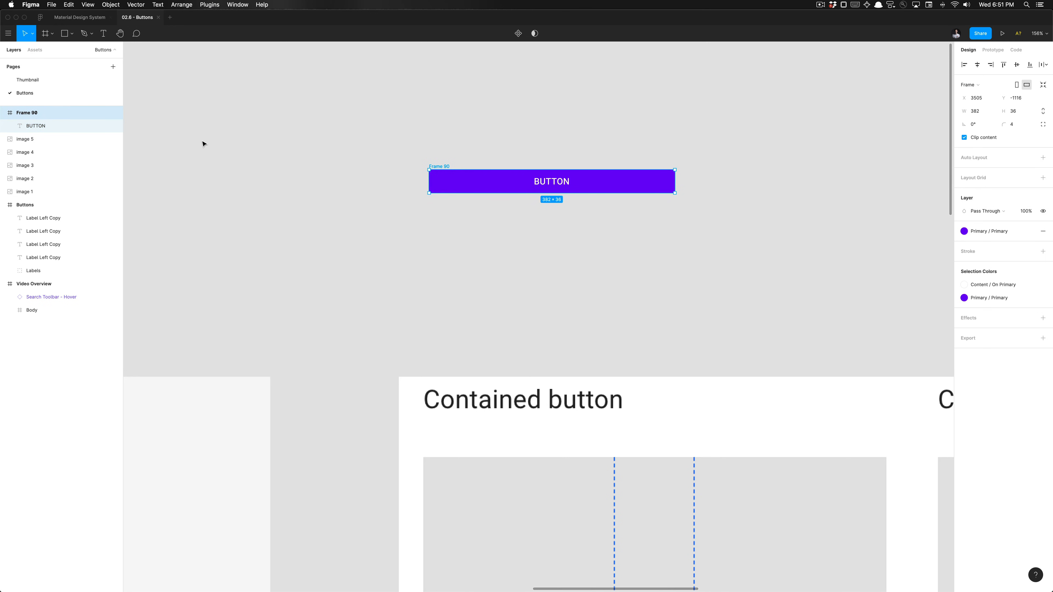
pyautogui.press('super+r')
pyautogui.write('Buttons ')
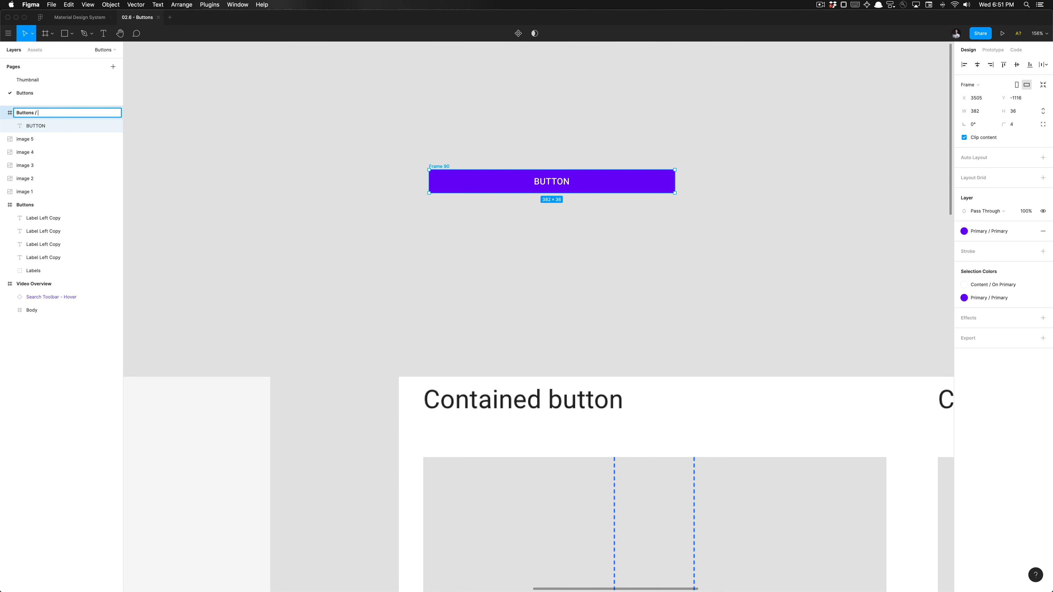
pyautogui.write('/ Contained Button')
pyautogui.press('Return')
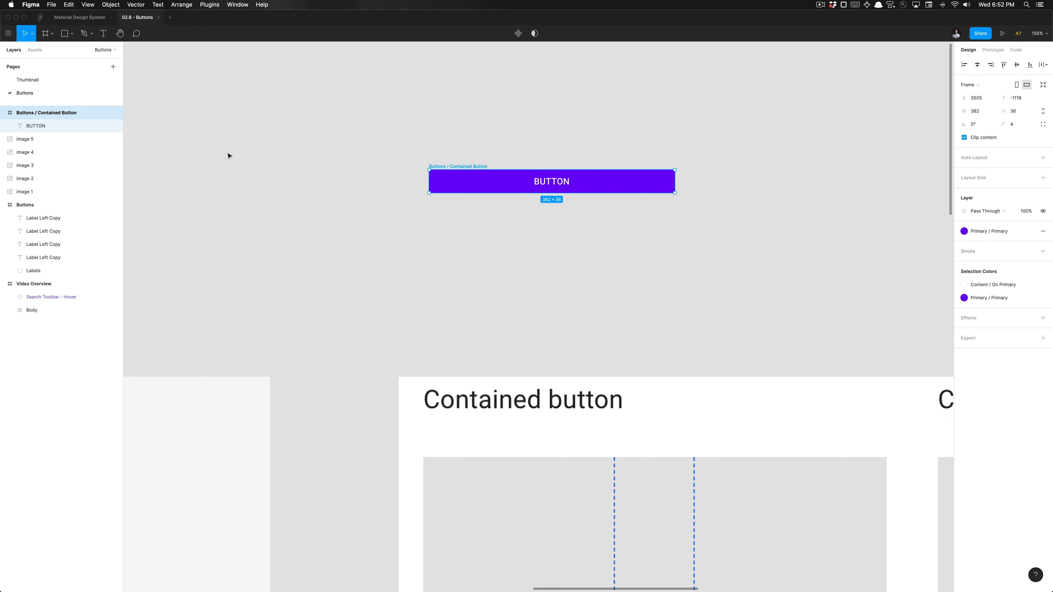
# Step: Wrap the BUTTON label in a horizontal auto layout frame with horizontal and vertical padding of 0
pyautogui.click(77, 126)
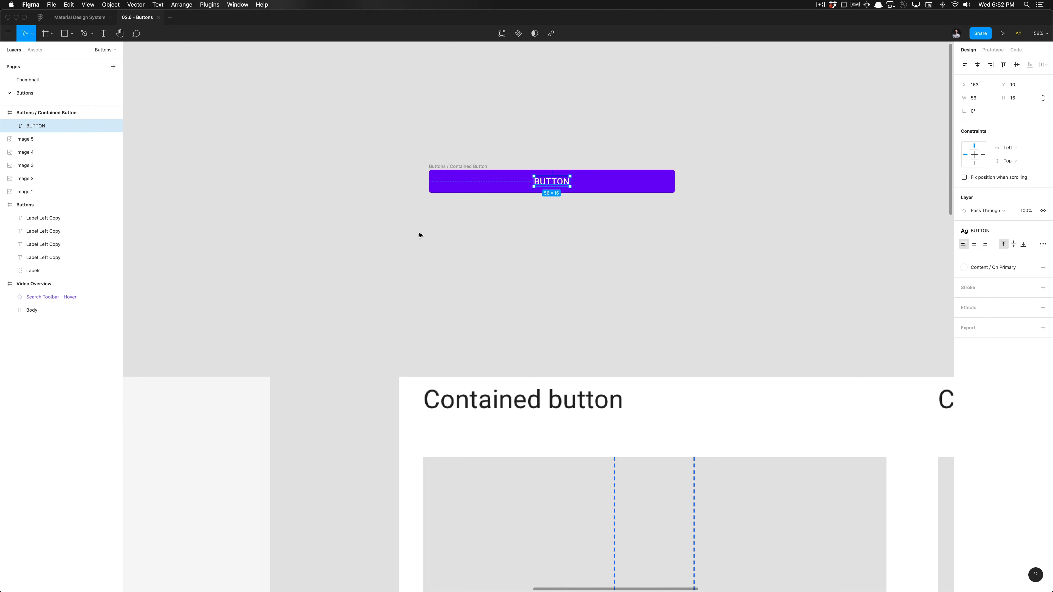
pyautogui.hotkey('shift', 'a')
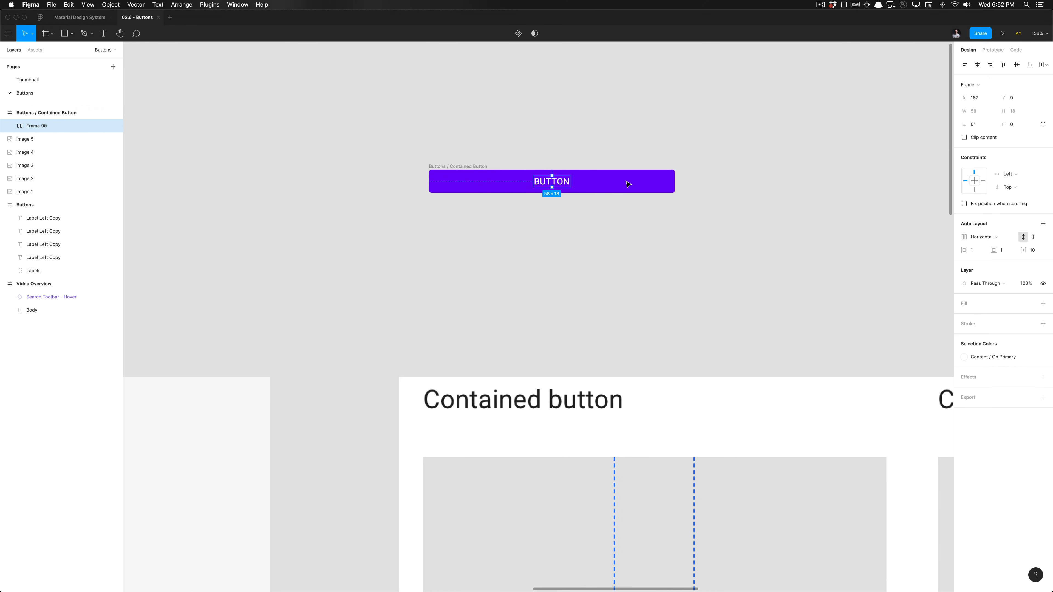
pyautogui.click(977, 250)
pyautogui.press('Tab')
pyautogui.write('0')
pyautogui.press('Return')
pyautogui.press('alt')
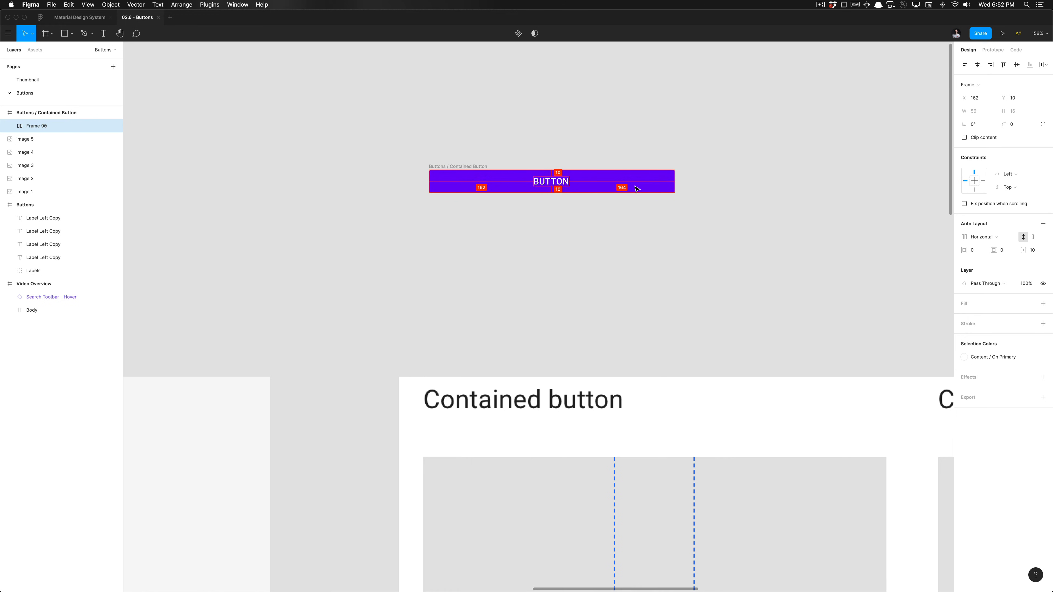
pyautogui.press('Down')
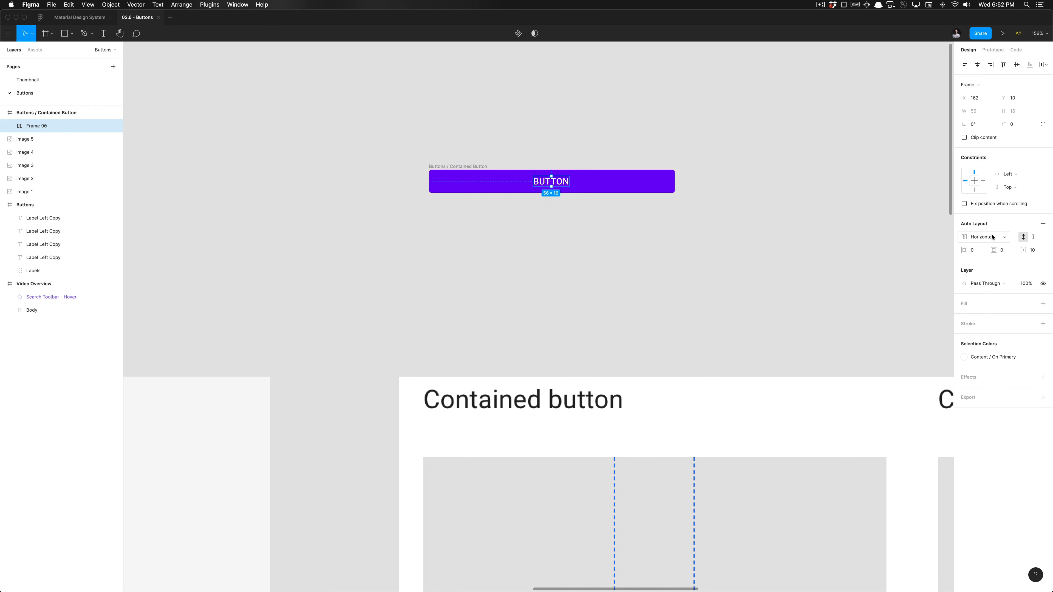
pyautogui.click(980, 239)
pyautogui.click(979, 240)
pyautogui.click(82, 112)
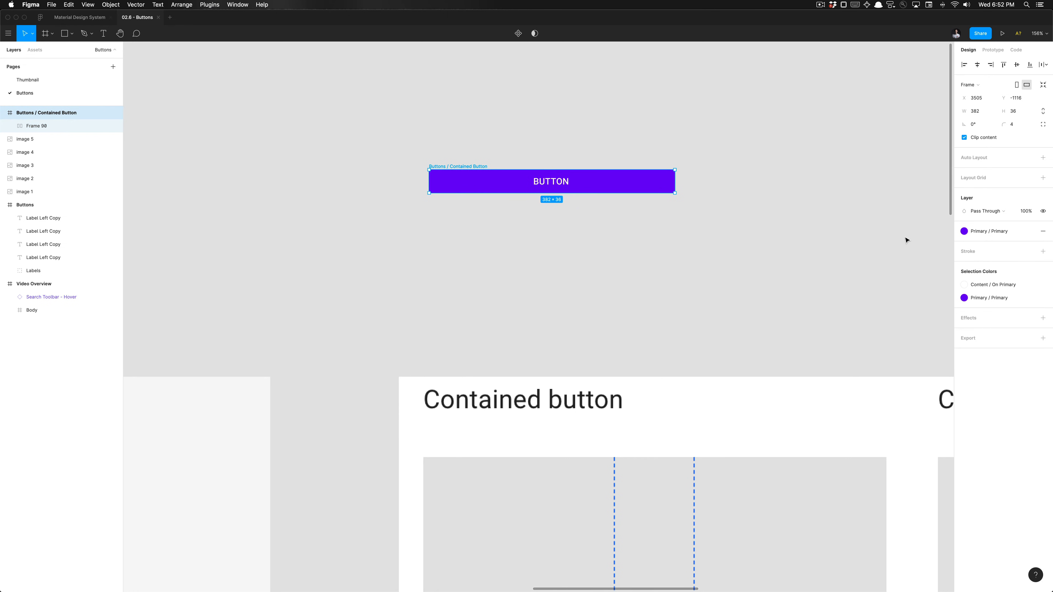
pyautogui.hotkey('shift', 'a')
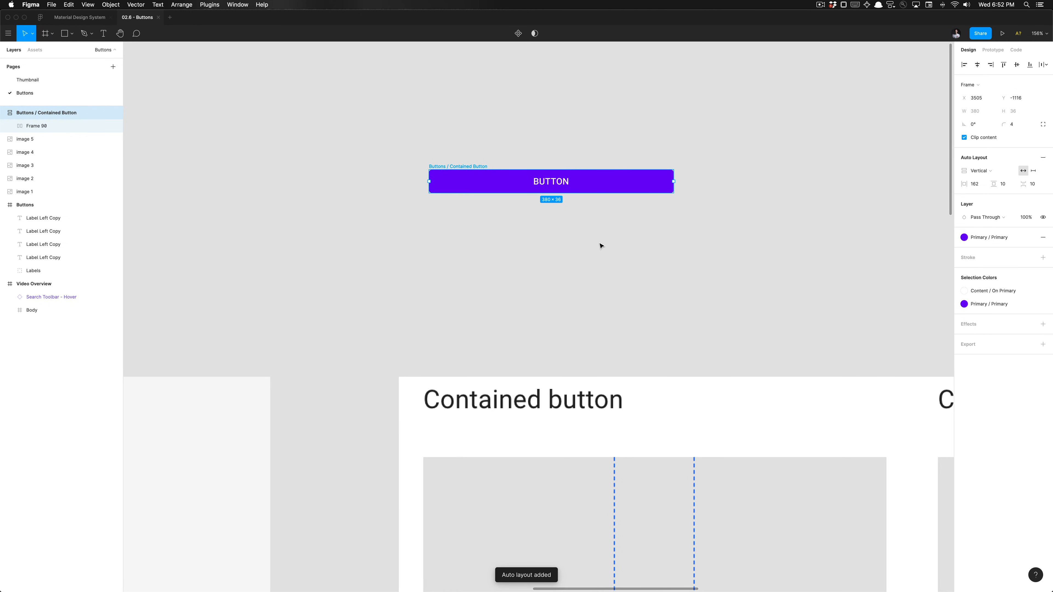
pyautogui.press('super+z')
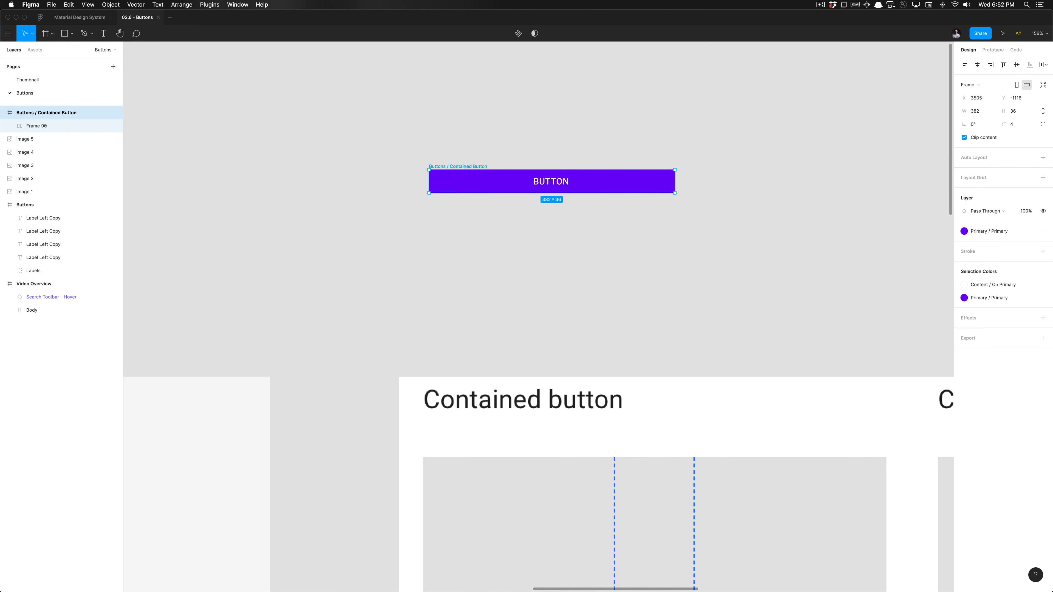
pyautogui.rightClick(71, 113)
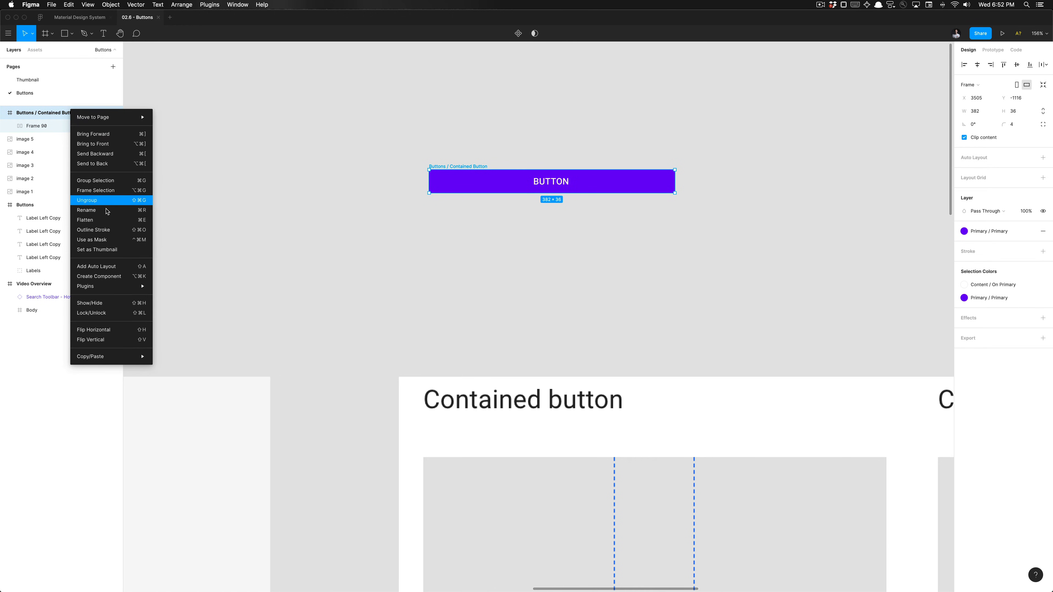
pyautogui.click(456, 203)
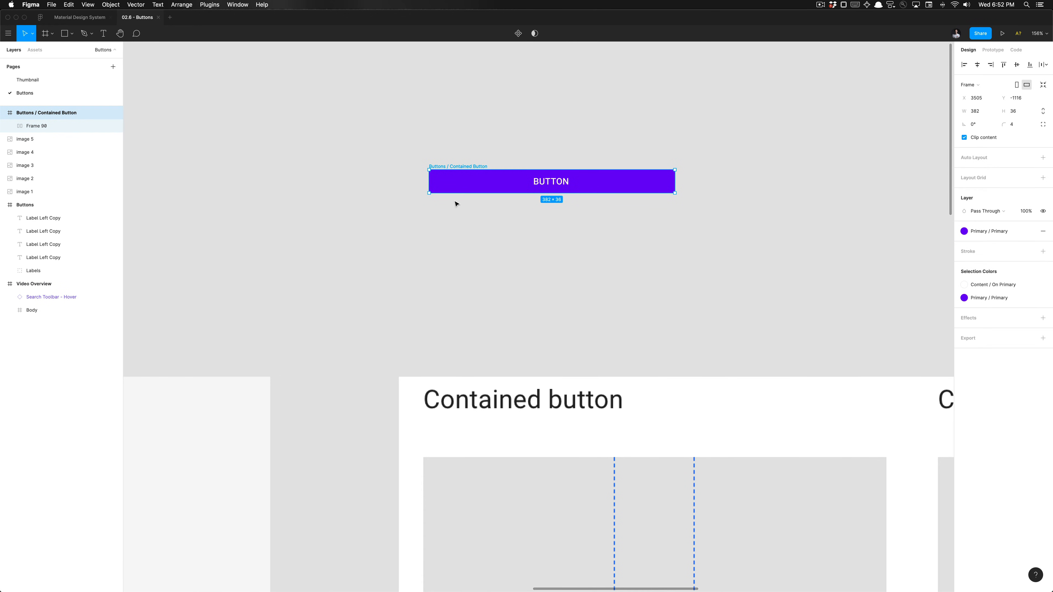
pyautogui.press('Escape')
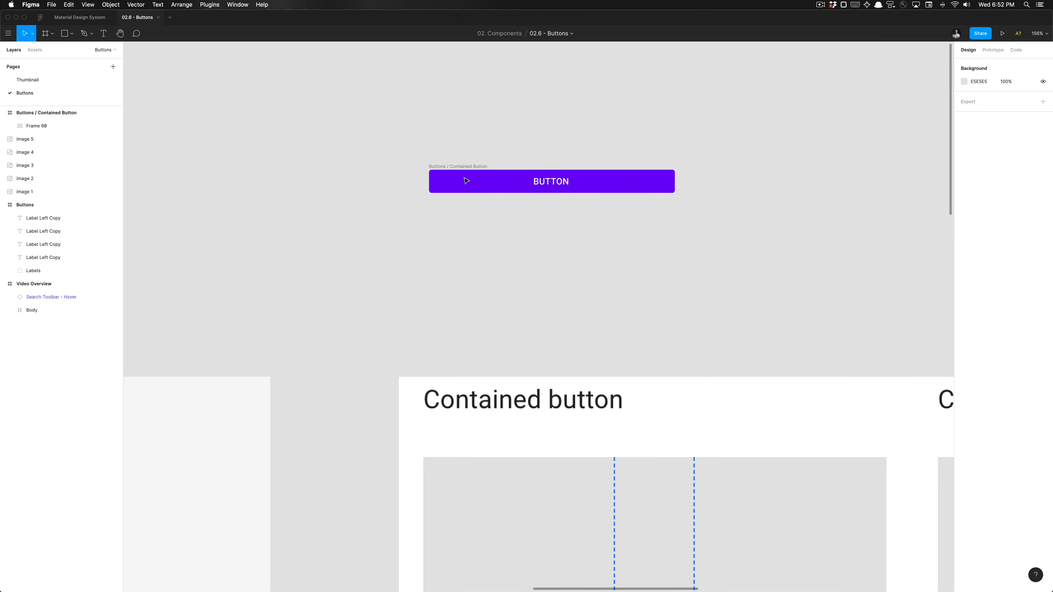
# Step: Add auto layout to the outer Buttons / Contained Button frame
pyautogui.click(468, 181)
pyautogui.rightClick(461, 170)
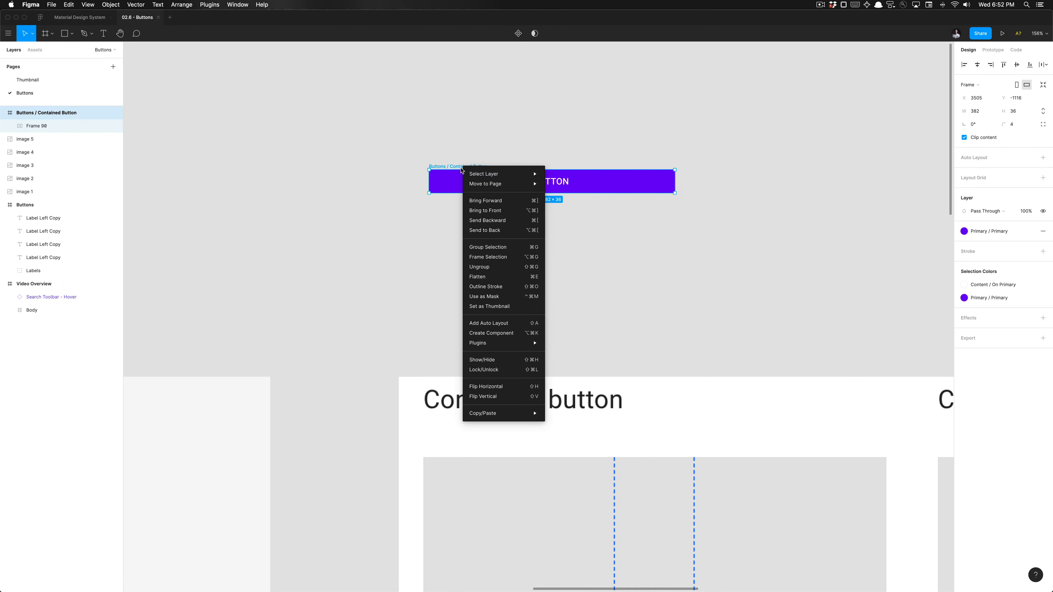
pyautogui.click(495, 324)
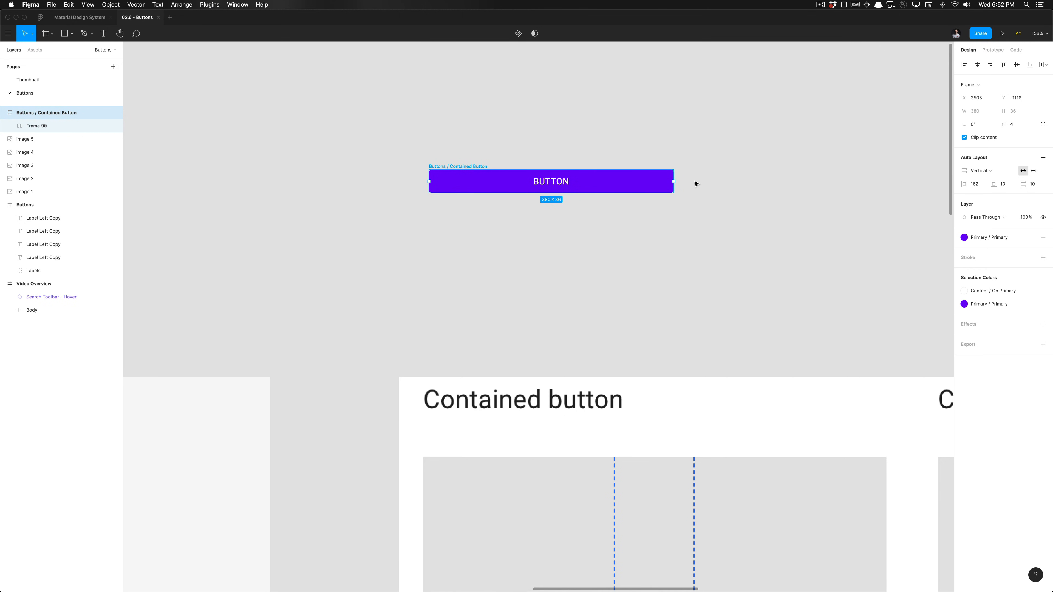
# Step: Test the button's auto layout by changing the label to "asdasd", and undo the text change
pyautogui.doubleClick(549, 182)
pyautogui.write('asdasd')
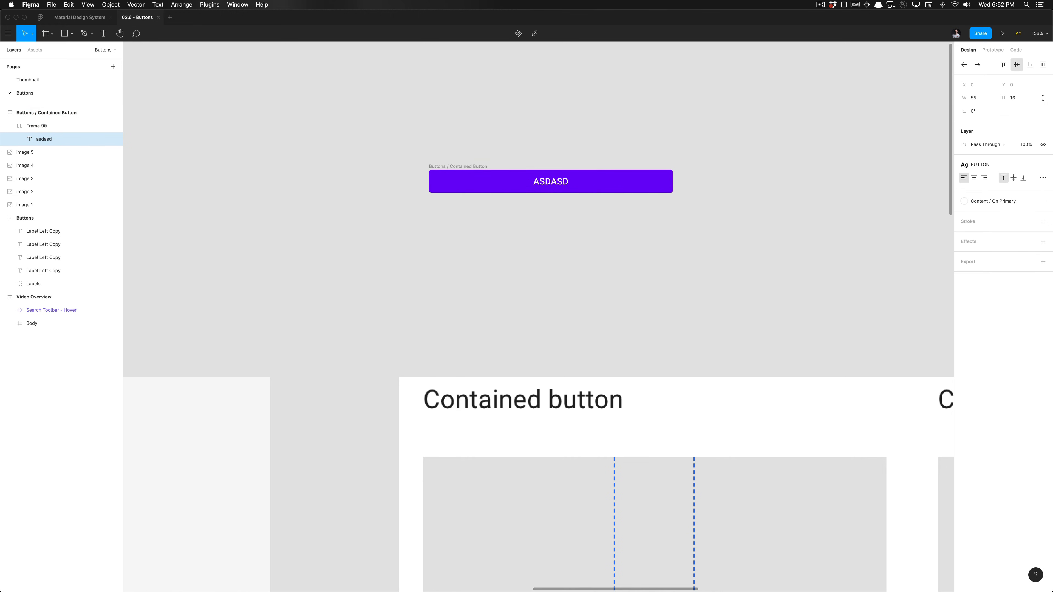
pyautogui.press('super+z')
pyautogui.press('super+z')
pyautogui.click(471, 168)
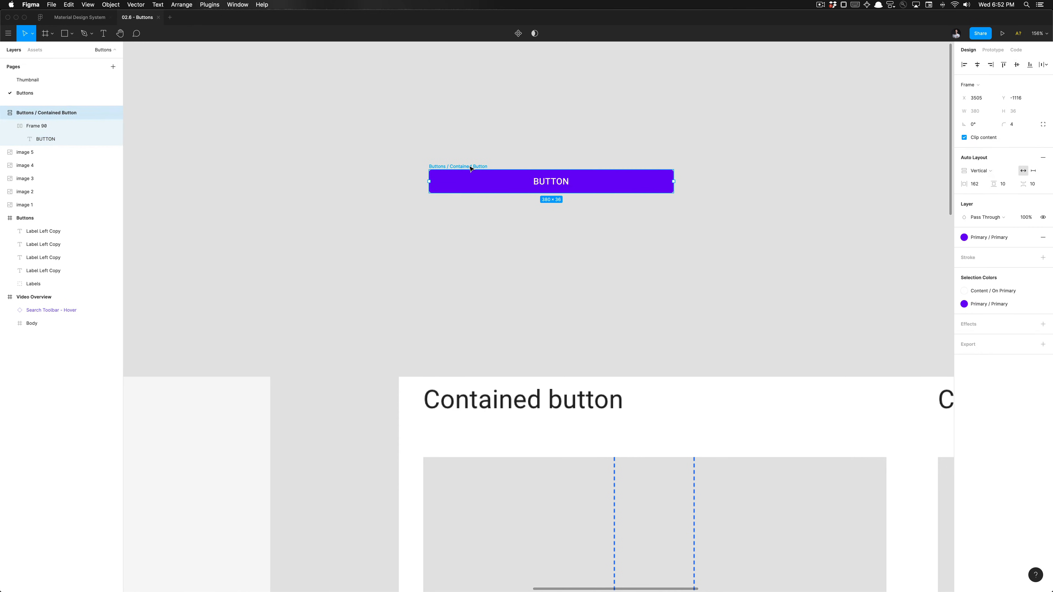
pyautogui.click(979, 171)
pyautogui.click(974, 176)
pyautogui.click(997, 177)
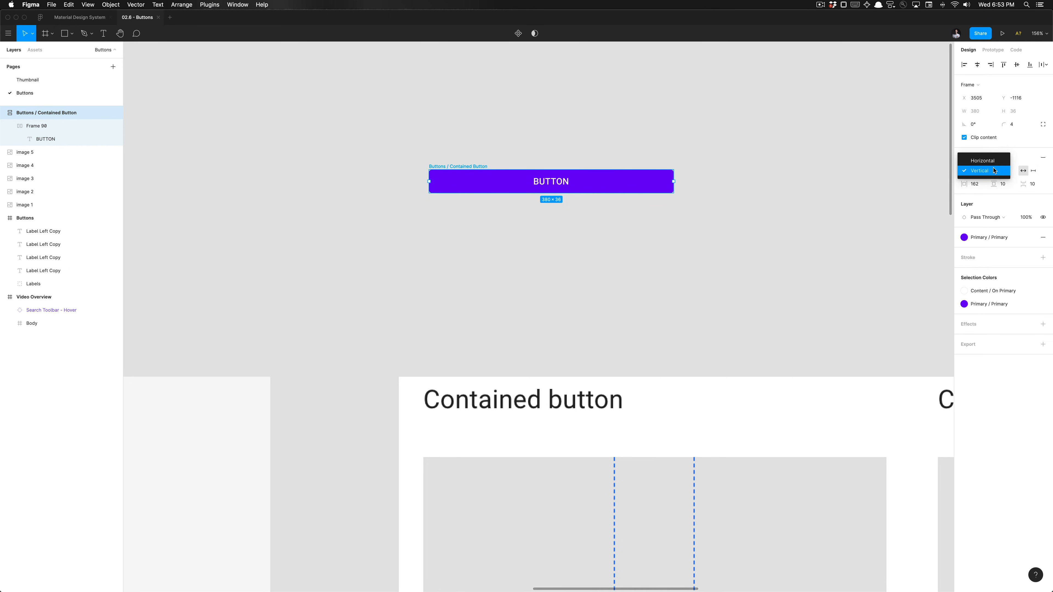
pyautogui.click(991, 163)
pyautogui.hotkey('shift', 'v')
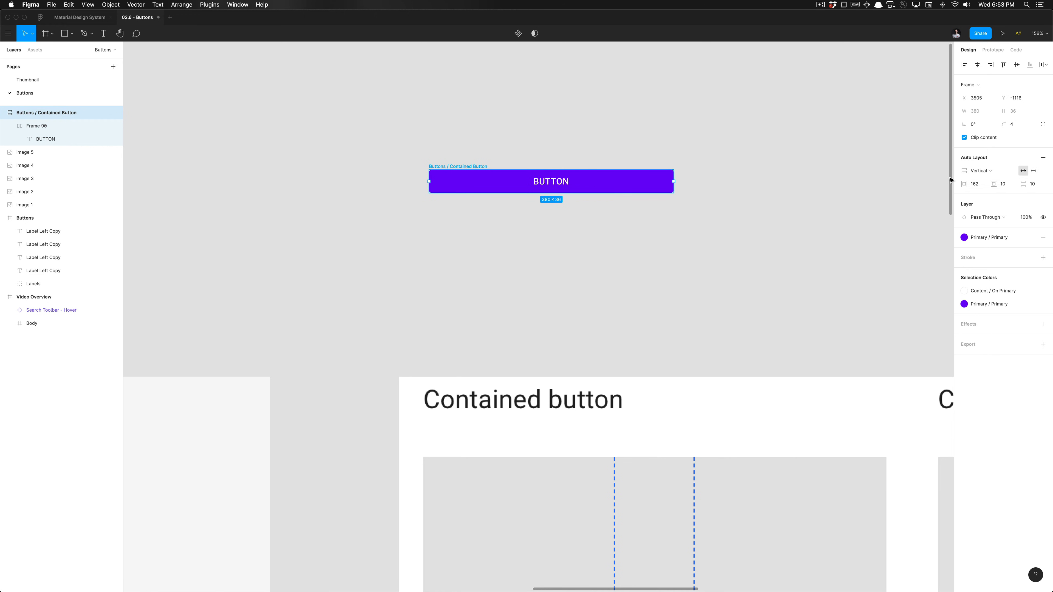
# Step: Set the button frame's auto layout direction to horizontal, try increasing its height to 58, and undo the resize
pyautogui.moveTo(672, 180)
pyautogui.mouseDown()
pyautogui.moveTo(717, 179)
pyautogui.moveTo(635, 176)
pyautogui.moveTo(684, 187)
pyautogui.mouseUp()
pyautogui.click(985, 175)
pyautogui.click(986, 162)
pyautogui.moveTo(964, 183)
pyautogui.mouseDown()
pyautogui.moveTo(1004, 184)
pyautogui.moveTo(975, 186)
pyautogui.mouseUp()
pyautogui.press('super+z')
pyautogui.moveTo(552, 170)
pyautogui.mouseDown()
pyautogui.moveTo(552, 148)
pyautogui.moveTo(559, 156)
pyautogui.mouseUp()
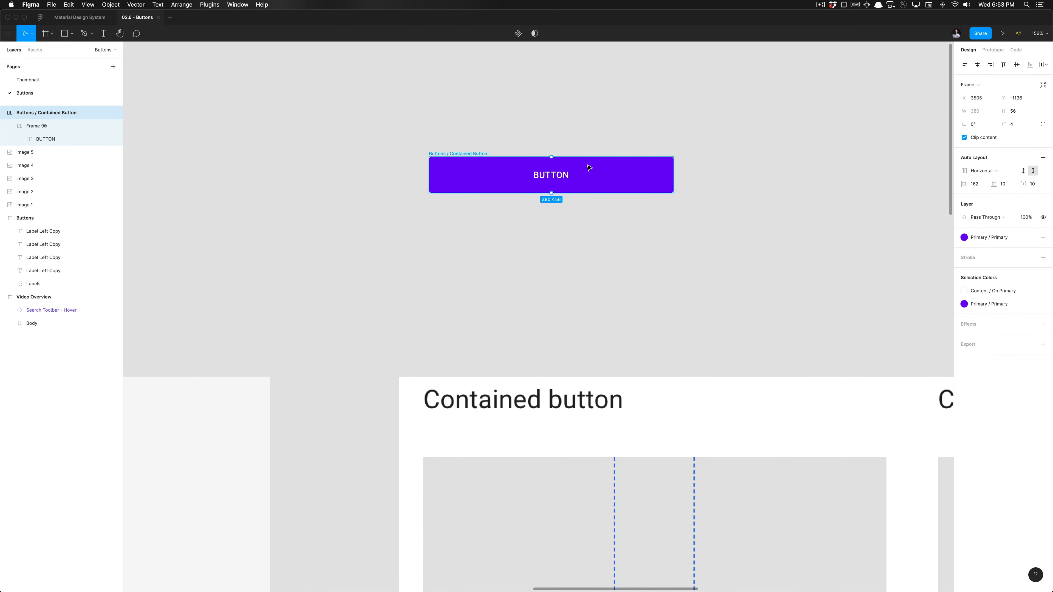
pyautogui.press('super+z')
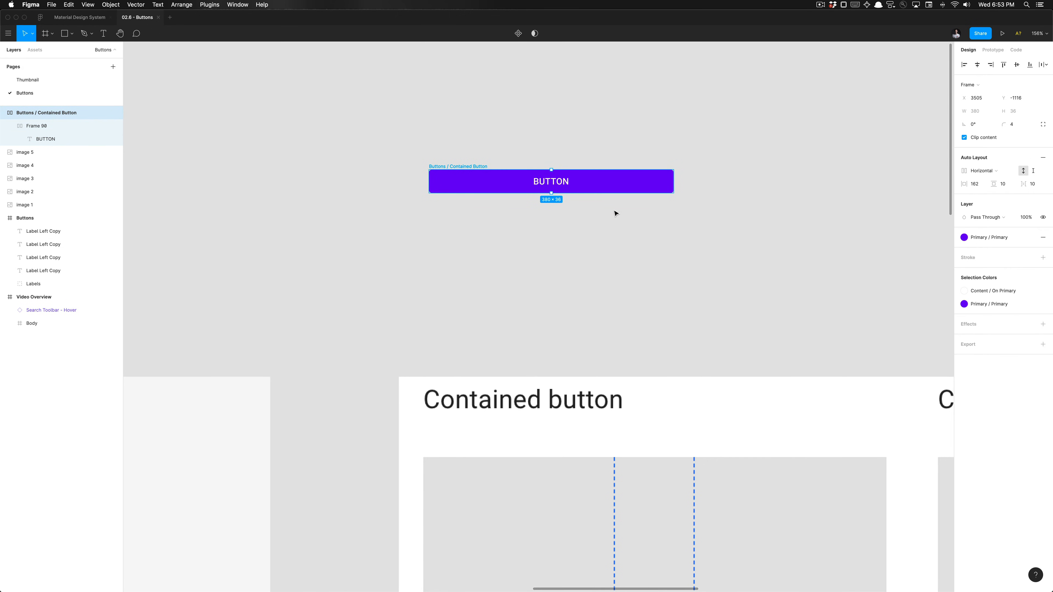
# Step: Switch the button's auto layout direction to vertical and try narrowing the frame to a width of 322
pyautogui.click(986, 173)
pyautogui.click(983, 181)
pyautogui.moveTo(676, 181); pyautogui.dragTo(637, 182)
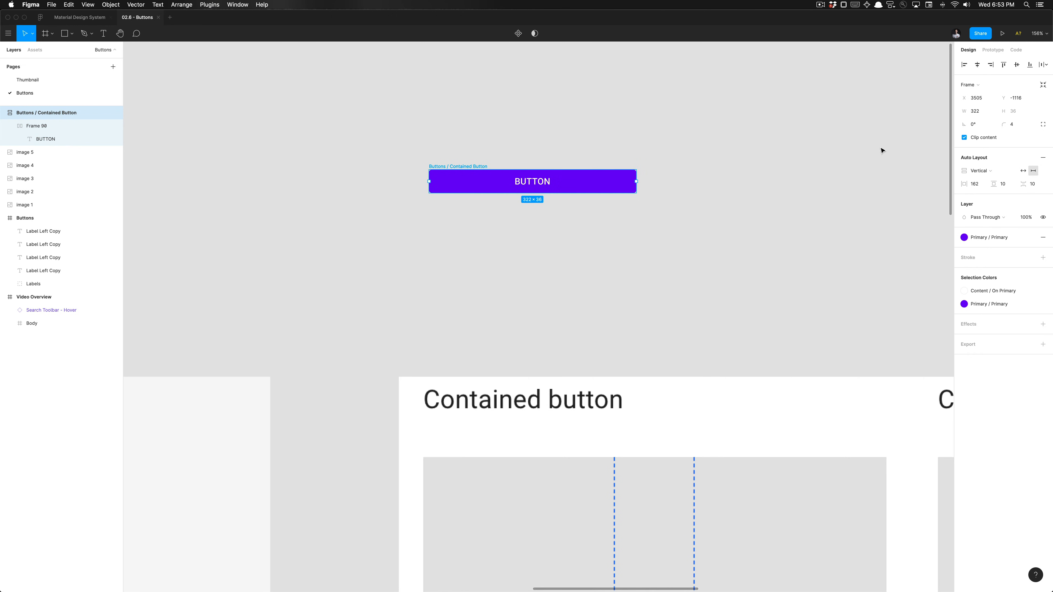
# Step: Set the 380-wide contained button's auto layout direction back to horizontal
pyautogui.click(987, 170)
pyautogui.click(986, 162)
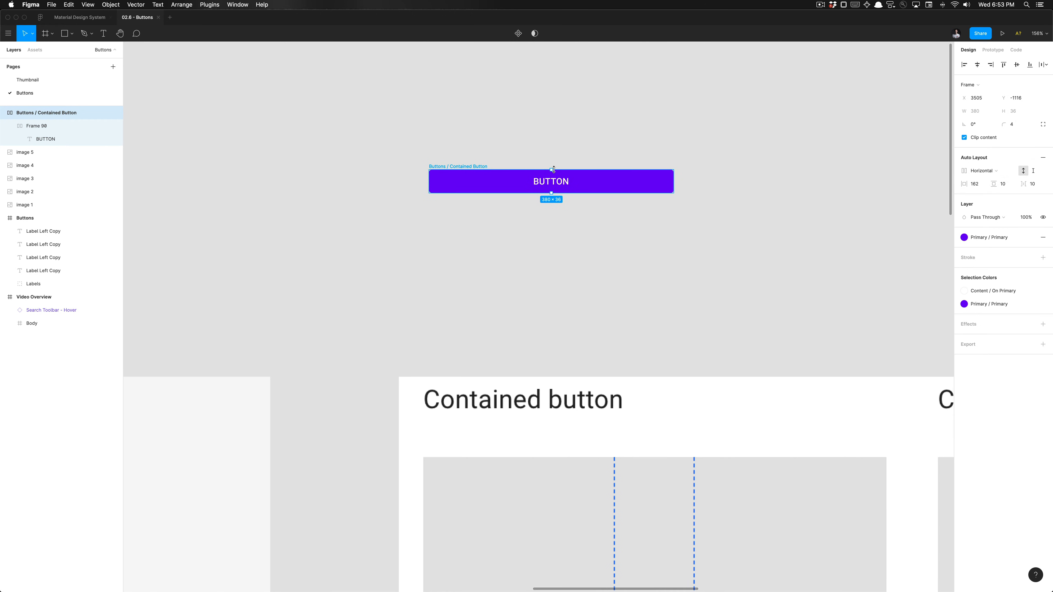
pyautogui.moveTo(553, 170)
pyautogui.mouseDown()
pyautogui.moveTo(555, 130)
pyautogui.moveTo(558, 178)
pyautogui.moveTo(564, 170)
pyautogui.mouseUp()
pyautogui.scroll(5, 564, 184)
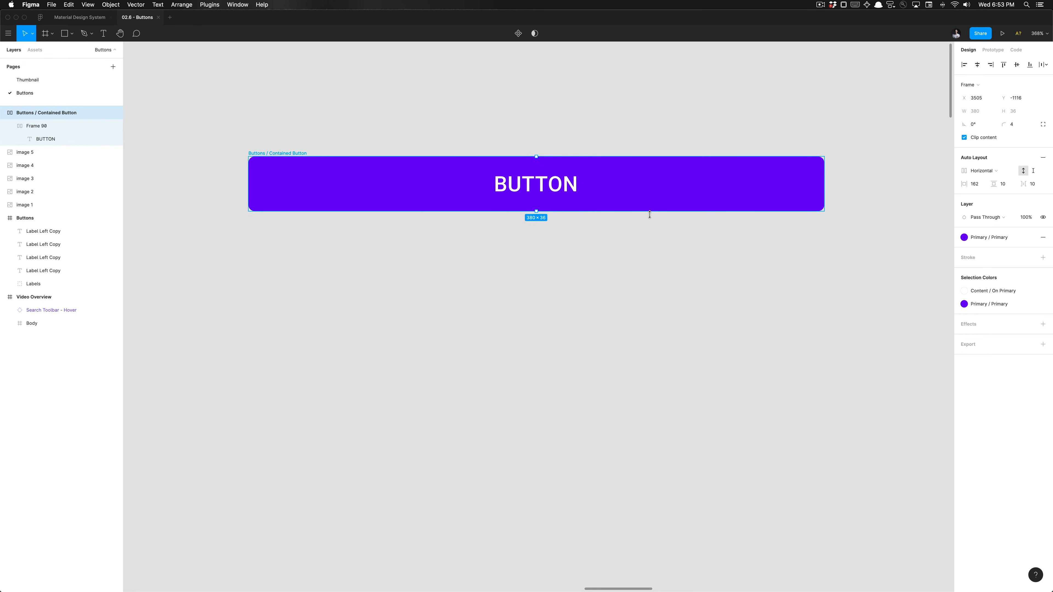
pyautogui.scroll(-5, 609, 292)
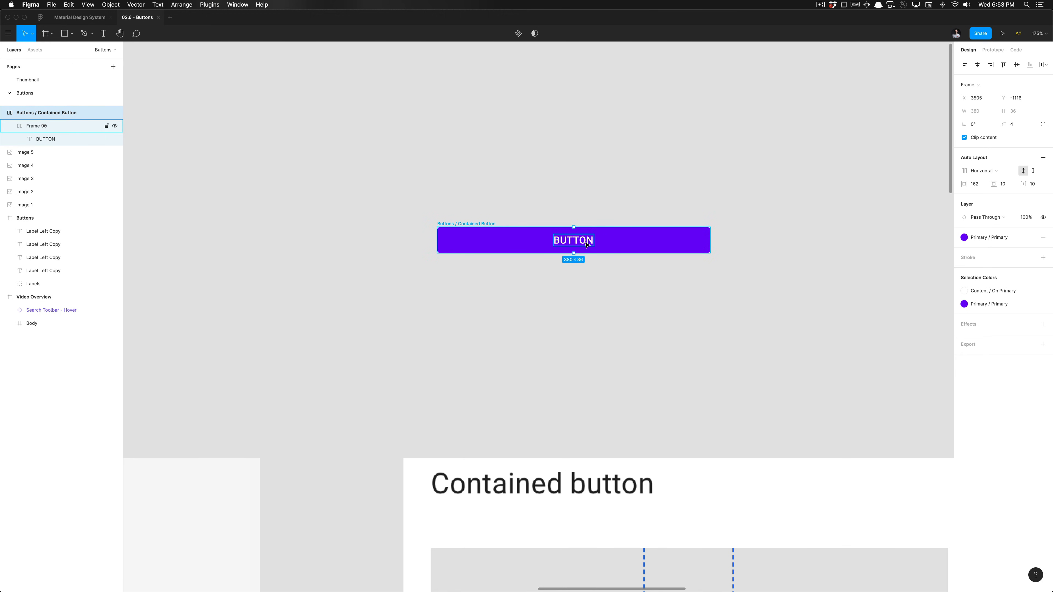
# Step: Set the contained button's horizontal padding to 16 to match the spec
pyautogui.scroll(-5, 586, 244)
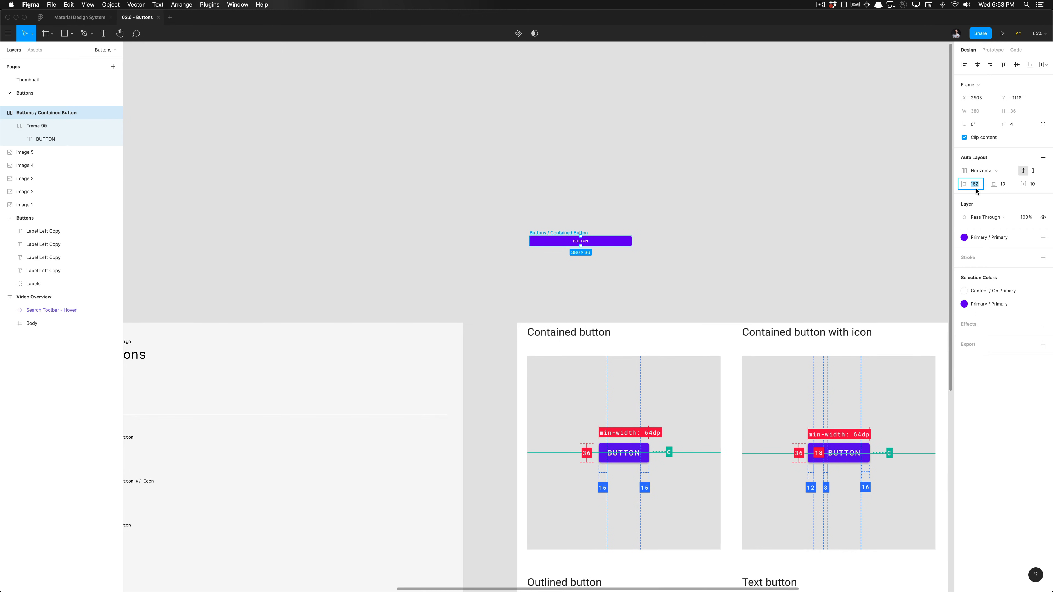
pyautogui.write('16')
pyautogui.press('Return')
pyautogui.click(451, 218)
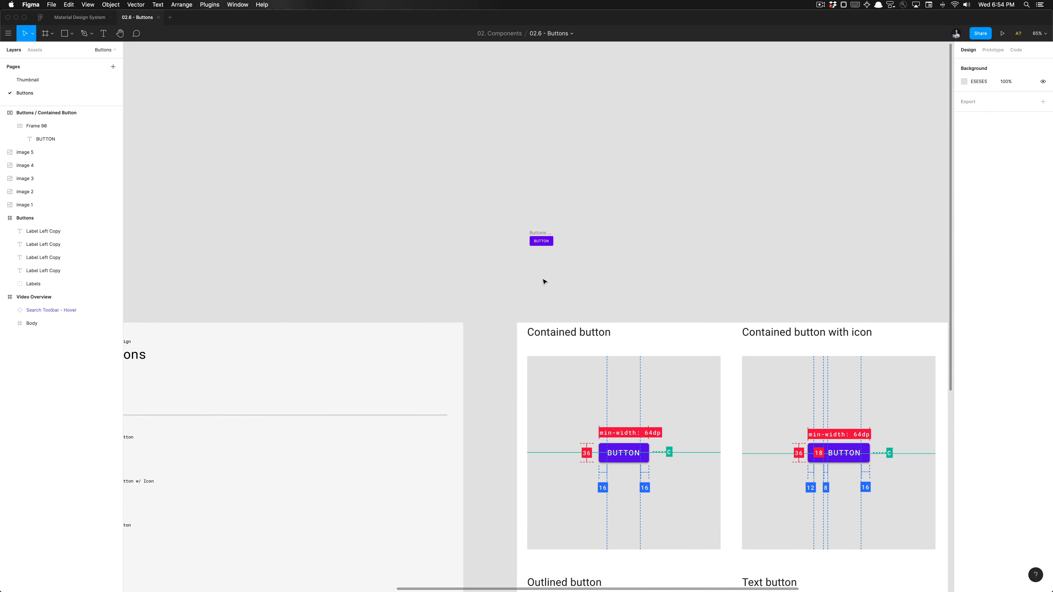
# Step: Duplicate the contained button below the original and change the copy's label to "Hello and jsut keep typing"
pyautogui.scroll(5, 545, 282)
pyautogui.click(534, 162)
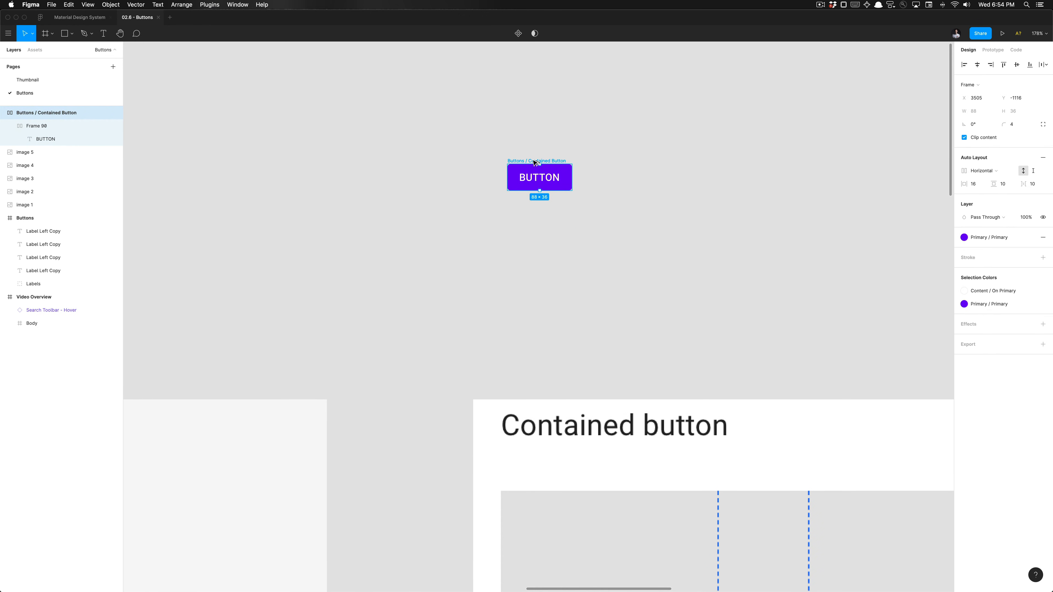
pyautogui.moveTo(535, 162); pyautogui.dragTo(535, 214)
pyautogui.keyDown('super'); pyautogui.click(541, 232); pyautogui.keyUp('super')
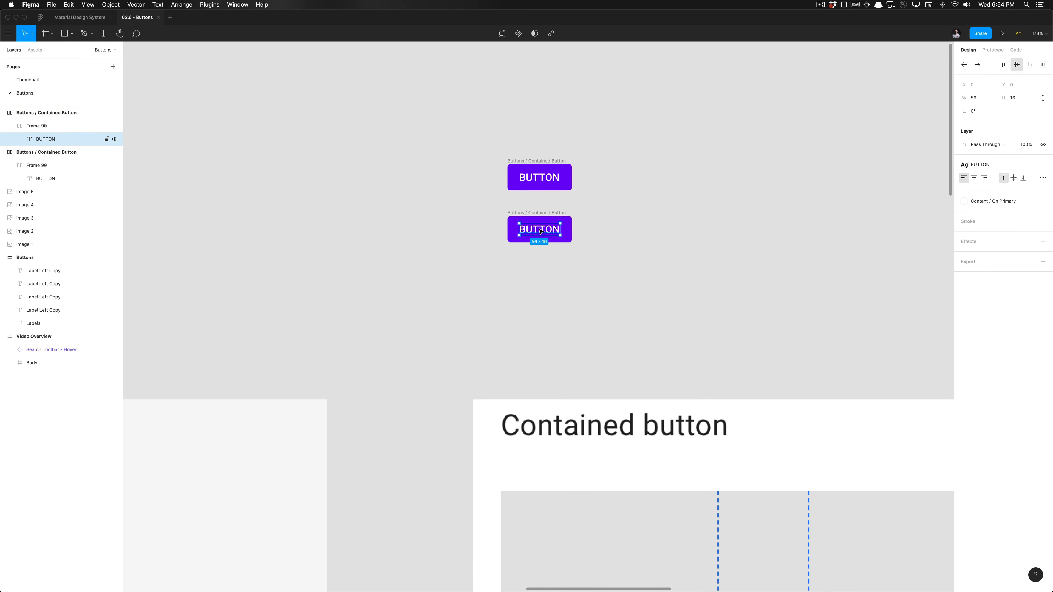
pyautogui.doubleClick(538, 228)
pyautogui.write('Hell')
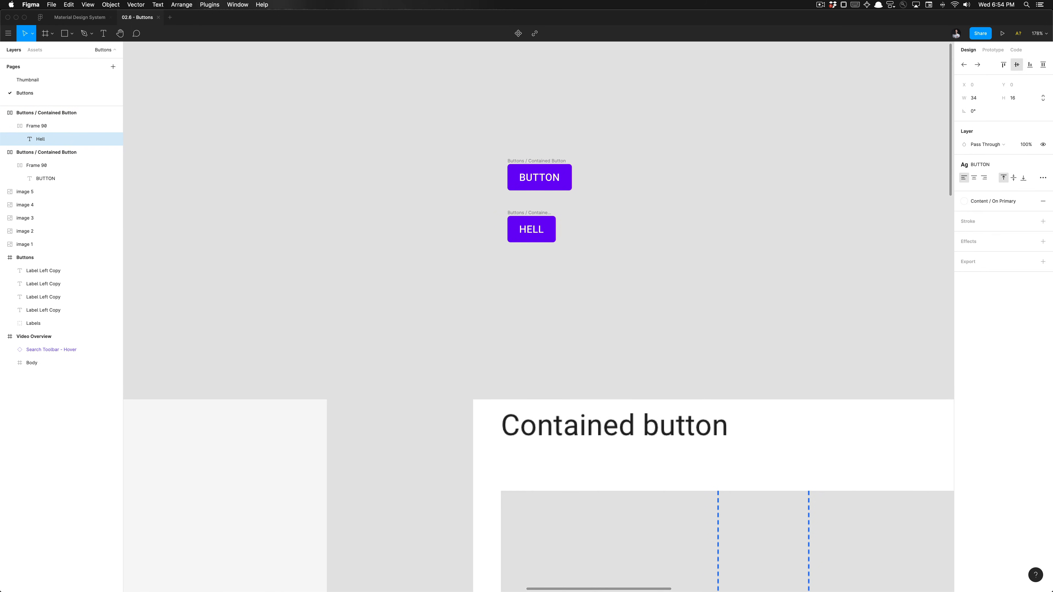
pyautogui.write('o and jsut keep typing')
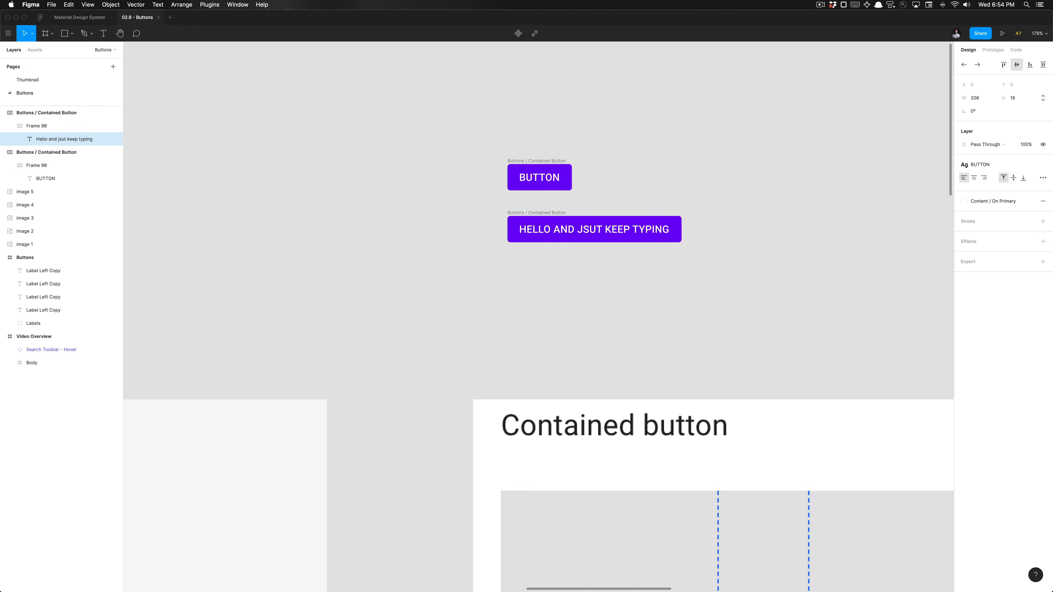
pyautogui.press('Escape')
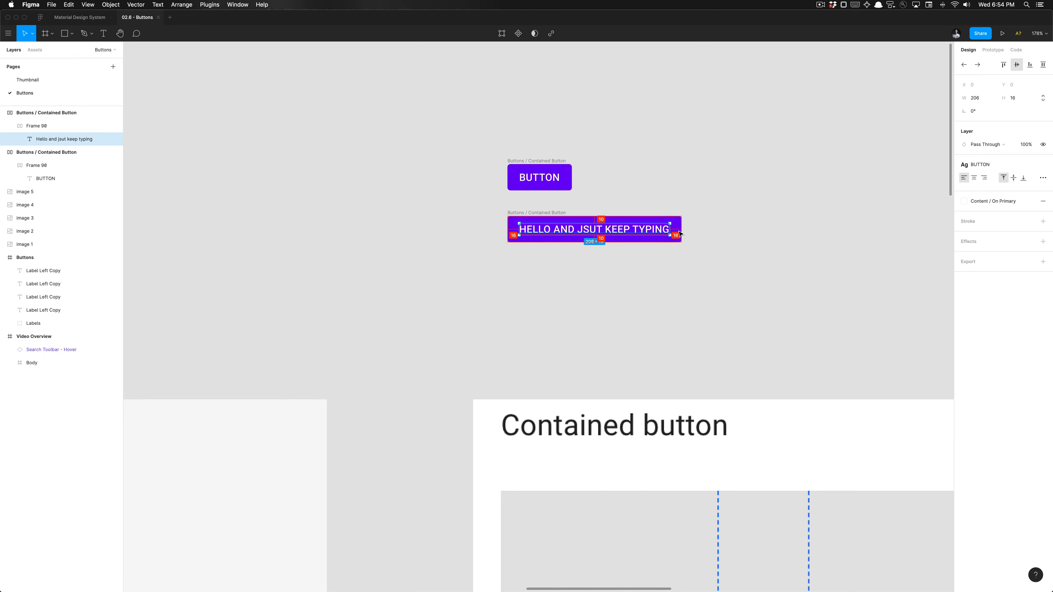
pyautogui.click(693, 218)
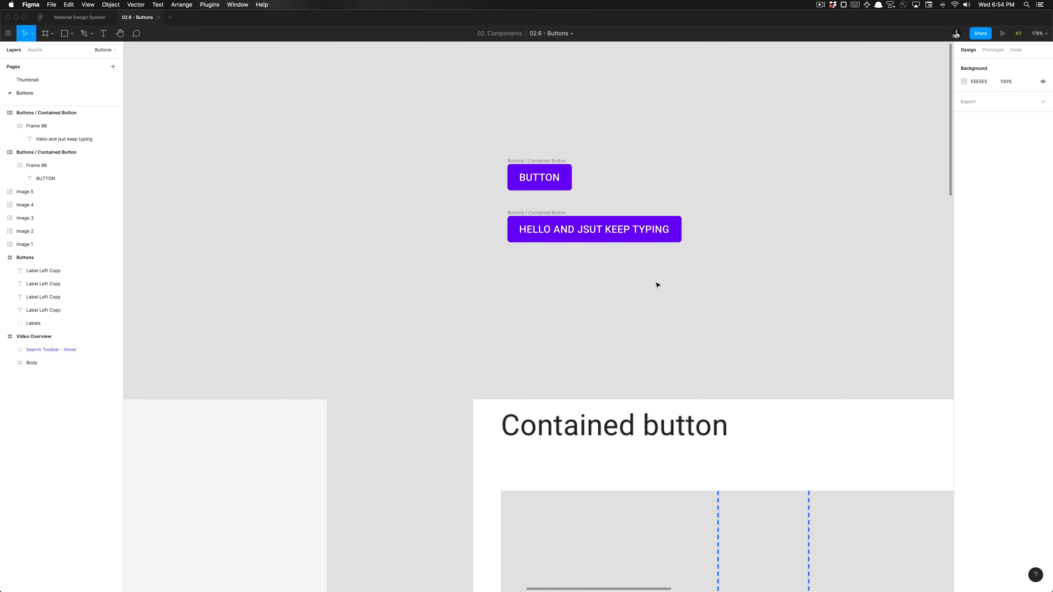
# Step: Delete the duplicated test button below the original contained button
pyautogui.press('ctrl+super+d')
pyautogui.press('super+q')
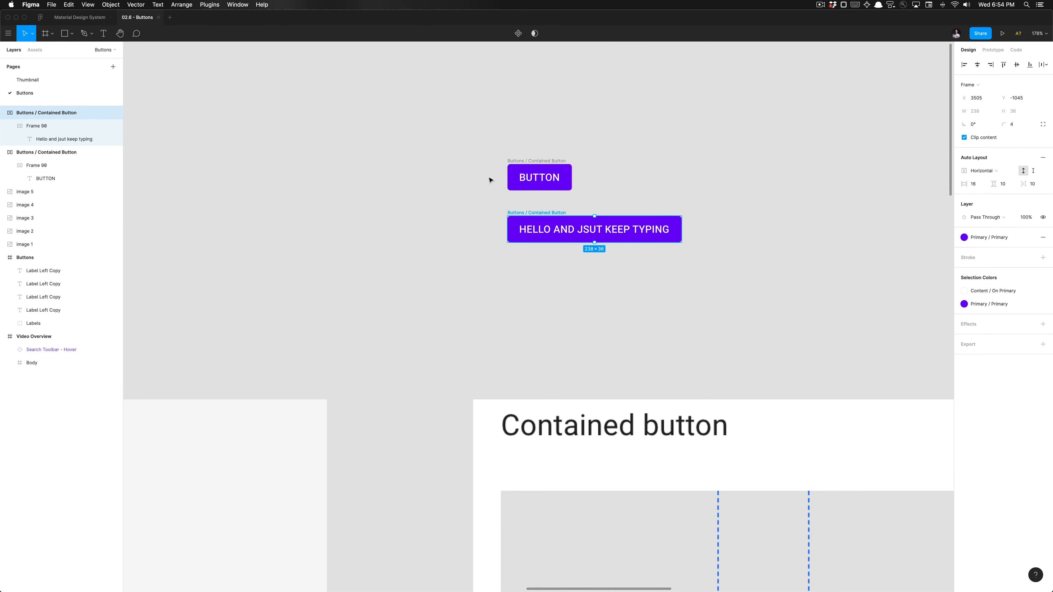
pyautogui.click(524, 214)
pyautogui.press('Delete')
# Step: Examine the contained button's spec diagram, including the shadow beneath the button
pyautogui.scroll(-5, 543, 211)
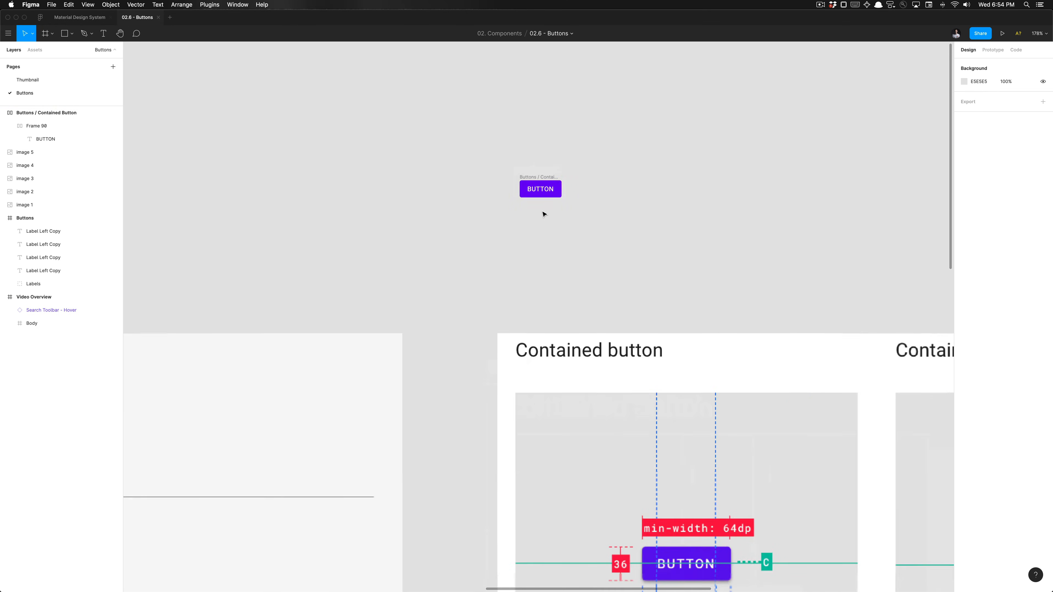
pyautogui.scroll(-3, 589, 386)
pyautogui.hscroll(2, 589, 386)
pyautogui.scroll(5, 589, 386)
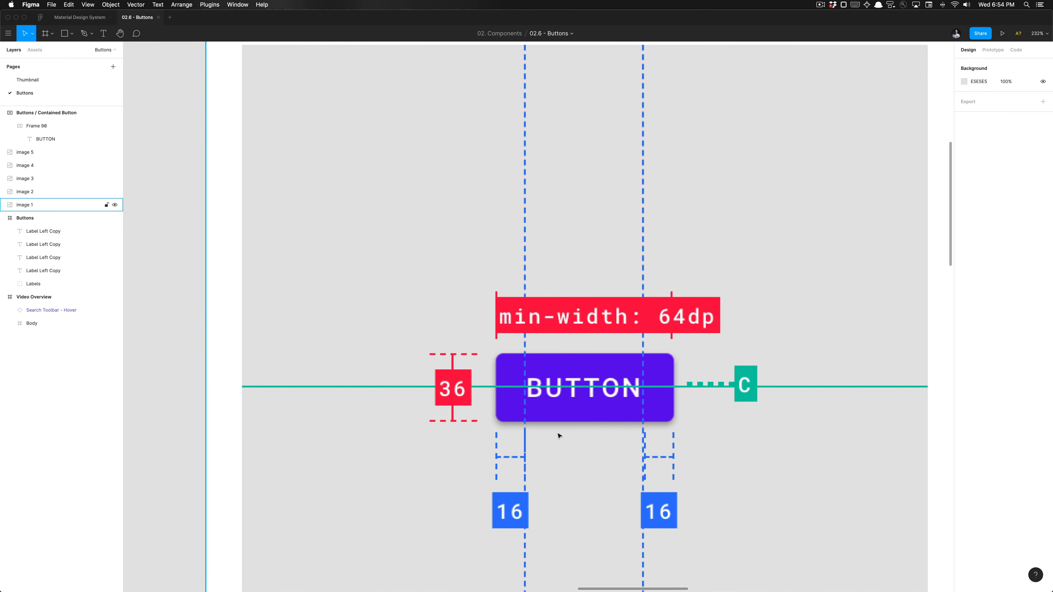
pyautogui.scroll(3, 559, 435)
pyautogui.scroll(-10, 553, 423)
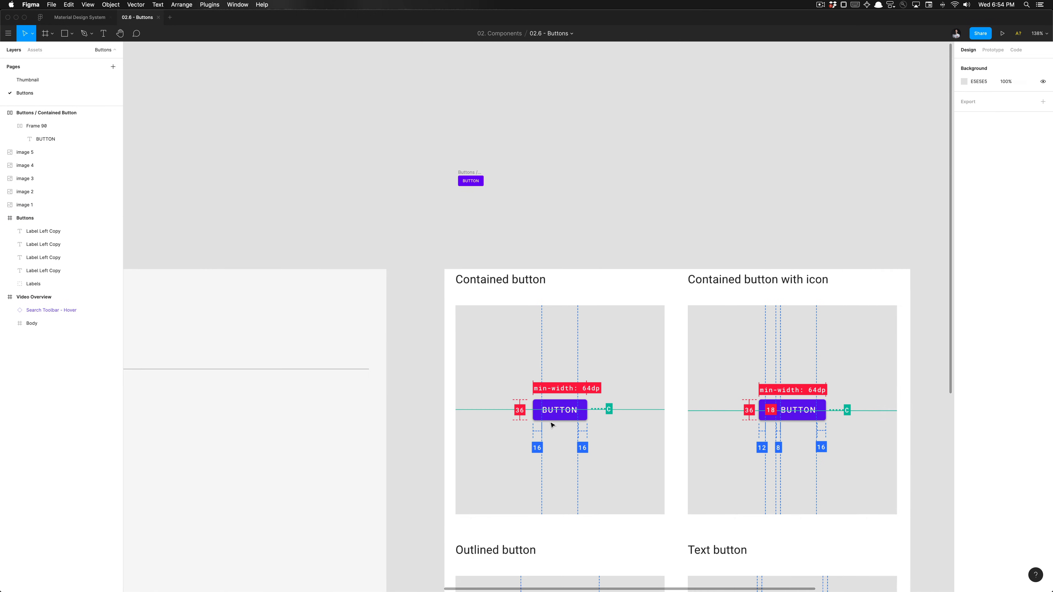
pyautogui.scroll(2, 531, 272)
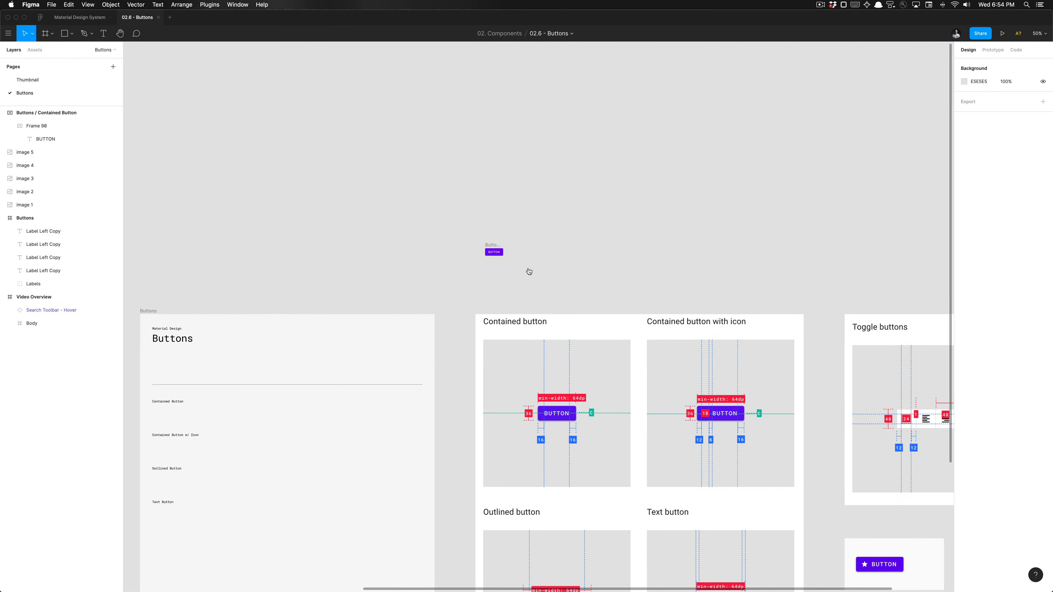
# Step: Switch to Chrome, close the developer tools, and open the Elevation page in Material Design's Environment guidelines
pyautogui.press('super+Tab')
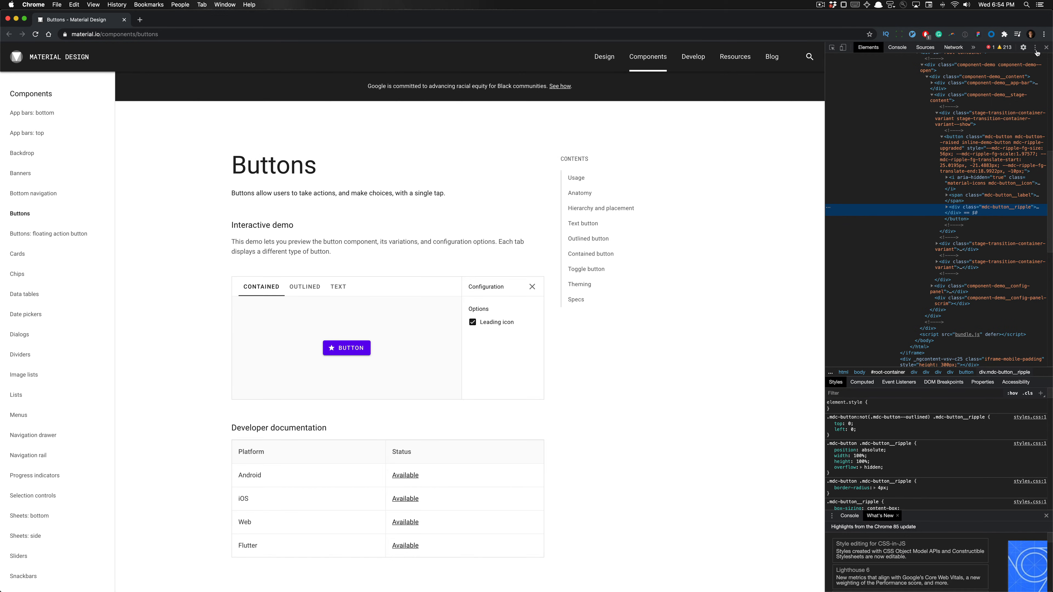
pyautogui.click(1047, 47)
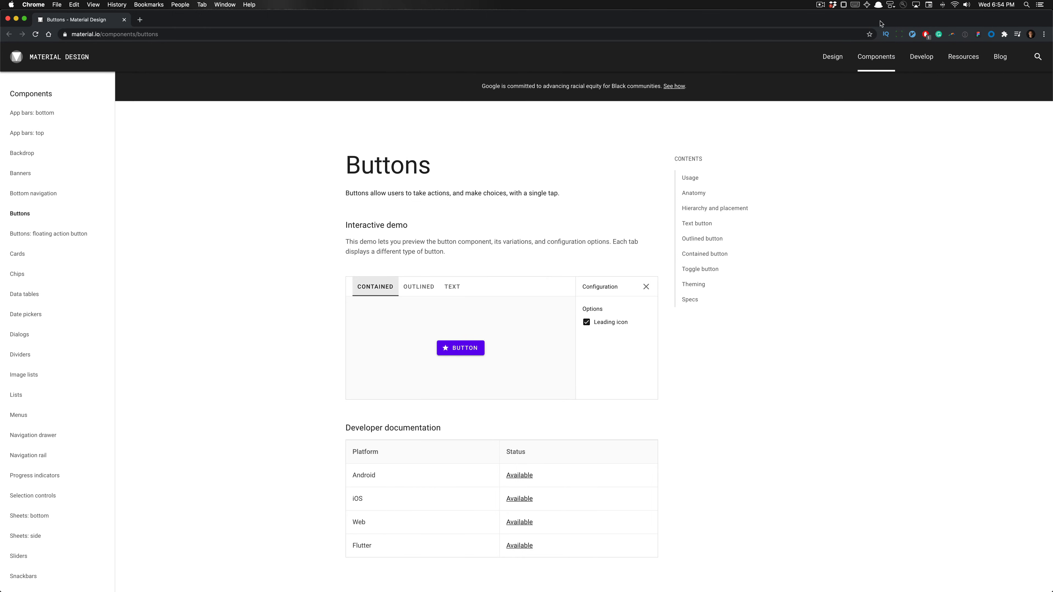
pyautogui.click(833, 57)
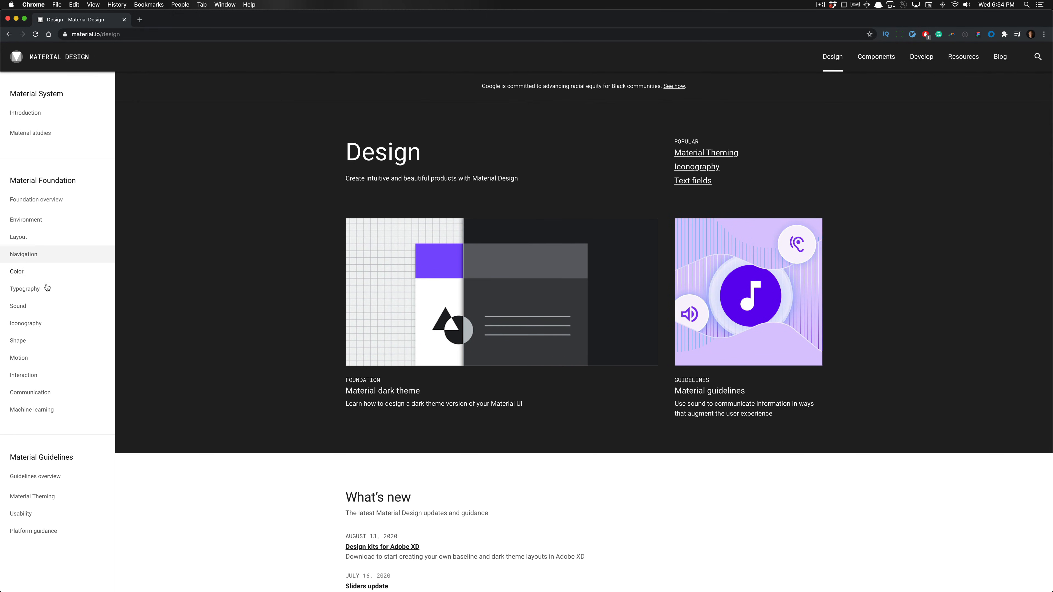
pyautogui.click(48, 220)
pyautogui.click(53, 255)
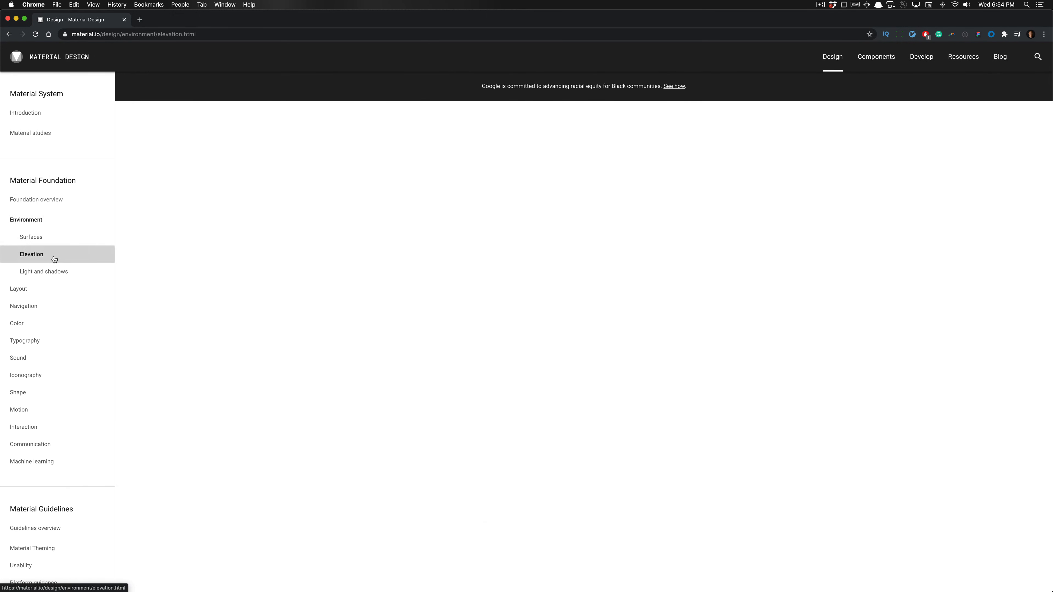
# Step: Examine the contained button's resting and raised elevations in the diagram of default elevation values
pyautogui.click(717, 192)
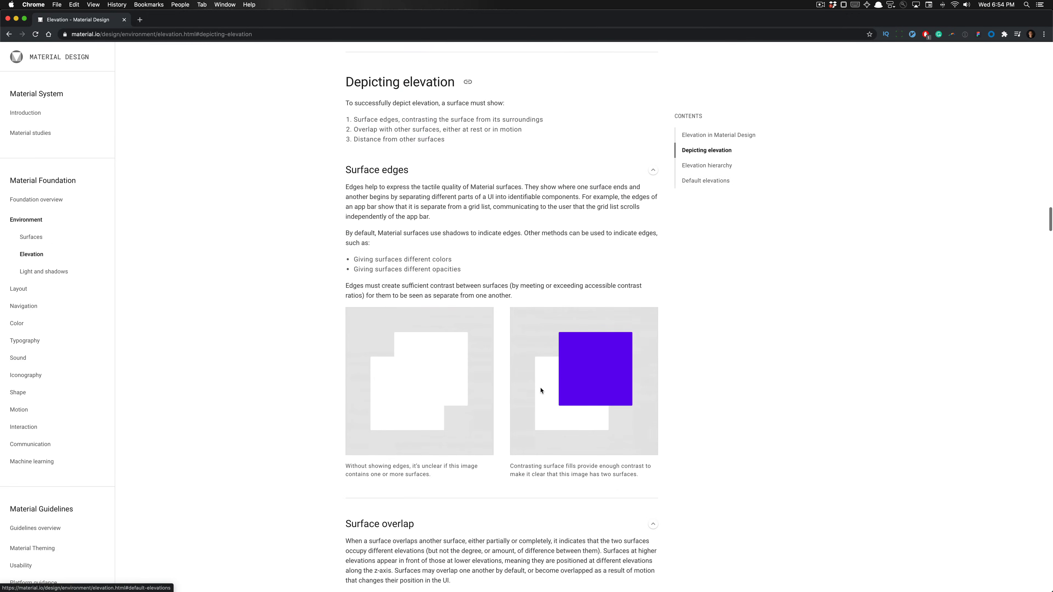
pyautogui.scroll(-10, 188, 389)
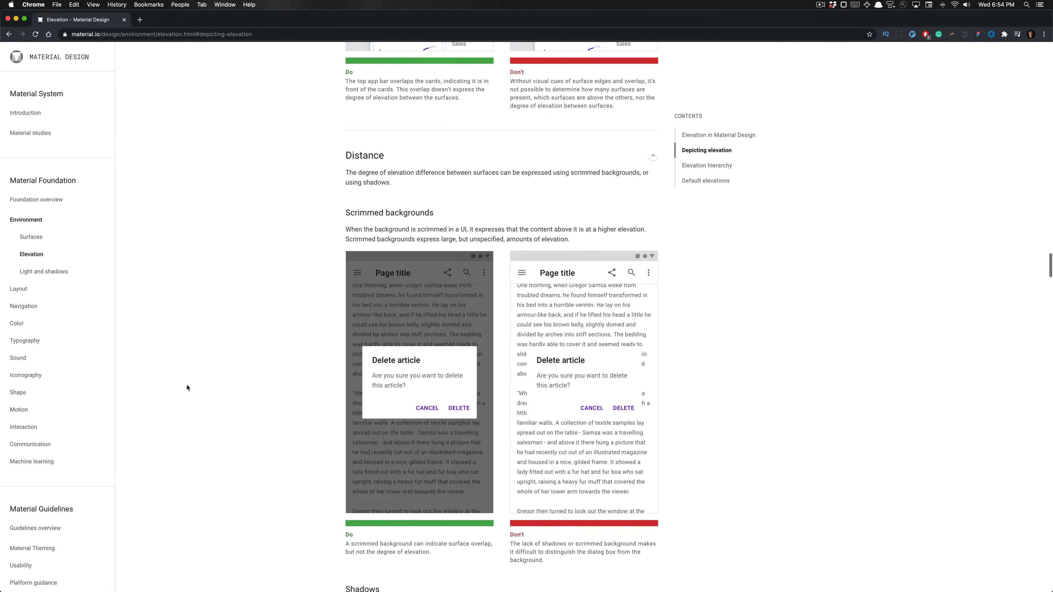
pyautogui.scroll(-20, 187, 388)
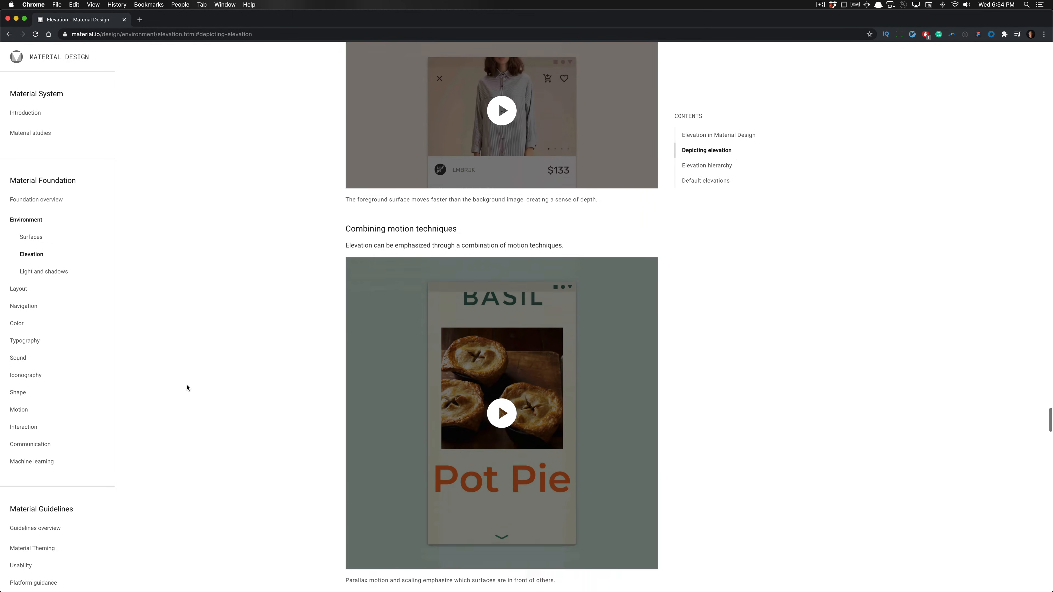
pyautogui.scroll(-20, 187, 387)
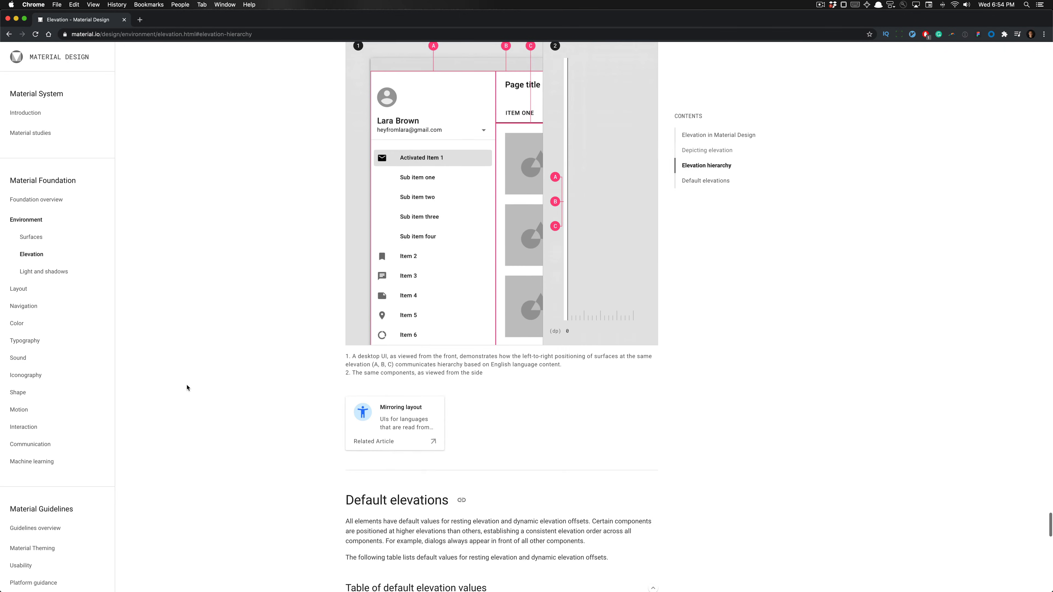
pyautogui.scroll(-20, 187, 388)
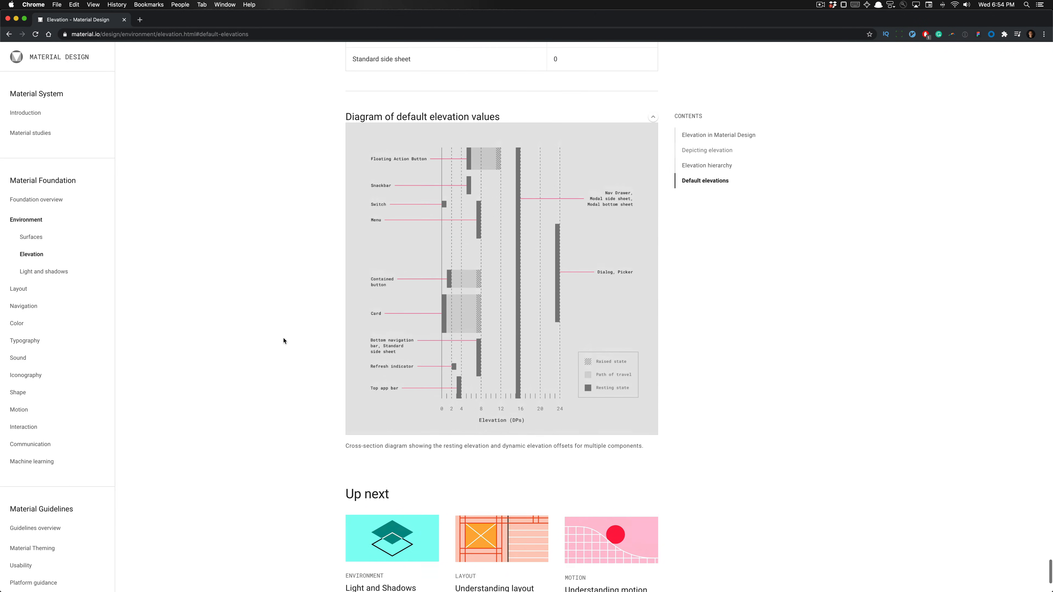
pyautogui.scroll(1, 283, 341)
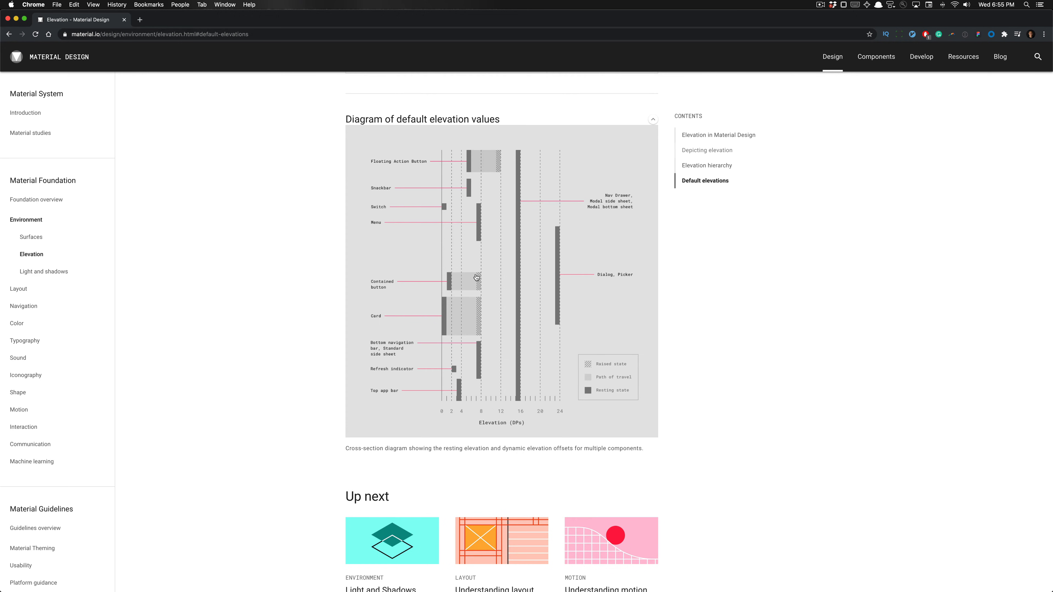
# Step: Switch back to Figma, apply the 02 dp effect style to the contained button, and check its shadow against the spec
pyautogui.press('super+Tab')
pyautogui.click(521, 137)
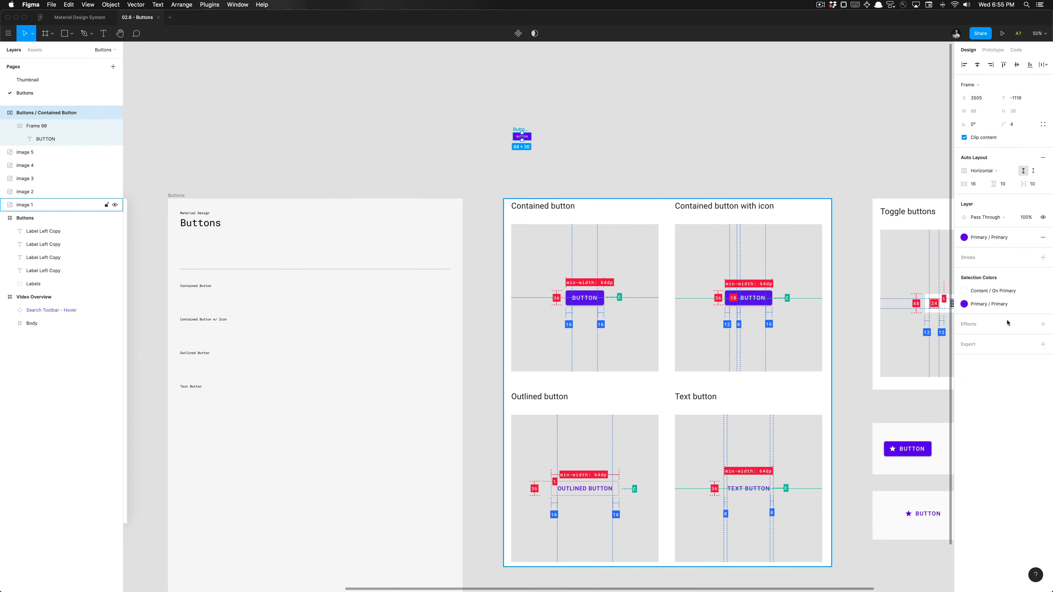
pyautogui.click(1030, 324)
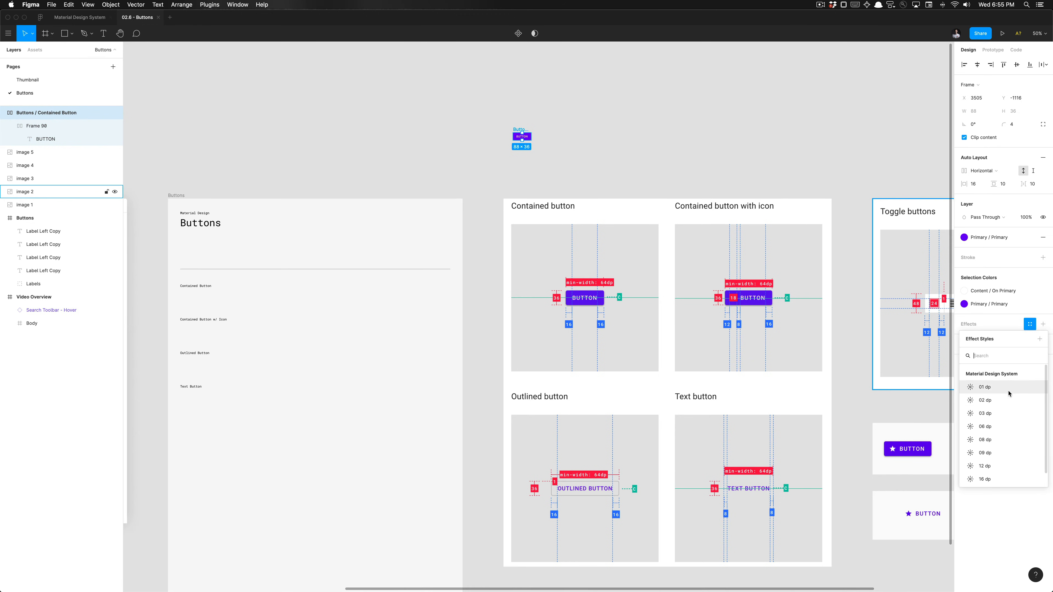
pyautogui.click(1001, 405)
pyautogui.scroll(10, 619, 141)
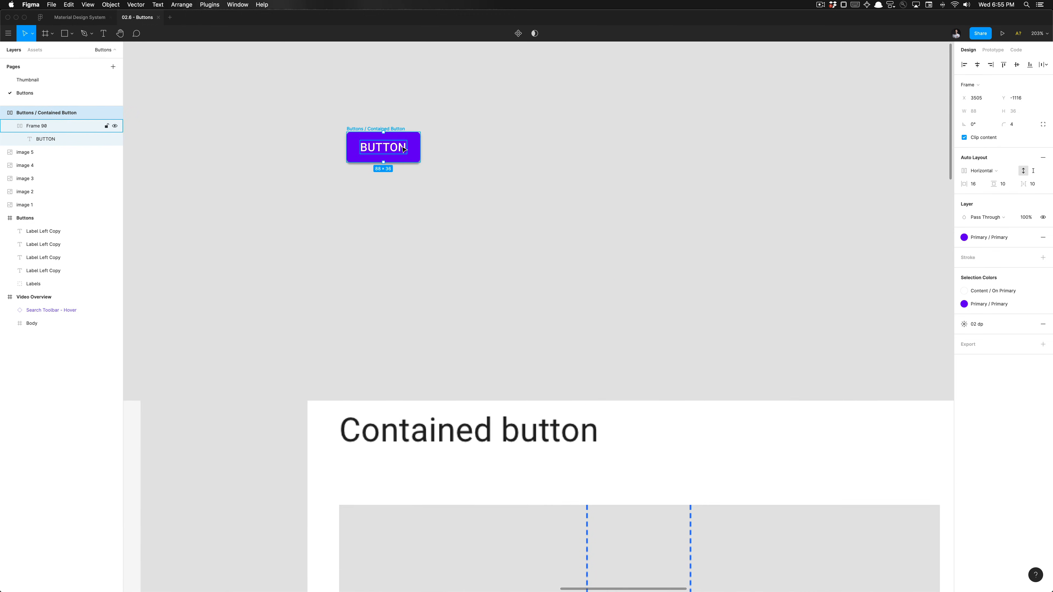
pyautogui.scroll(8, 405, 148)
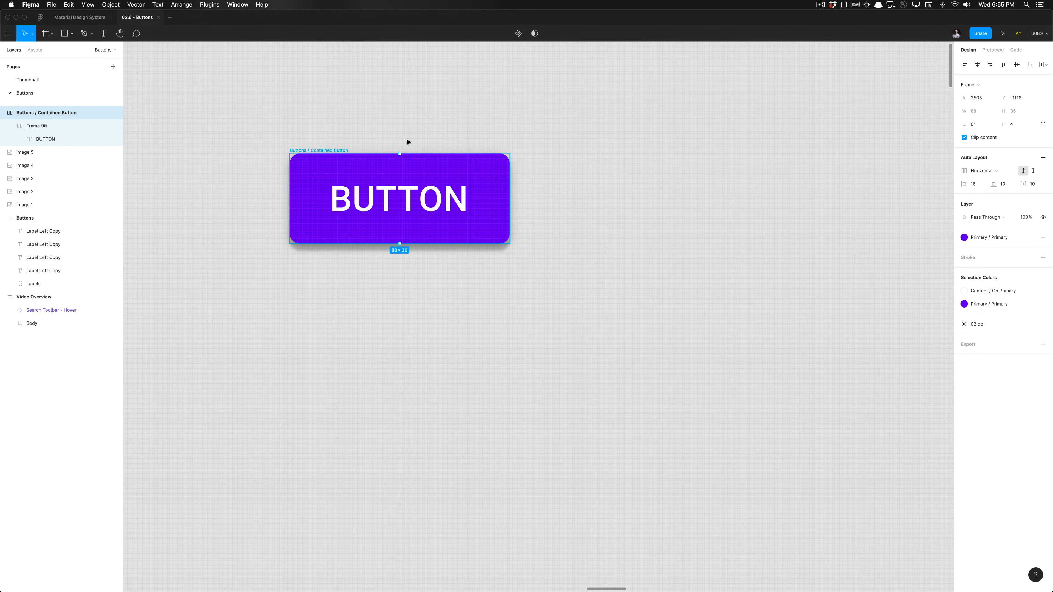
pyautogui.click(407, 141)
pyautogui.scroll(-10, 405, 126)
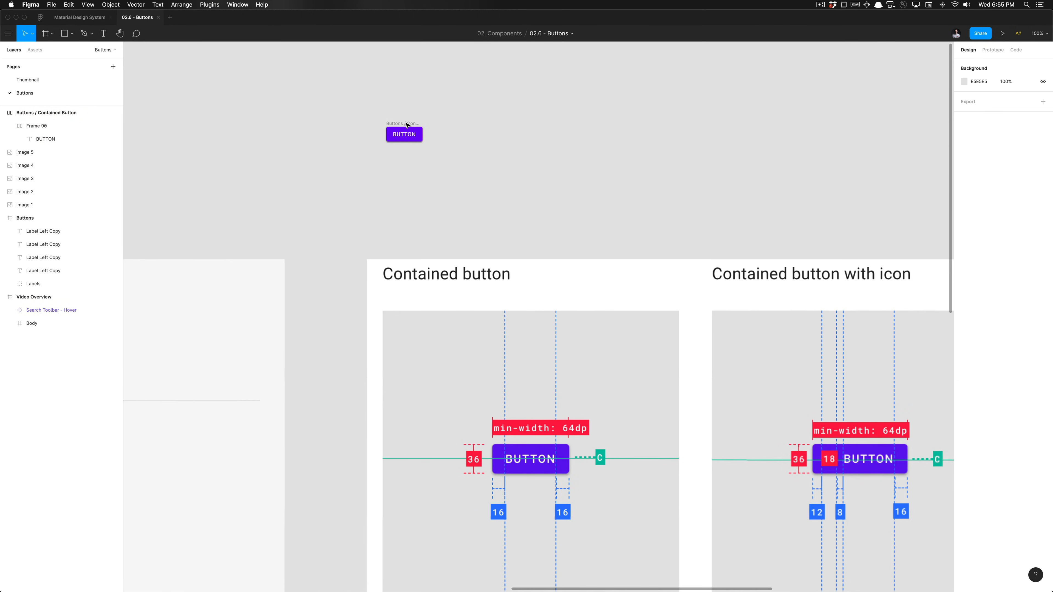
pyautogui.scroll(2, 407, 126)
pyautogui.scroll(-1, 406, 126)
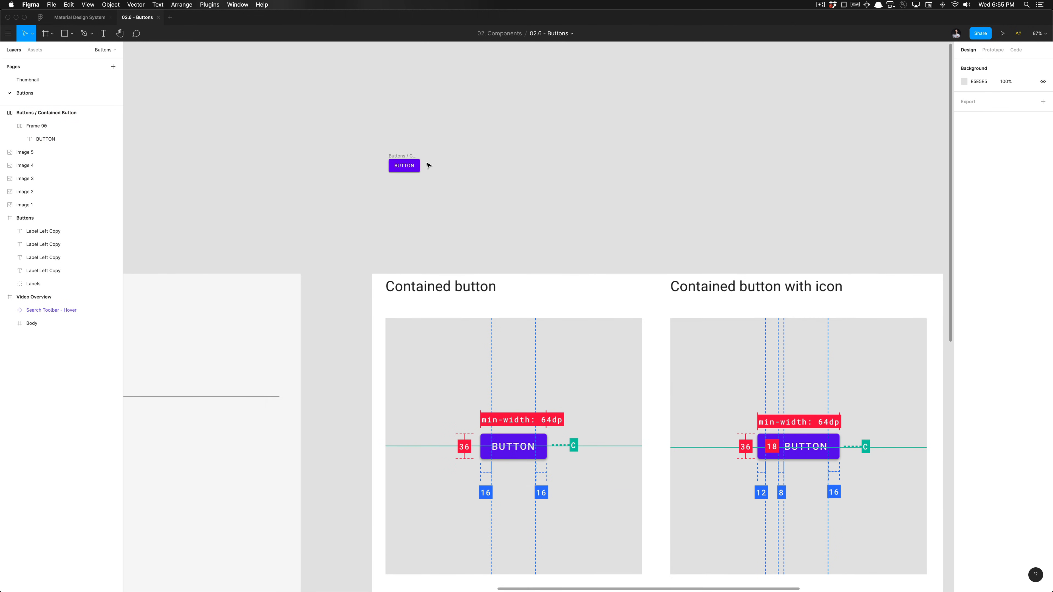
# Step: Turn the contained button frame into a component
pyautogui.scroll(-2, 427, 165)
pyautogui.hscroll(1, 398, 169)
pyautogui.scroll(3, 391, 167)
pyautogui.click(389, 168)
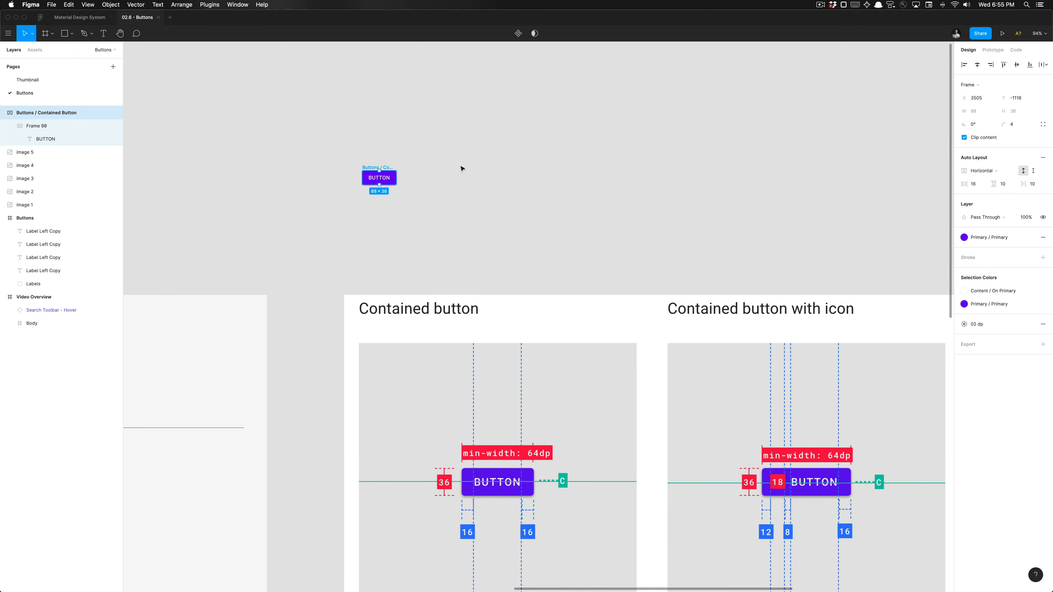
pyautogui.hotkey('ctrl', 'alt', 'k')
# Step: Place an instance of the contained button above the "Contained button with icon" spec diagram
pyautogui.scroll(-5, 462, 168)
pyautogui.hscroll(3, 462, 168)
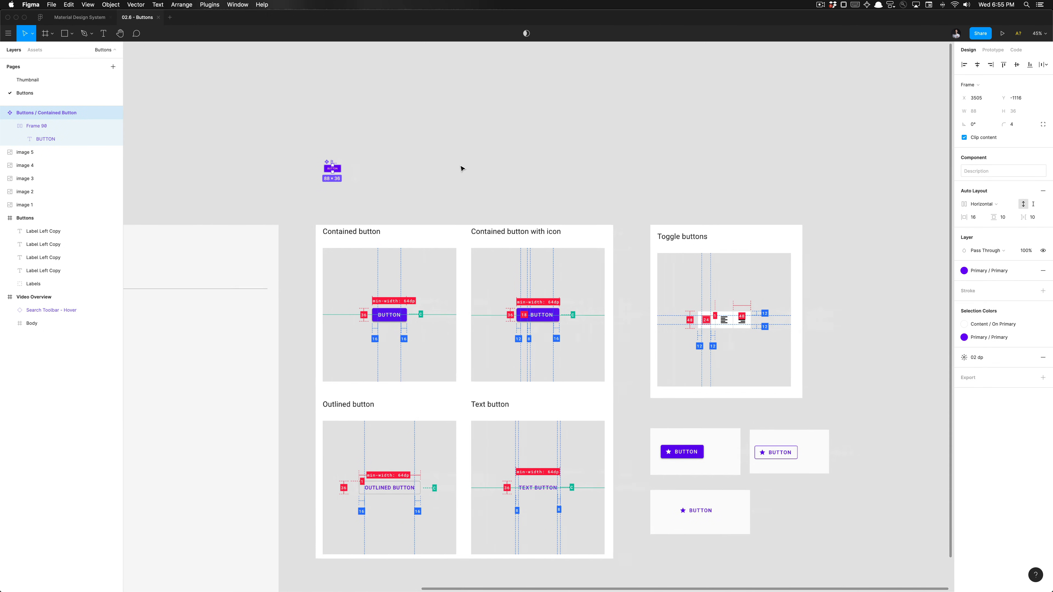
pyautogui.scroll(3, 461, 168)
pyautogui.hscroll(3, 278, 217)
pyautogui.scroll(-2, 278, 216)
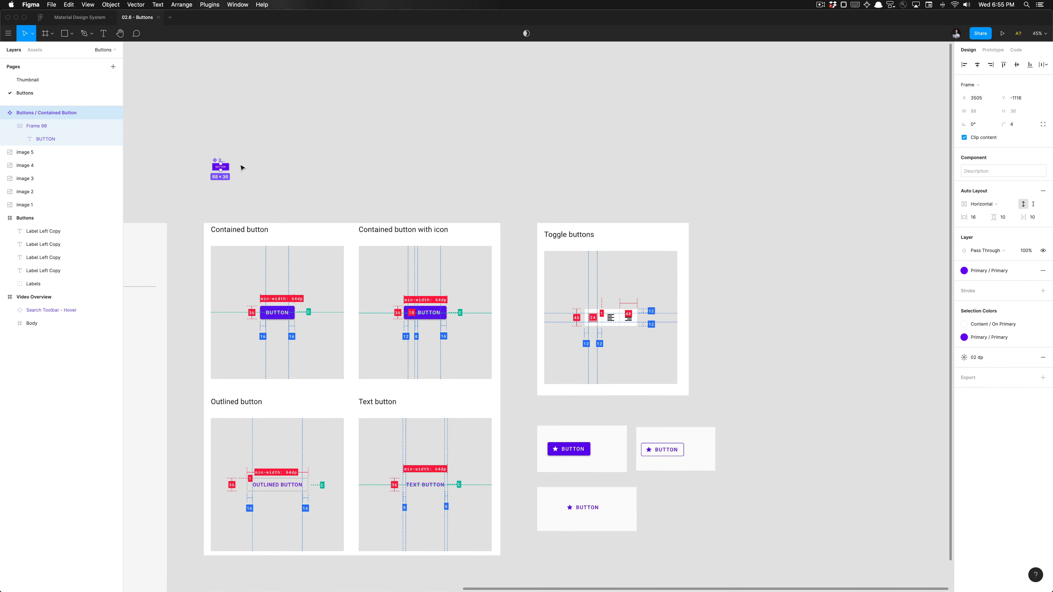
pyautogui.scroll(3, 237, 168)
pyautogui.moveTo(209, 173); pyautogui.dragTo(479, 245)
pyautogui.scroll(3, 480, 245)
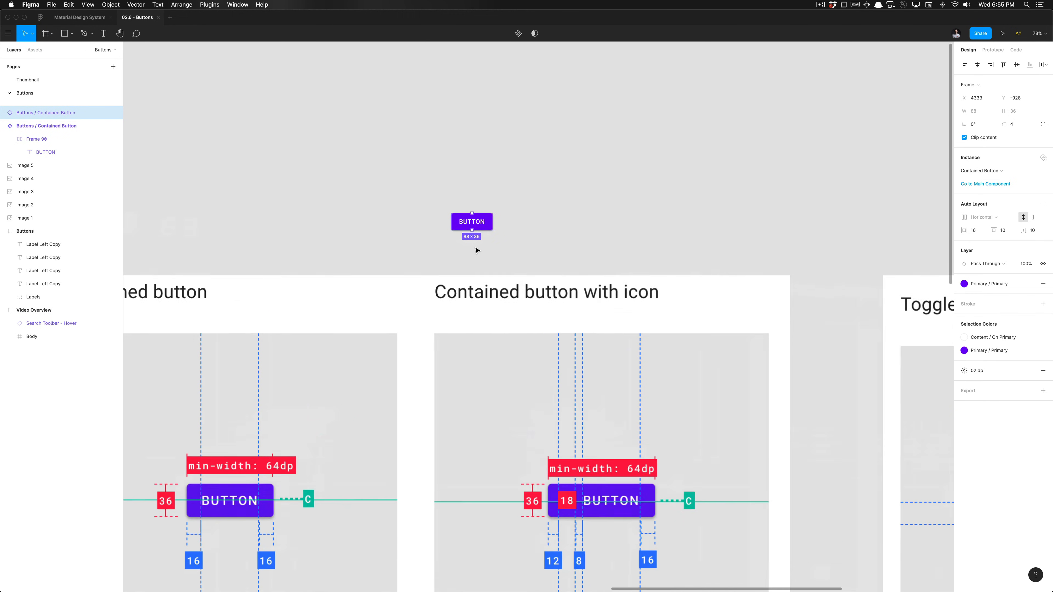
# Step: Examine the padding, icon size and spacing in the "Contained button with icon" spec diagram
pyautogui.scroll(-5, 483, 276)
pyautogui.scroll(3, 525, 392)
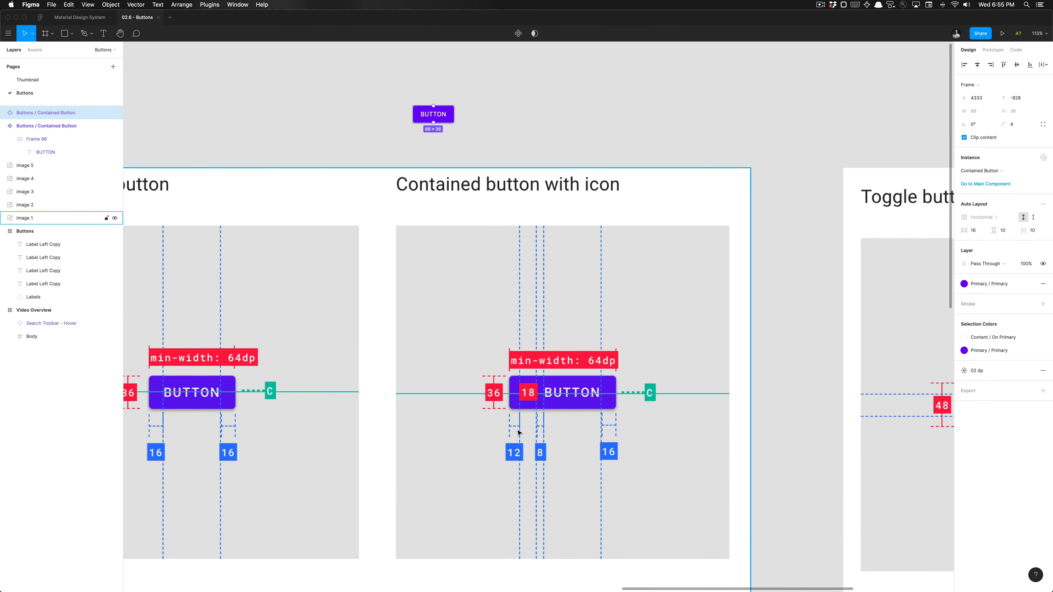
pyautogui.scroll(4, 552, 368)
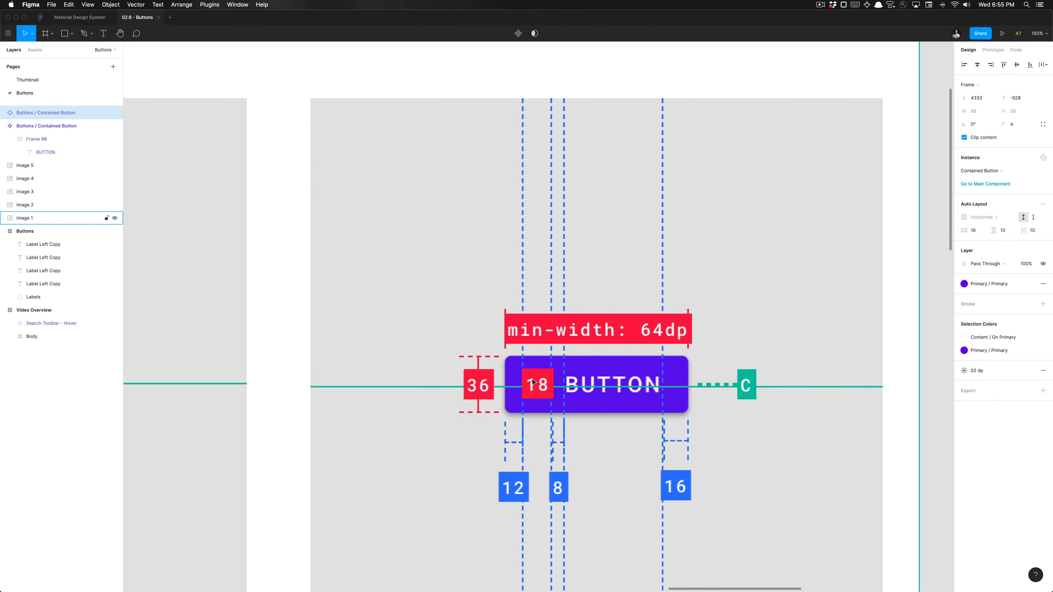
pyautogui.scroll(-5, 534, 382)
pyautogui.scroll(-3, 548, 346)
pyautogui.scroll(-1, 562, 205)
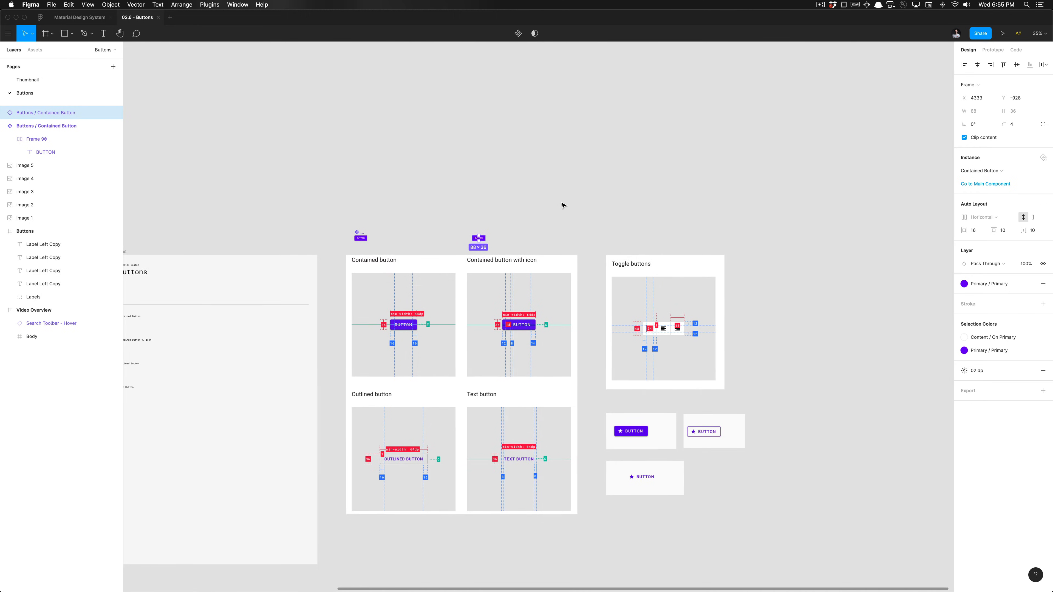
# Step: Switch to Chrome, return to the Buttons component page, and enable the leading icon in the contained button demo
pyautogui.press('super+Tab')
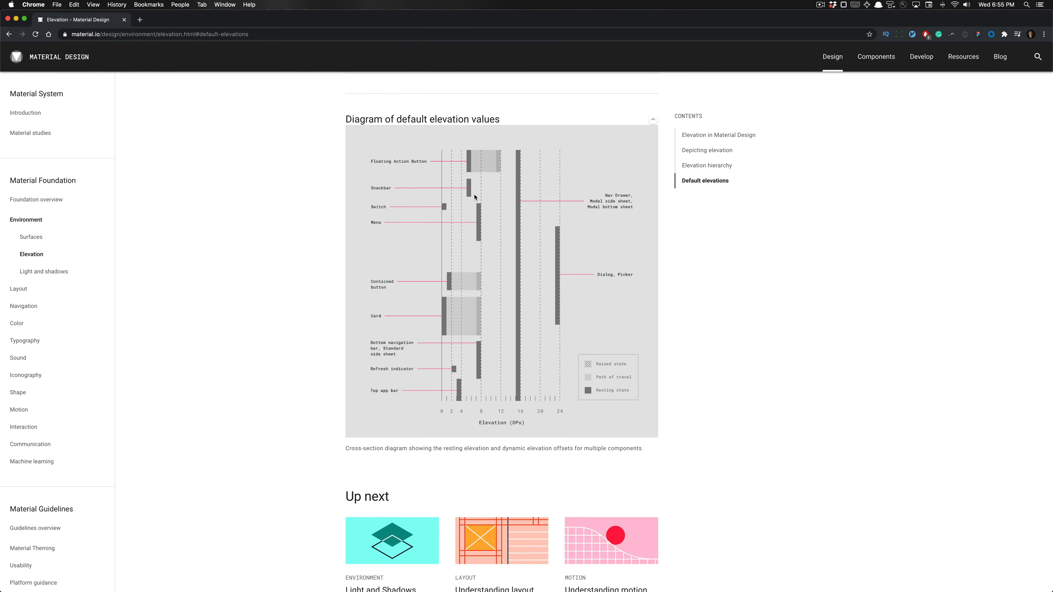
pyautogui.press('super+bracketleft')
pyautogui.press('super+bracketleft')
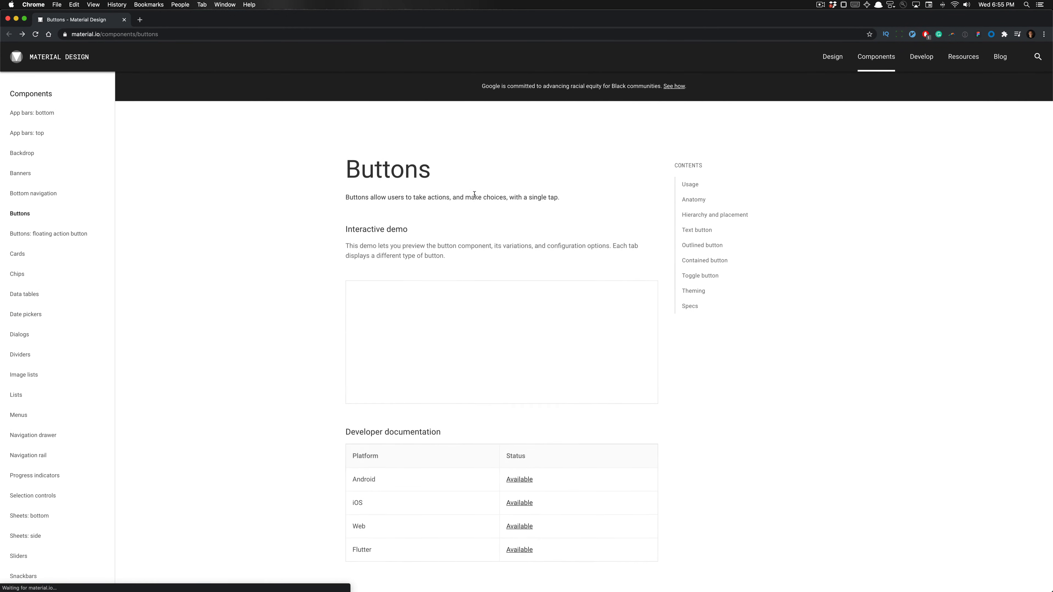
pyautogui.click(586, 322)
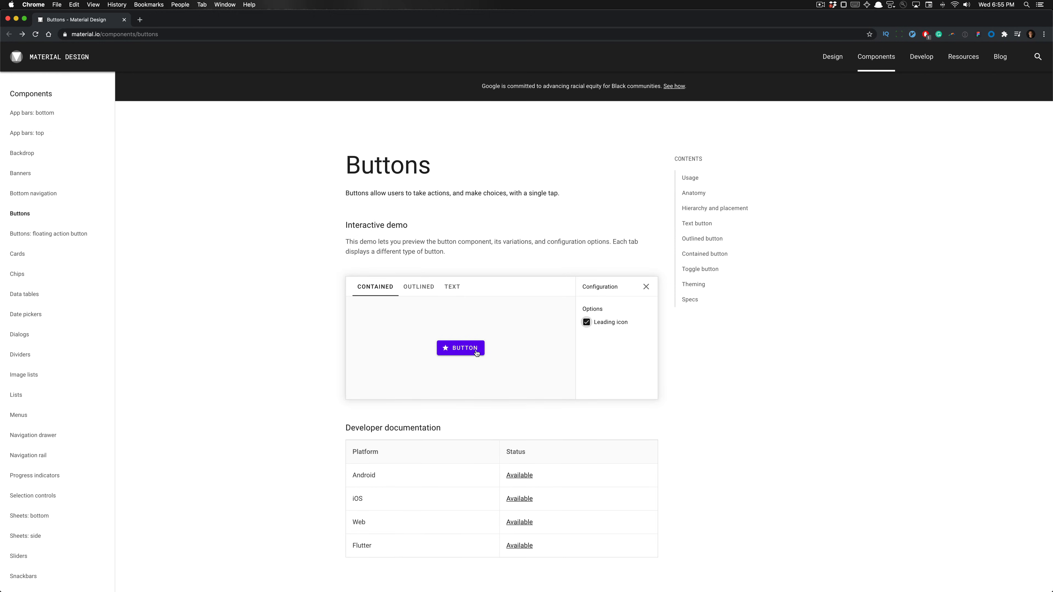
# Step: Inspect the demo button's markup and its ripple element in the developer tools, and check the page's Specs section
pyautogui.press('super+shift+c')
pyautogui.click(333, 353)
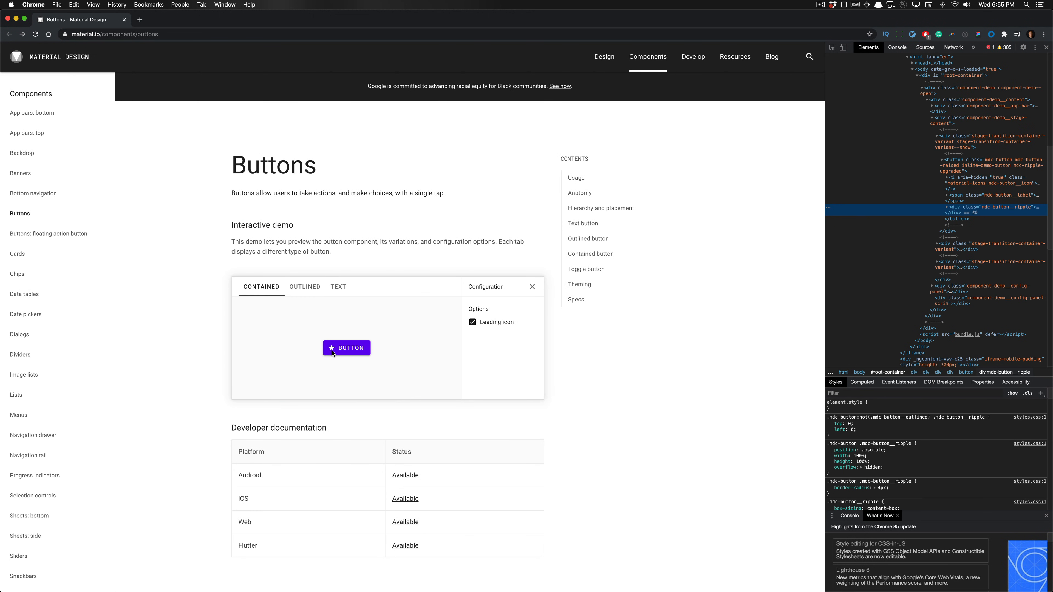
pyautogui.press('super+shift+c')
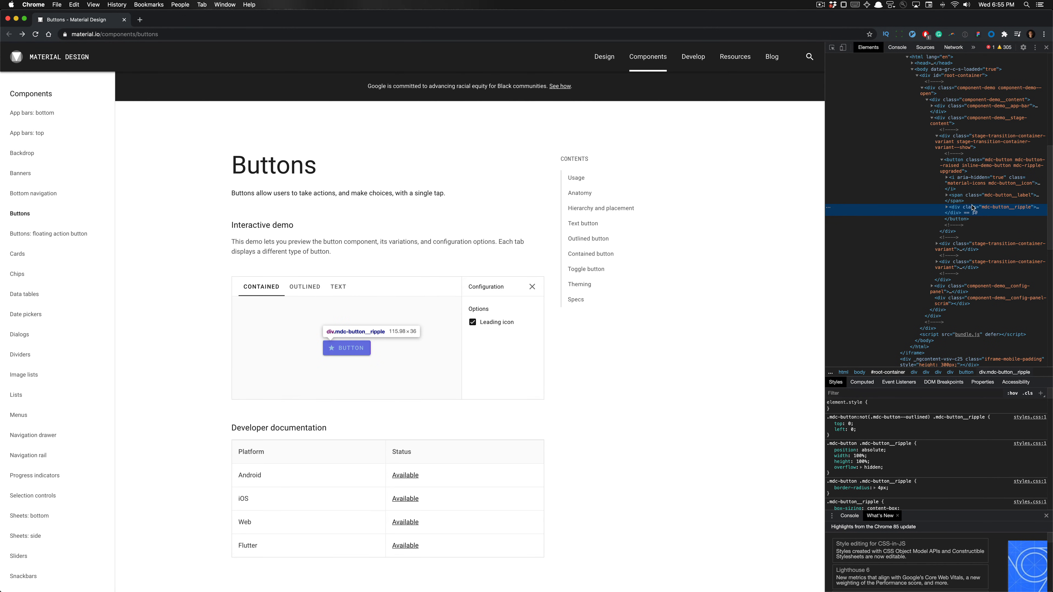
pyautogui.click(947, 207)
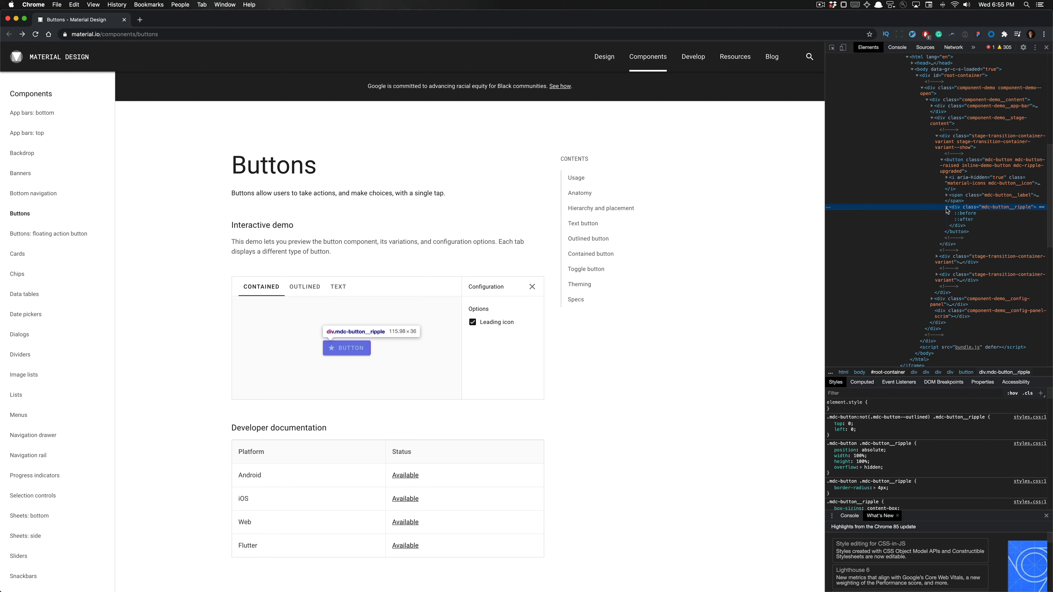
pyautogui.click(961, 219)
pyautogui.click(961, 232)
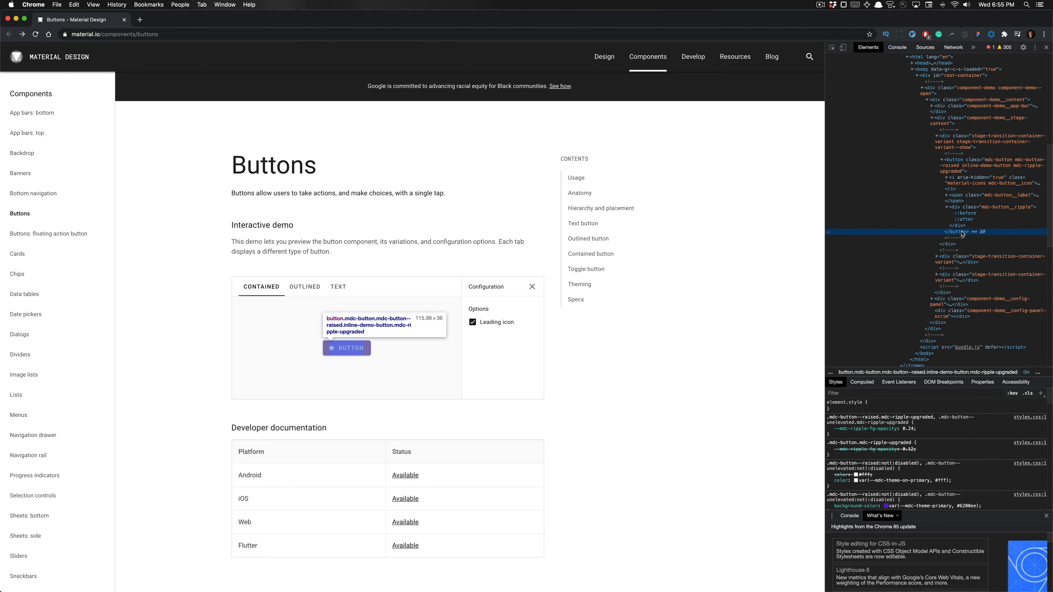
pyautogui.click(958, 207)
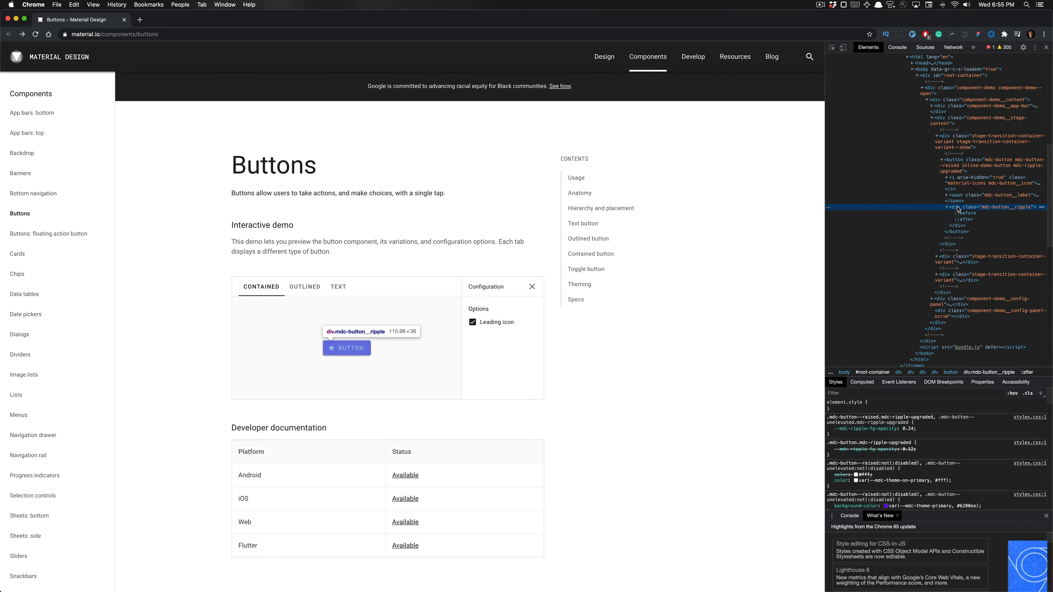
pyautogui.click(413, 336)
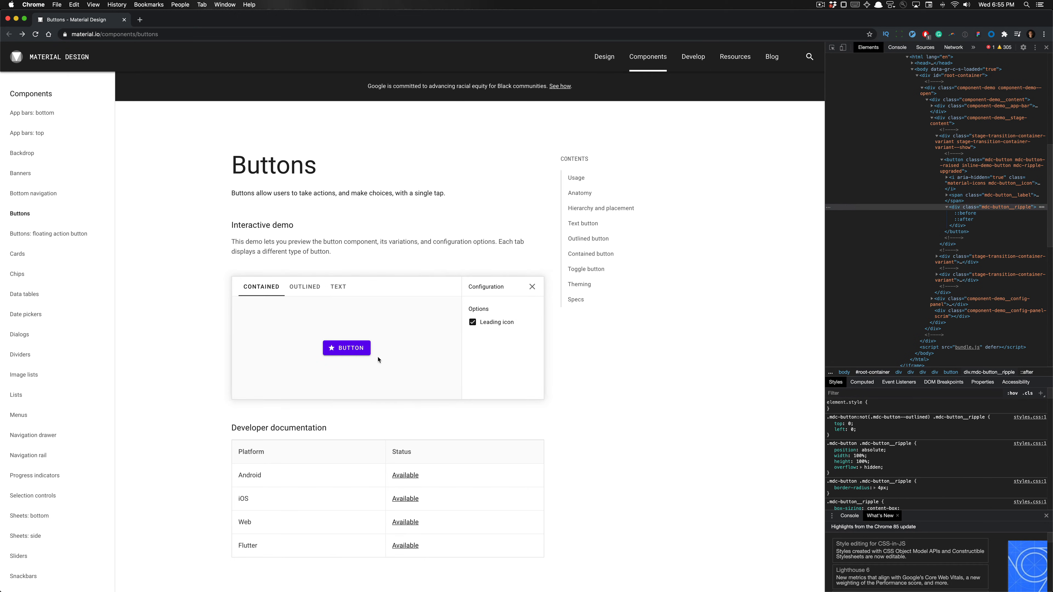
pyautogui.click(577, 299)
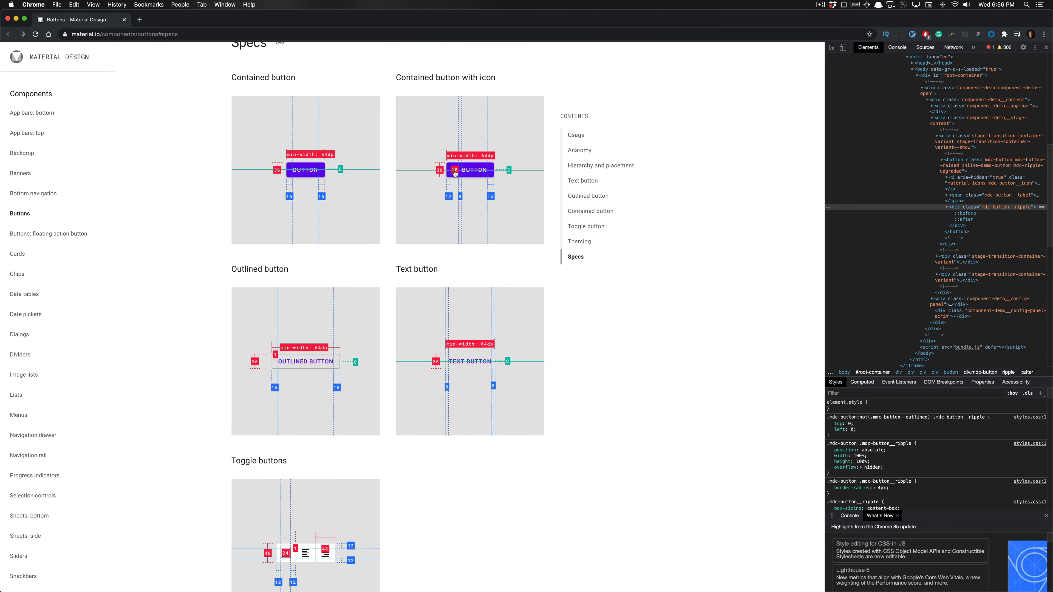
# Step: Switch back to Figma and detach the button instance above the "Contained button with icon" spec from its component
pyautogui.press('super+Tab')
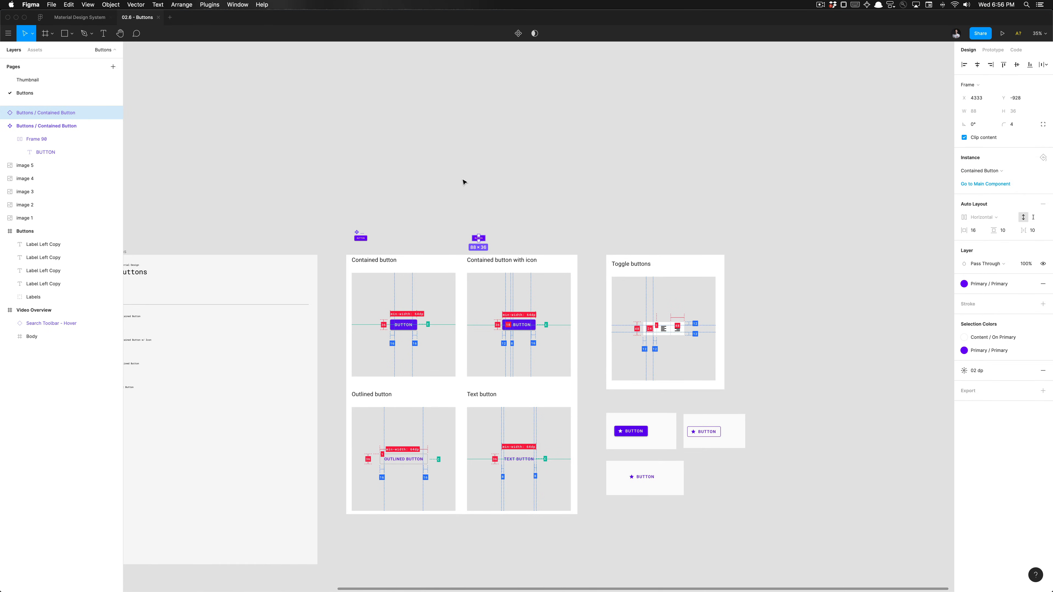
pyautogui.scroll(8, 464, 182)
pyautogui.click(533, 226)
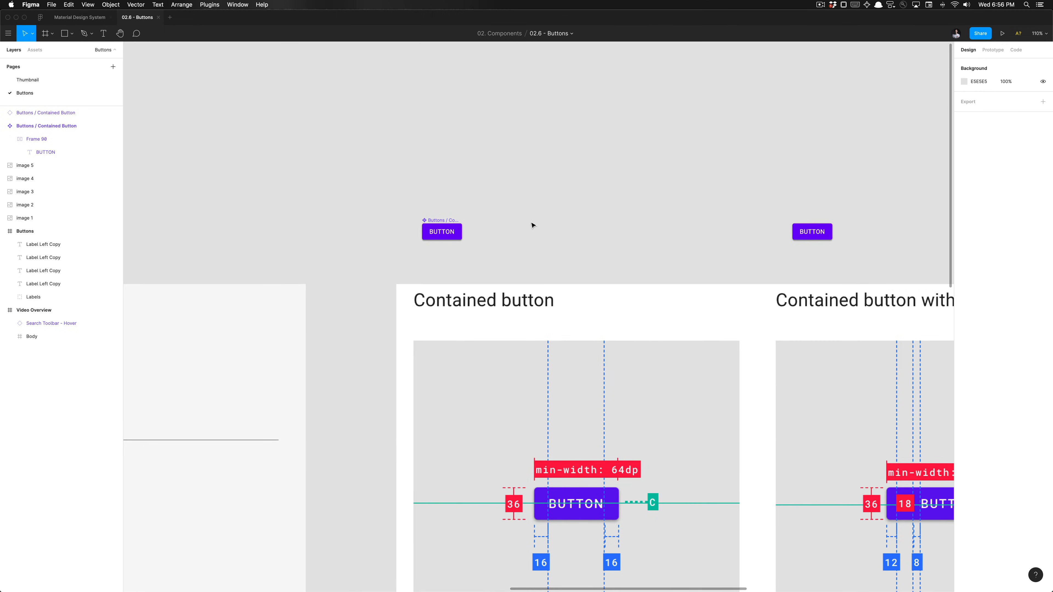
pyautogui.scroll(-5, 533, 225)
pyautogui.scroll(4, 533, 225)
pyautogui.hscroll(6, 533, 225)
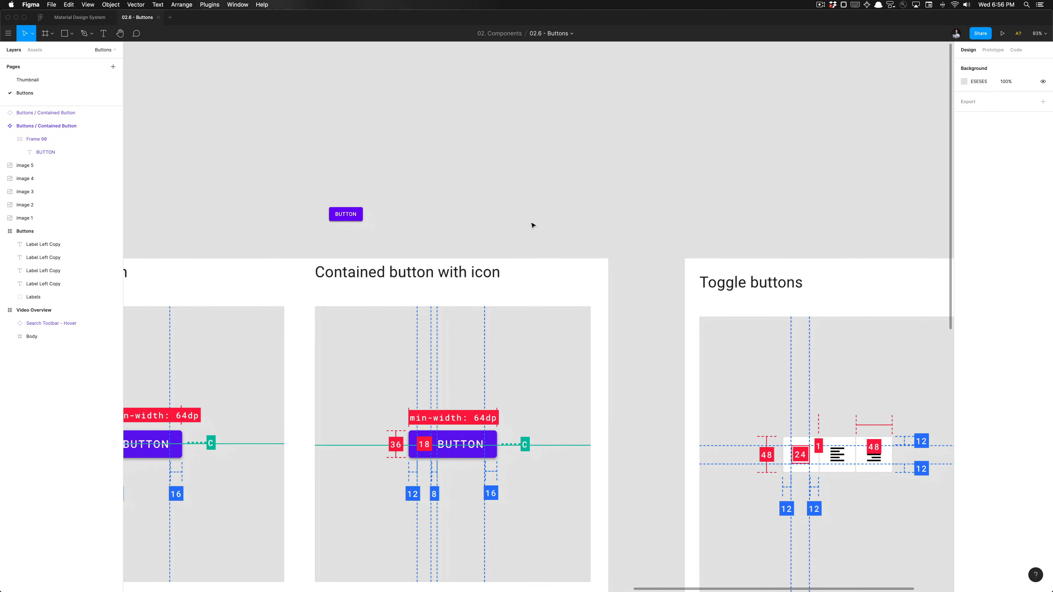
pyautogui.hscroll(4, 533, 226)
pyautogui.scroll(-2, 533, 225)
pyautogui.click(325, 199)
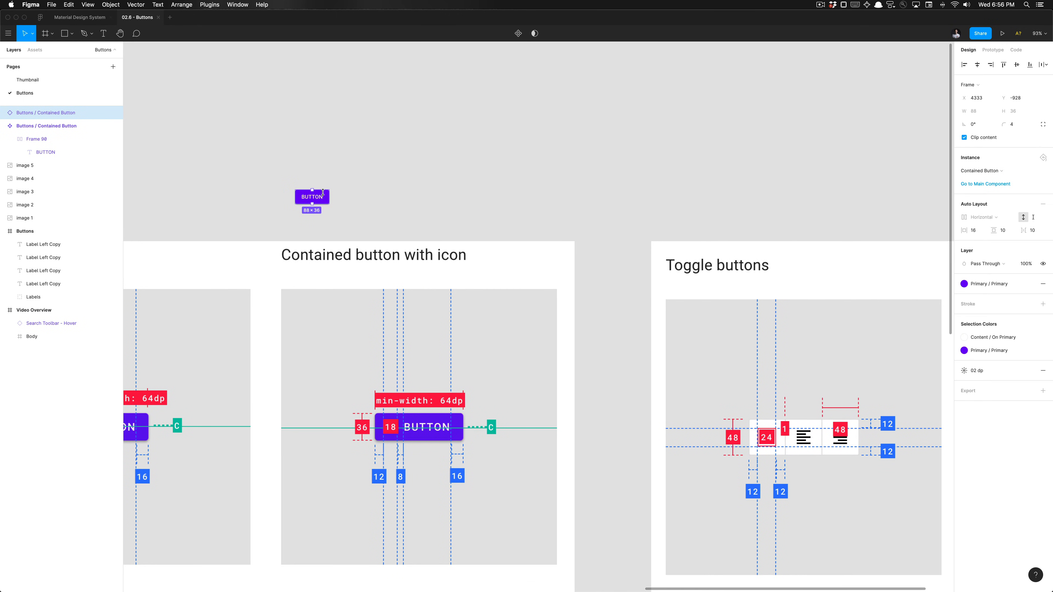
pyautogui.press('super+alt+b')
pyautogui.press('Escape')
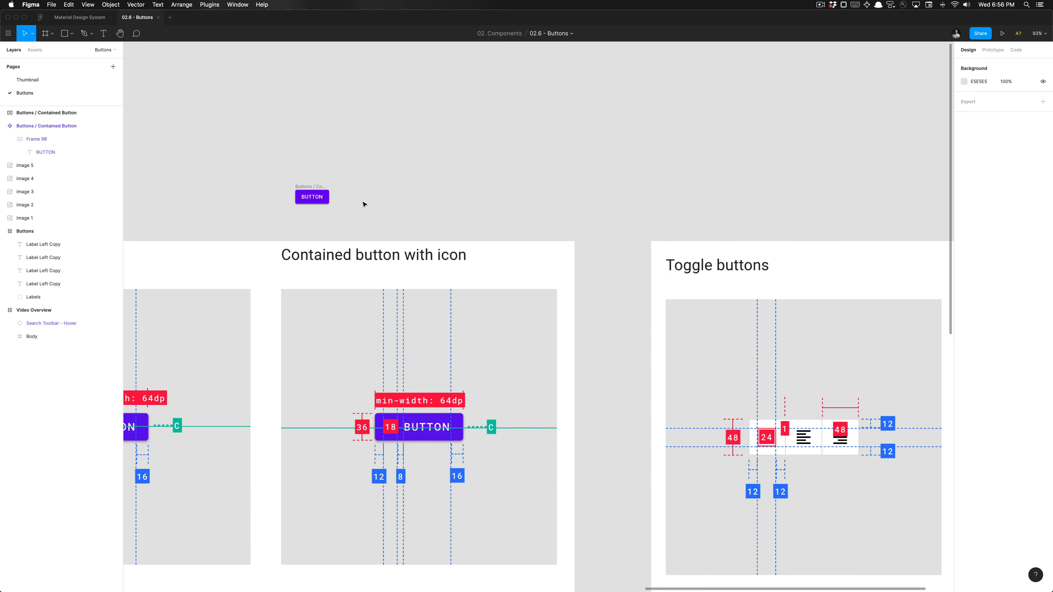
# Step: Remove auto layout from the detached contained button frame
pyautogui.click(309, 191)
pyautogui.hotkey('shift', 'alt', 'a')
pyautogui.hscroll(-6, 319, 189)
pyautogui.hscroll(6, 318, 189)
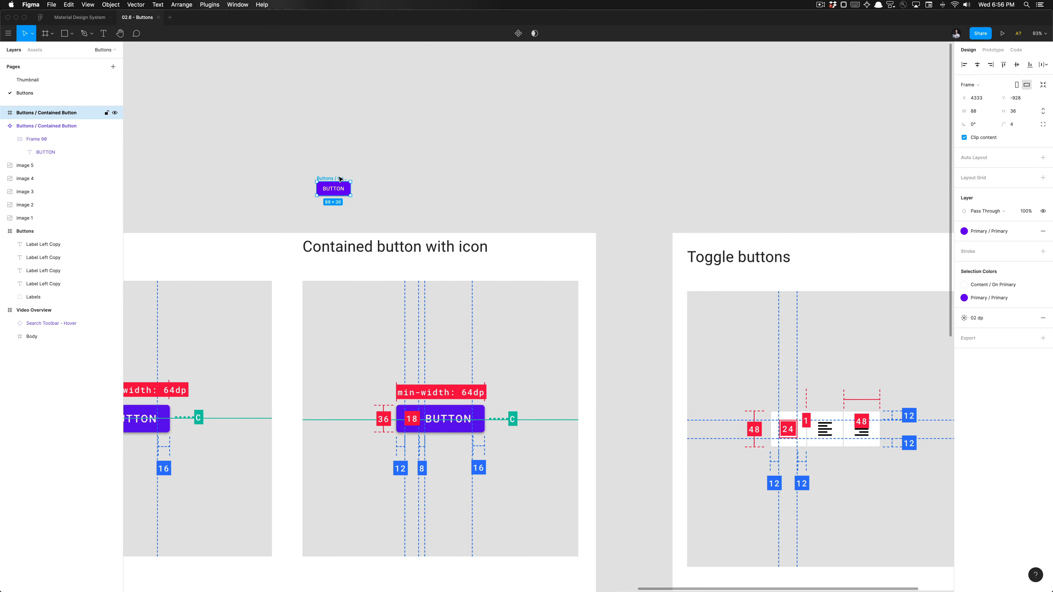
pyautogui.hscroll(-6, 340, 179)
pyautogui.hscroll(8, 340, 179)
pyautogui.scroll(3, 340, 177)
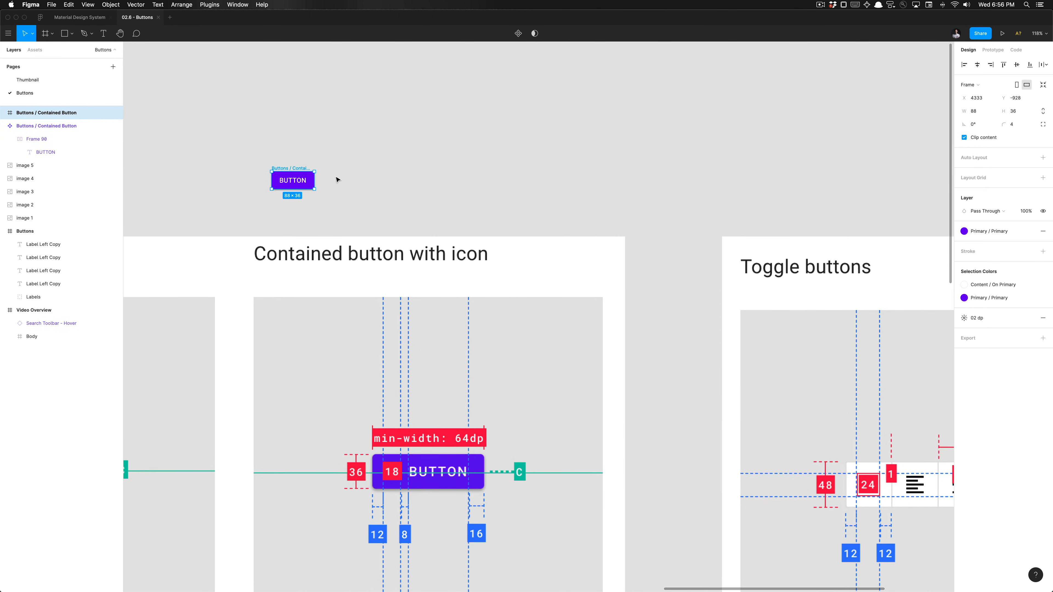
# Step: Try widening the detached button frame to test how its label responds, and undo the resize
pyautogui.moveTo(314, 183); pyautogui.dragTo(346, 182)
pyautogui.press('super+z')
pyautogui.press('super+z')
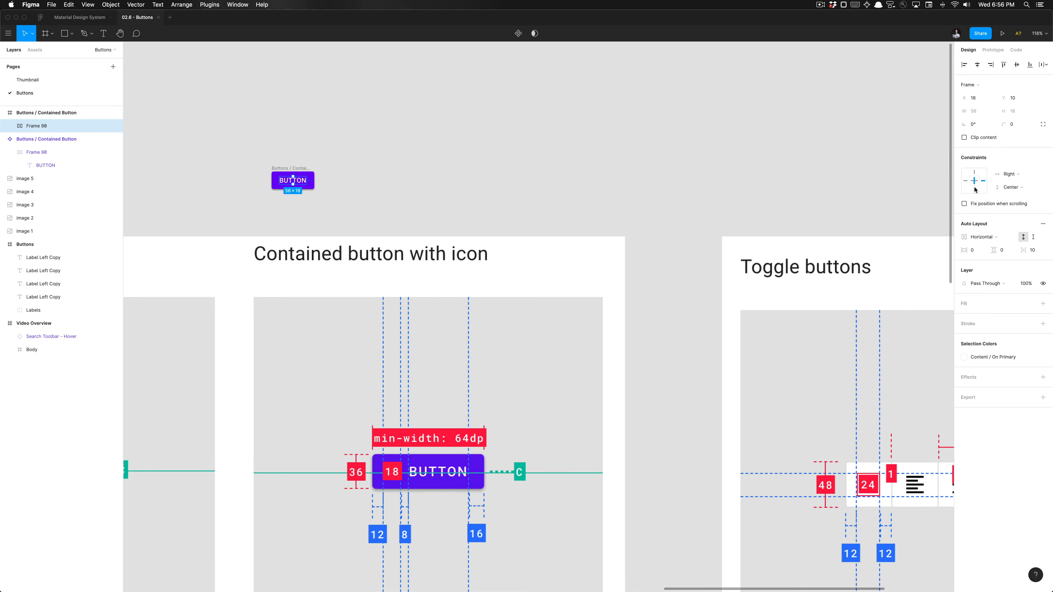
# Step: Widen the detached button frame to 137 px and check the label's distances from its edges
pyautogui.click(429, 138)
pyautogui.click(311, 182)
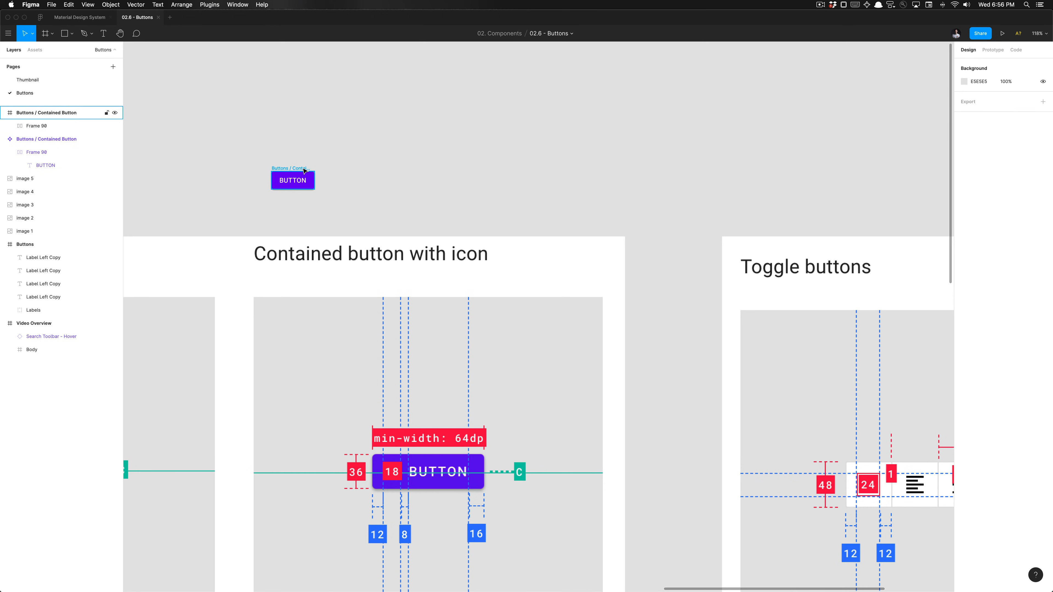
pyautogui.moveTo(316, 183); pyautogui.dragTo(339, 184)
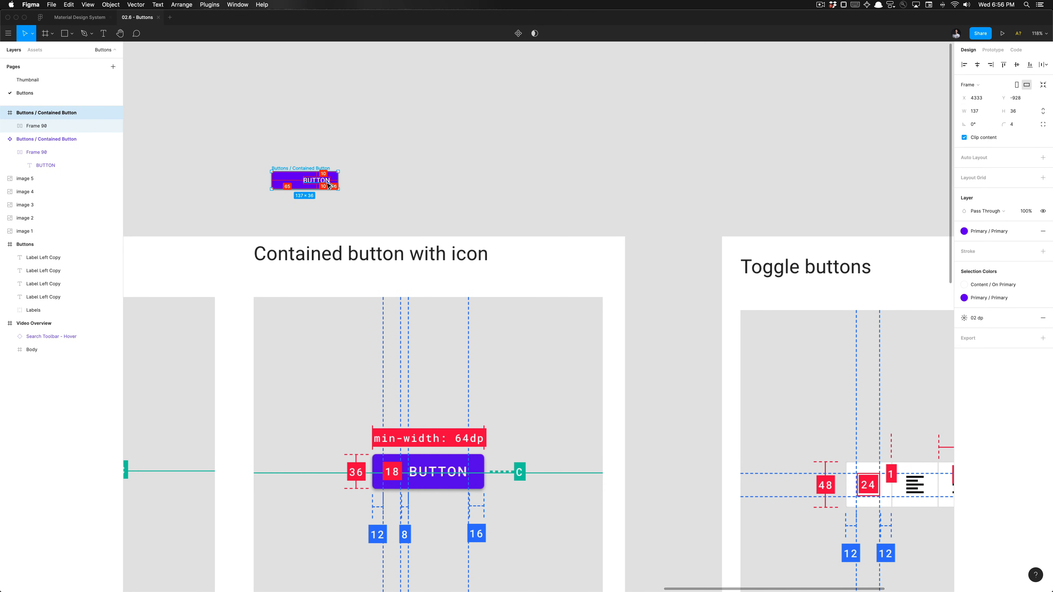
pyautogui.scroll(5, 326, 182)
pyautogui.scroll(-5, 327, 186)
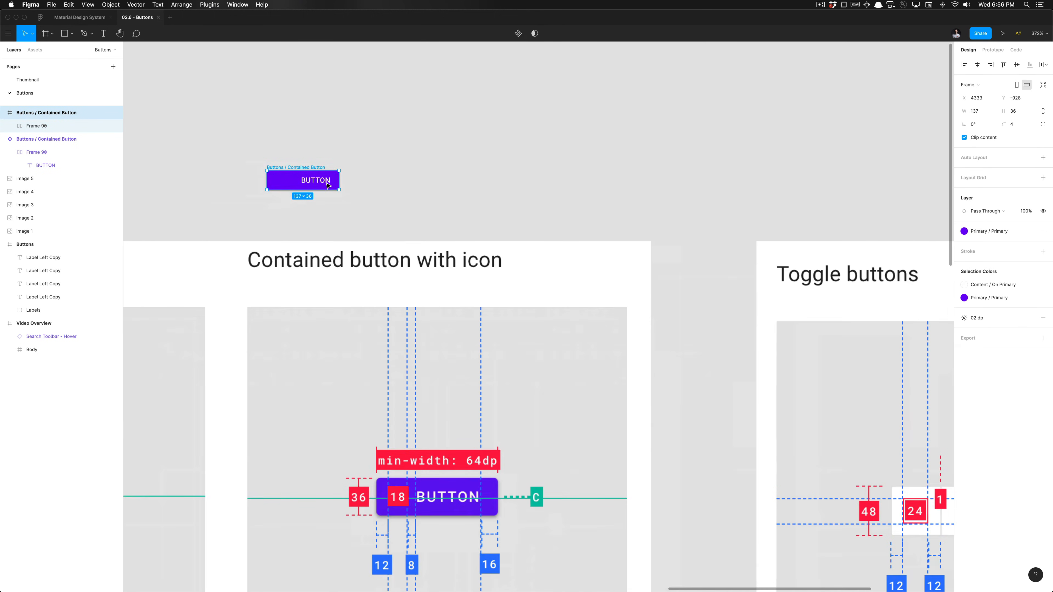
pyautogui.scroll(-2, 327, 185)
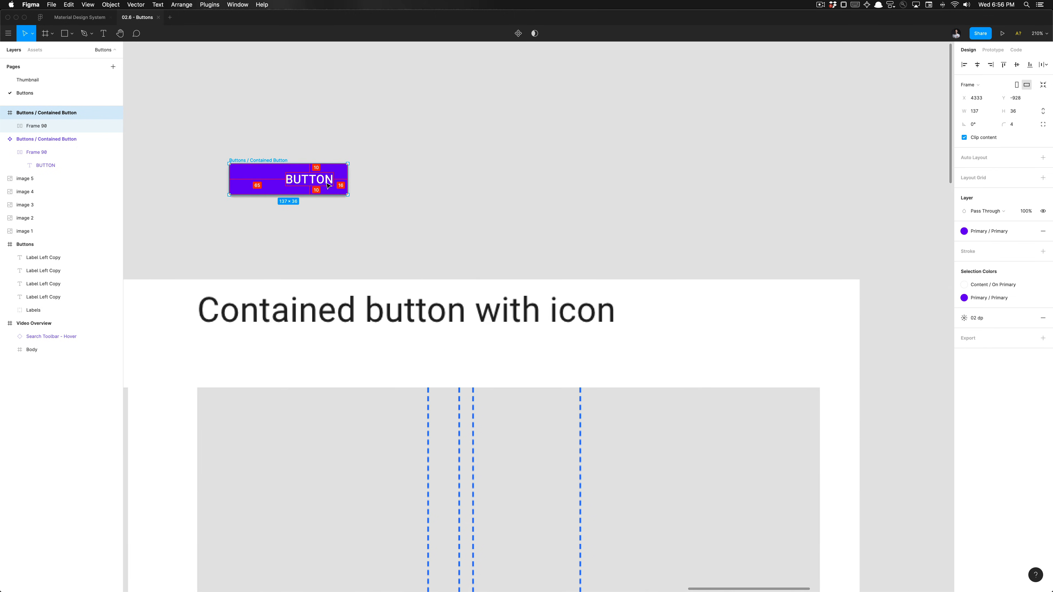
pyautogui.click(380, 184)
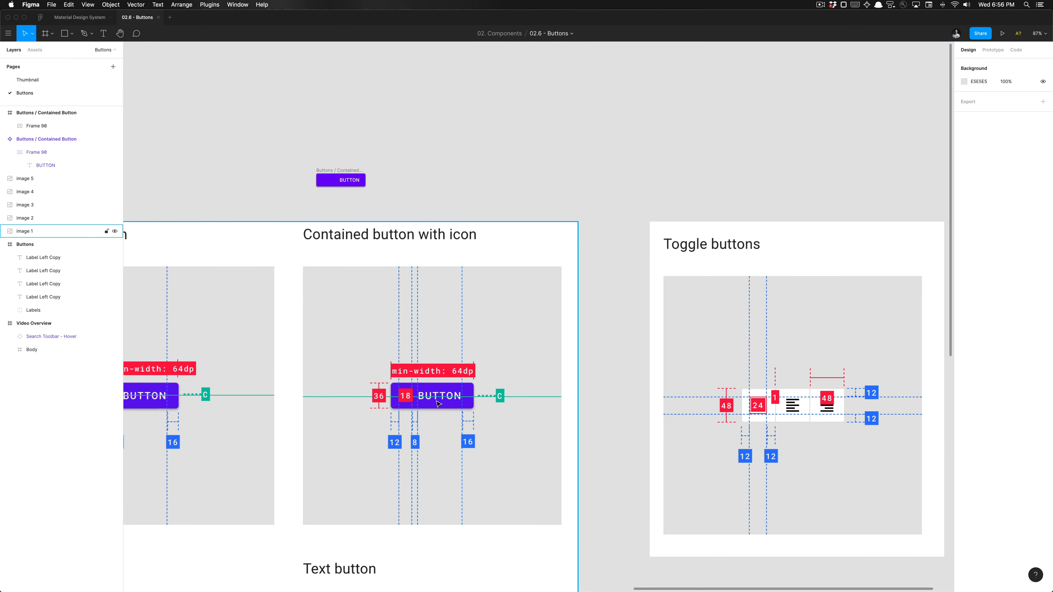
# Step: Search the component assets for "star" to find an icon for the button
pyautogui.scroll(-5, 409, 193)
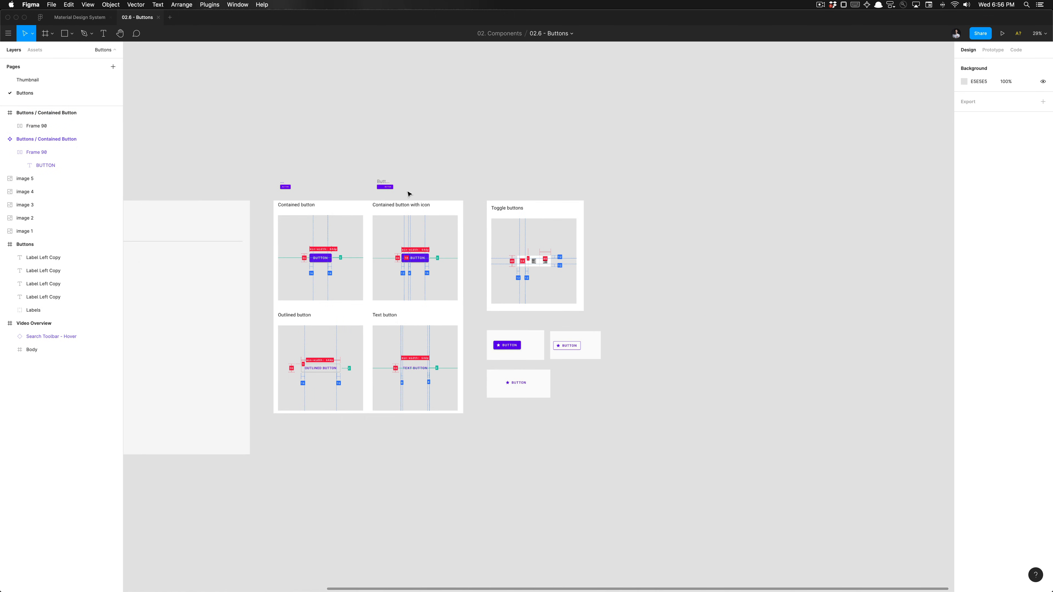
pyautogui.scroll(4, 406, 191)
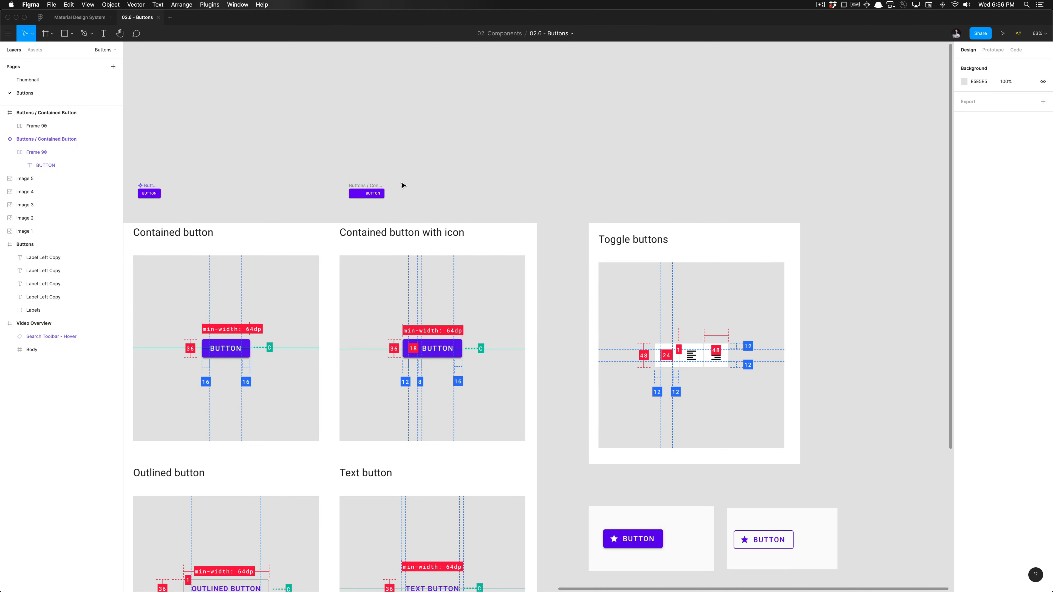
pyautogui.scroll(1, 402, 185)
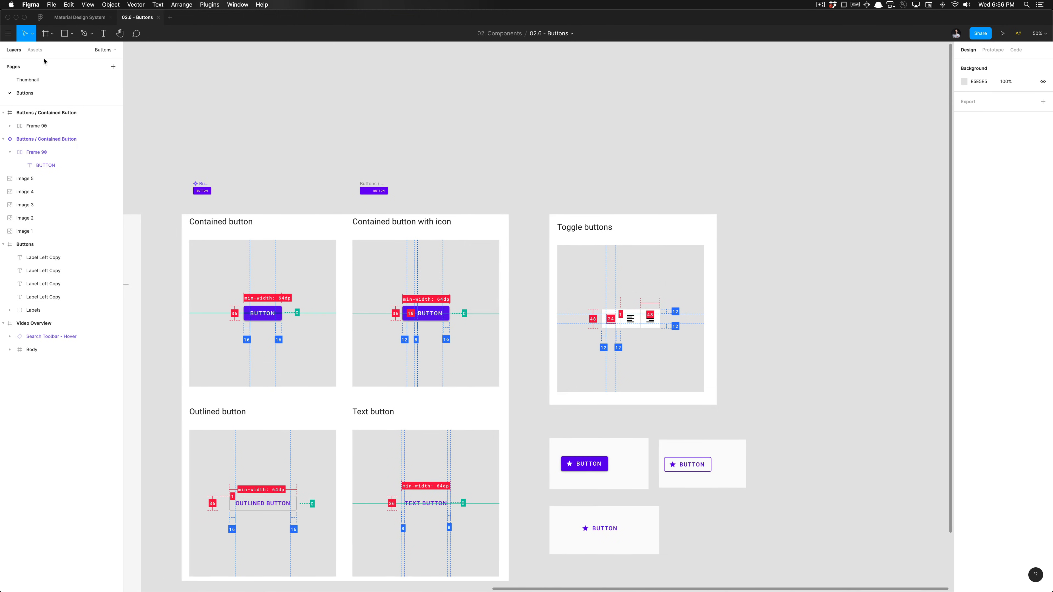
pyautogui.click(36, 50)
pyautogui.write('star')
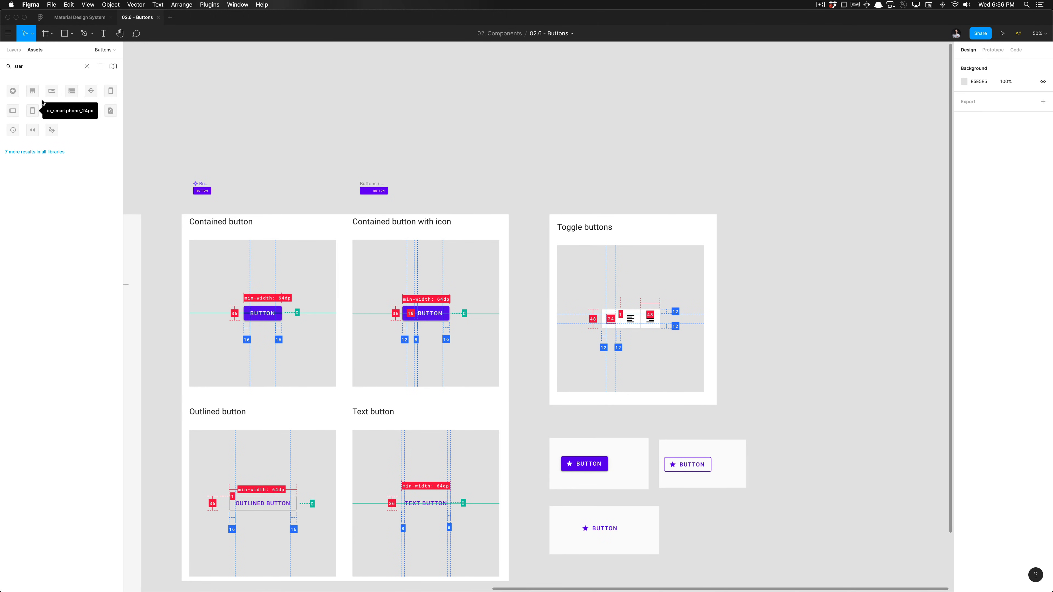
# Step: Find the Add icon in the component assets by searching "add" and place an instance just below the widened contained button
pyautogui.doubleClick(51, 67)
pyautogui.write('ad')
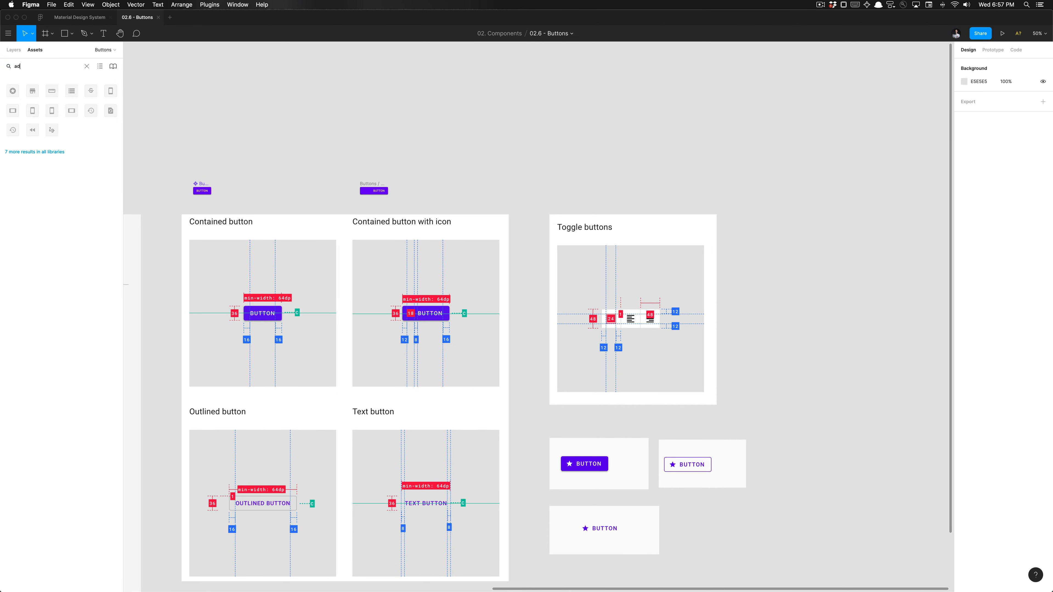
pyautogui.write('d')
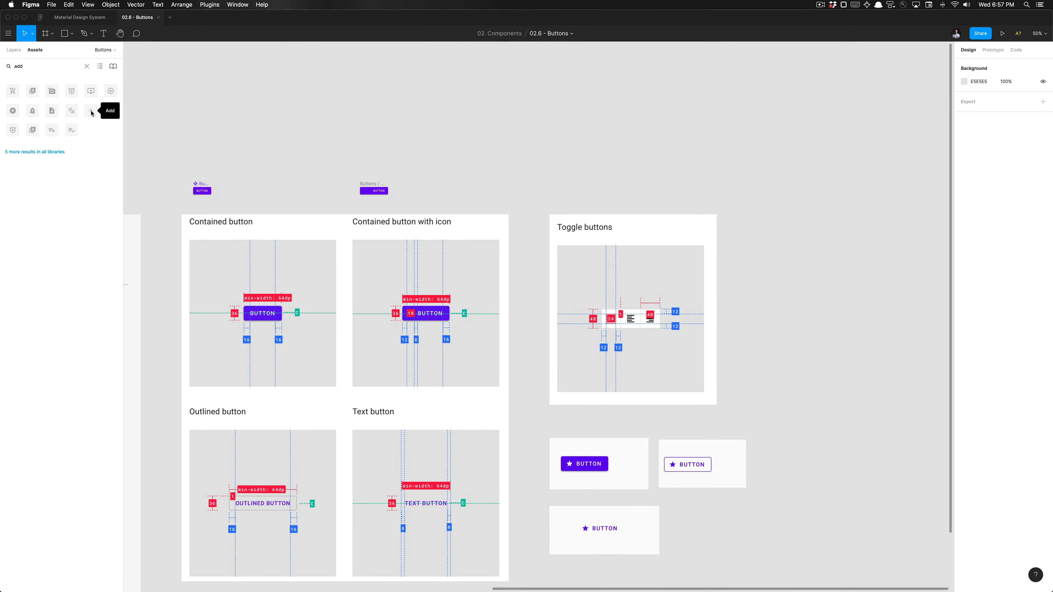
pyautogui.moveTo(92, 114); pyautogui.dragTo(339, 201)
pyautogui.scroll(10, 339, 201)
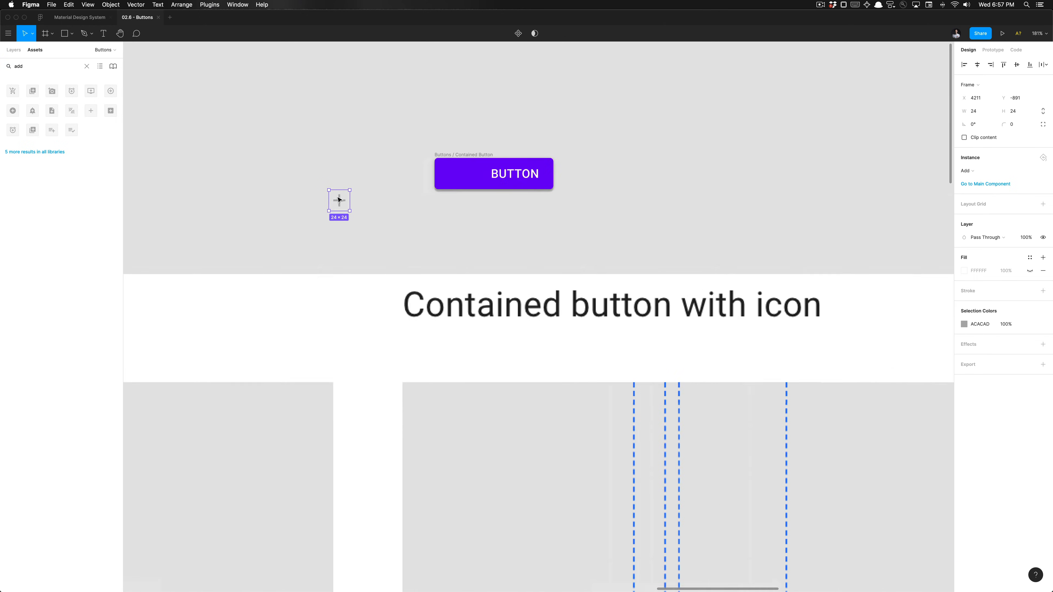
pyautogui.scroll(5, 341, 200)
pyautogui.moveTo(245, 242); pyautogui.dragTo(435, 272)
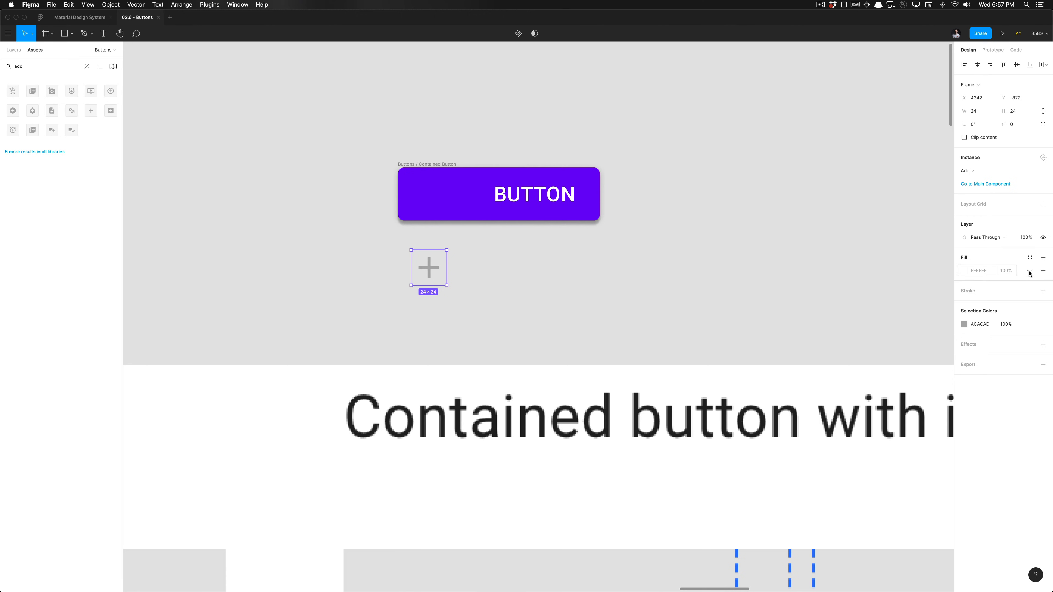
# Step: Remove the Add icon's hidden frame fill and apply the Content / On Primary color style to the icon
pyautogui.click(1042, 272)
pyautogui.click(1031, 311)
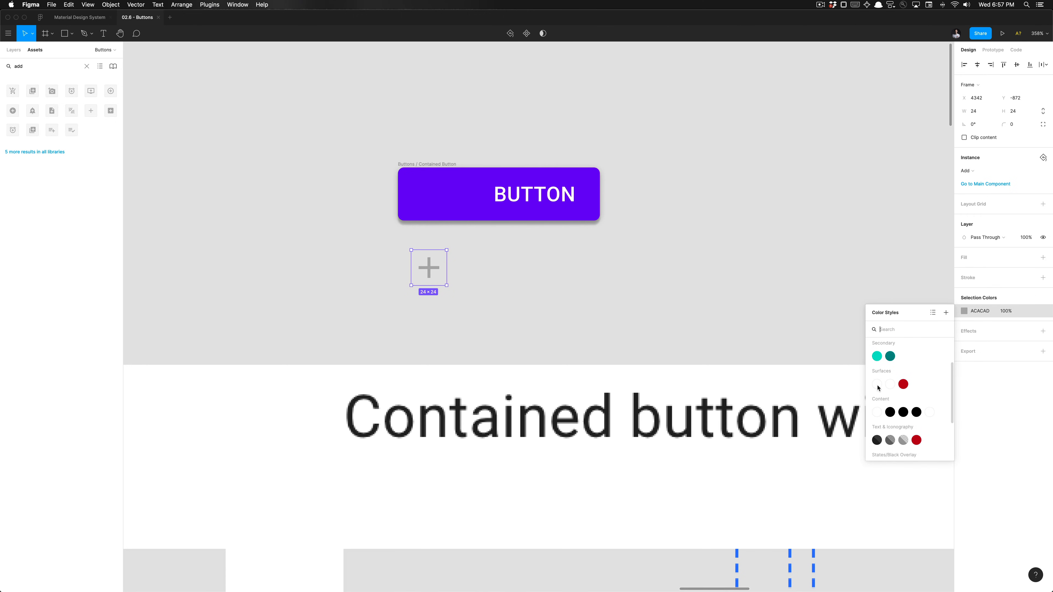
pyautogui.click(877, 412)
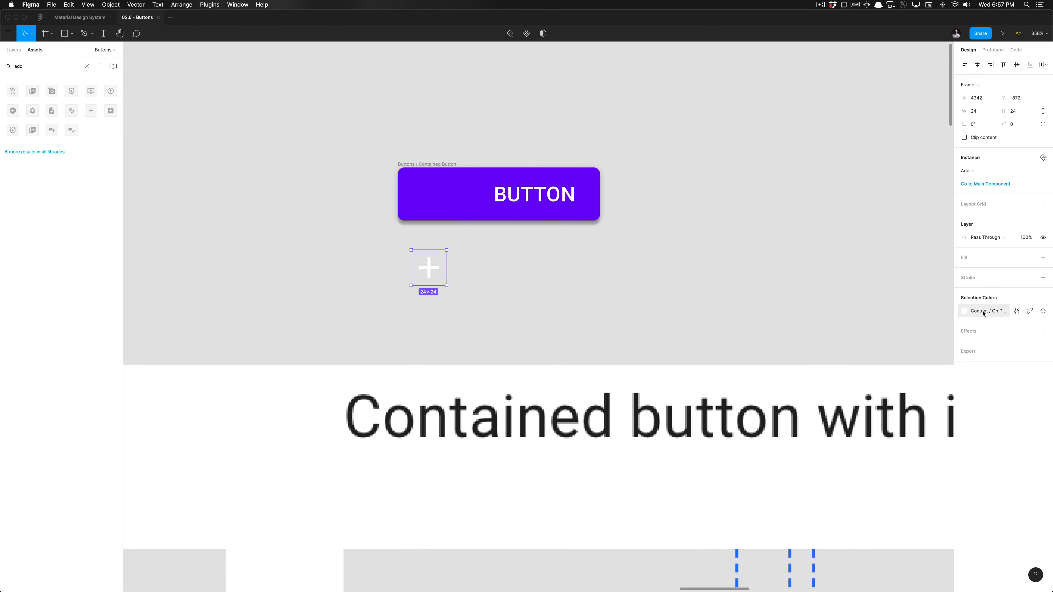
pyautogui.click(444, 183)
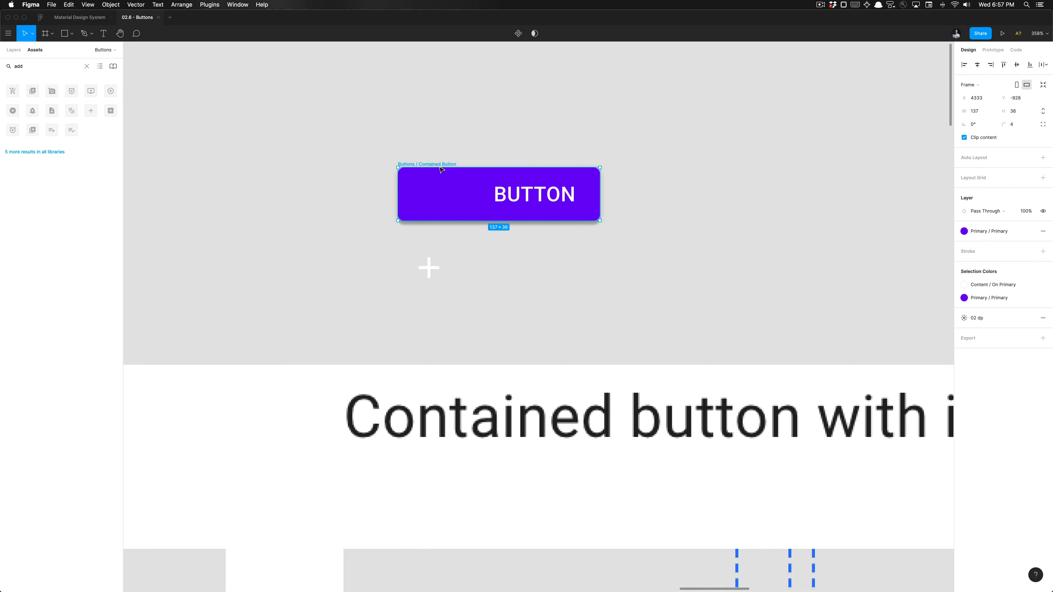
# Step: Resize the Add icon to 18 × 18 and move it inside the contained button, in front of the label
pyautogui.click(433, 265)
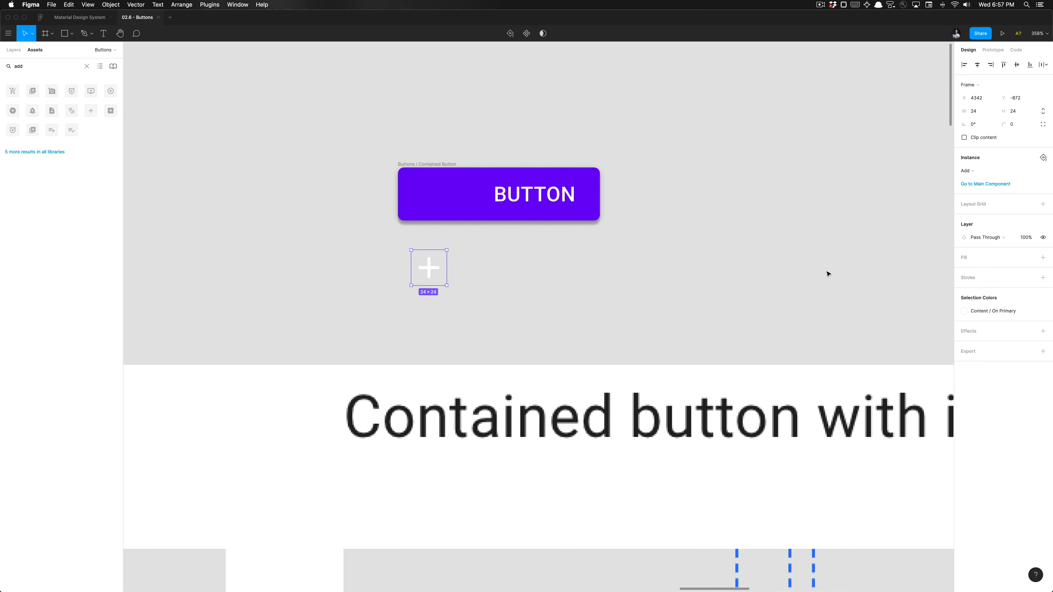
pyautogui.moveTo(448, 248); pyautogui.dragTo(442, 254)
pyautogui.press('super+z')
pyautogui.moveTo(446, 250); pyautogui.dragTo(440, 196)
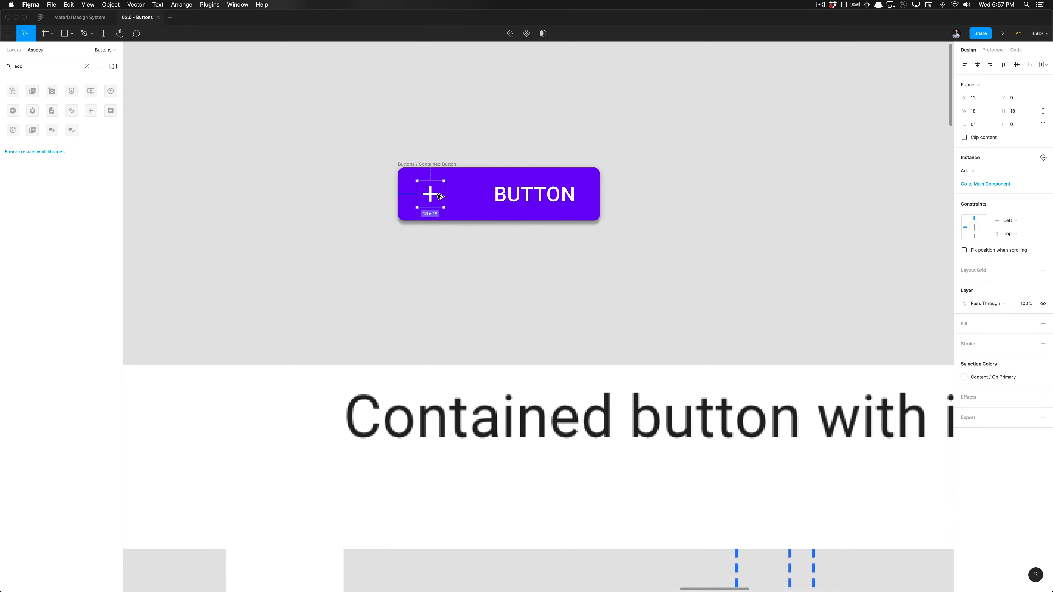
# Step: Show the layers and center the Add icon vertically within the button frame
pyautogui.hotkey('alt', '1')
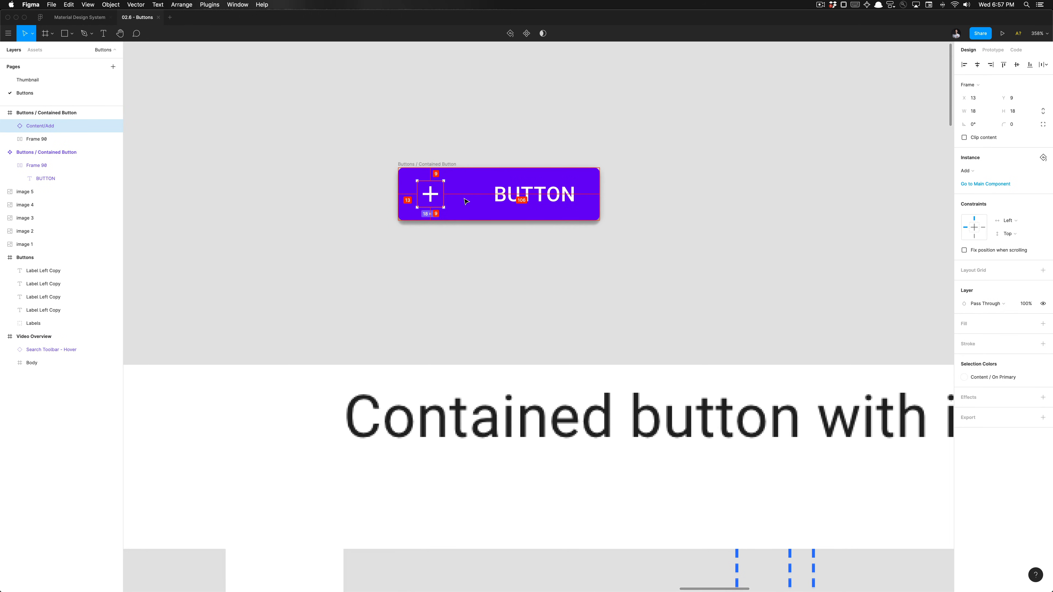
pyautogui.hotkey('alt', 's')
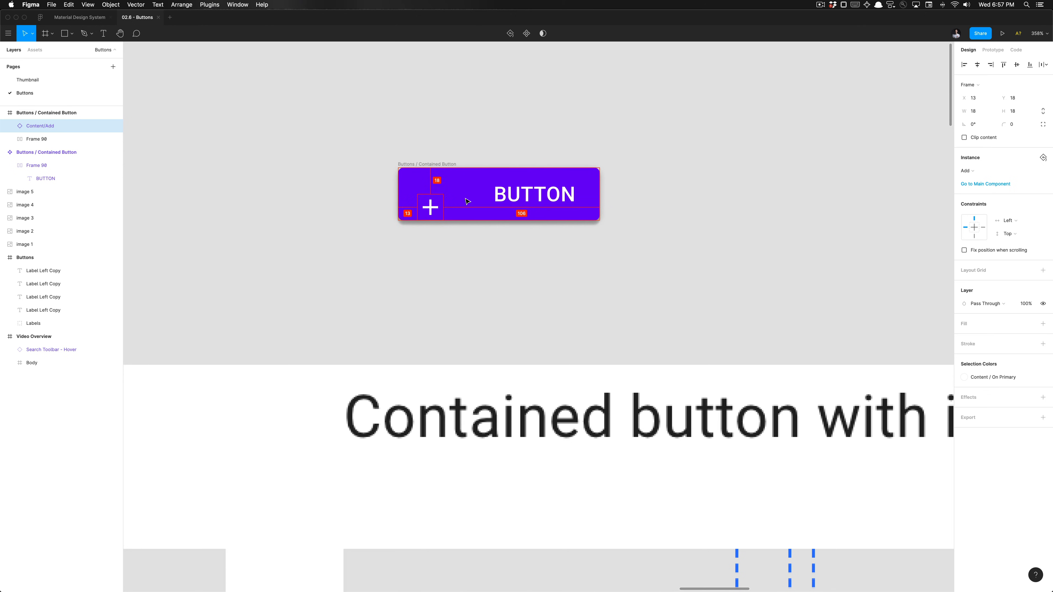
pyautogui.hotkey('alt', 'v')
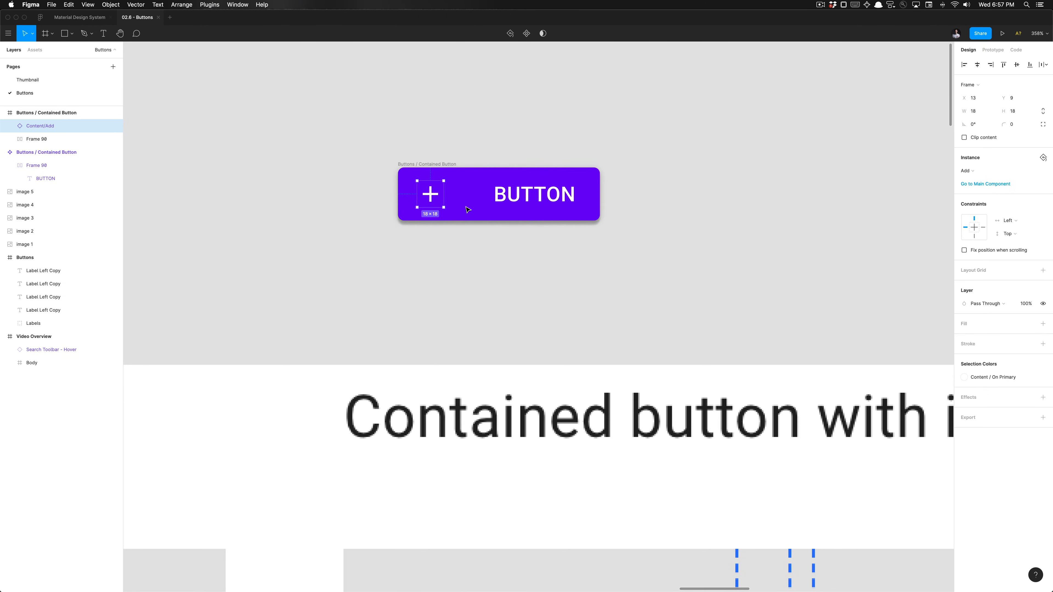
pyautogui.press('alt')
pyautogui.click(111, 113)
# Step: Compare the icon's placement with the contained button with icon spec and shift the icon to X 12
pyautogui.click(434, 195)
pyautogui.scroll(-5, 408, 216)
pyautogui.scroll(-3, 409, 216)
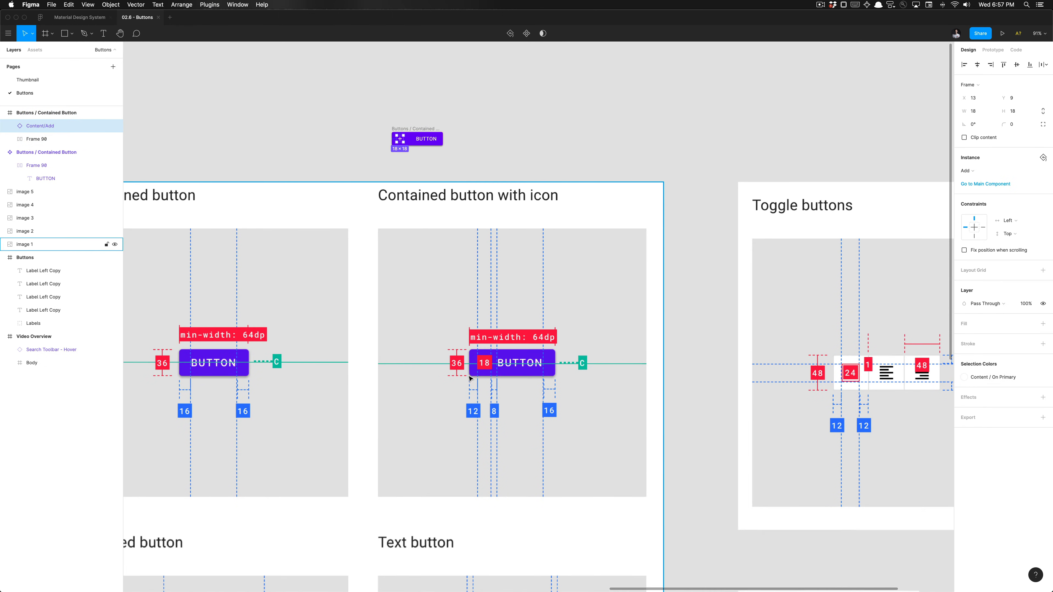
pyautogui.scroll(4, 472, 381)
pyautogui.scroll(3, 477, 383)
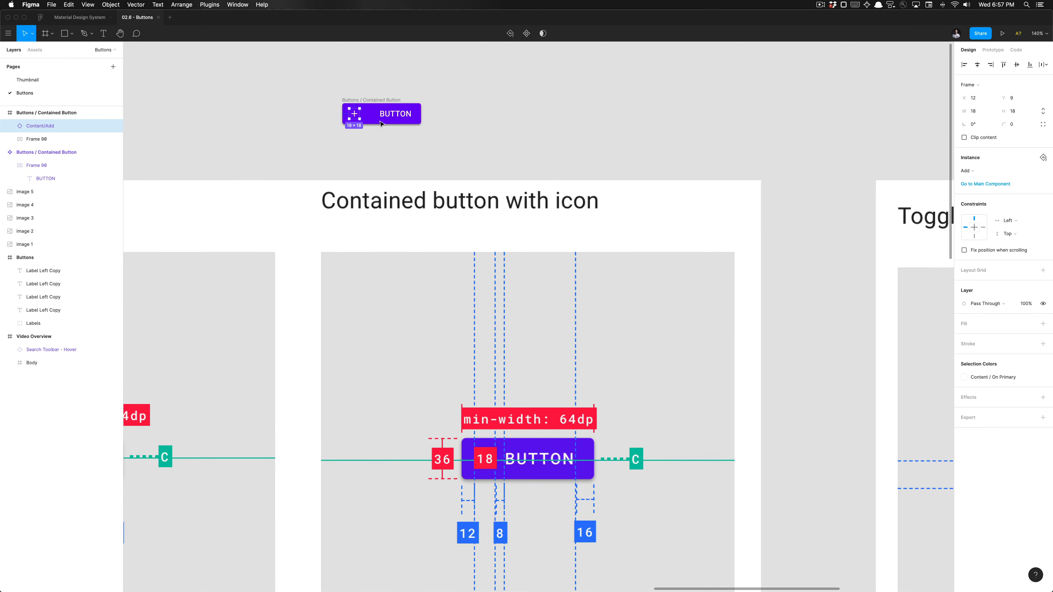
# Step: Wrap the Add icon in its own auto layout frame inside the button
pyautogui.scroll(5, 379, 120)
pyautogui.click(396, 110)
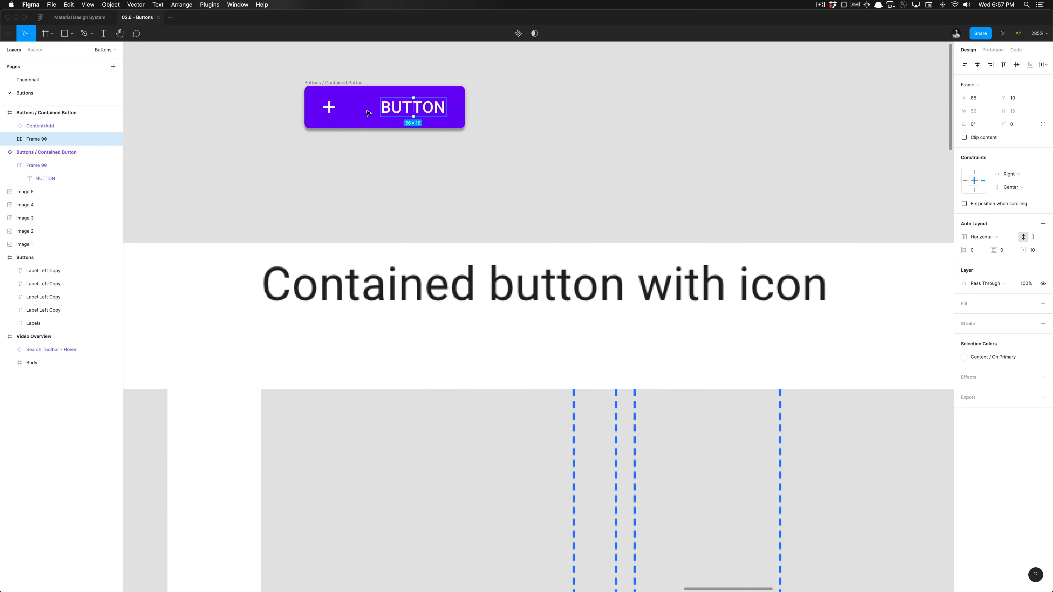
pyautogui.click(334, 110)
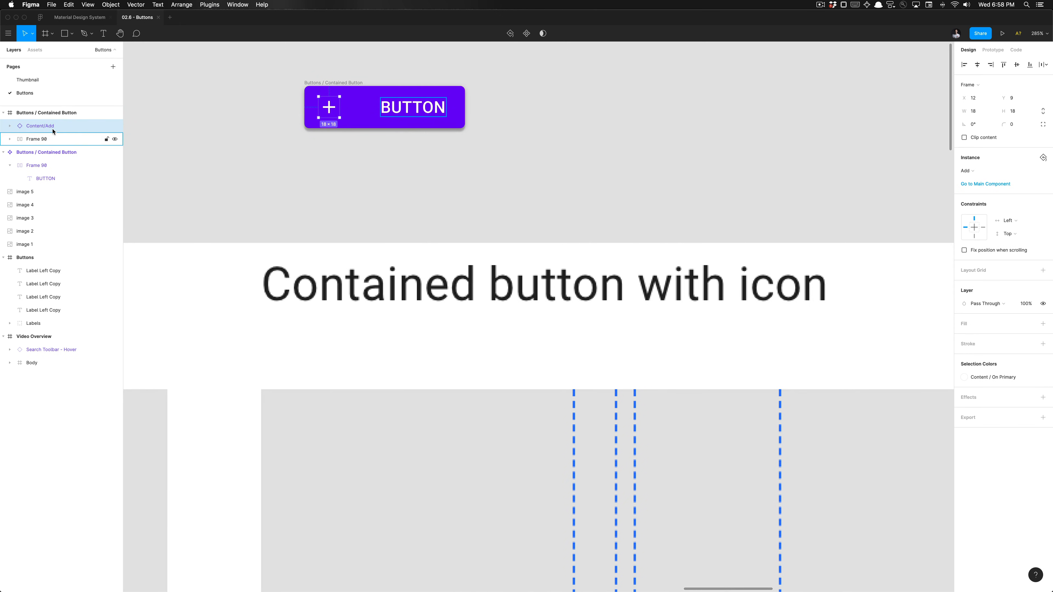
pyautogui.hotkey('shift', 'a')
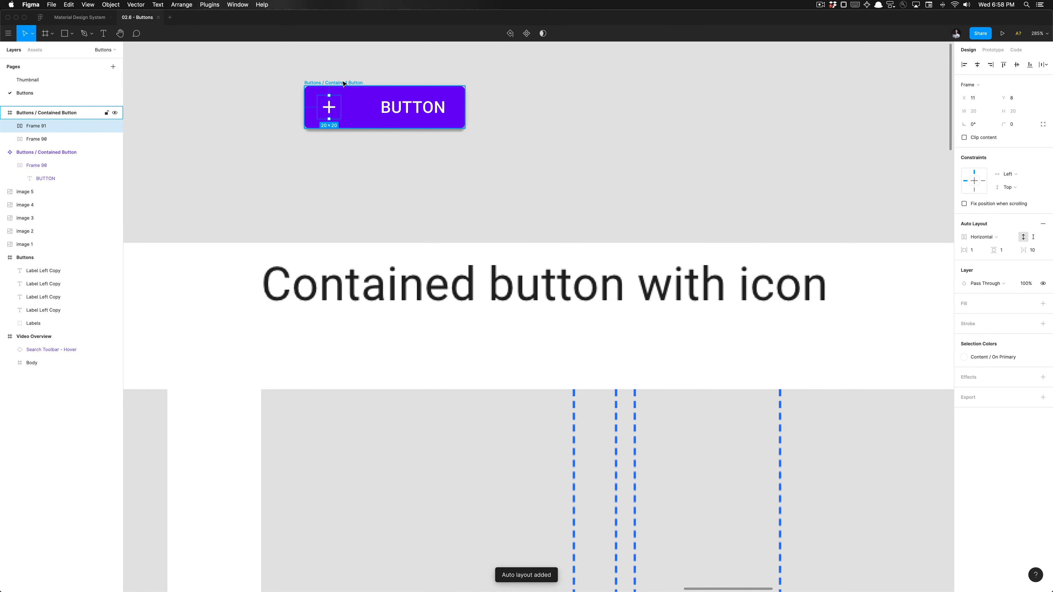
# Step: Add auto layout to the whole button frame and set its horizontal padding to 16
pyautogui.click(343, 84)
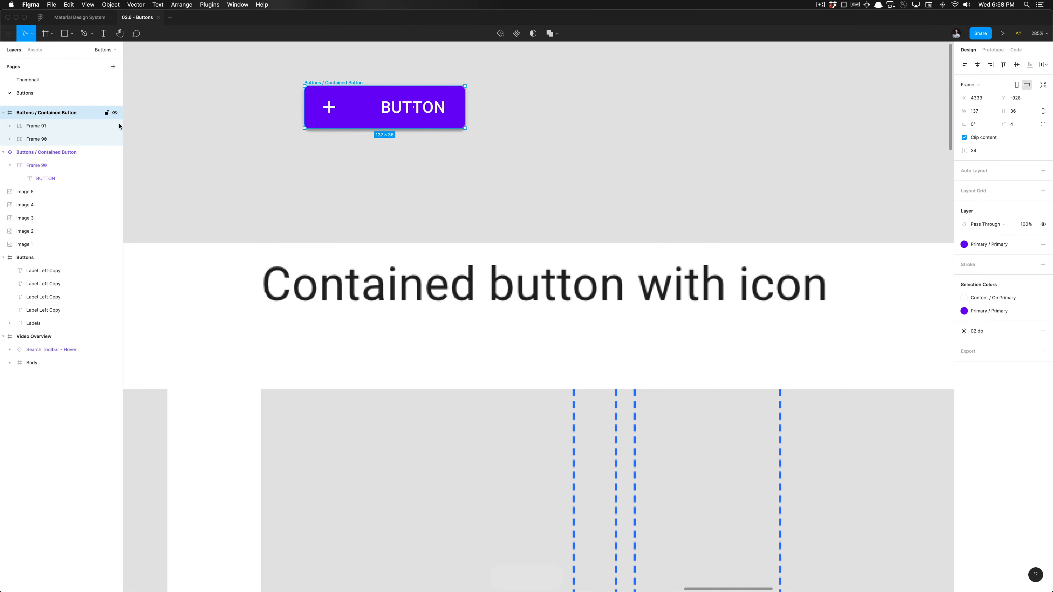
pyautogui.hotkey('shift', 'a')
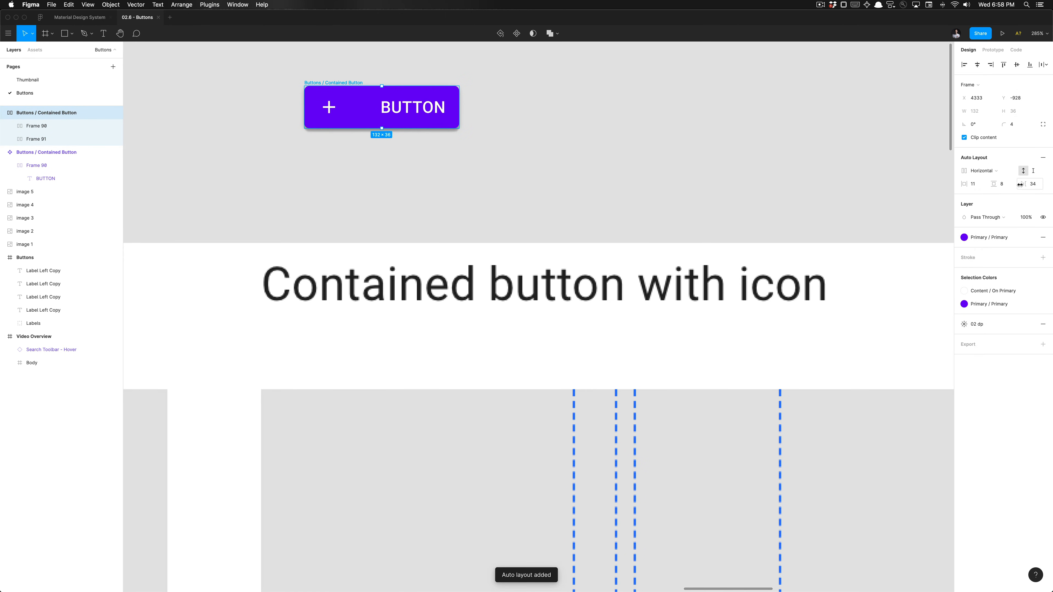
pyautogui.click(974, 184)
pyautogui.write('1')
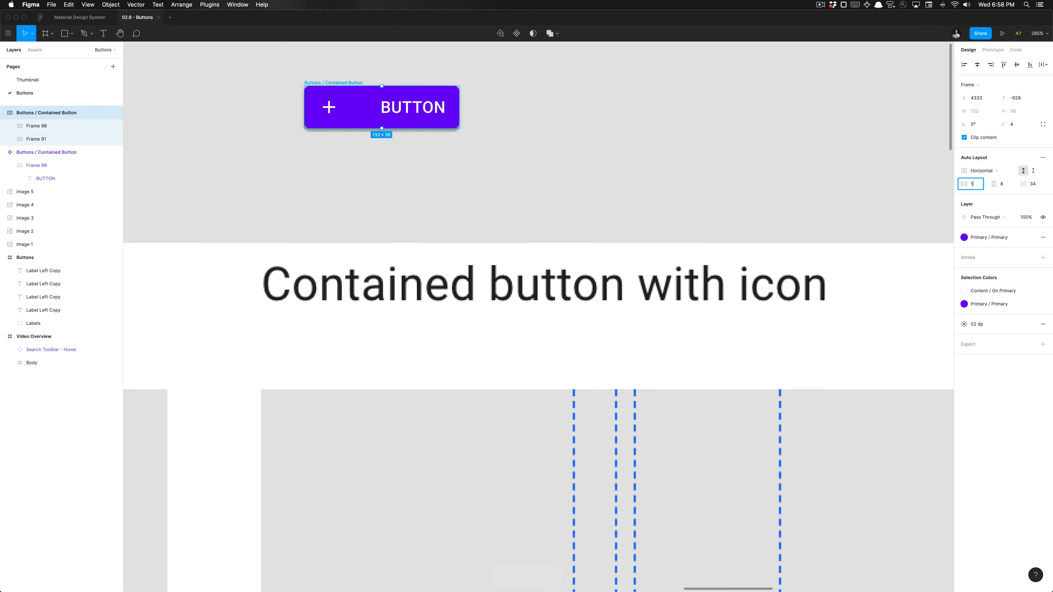
pyautogui.write('6')
pyautogui.press('Return')
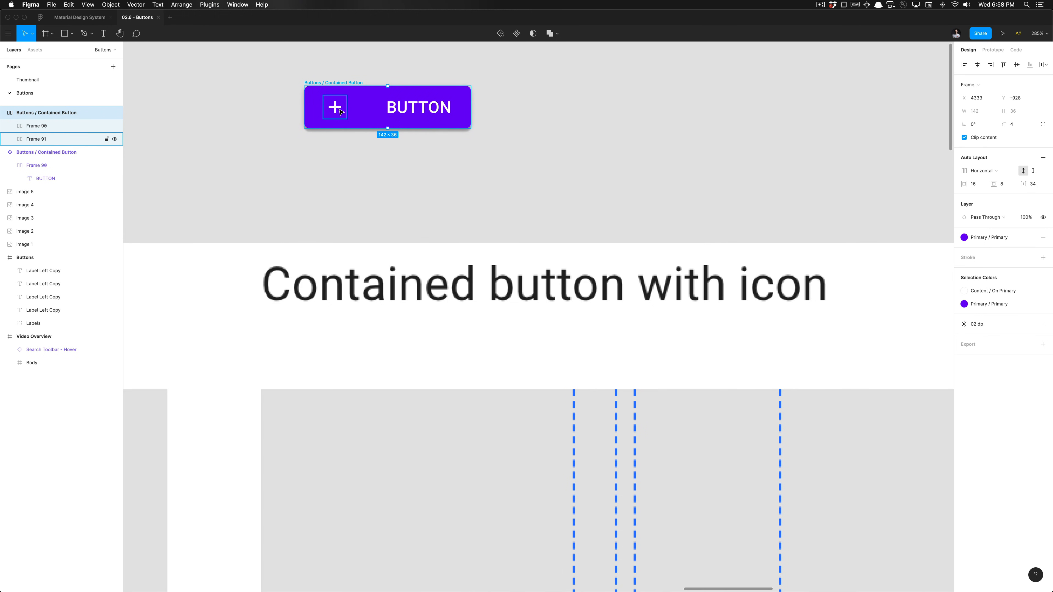
# Step: Set the horizontal and vertical padding of the icon's auto layout frame to 0
pyautogui.click(336, 110)
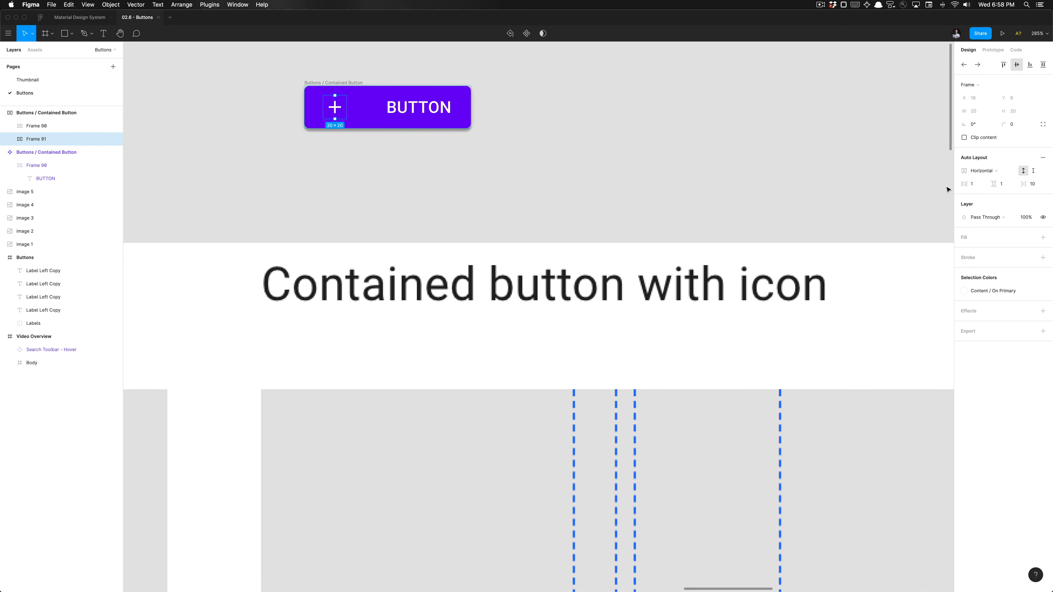
pyautogui.click(977, 185)
pyautogui.press('Tab')
pyautogui.write('0')
pyautogui.press('Return')
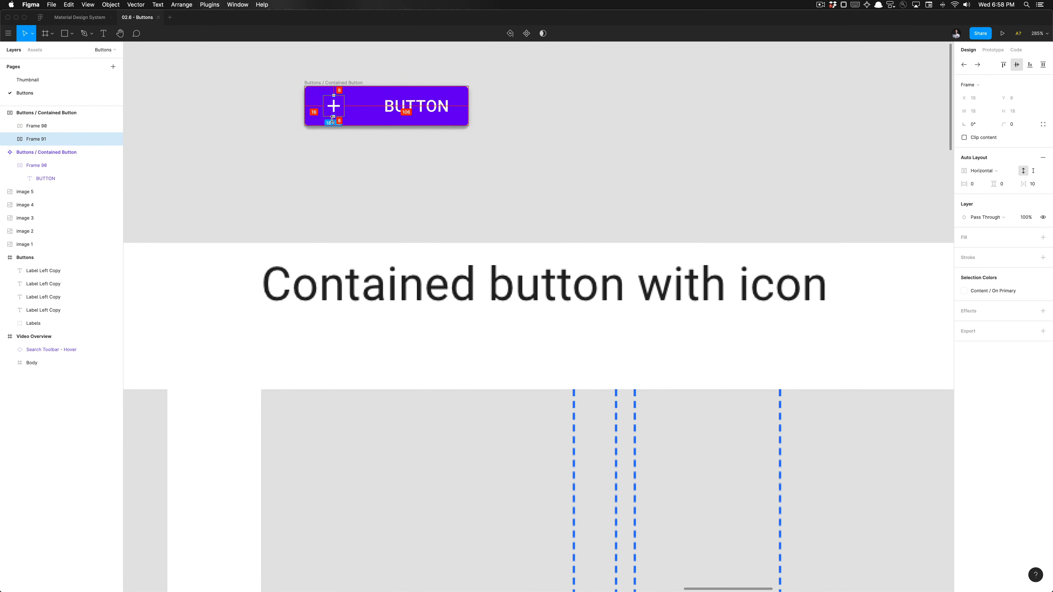
# Step: Check the icon's distances from the button's edges against the spec and set the button frame's horizontal padding to 12
pyautogui.click(397, 114)
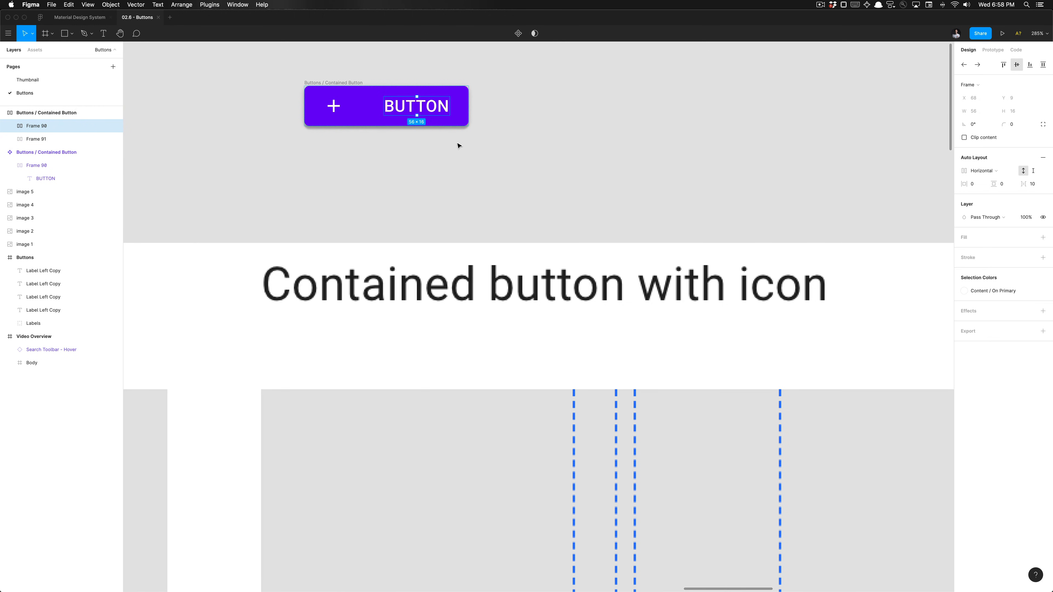
pyautogui.click(334, 106)
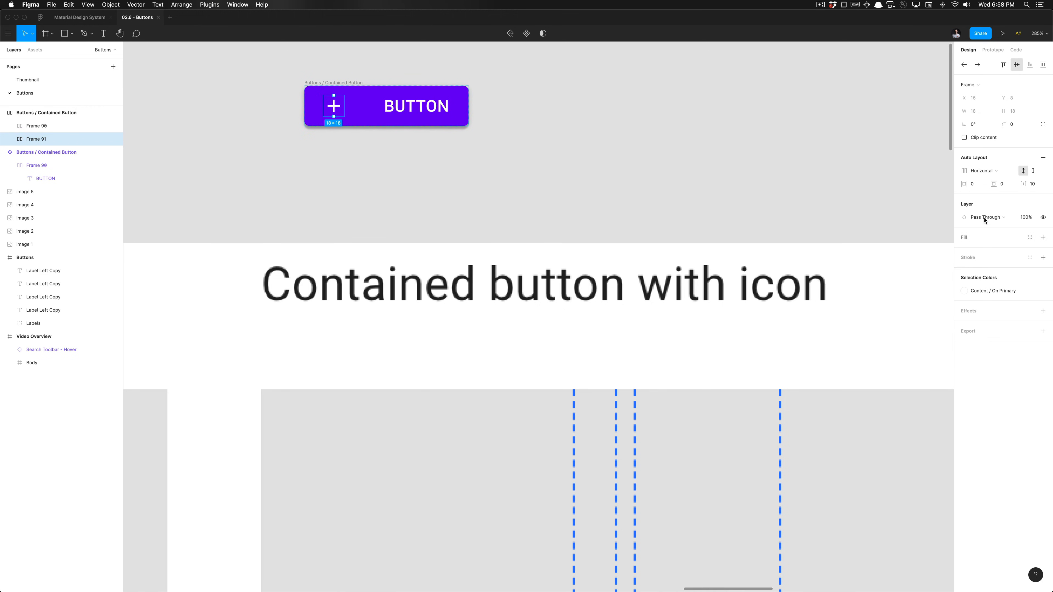
pyautogui.scroll(5, 334, 108)
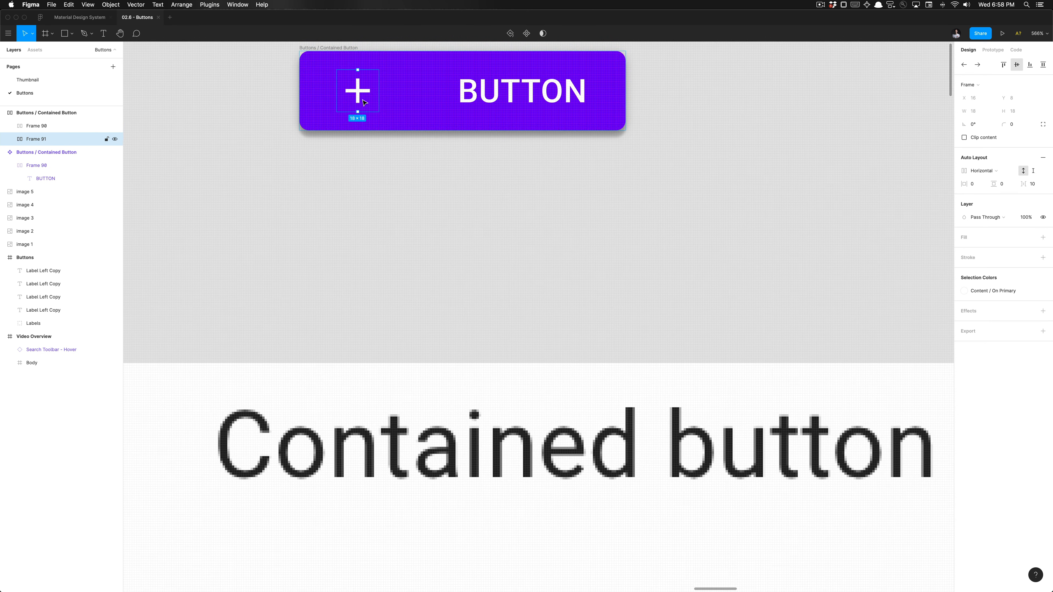
pyautogui.click(323, 75)
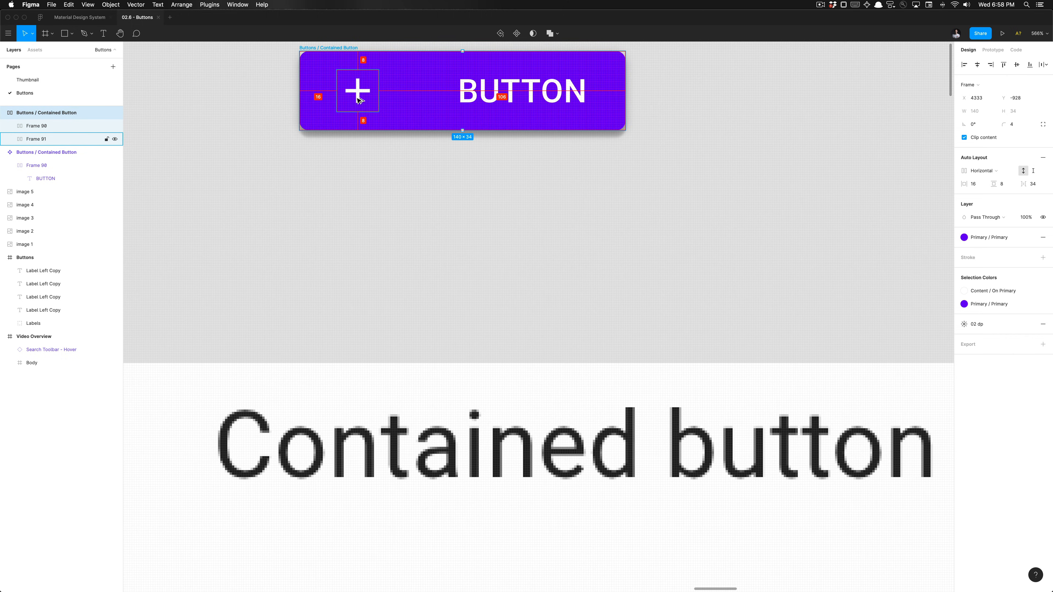
pyautogui.scroll(-10, 359, 100)
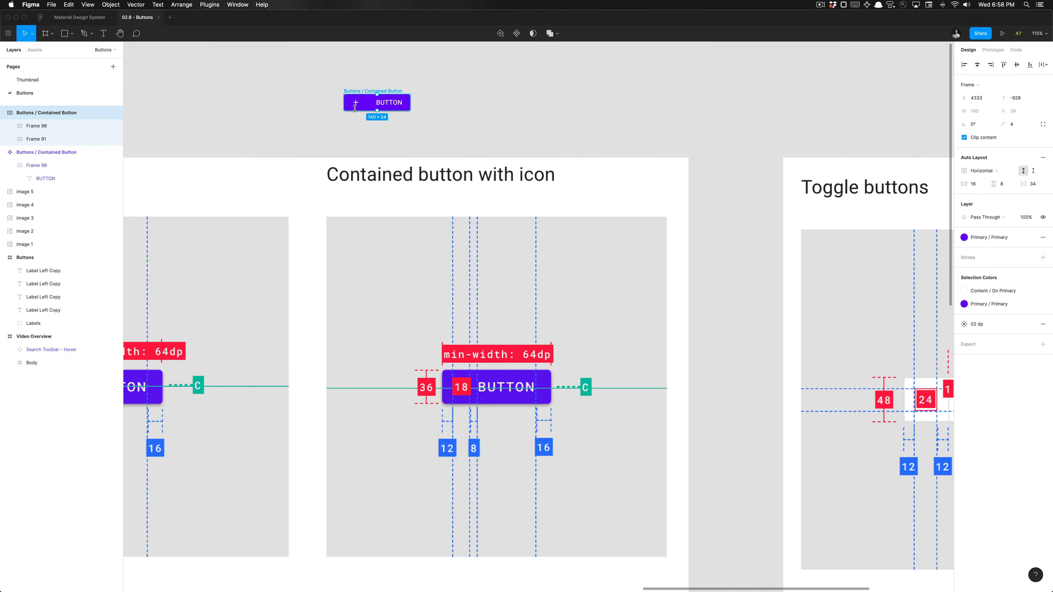
pyautogui.scroll(-1, 355, 107)
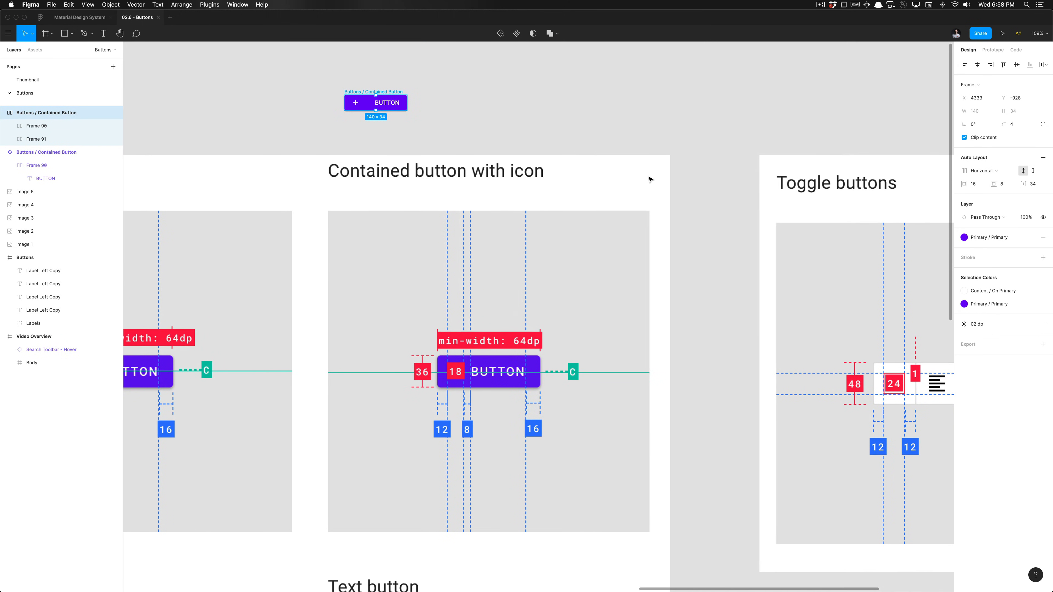
pyautogui.click(976, 186)
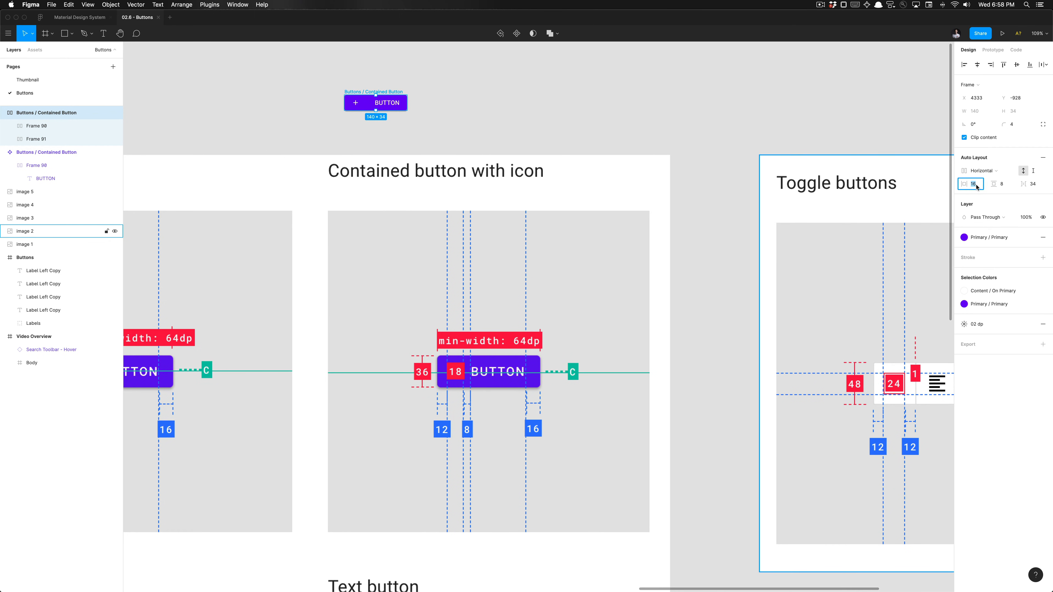
pyautogui.write('12')
pyautogui.press('Return')
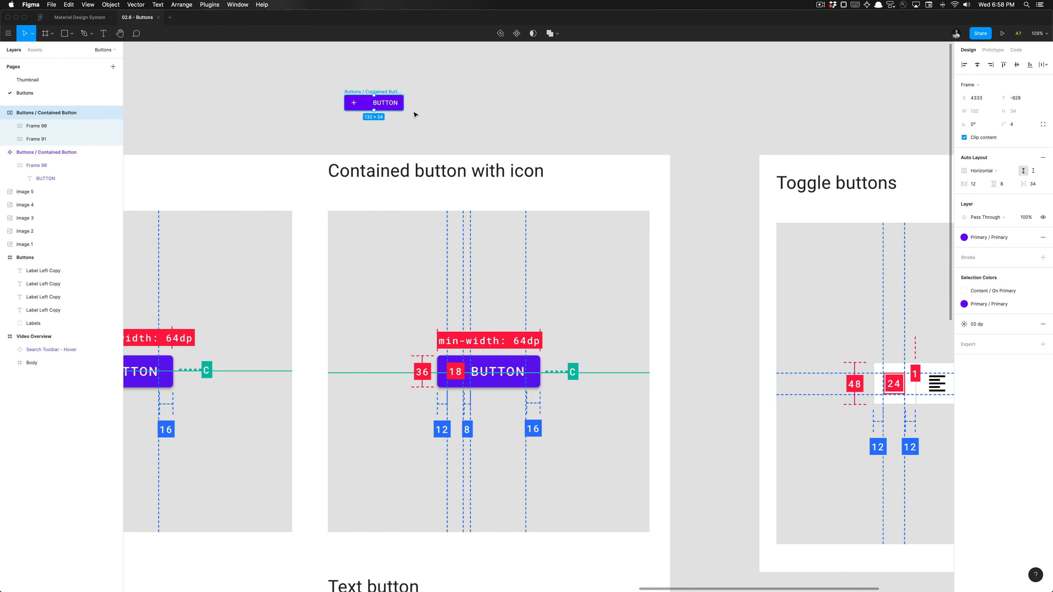
# Step: Remove auto layout from the outer frame of the button with icon
pyautogui.click(494, 104)
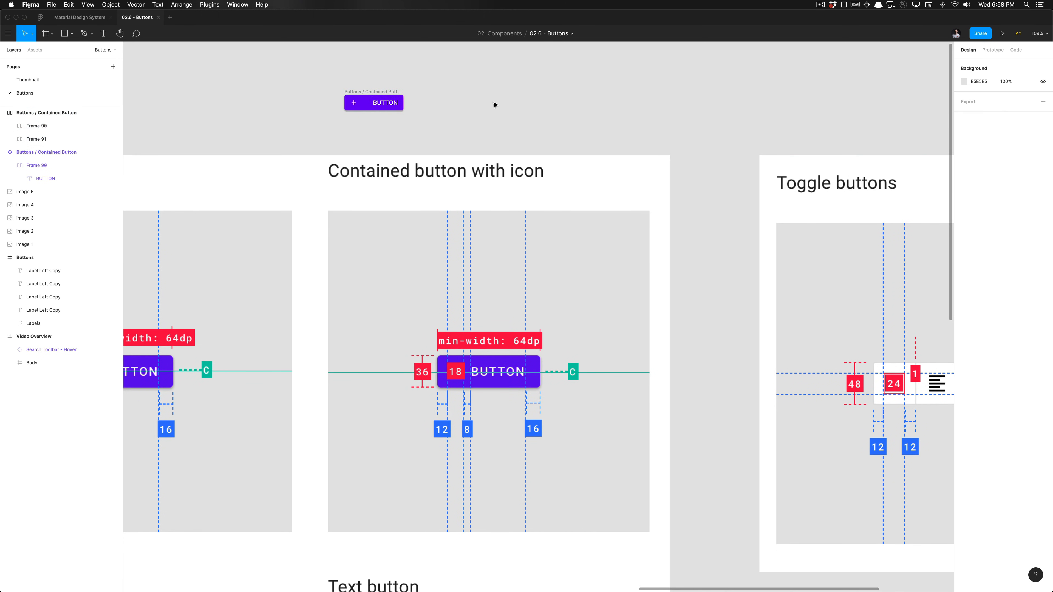
pyautogui.click(355, 101)
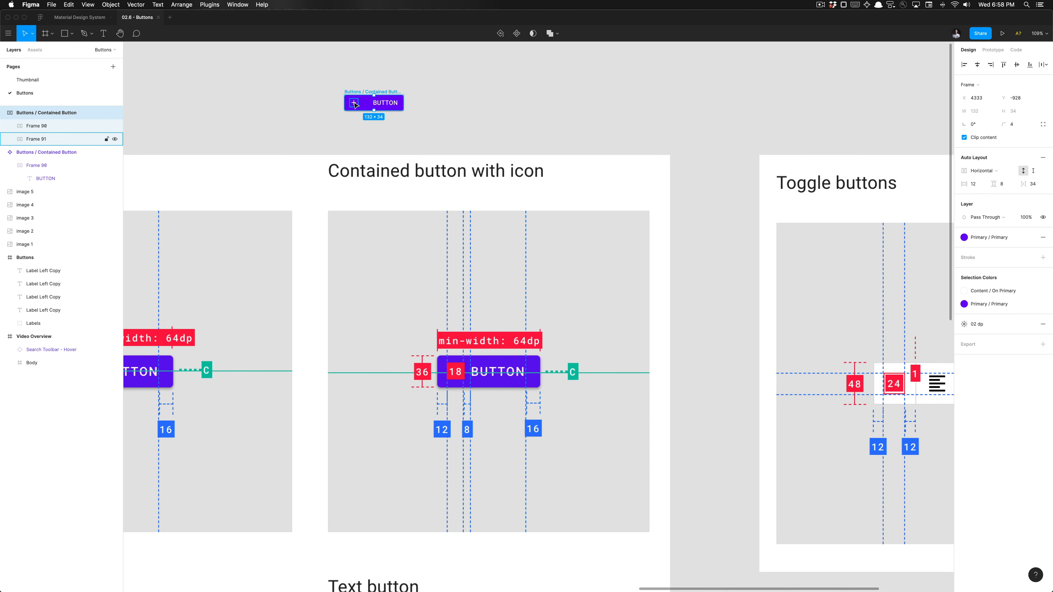
pyautogui.press('Escape')
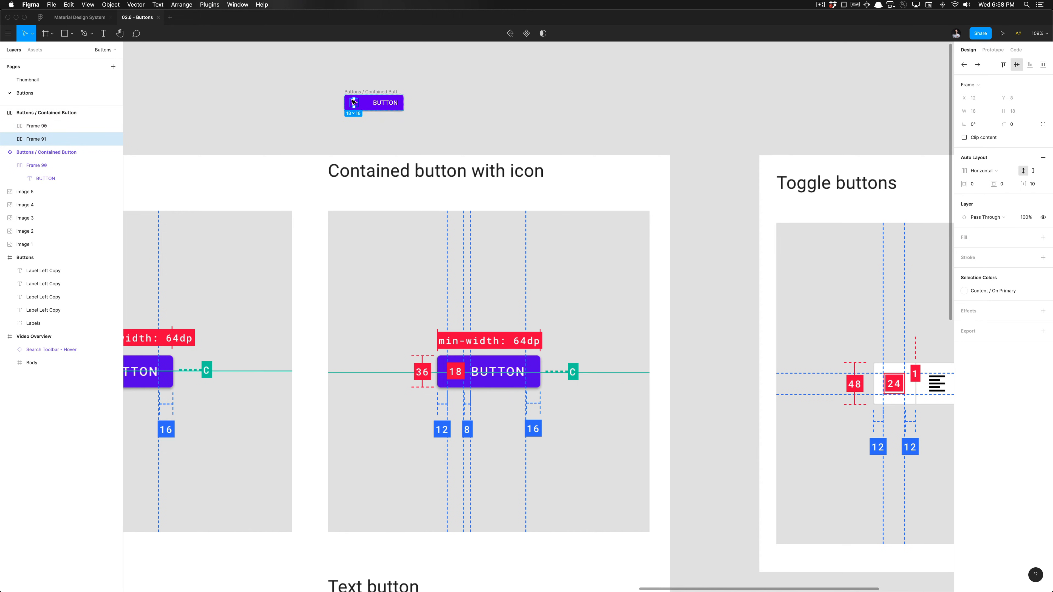
pyautogui.click(361, 92)
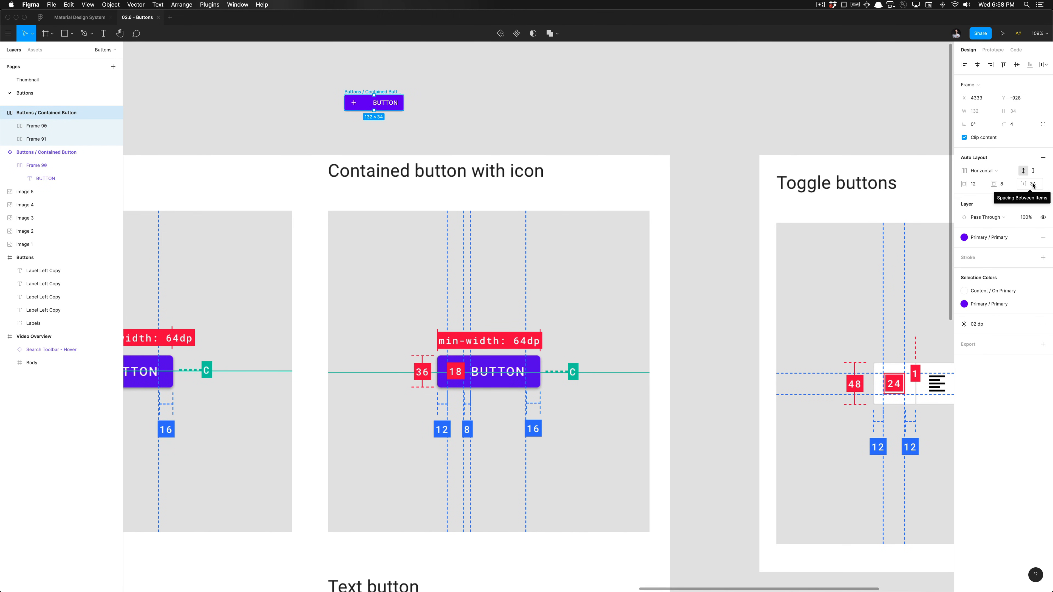
pyautogui.click(1044, 160)
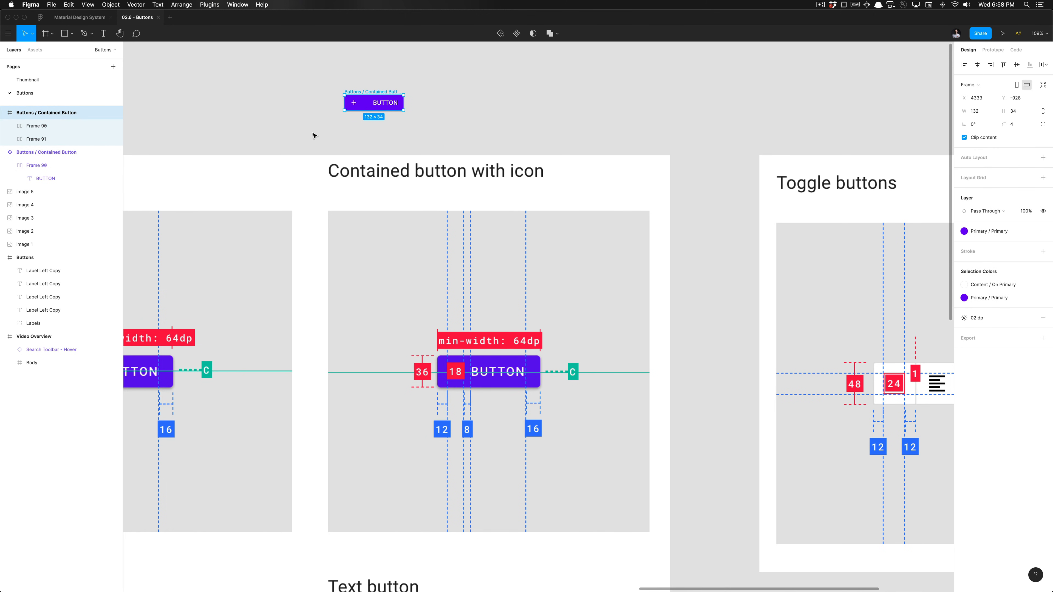
pyautogui.click(334, 136)
# Step: Remove auto layout from both the icon frame and the label frame inside the button with icon
pyautogui.click(353, 103)
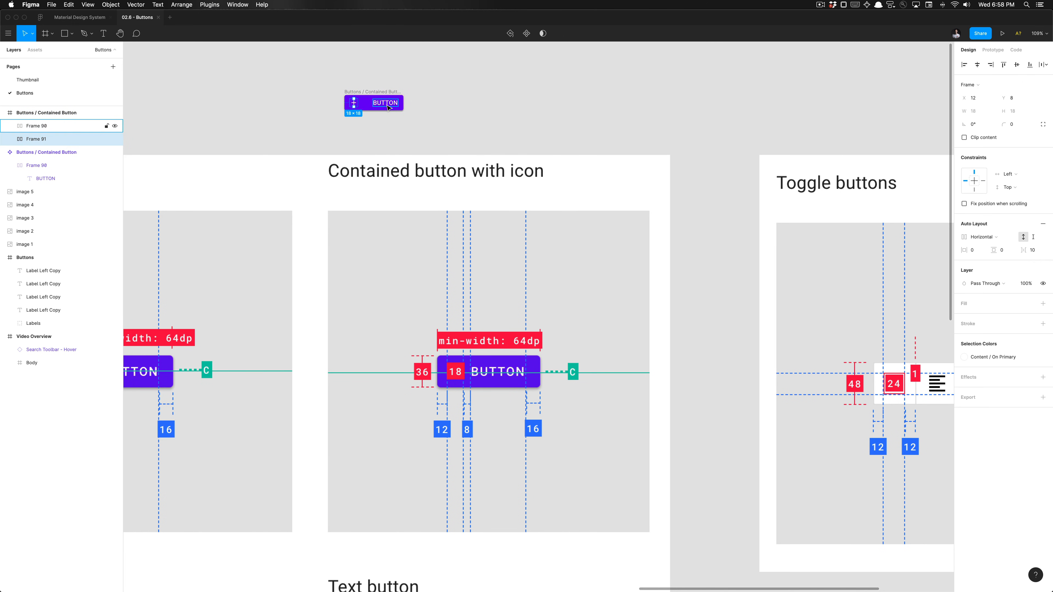
pyautogui.keyDown('shift'); pyautogui.click(391, 106); pyautogui.keyUp('shift')
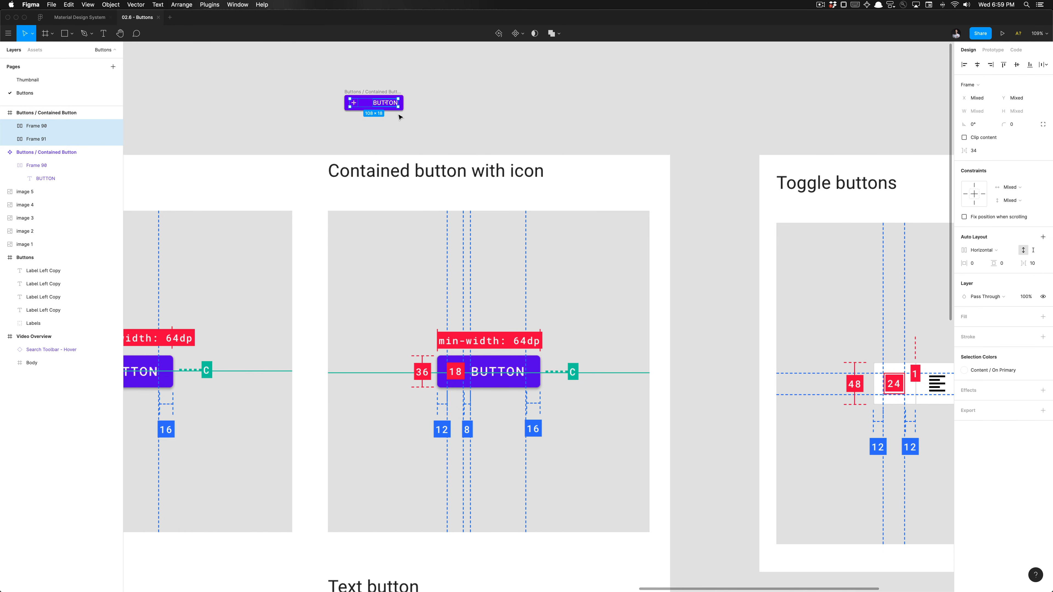
pyautogui.hotkey('alt', 'shift', 'a')
pyautogui.click(432, 129)
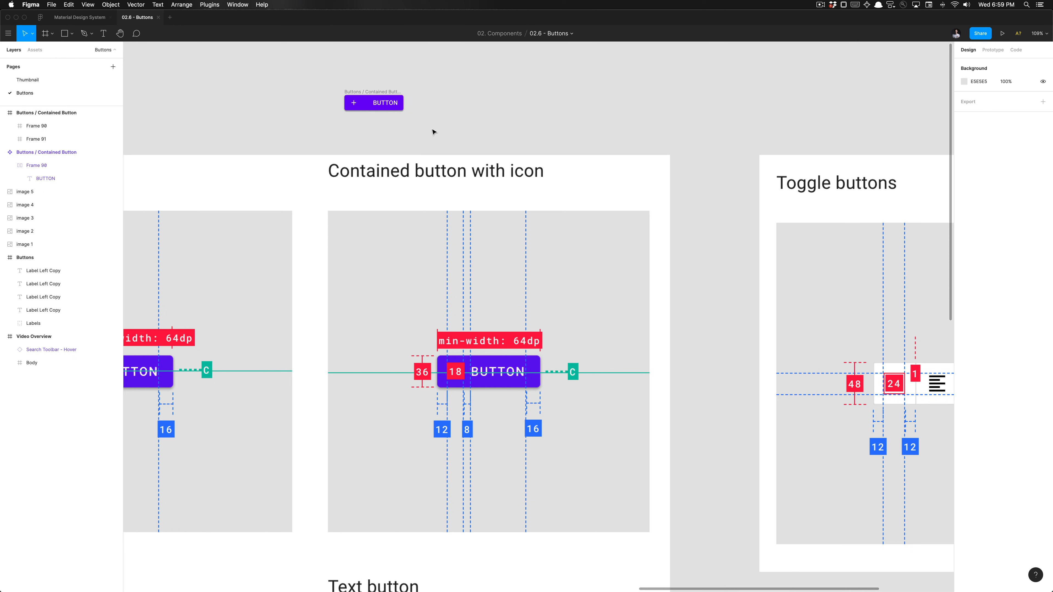
# Step: Check the icon's spacing against the spec and move the label frame closer, to X 38, 8 px from the icon
pyautogui.click(354, 106)
pyautogui.scroll(5, 365, 110)
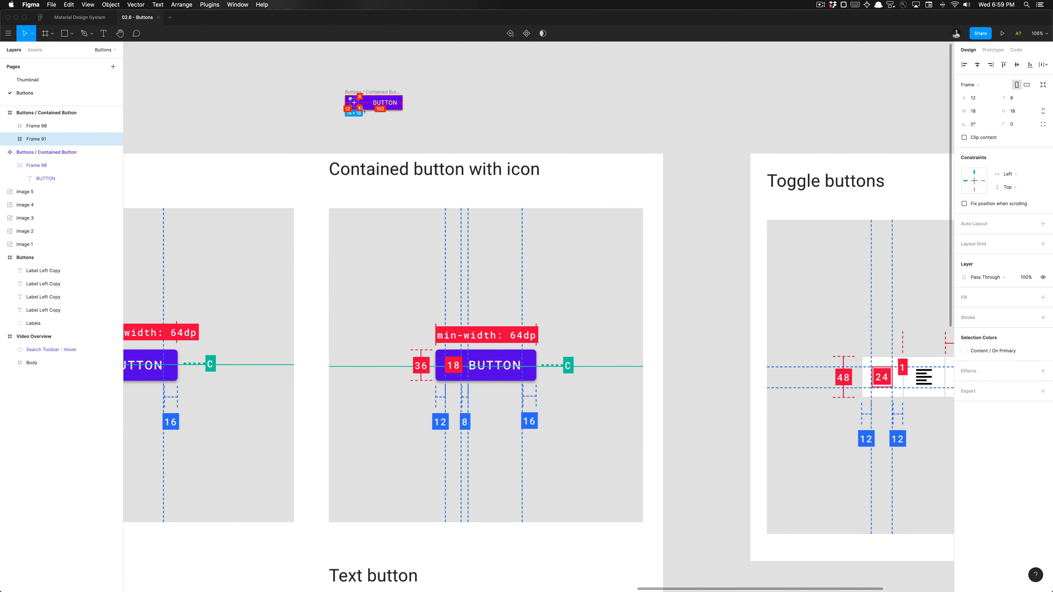
pyautogui.scroll(-5, 373, 112)
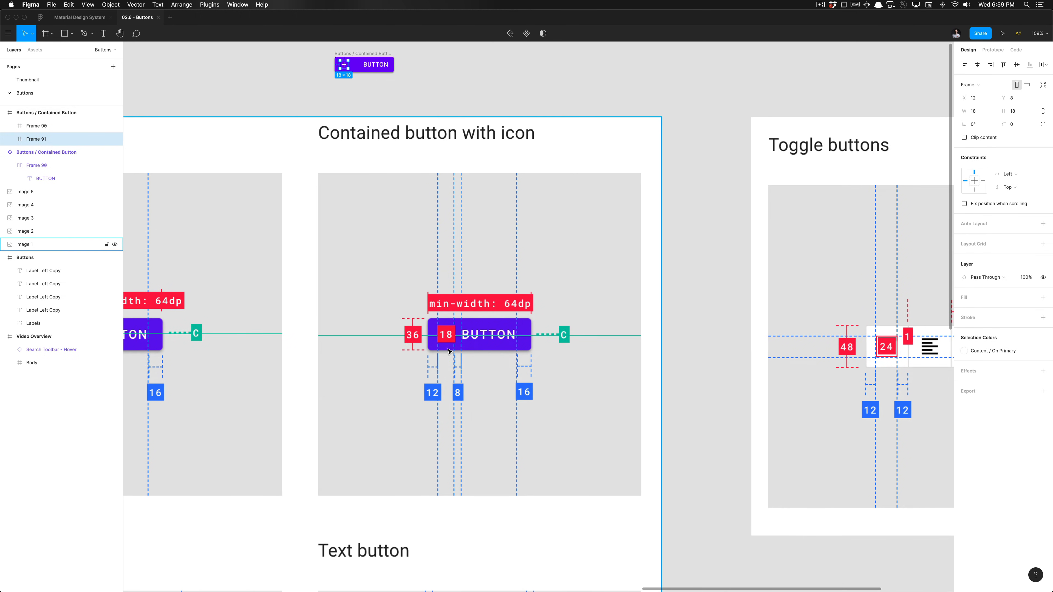
pyautogui.scroll(5, 425, 231)
pyautogui.scroll(3, 425, 231)
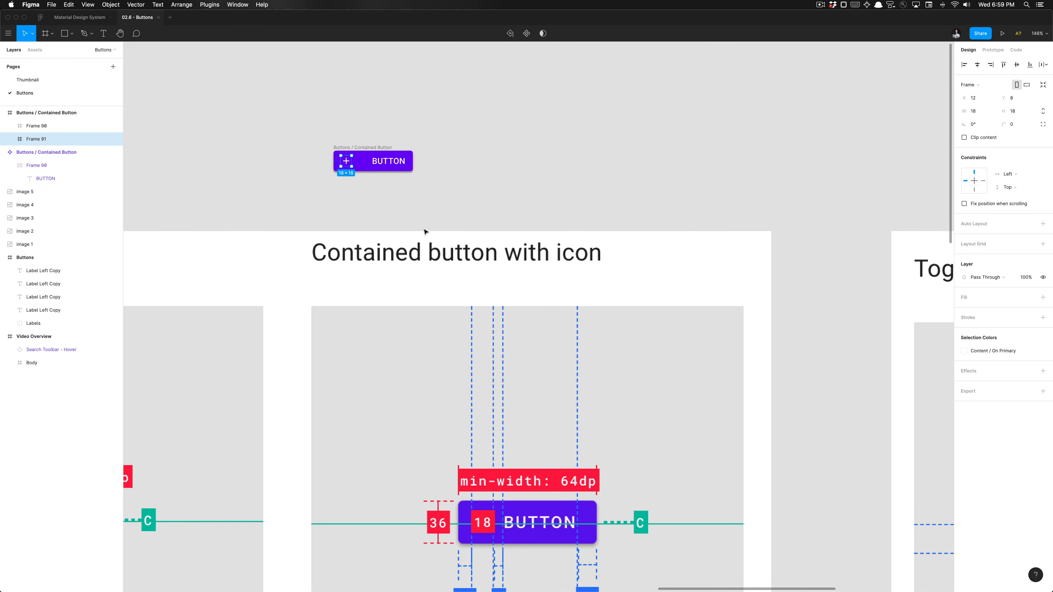
pyautogui.press('alt')
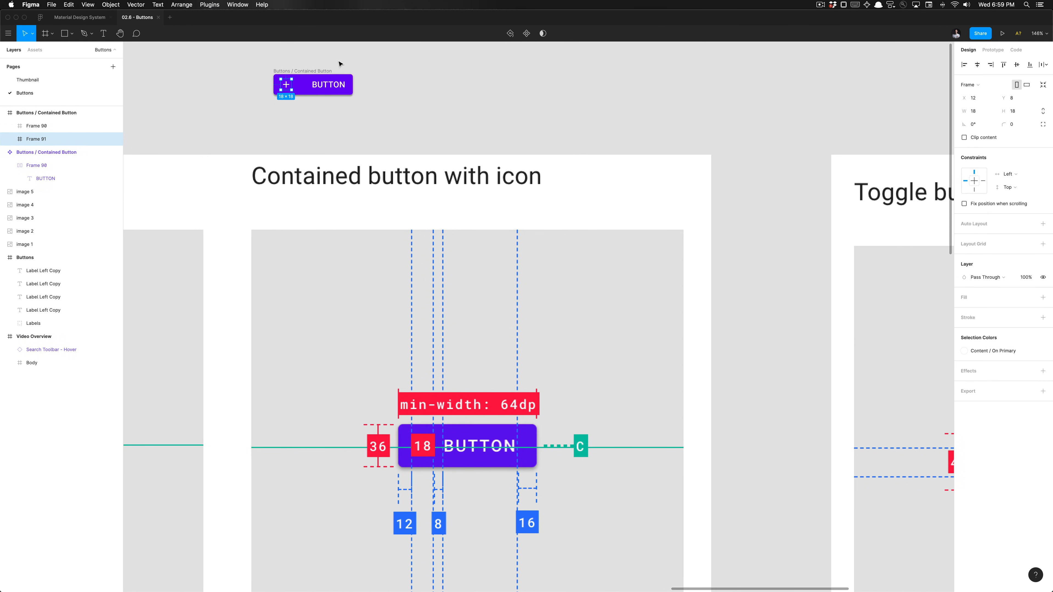
pyautogui.click(329, 86)
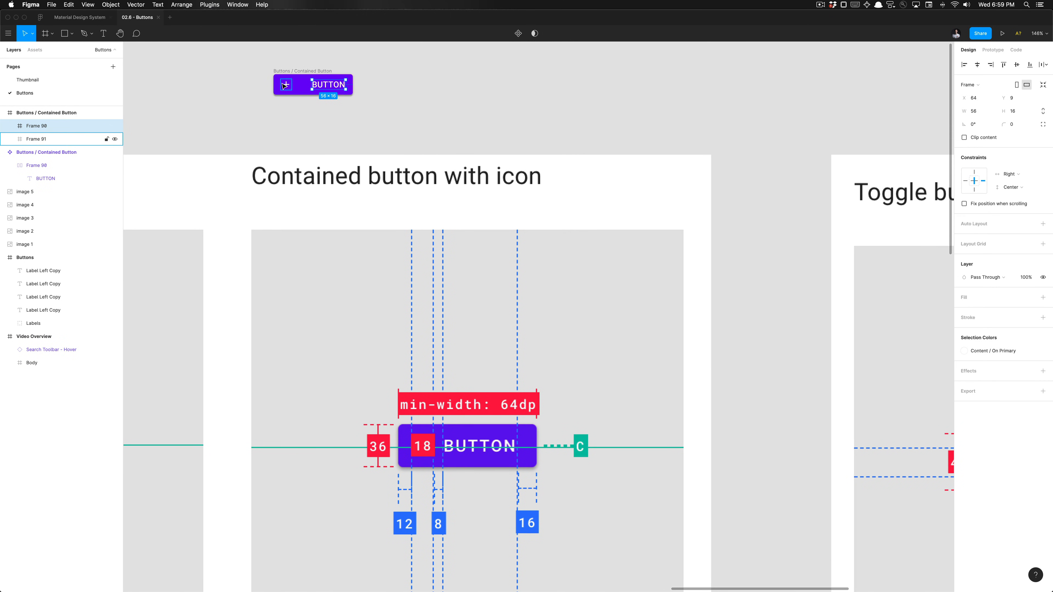
pyautogui.hotkey('shift', 'Left')
pyautogui.hotkey('shift', 'Left')
pyautogui.press('Left')
pyautogui.press('Left')
pyautogui.press('Left')
pyautogui.press('Left')
pyautogui.press('Left')
pyautogui.press('Left')
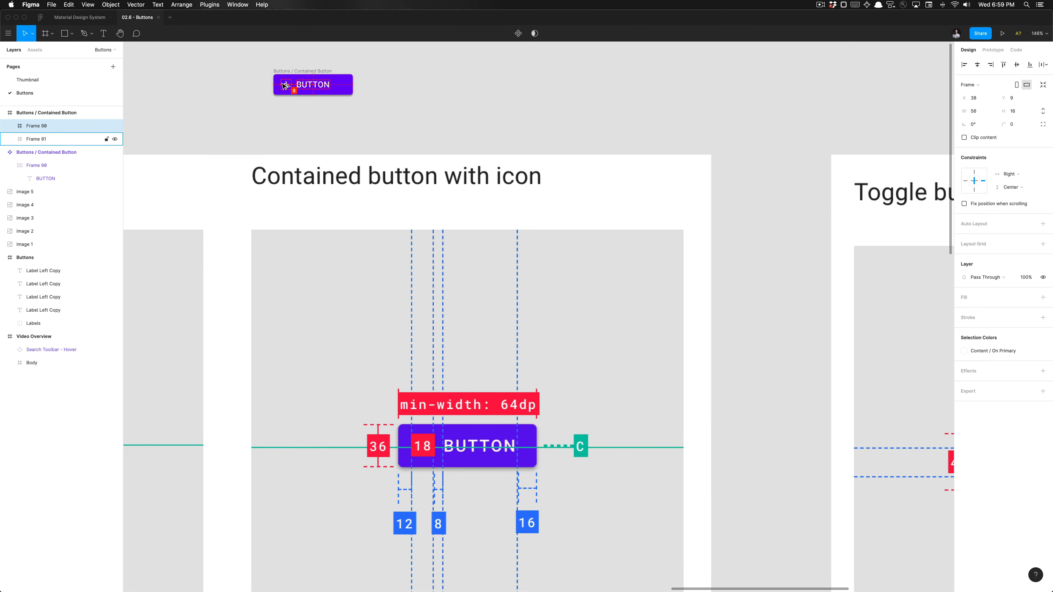
# Step: Shrink the button frame's width to 110 by moving its edge on the label side
pyautogui.click(301, 75)
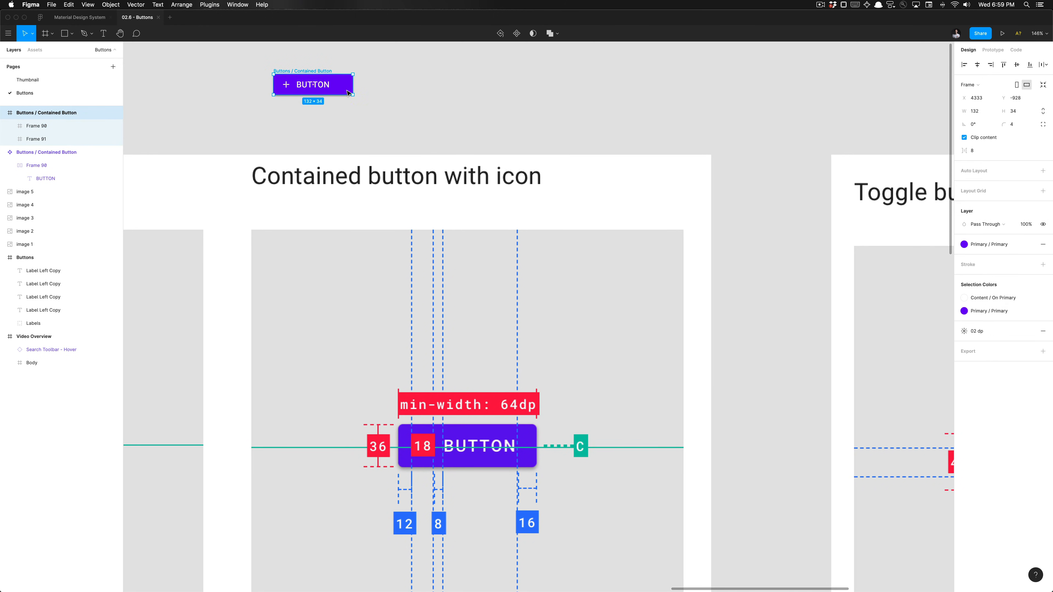
pyautogui.moveTo(352, 88); pyautogui.dragTo(335, 89)
pyautogui.scroll(5, 313, 86)
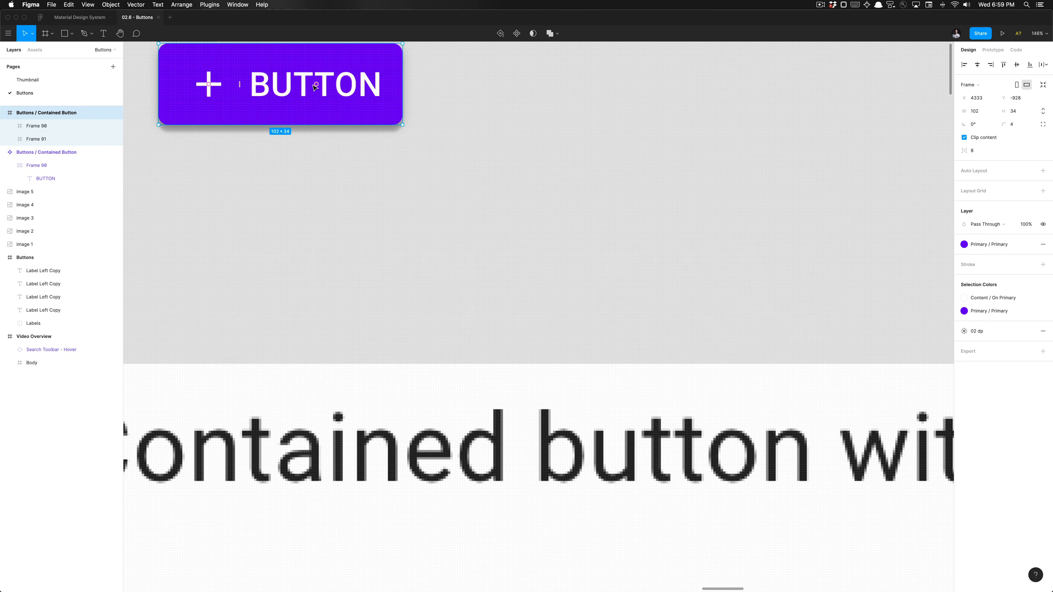
pyautogui.moveTo(401, 87); pyautogui.dragTo(426, 88)
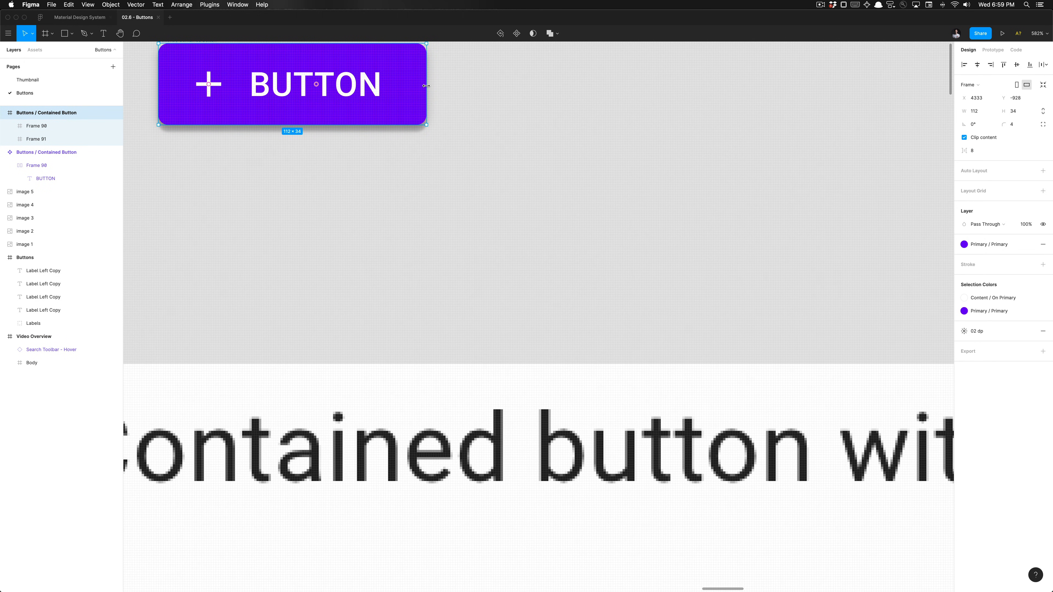
pyautogui.moveTo(426, 87); pyautogui.dragTo(422, 87)
pyautogui.scroll(-5, 353, 88)
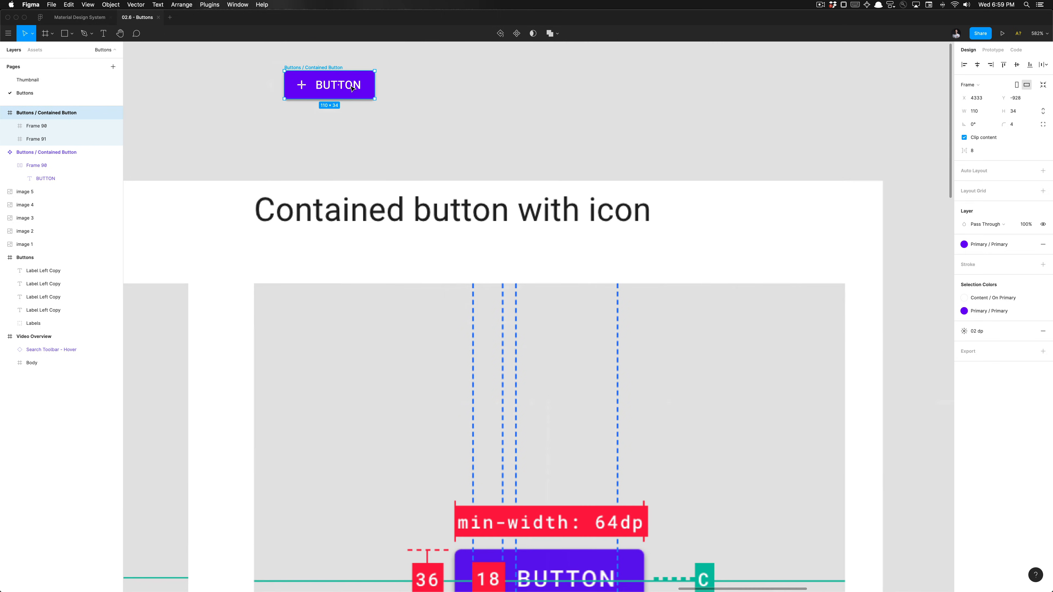
# Step: Compare the icon's distances inside the resized button with the contained button with icon spec
pyautogui.click(338, 85)
pyautogui.click(298, 85)
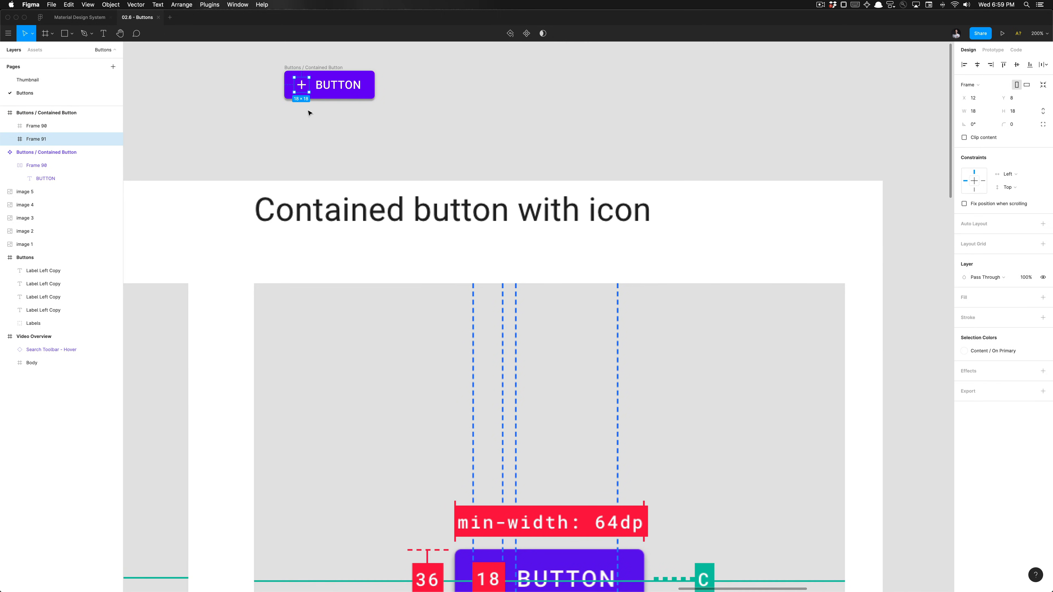
pyautogui.scroll(-3, 308, 110)
pyautogui.scroll(2, 322, 109)
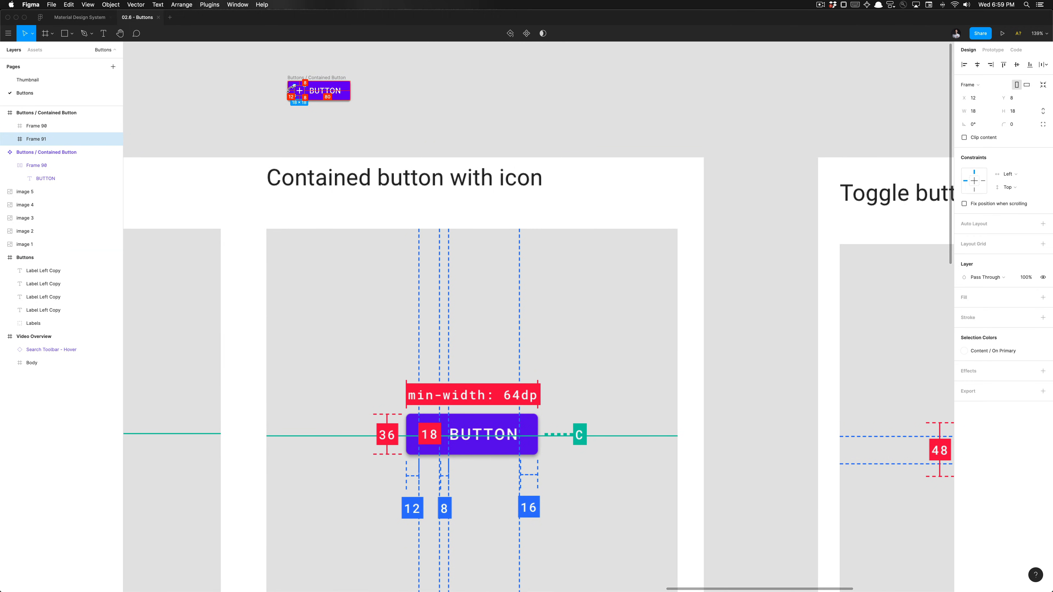
pyautogui.scroll(6, 290, 89)
pyautogui.scroll(-10, 302, 102)
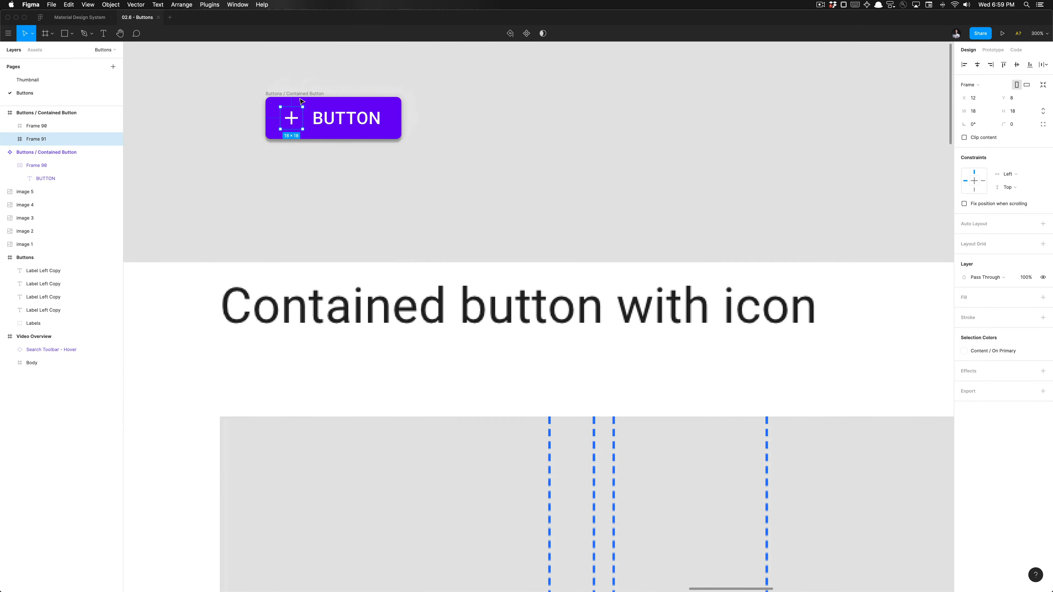
pyautogui.press('Escape')
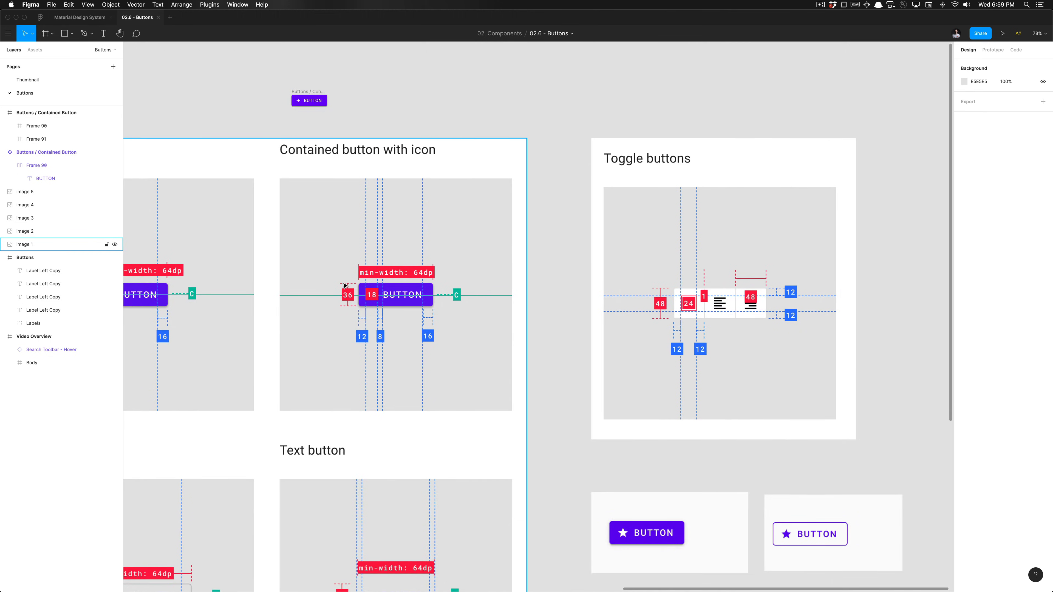
# Step: Rename the button frame as "Buttons / Contained Button with Icon"
pyautogui.scroll(2, 305, 93)
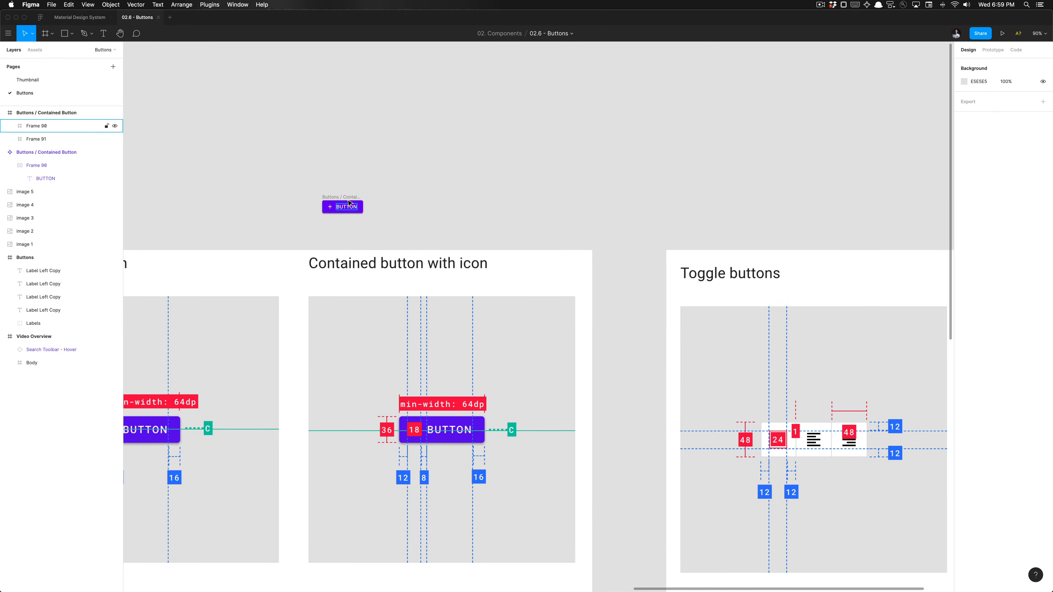
pyautogui.click(348, 199)
pyautogui.press('super+r')
pyautogui.press('Right')
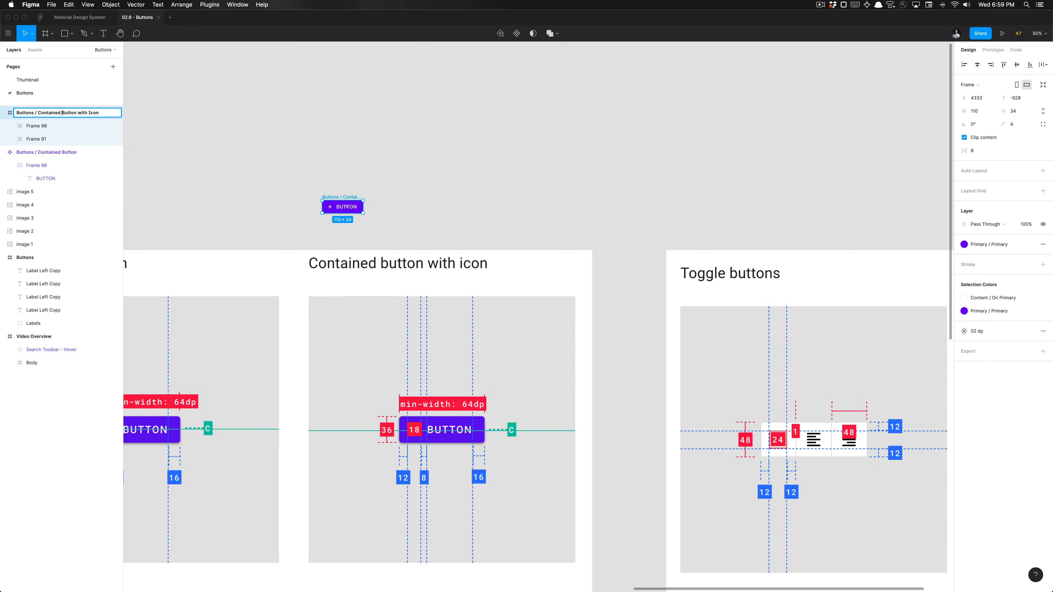
pyautogui.press('Return')
pyautogui.click(407, 173)
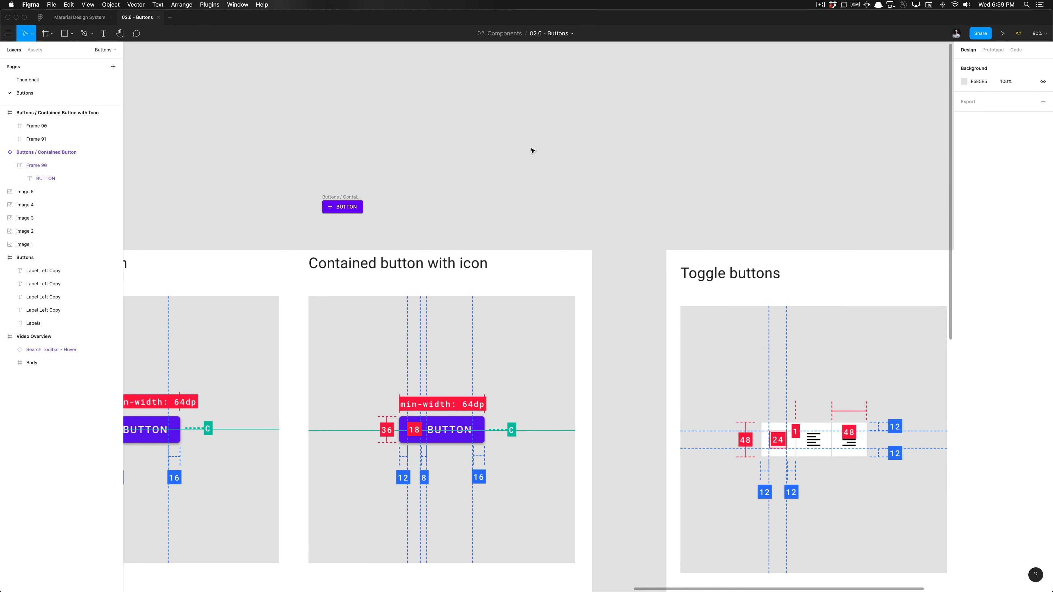
# Step: Turn the contained button with icon frame into a component
pyautogui.scroll(-5, 323, 202)
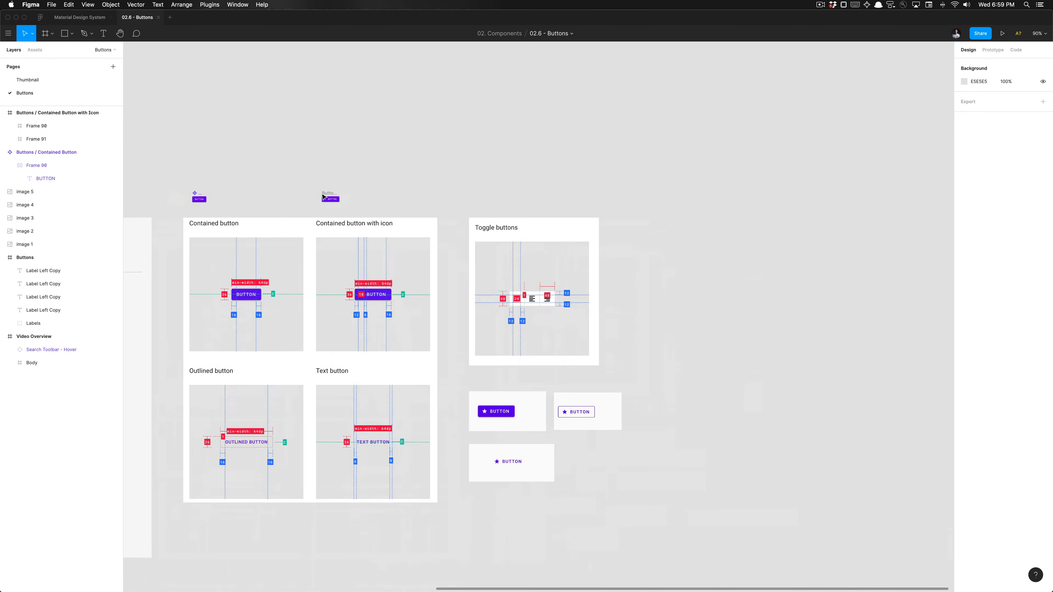
pyautogui.click(330, 197)
pyautogui.hotkey('ctrl', 'alt', 'k')
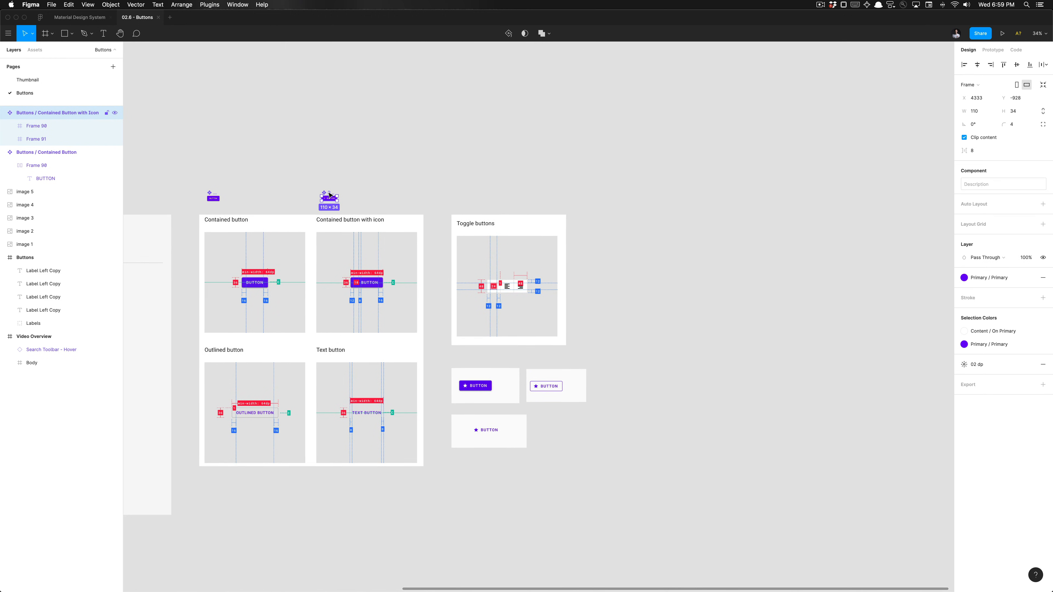
# Step: Move the button with icon component beside the contained button component, leaving a 36 px gap between them
pyautogui.scroll(5, 329, 198)
pyautogui.hscroll(-2, 329, 203)
pyautogui.scroll(-3, 378, 203)
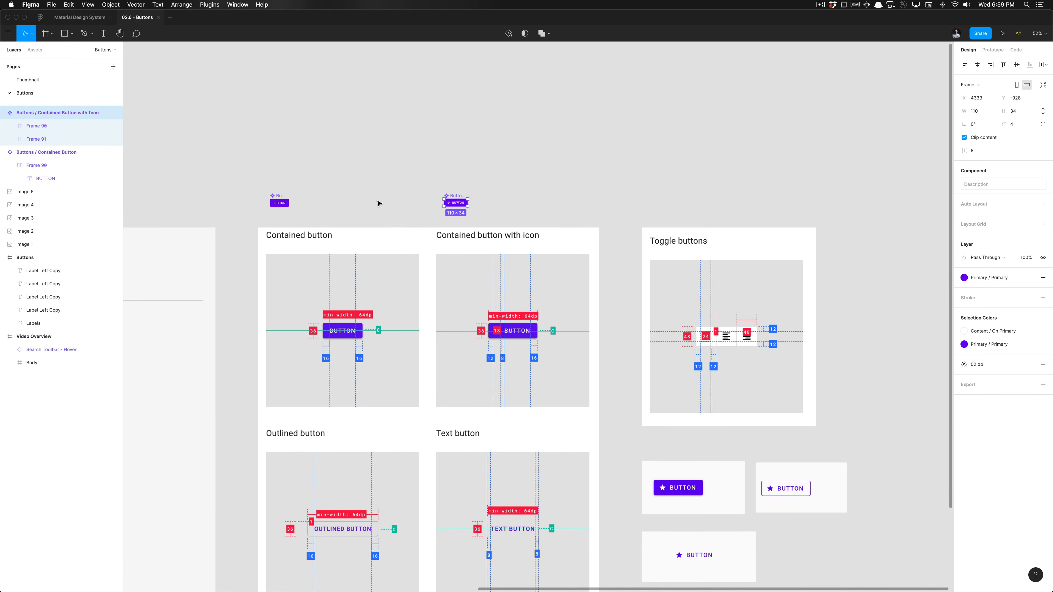
pyautogui.moveTo(465, 207); pyautogui.dragTo(315, 207)
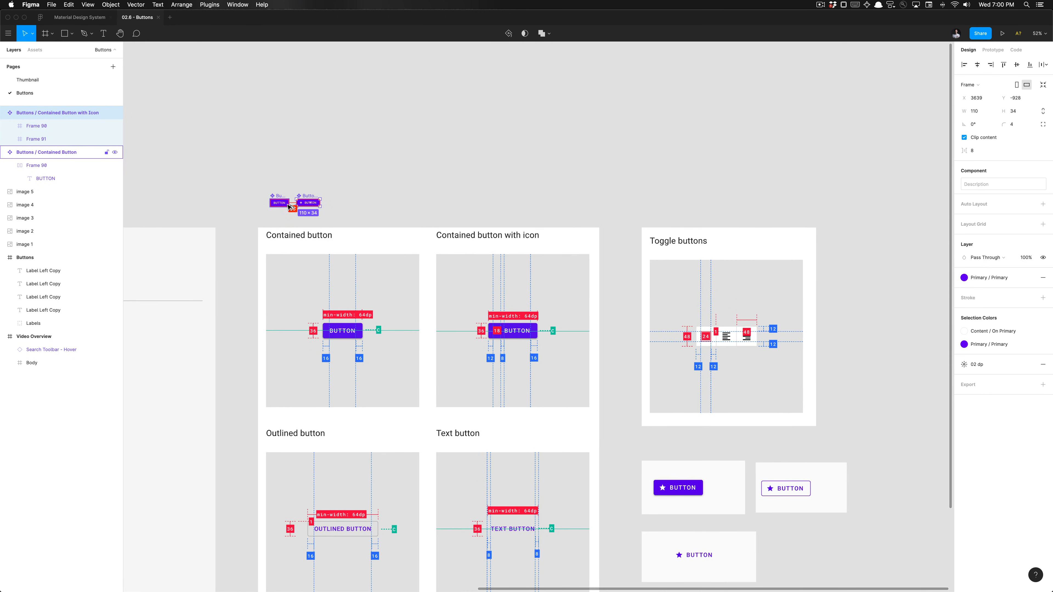
pyautogui.click(401, 197)
# Step: Duplicate both contained button components as instances and place the copies at Y 902, beneath the outlined button in its spec image
pyautogui.scroll(-1, 400, 197)
pyautogui.scroll(-3, 401, 197)
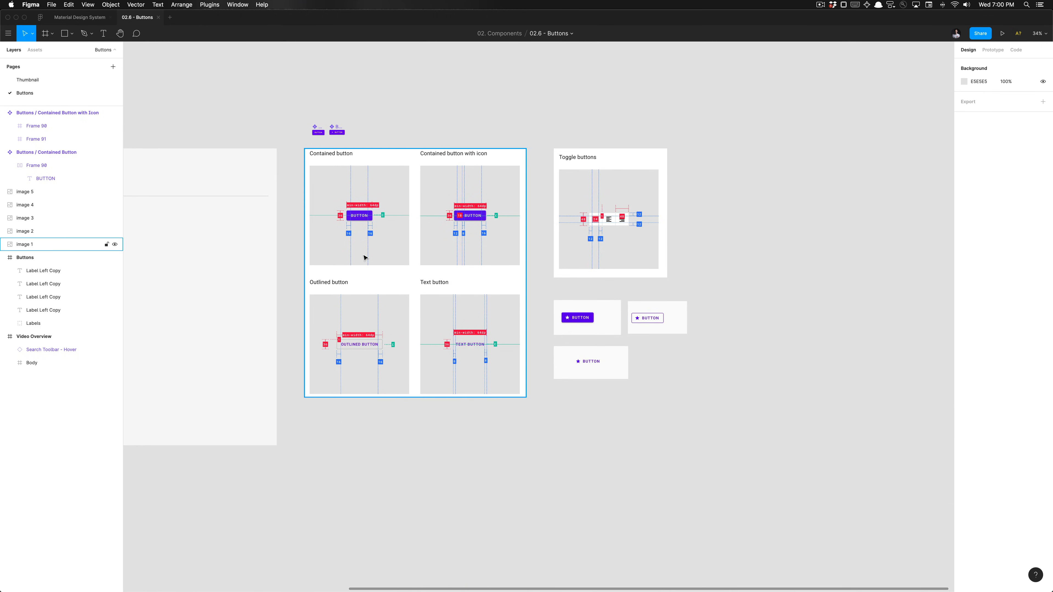
pyautogui.scroll(2, 364, 258)
pyautogui.click(303, 128)
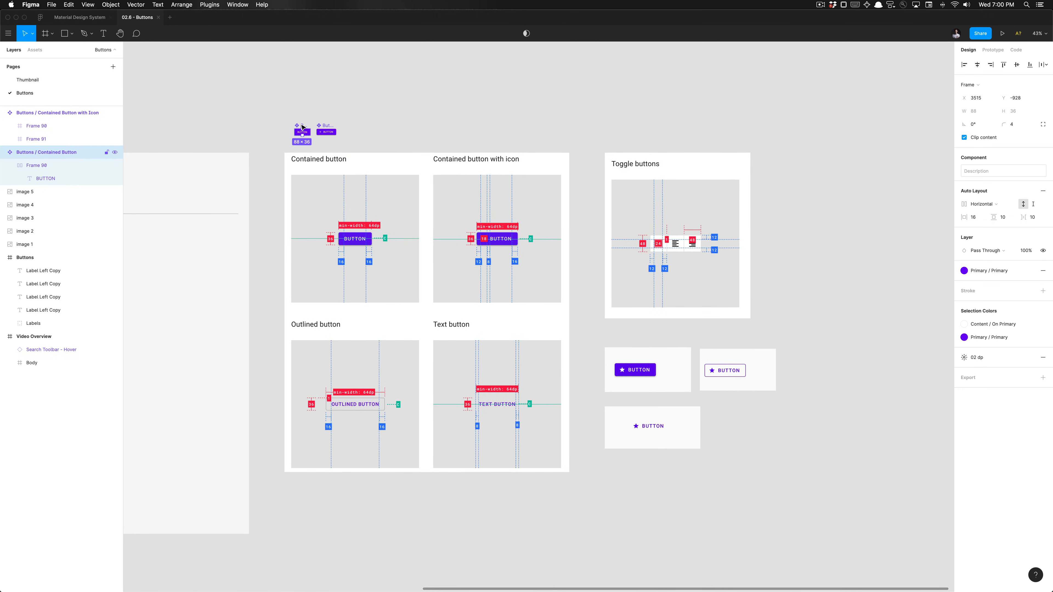
pyautogui.keyDown('shift'); pyautogui.click(326, 130); pyautogui.keyUp('shift')
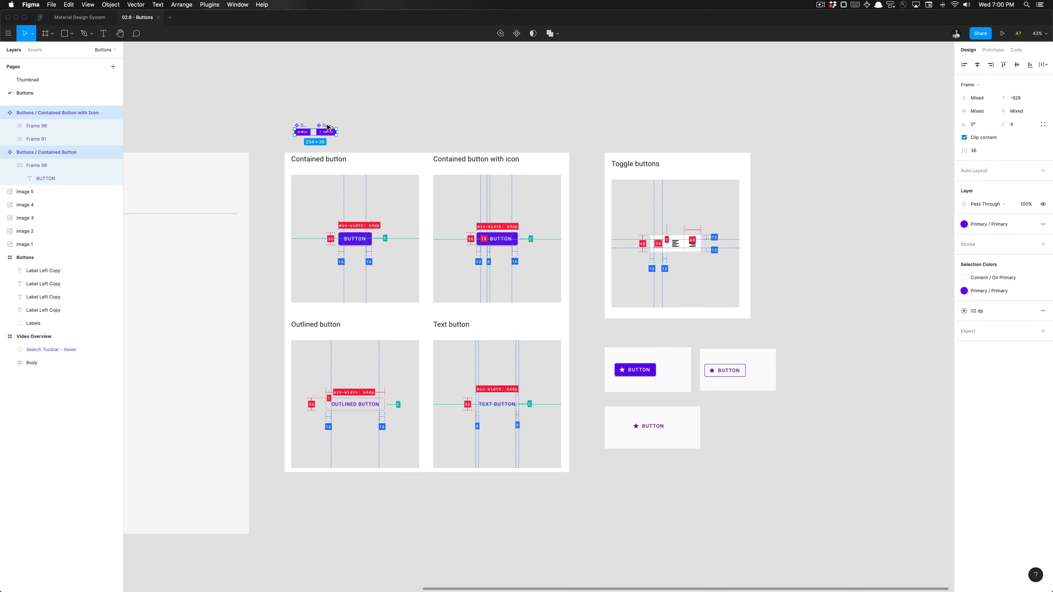
pyautogui.moveTo(330, 130); pyautogui.dragTo(331, 399)
pyautogui.press('super+q')
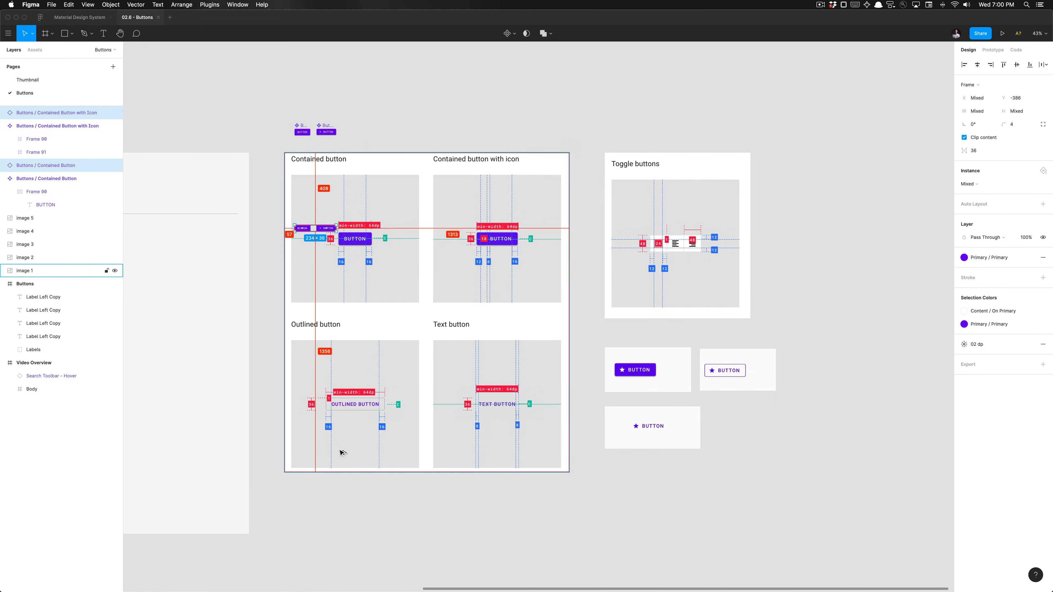
pyautogui.moveTo(325, 229); pyautogui.dragTo(341, 457)
pyautogui.scroll(3, 341, 456)
pyautogui.scroll(5, 341, 456)
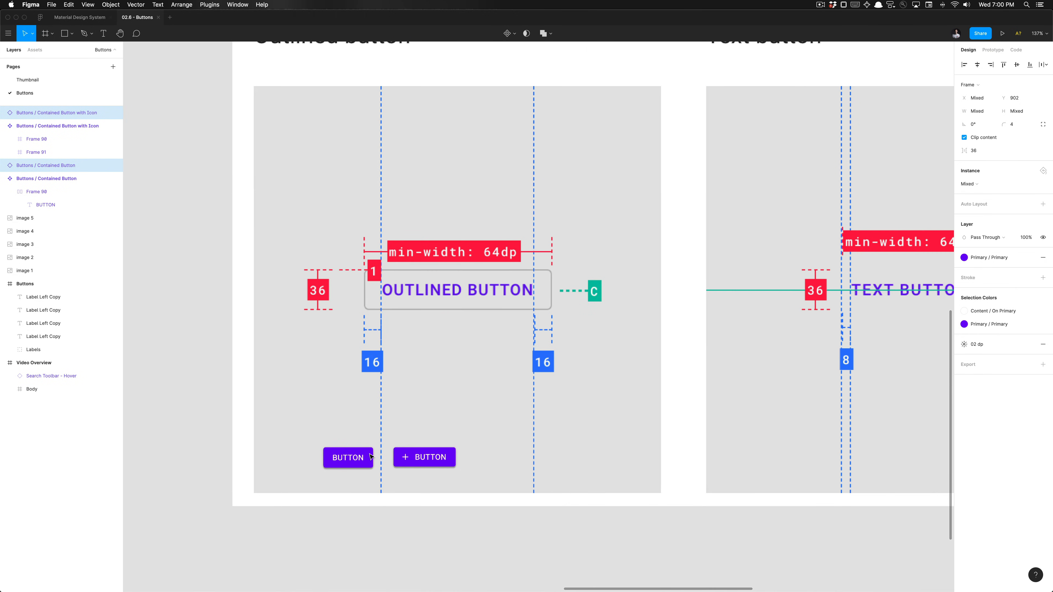
pyautogui.scroll(-5, 365, 457)
pyautogui.scroll(10, 378, 448)
pyautogui.hscroll(5, 378, 448)
pyautogui.scroll(-8, 254, 400)
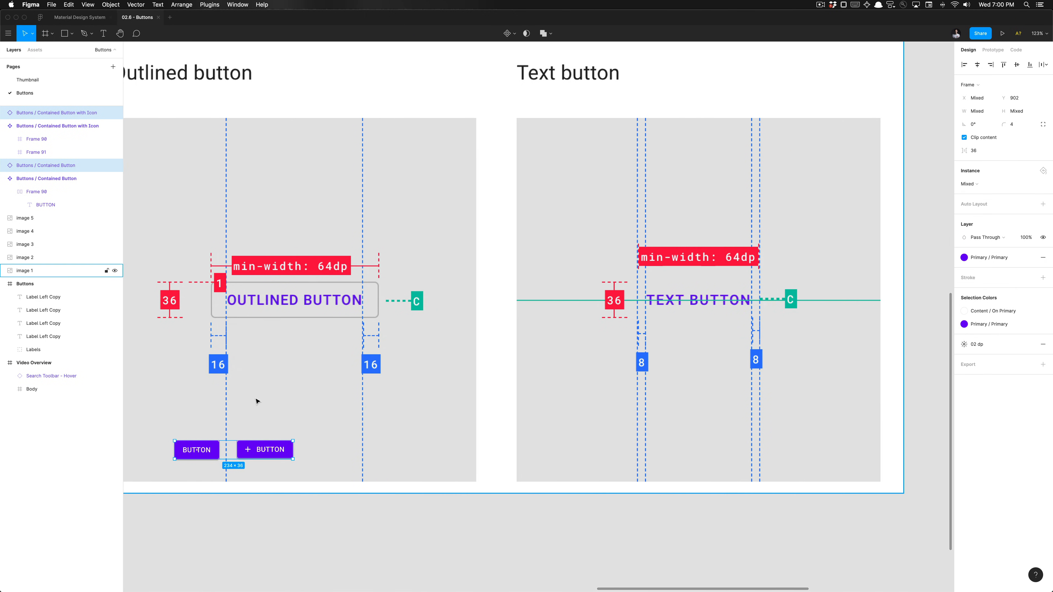
# Step: Remove the 02 dp shadow from both button copies and detach them from their main components
pyautogui.scroll(3, 257, 401)
pyautogui.hscroll(-3, 256, 401)
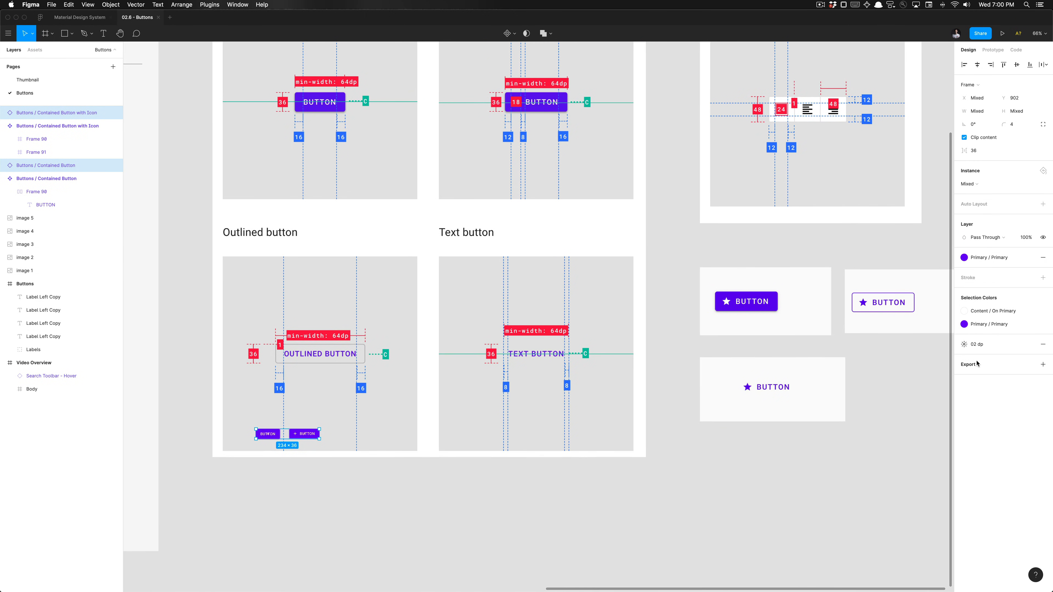
pyautogui.click(1043, 344)
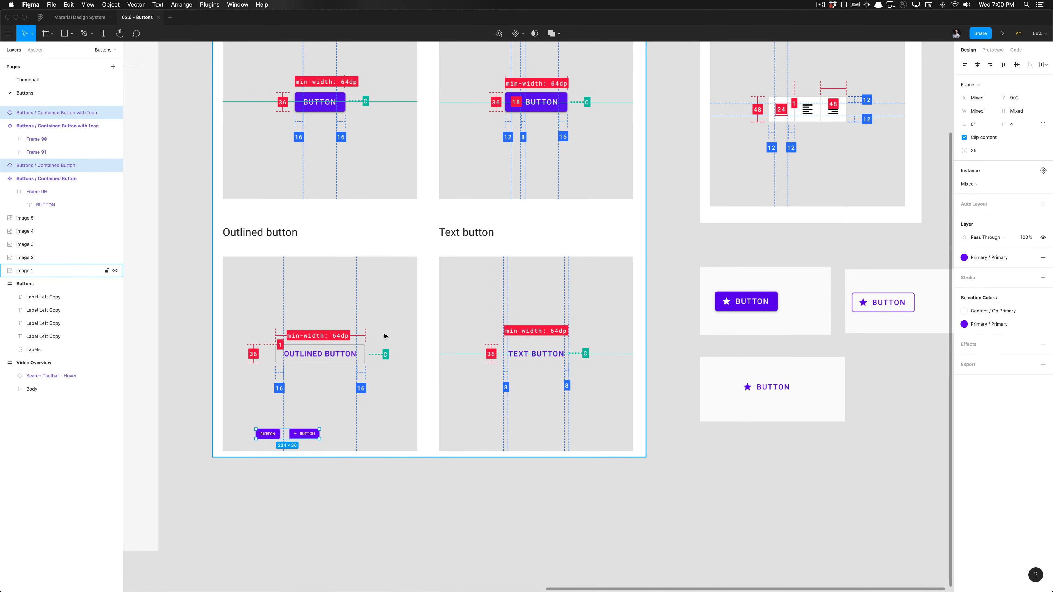
pyautogui.press('alt')
pyautogui.press('super+alt+b')
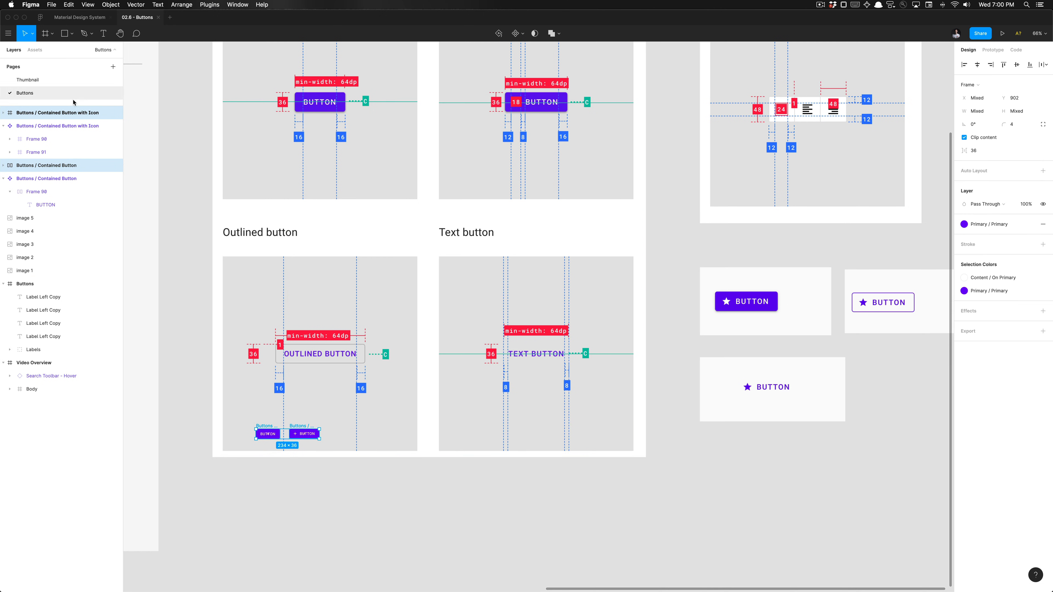
pyautogui.click(294, 493)
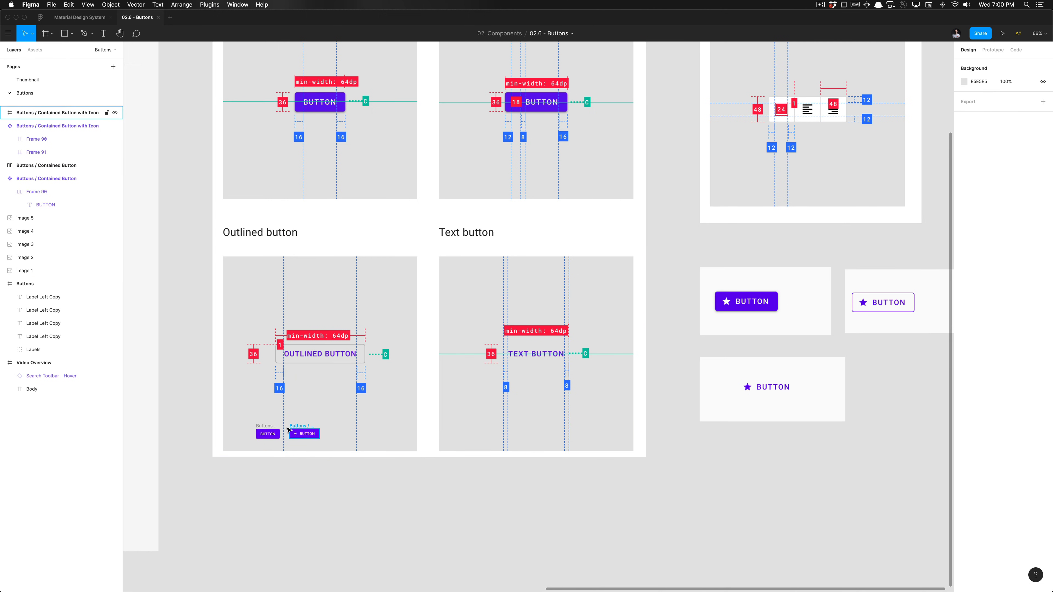
# Step: Remove auto layout from the plain button copy beneath the outlined button spec
pyautogui.click(266, 434)
pyautogui.hotkey('shift', '2')
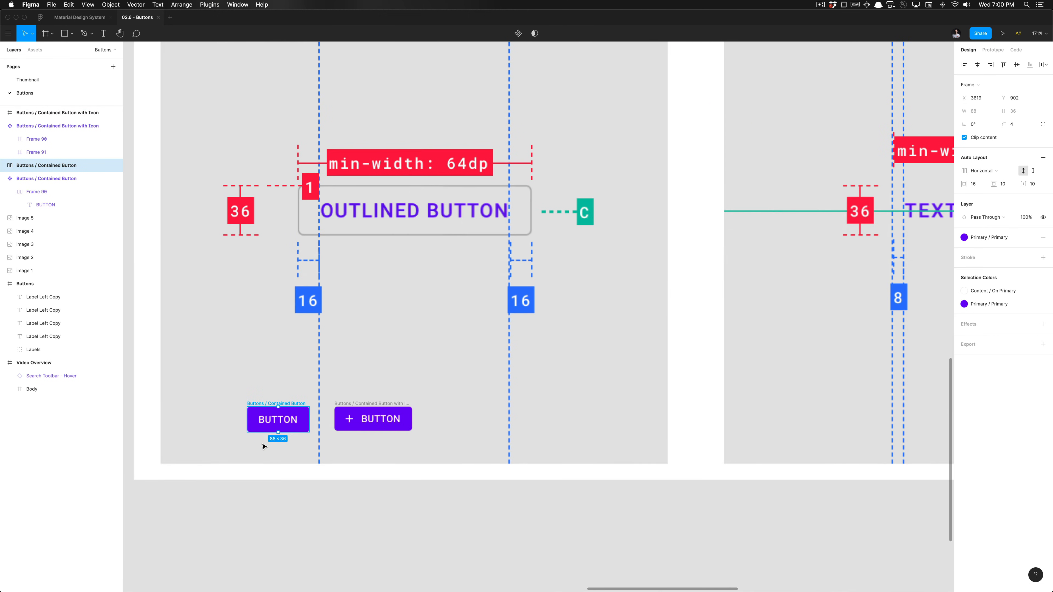
pyautogui.hotkey('shift', 'alt', 'a')
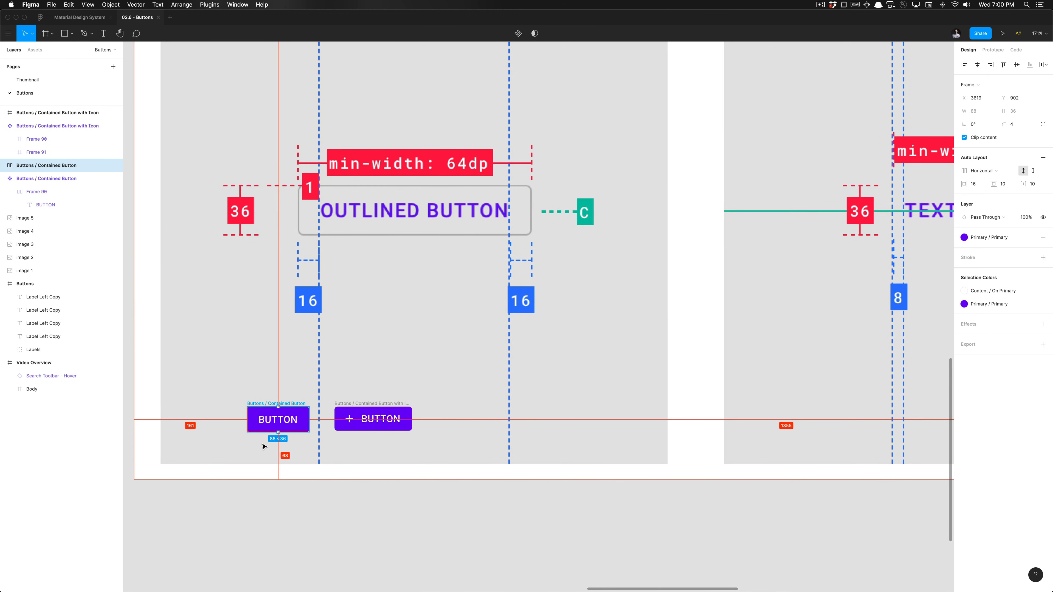
pyautogui.scroll(-3, 282, 500)
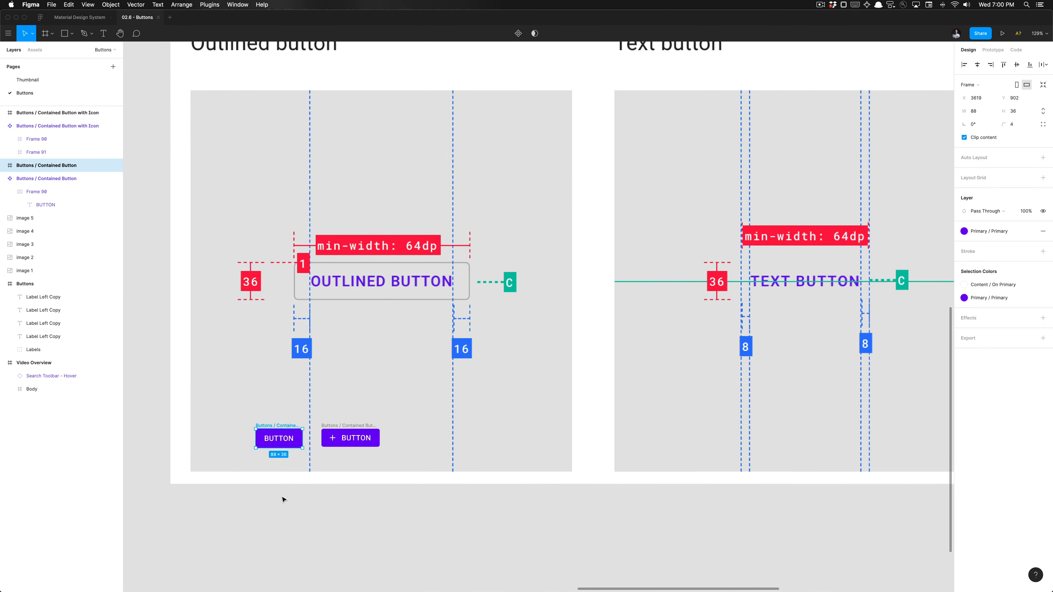
# Step: Examine the outlined button spec image alongside the two detached button copies
pyautogui.hscroll(-2, 290, 477)
pyautogui.scroll(1, 290, 477)
pyautogui.click(373, 445)
pyautogui.keyDown('shift'); pyautogui.click(305, 454); pyautogui.keyUp('shift')
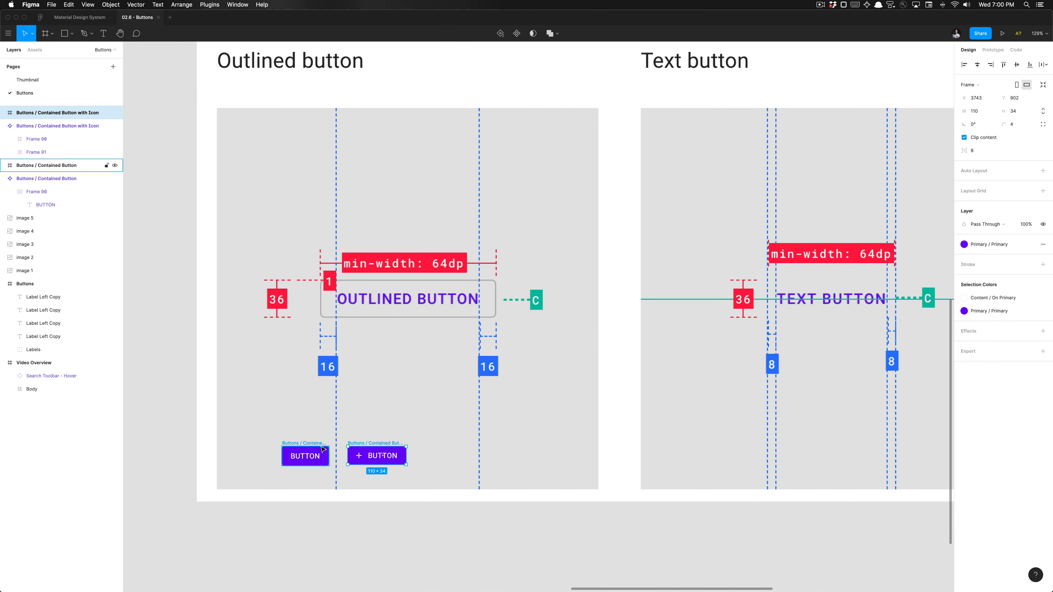
pyautogui.hotkey('shift', '2')
pyautogui.scroll(-5, 277, 441)
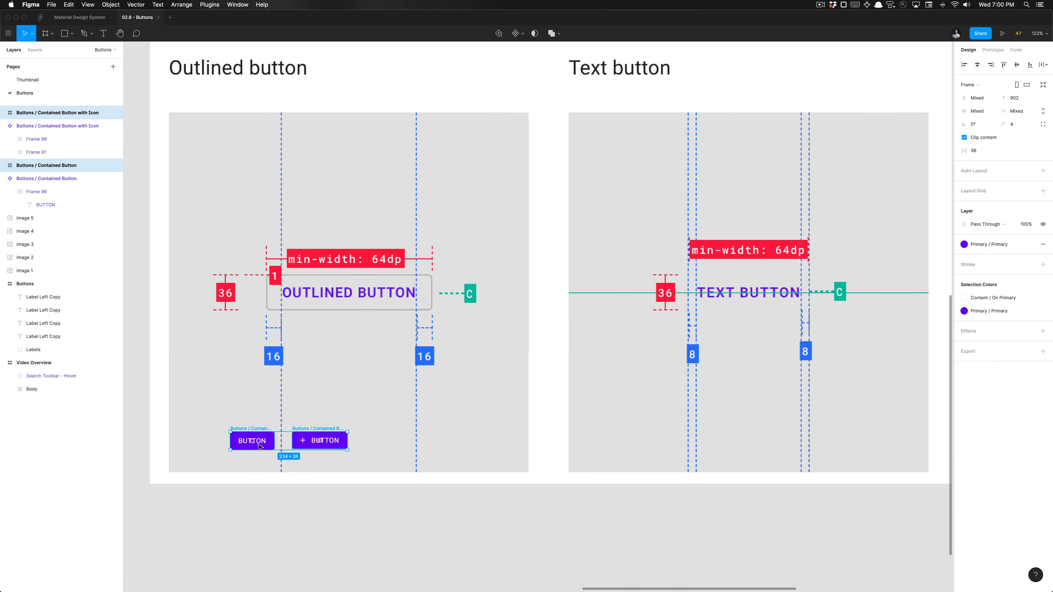
pyautogui.scroll(5, 260, 447)
pyautogui.scroll(2, 266, 434)
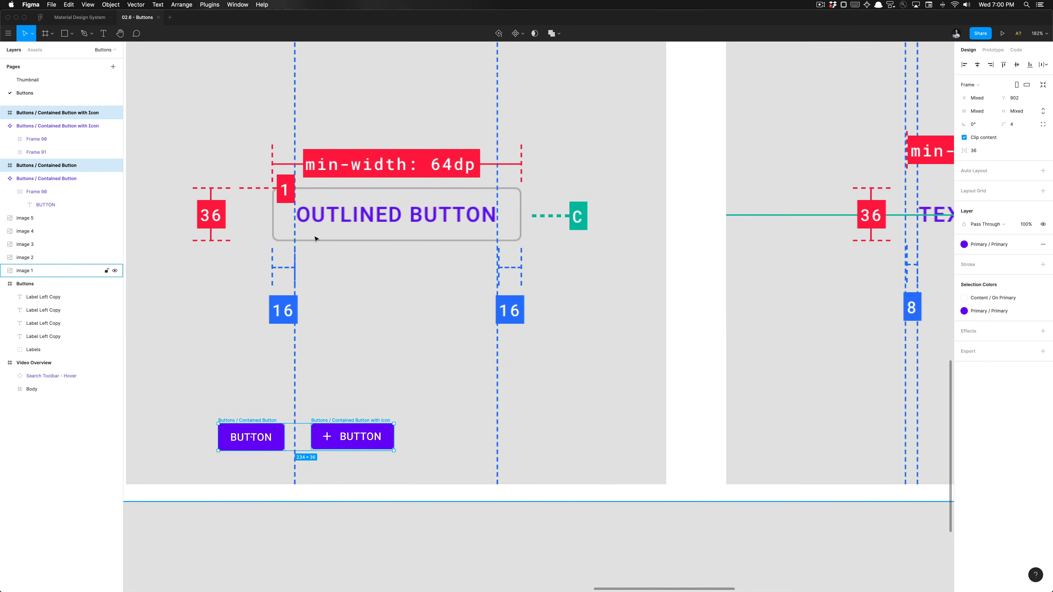
pyautogui.scroll(-5, 293, 247)
pyautogui.scroll(3, 293, 246)
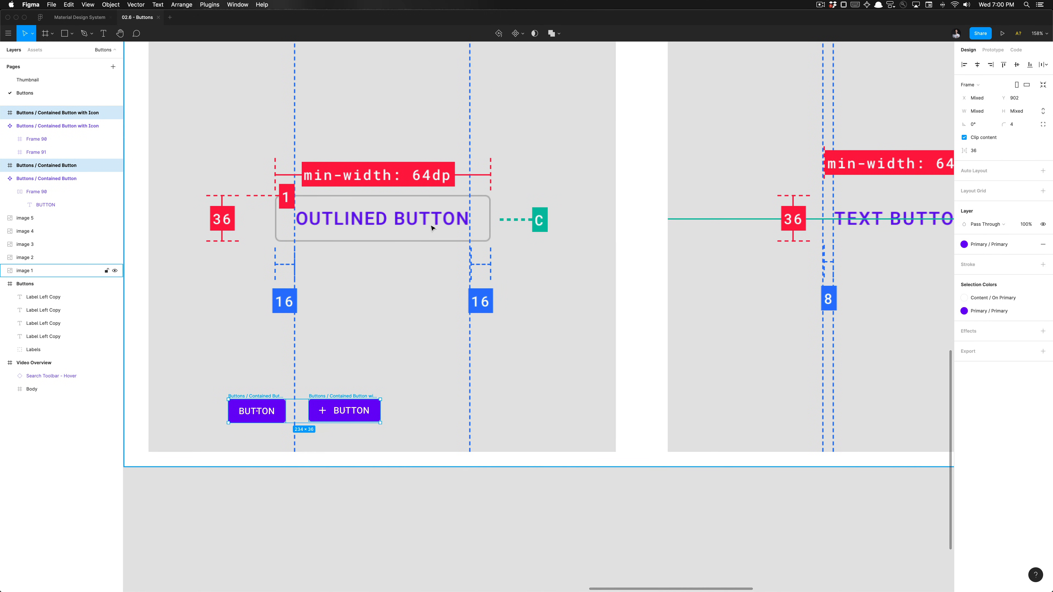
# Step: Add auto layout to the plain button copy's outer frame
pyautogui.keyDown('super'); pyautogui.click(246, 413); pyautogui.keyUp('super')
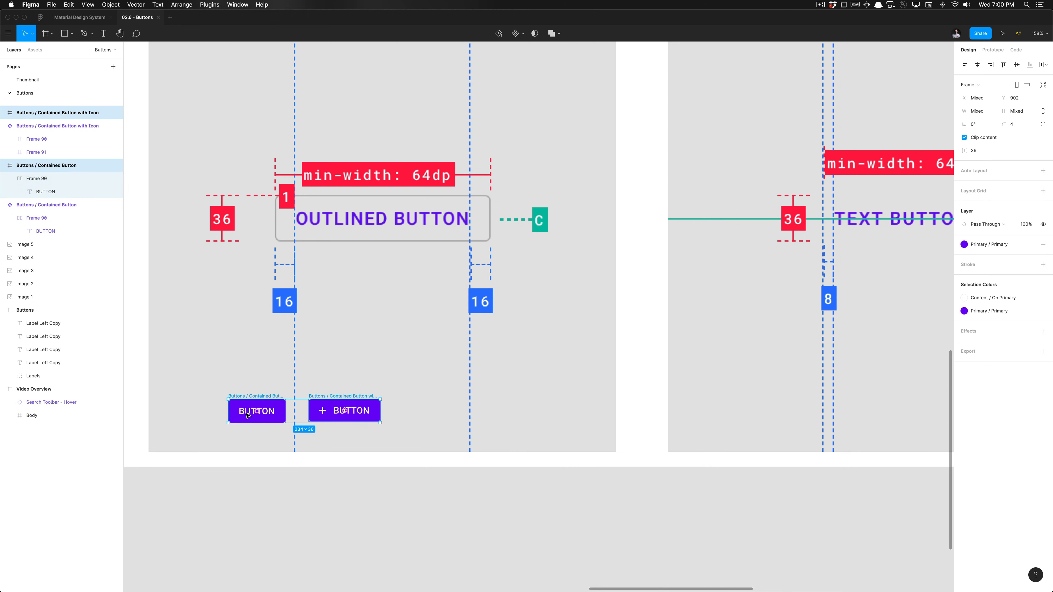
pyautogui.click(251, 397)
pyautogui.hotkey('shift', 'a')
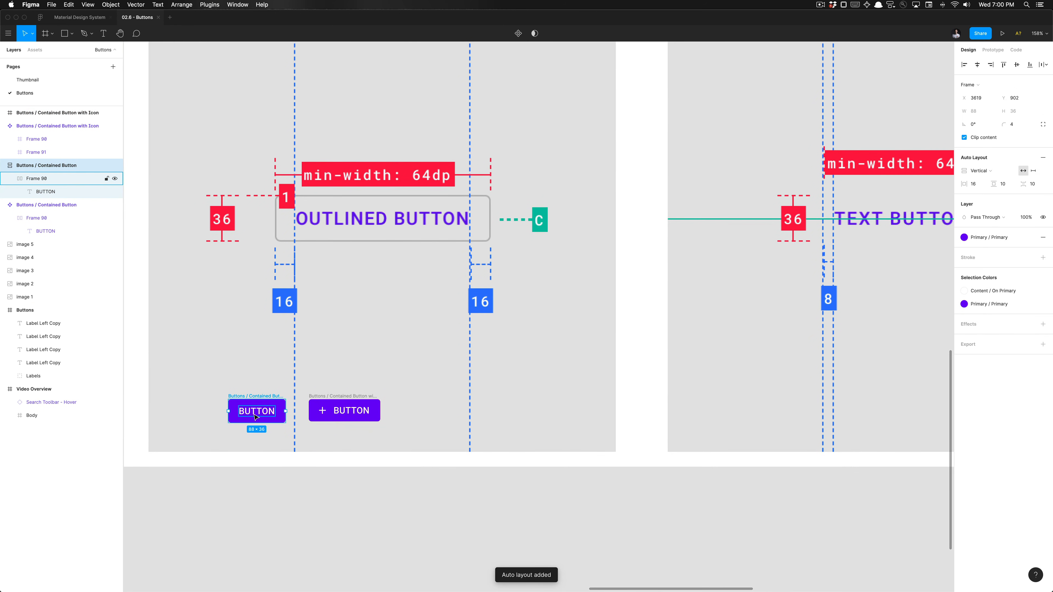
# Step: Change the plain button copy's label to "outlined Button" and move the button clear of its neighbour to X 3513
pyautogui.click(254, 414)
pyautogui.click(254, 414)
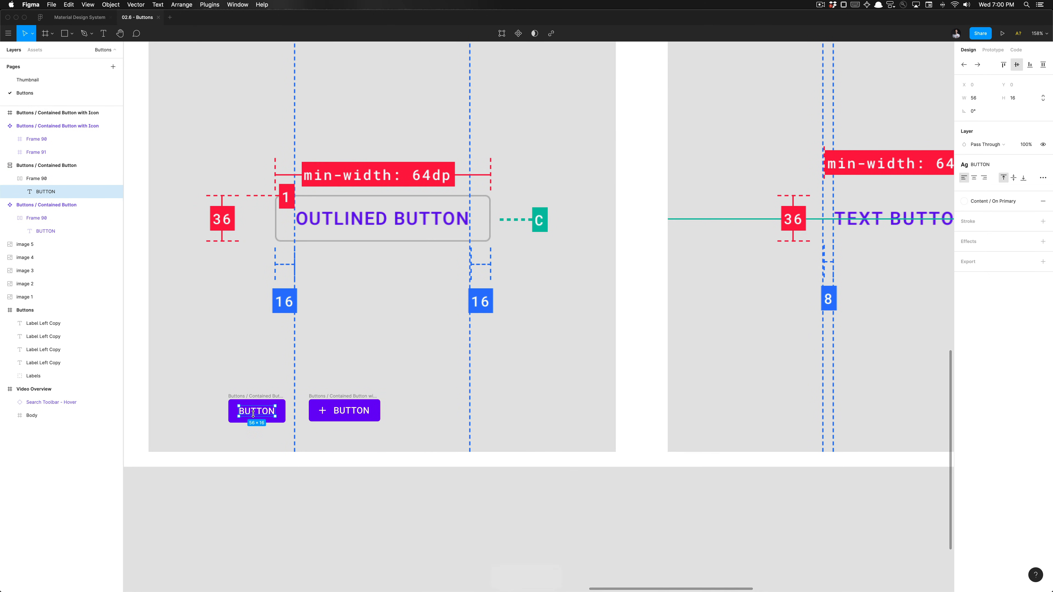
pyautogui.doubleClick(254, 414)
pyautogui.write('P')
pyautogui.press('BackSpace')
pyautogui.write('outlined B')
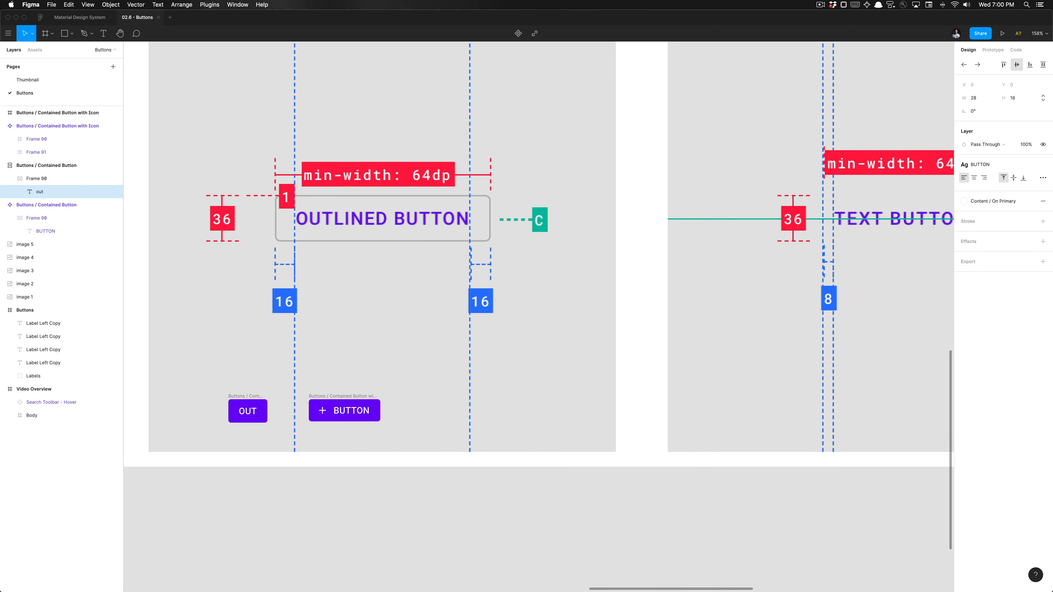
pyautogui.write('utton')
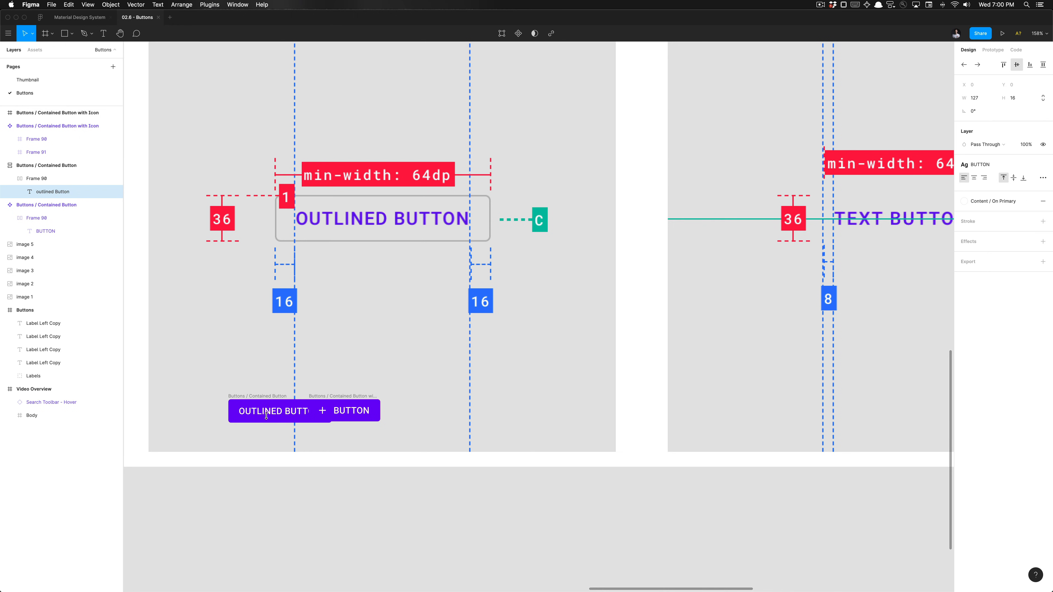
pyautogui.press('Escape')
pyautogui.press('Escape')
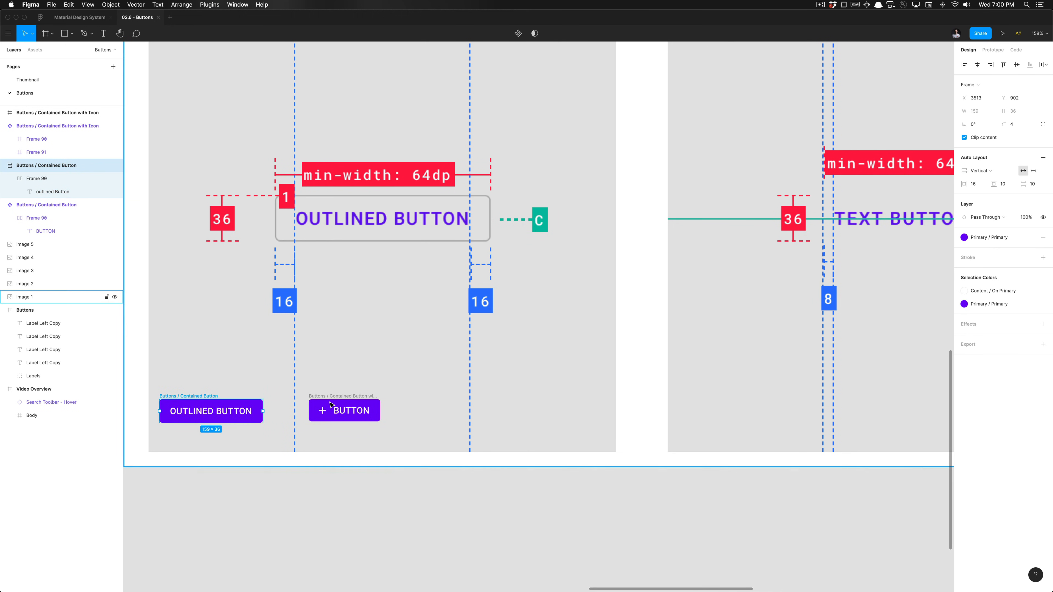
# Step: Insert "Outlined" before BUTTON in the label of the button copy with icon
pyautogui.click(331, 405)
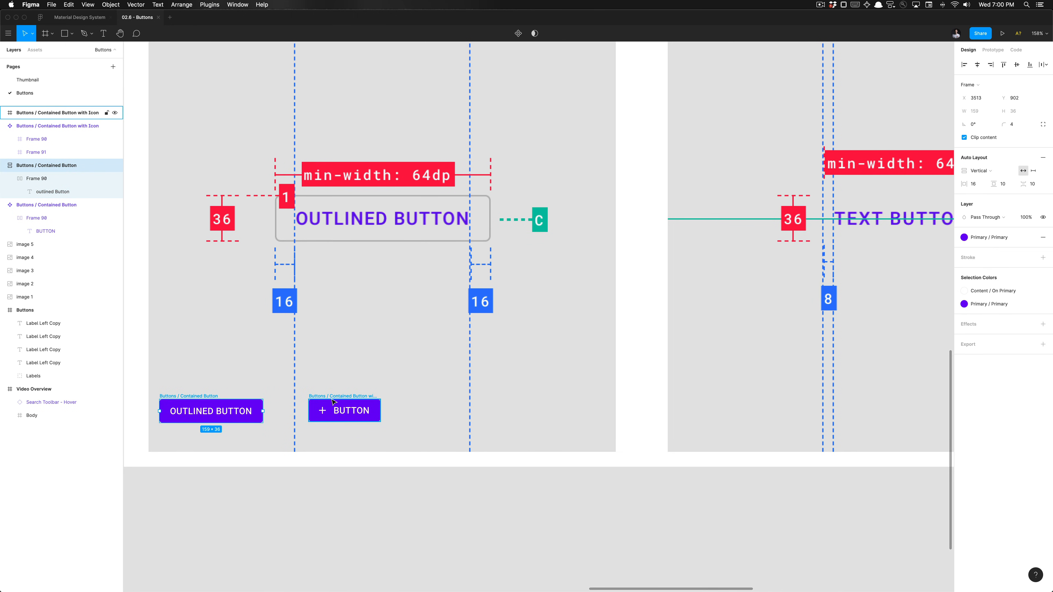
pyautogui.doubleClick(363, 411)
pyautogui.press('Left')
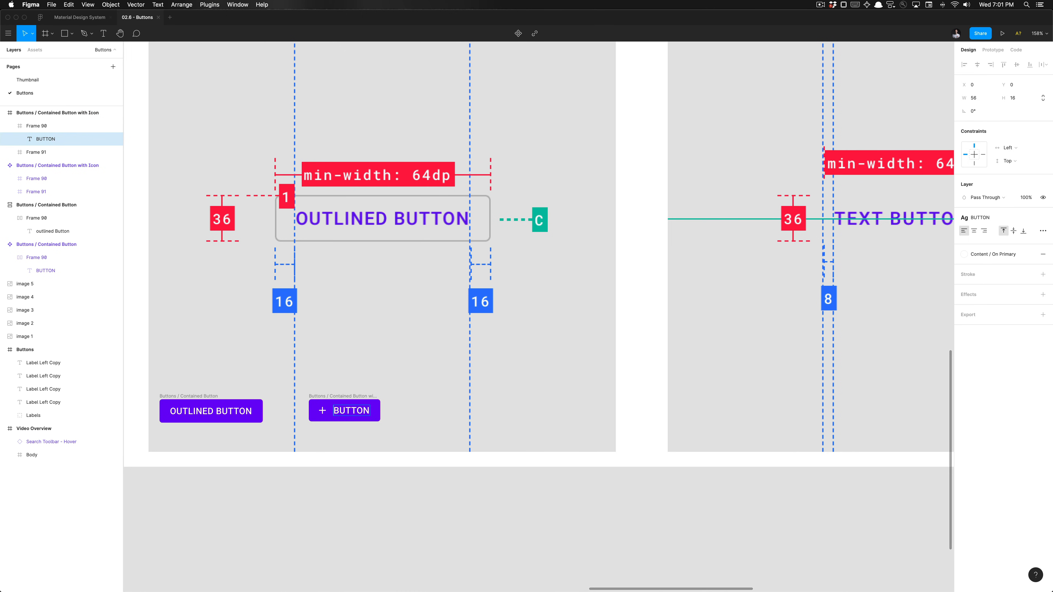
pyautogui.write('Outlined')
pyautogui.press('Escape')
pyautogui.press('Escape')
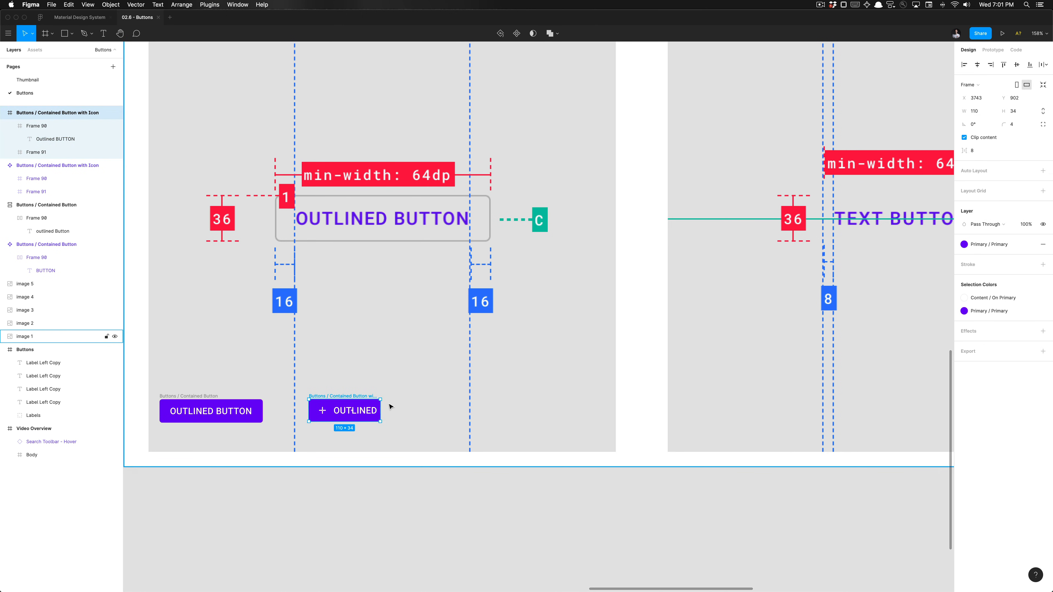
# Step: Widen the button copy with icon to 181 px so its frame encloses the longer label with room beside it
pyautogui.moveTo(380, 409); pyautogui.dragTo(423, 412)
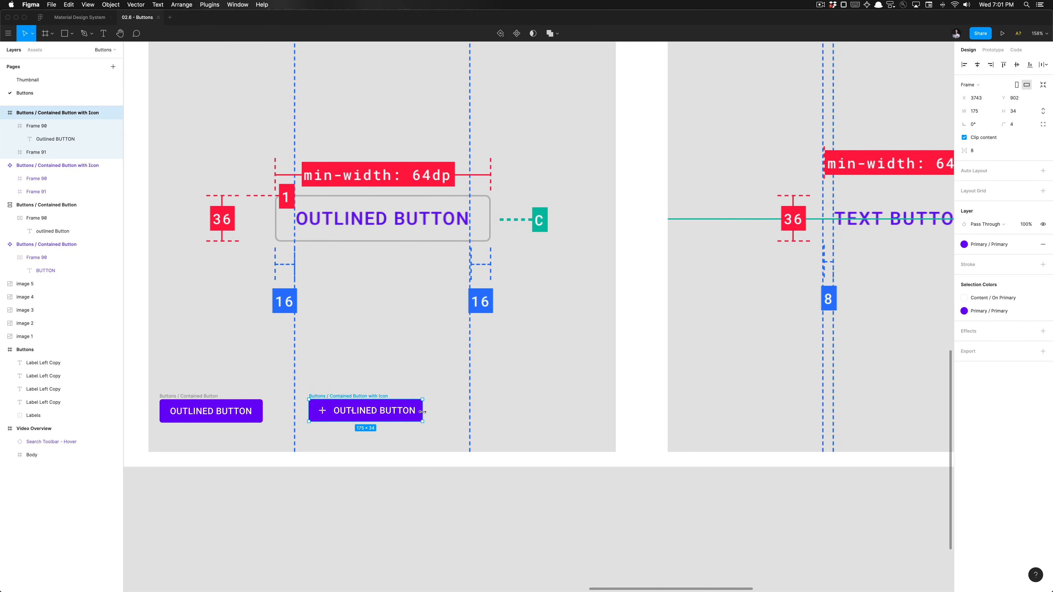
pyautogui.scroll(10, 411, 414)
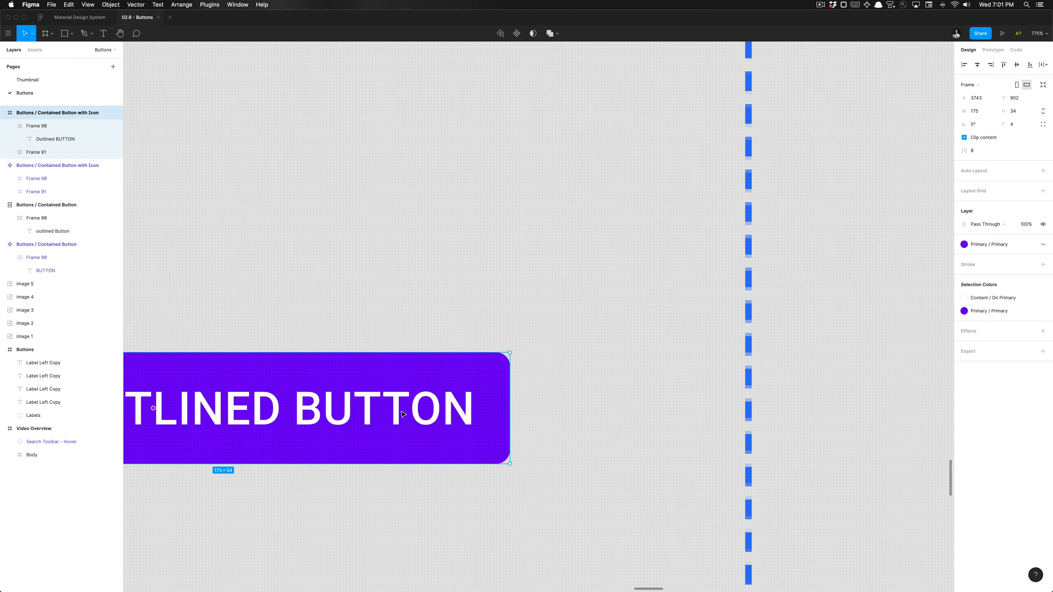
pyautogui.moveTo(509, 417); pyautogui.dragTo(523, 415)
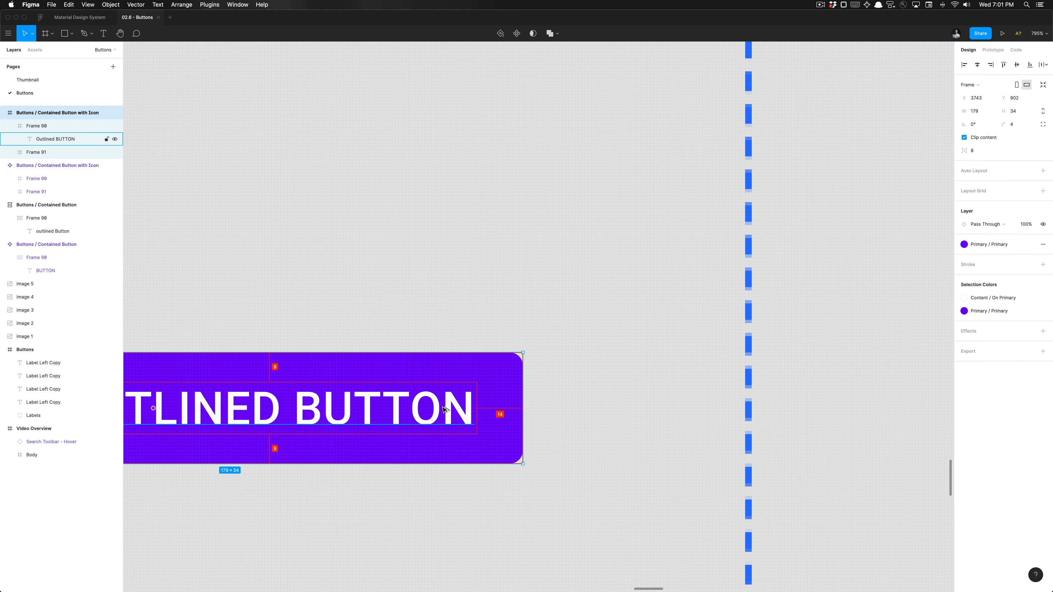
pyautogui.scroll(-1, 443, 410)
pyautogui.scroll(1, 443, 410)
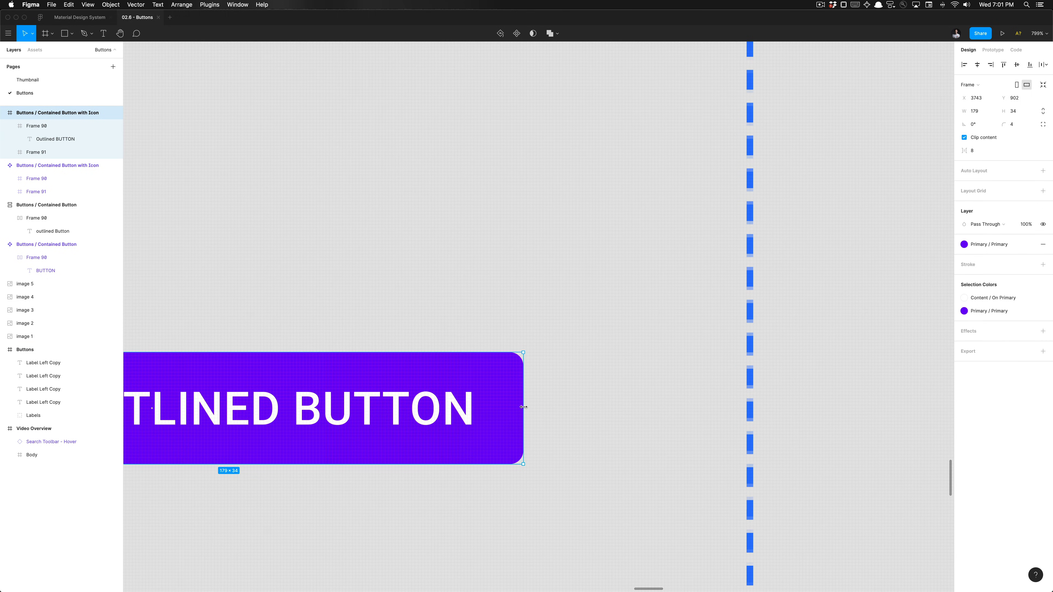
pyautogui.moveTo(523, 407); pyautogui.dragTo(526, 407)
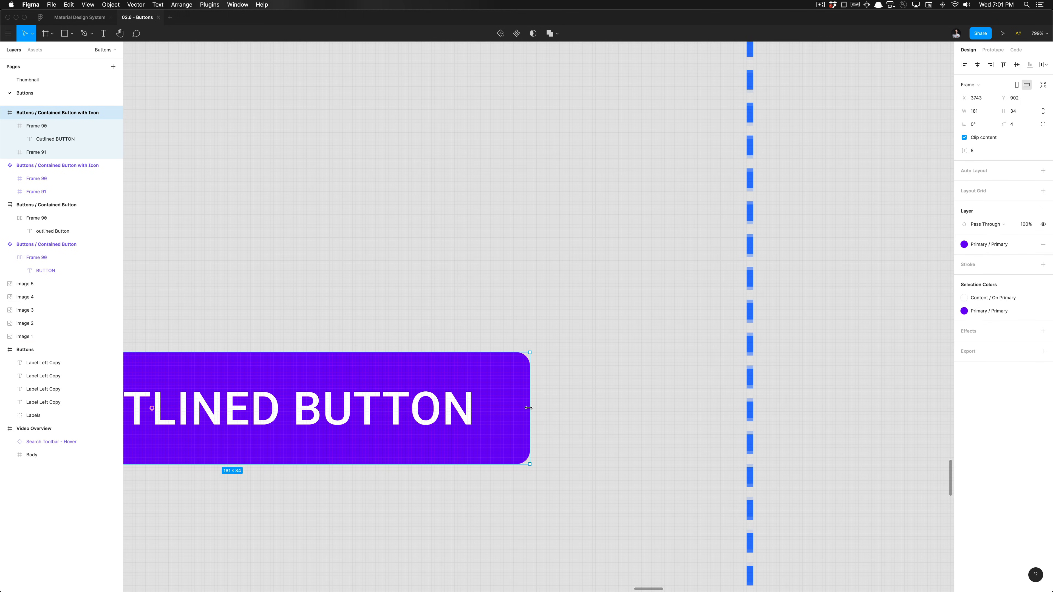
pyautogui.scroll(-10, 444, 410)
pyautogui.scroll(-2, 445, 410)
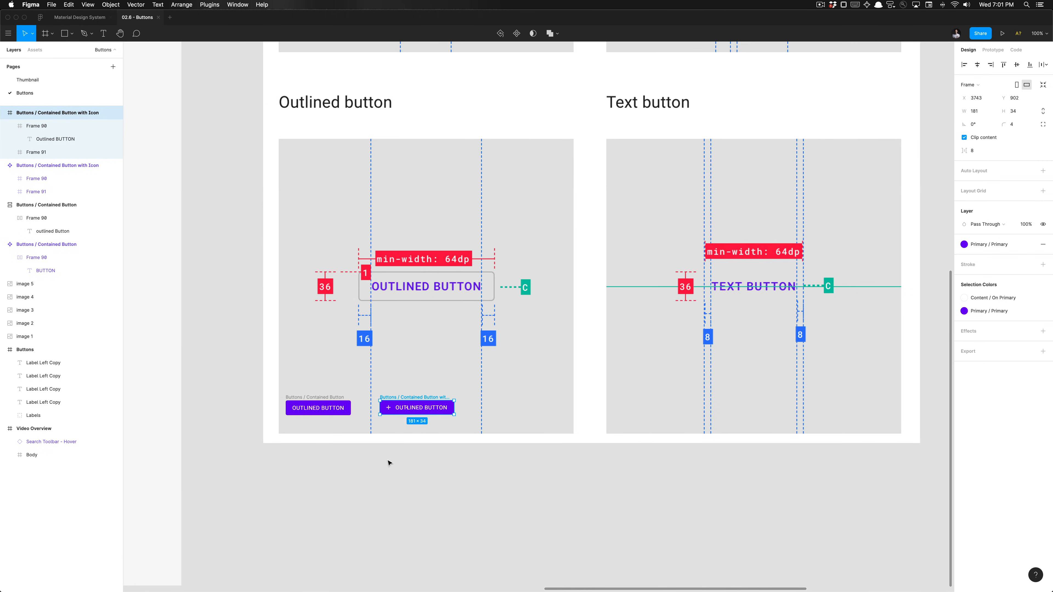
pyautogui.click(390, 463)
pyautogui.scroll(4, 291, 376)
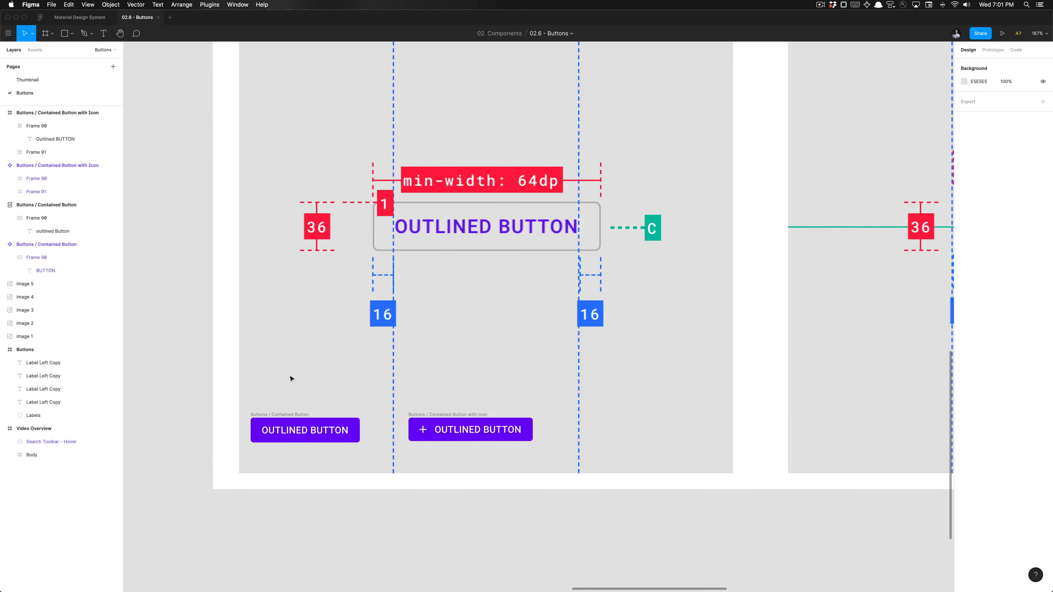
pyautogui.click(290, 414)
pyautogui.keyDown('shift'); pyautogui.click(468, 415); pyautogui.keyUp('shift')
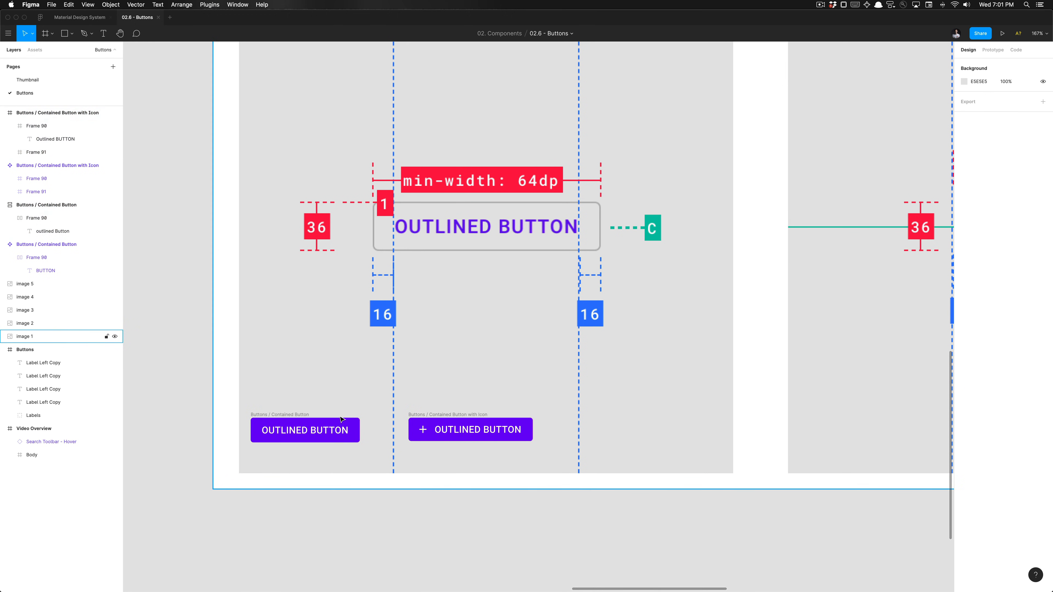
pyautogui.click(287, 415)
pyautogui.click(449, 415)
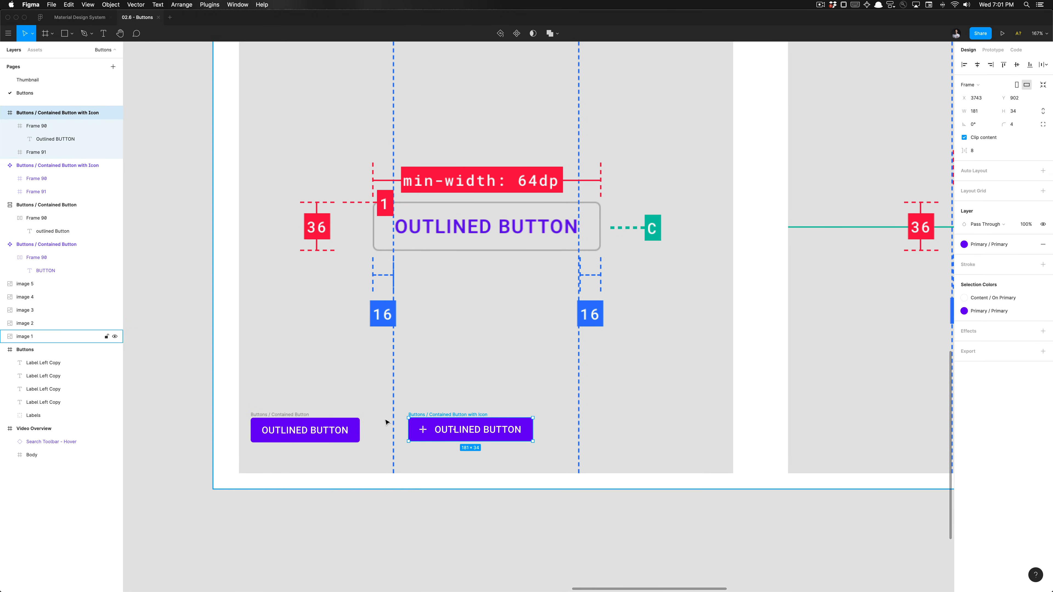
# Step: Set the height of the main Buttons / Contained Button with Icon component to 36 px
pyautogui.scroll(-5, 450, 428)
pyautogui.scroll(5, 326, 321)
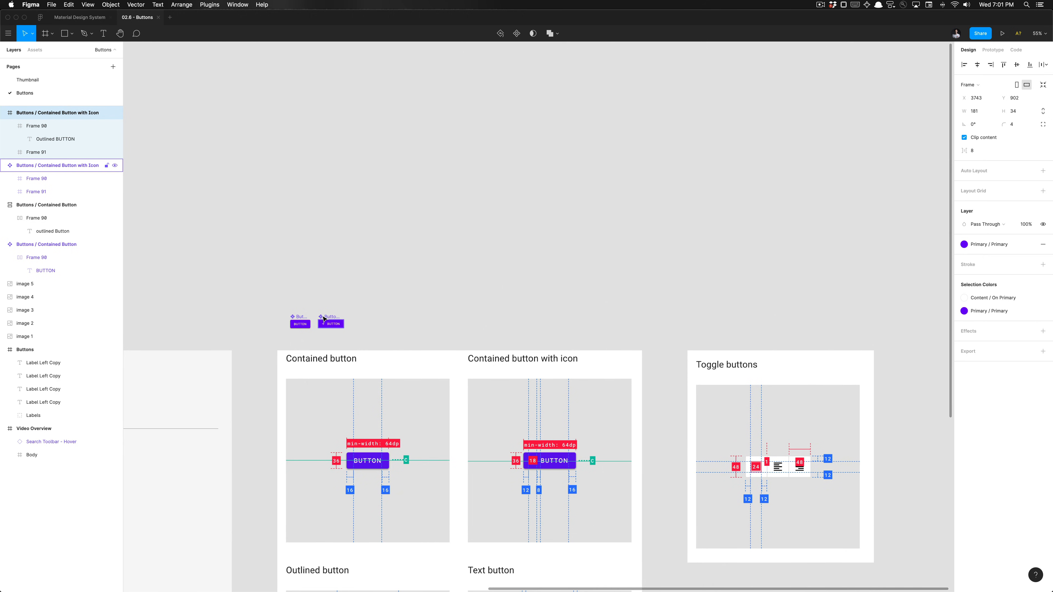
pyautogui.click(326, 321)
pyautogui.scroll(10, 326, 320)
pyautogui.hscroll(-3, 324, 320)
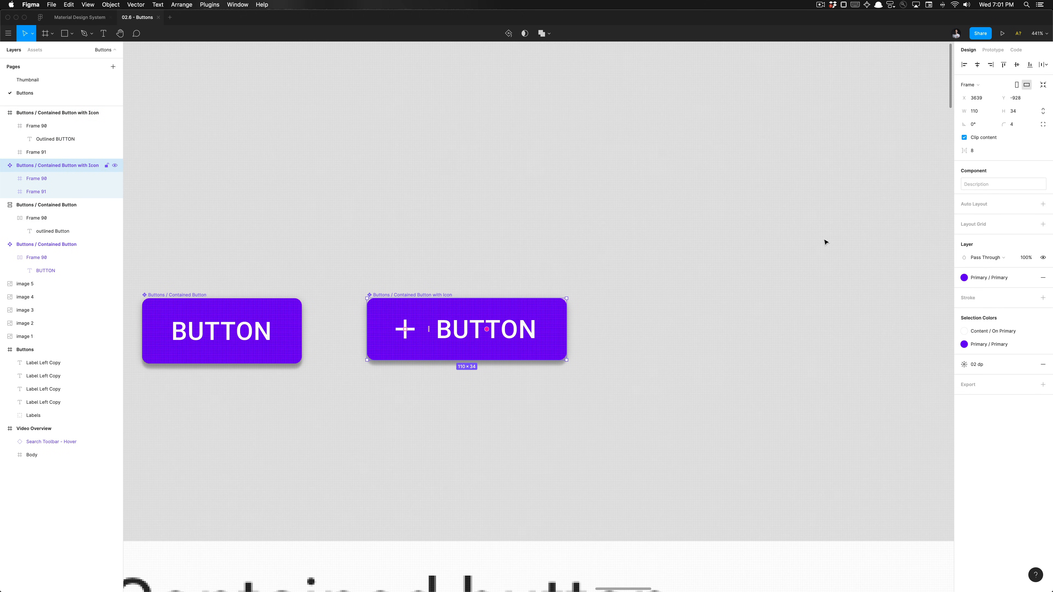
pyautogui.click(1027, 114)
pyautogui.write('36')
pyautogui.press('Return')
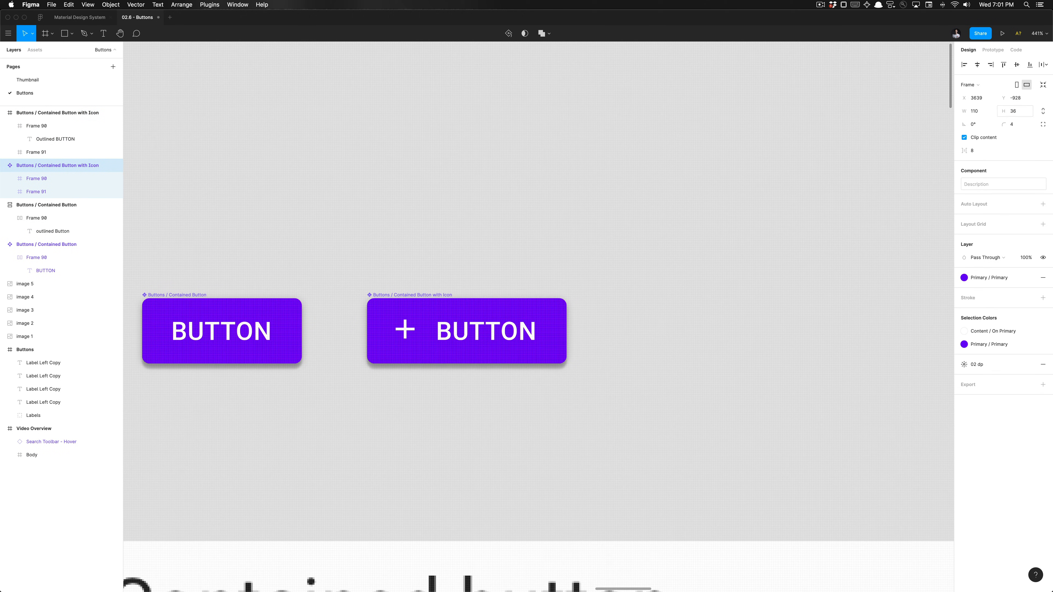
# Step: Check the placement of the plus icon inside the resized contained button with icon component
pyautogui.press('alt')
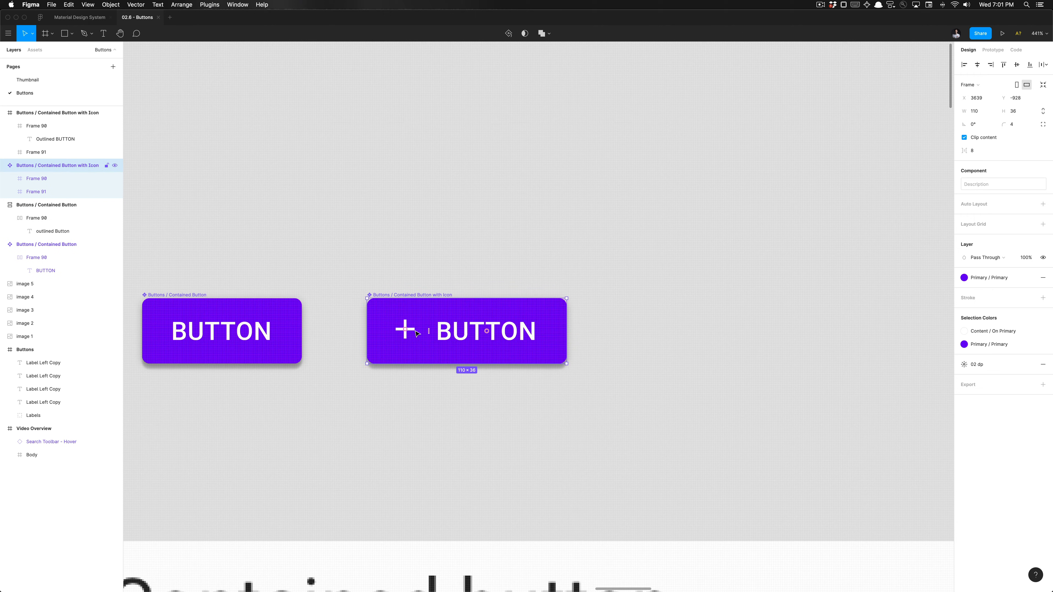
pyautogui.keyDown('super'); pyautogui.click(408, 341); pyautogui.keyUp('super')
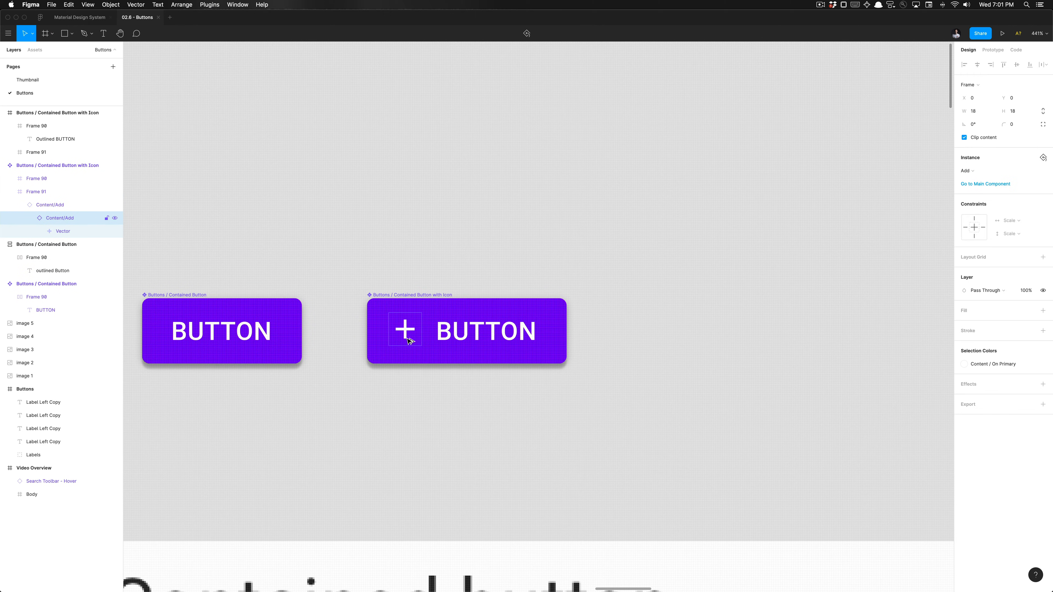
pyautogui.click(448, 361)
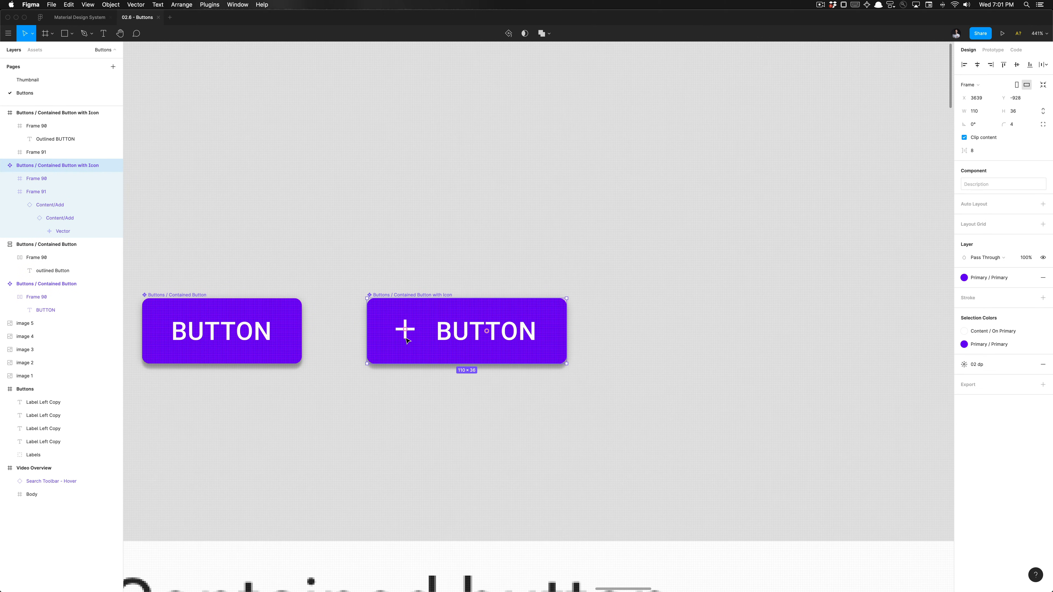
# Step: Move the Content/Add icon in the Contained Button with Icon component down to Y 1 and check its margins
pyautogui.keyDown('super'); pyautogui.click(408, 340); pyautogui.keyUp('super')
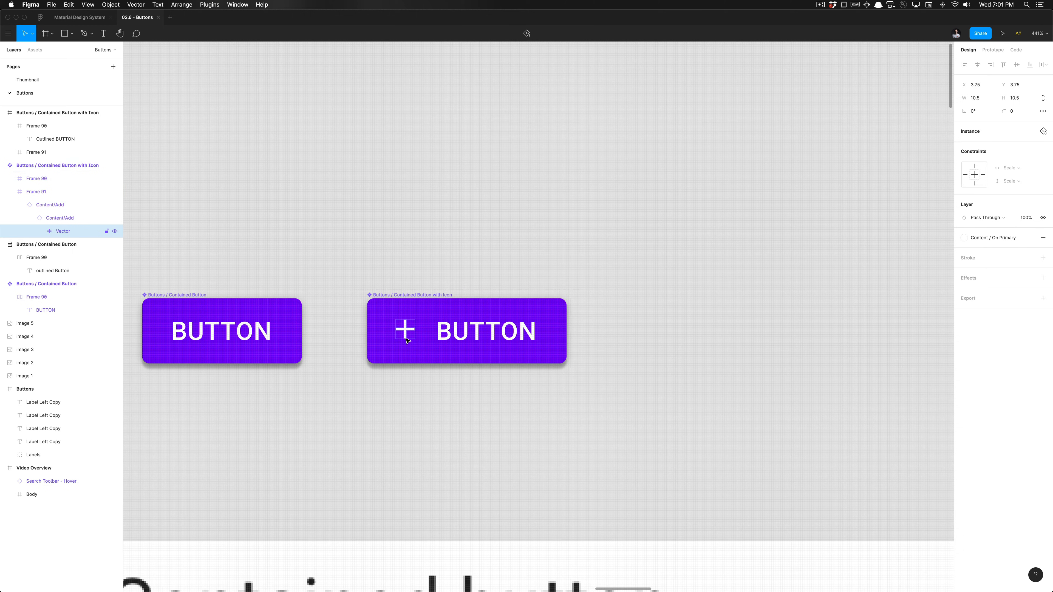
pyautogui.click(407, 339)
pyautogui.click(409, 340)
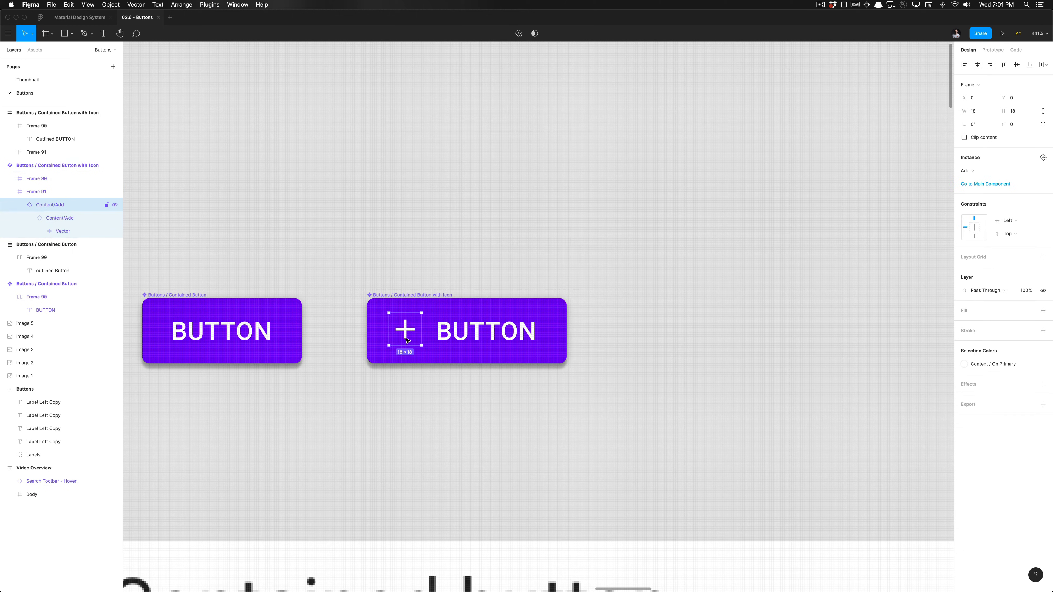
pyautogui.press('alt')
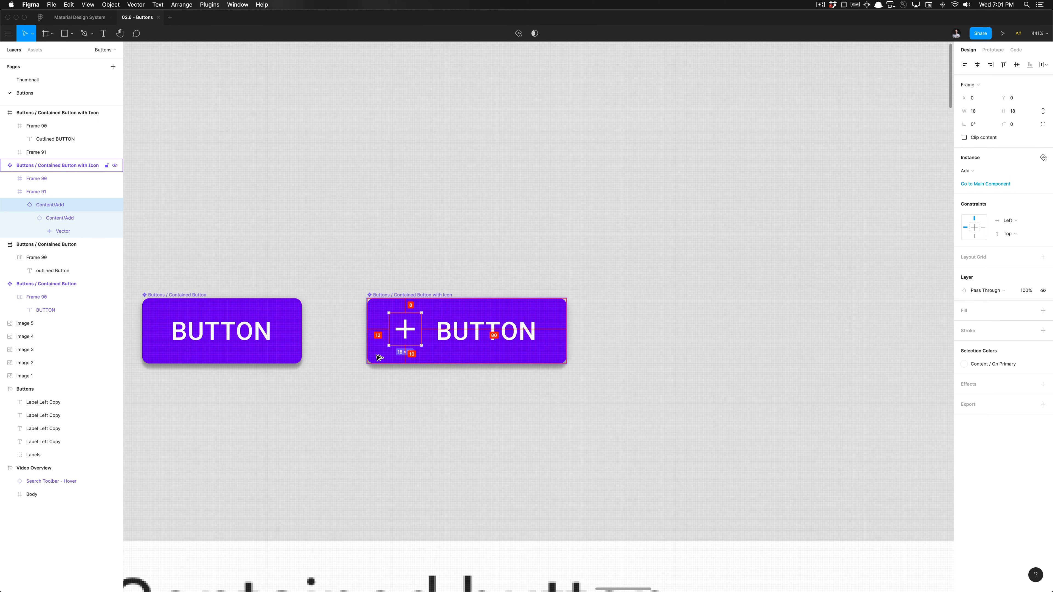
pyautogui.moveTo(391, 346); pyautogui.dragTo(392, 347)
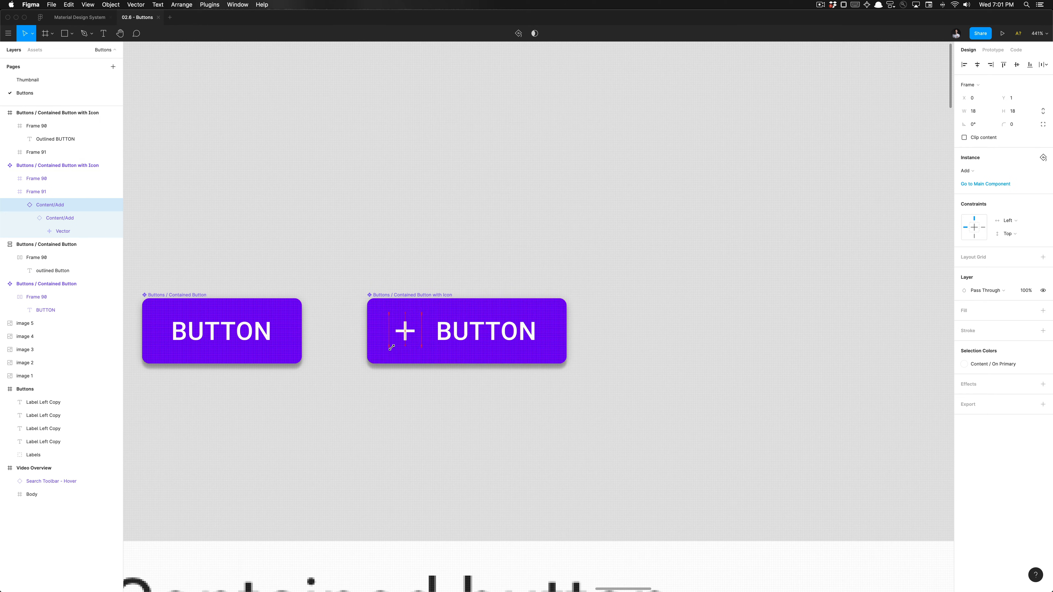
pyautogui.press('alt')
# Step: Ungroup Frame 91 around the plus icon and check the icon's spacing inside the button component
pyautogui.click(66, 193)
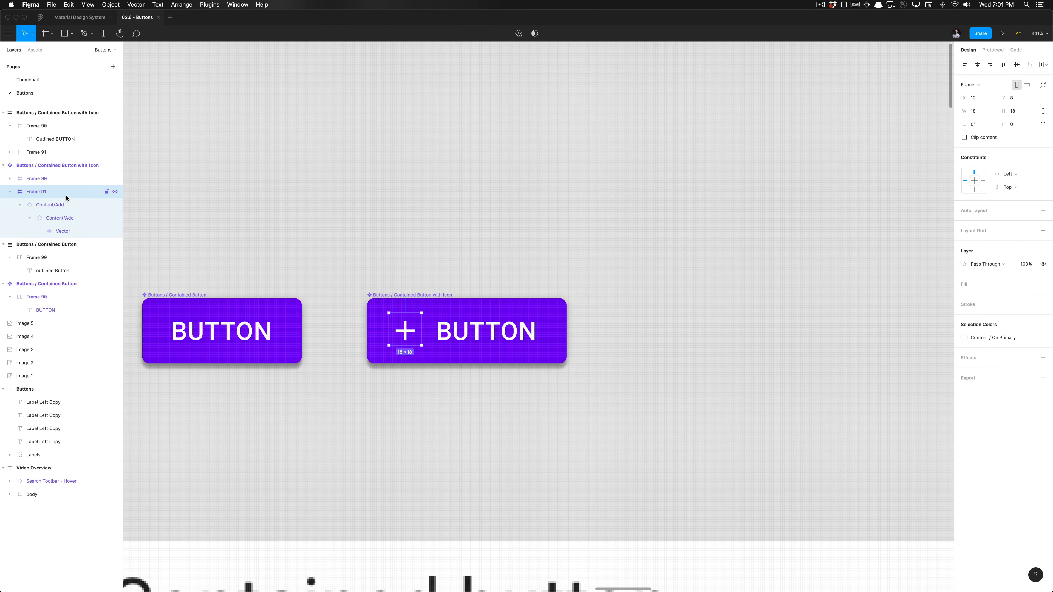
pyautogui.press('super+shift+g')
pyautogui.click(63, 179)
pyautogui.click(62, 192)
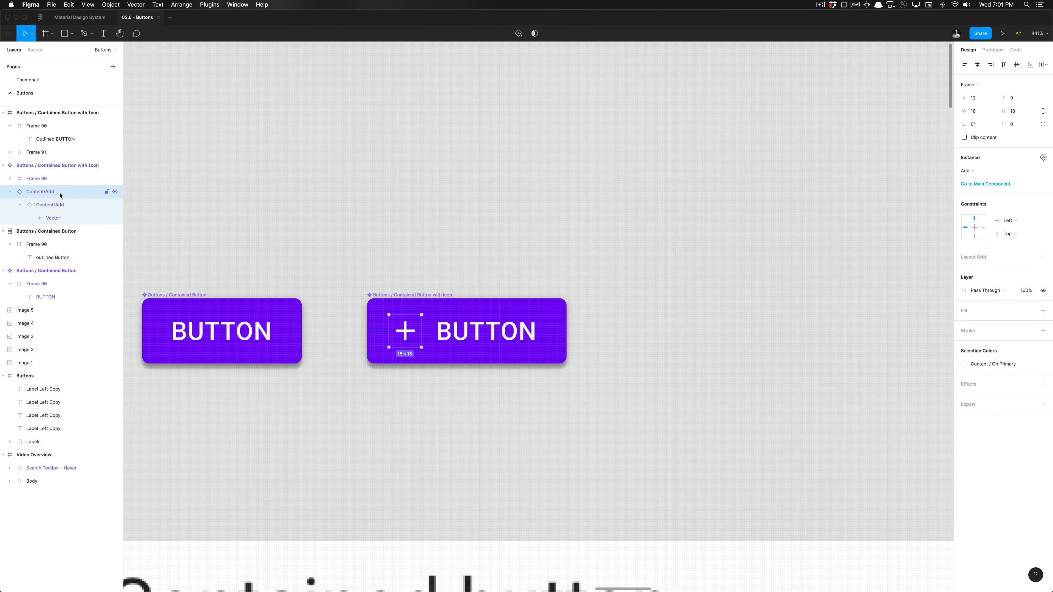
pyautogui.press('alt')
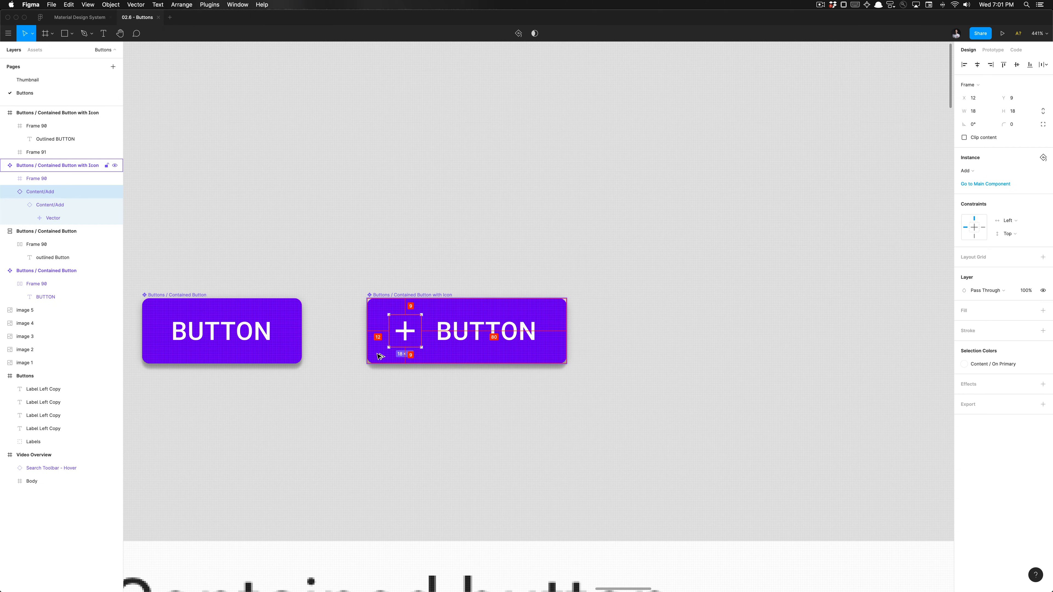
# Step: Ungroup the frame around the BUTTON label in the component with icon and check the label's margins
pyautogui.click(482, 326)
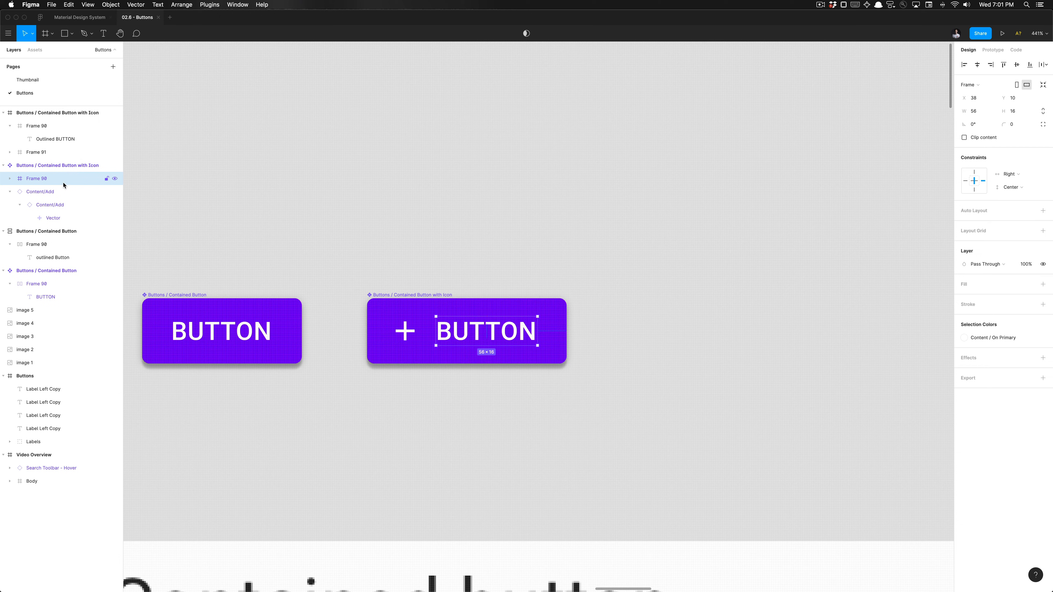
pyautogui.click(10, 179)
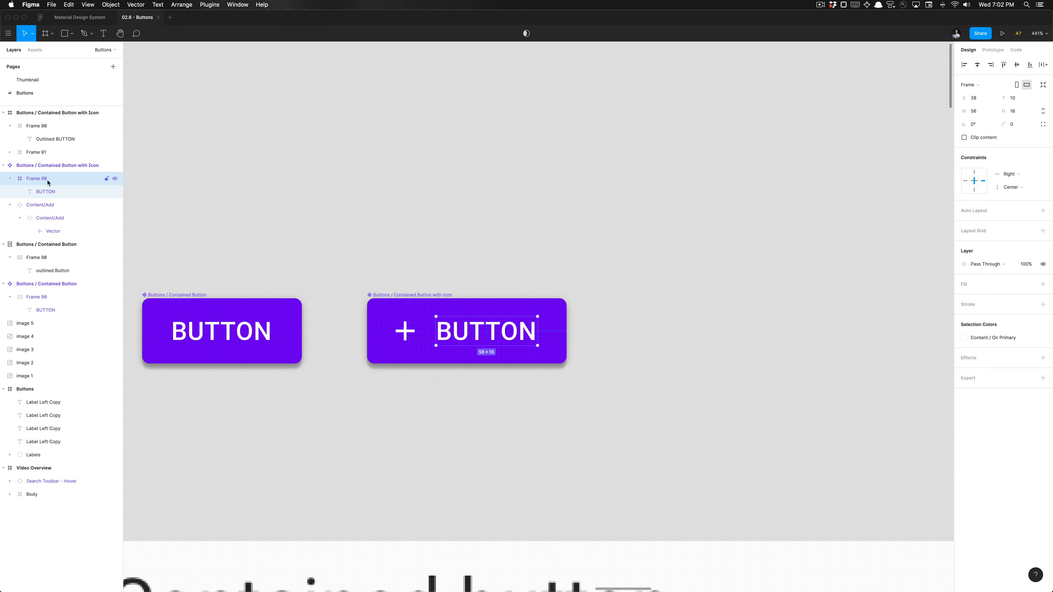
pyautogui.press('super+shift+g')
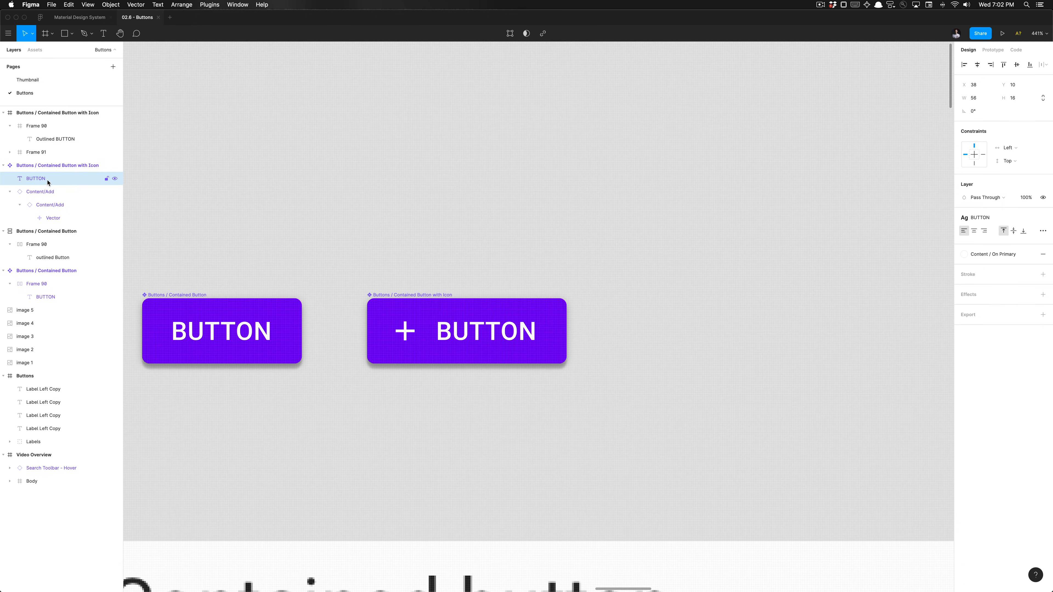
pyautogui.press('alt')
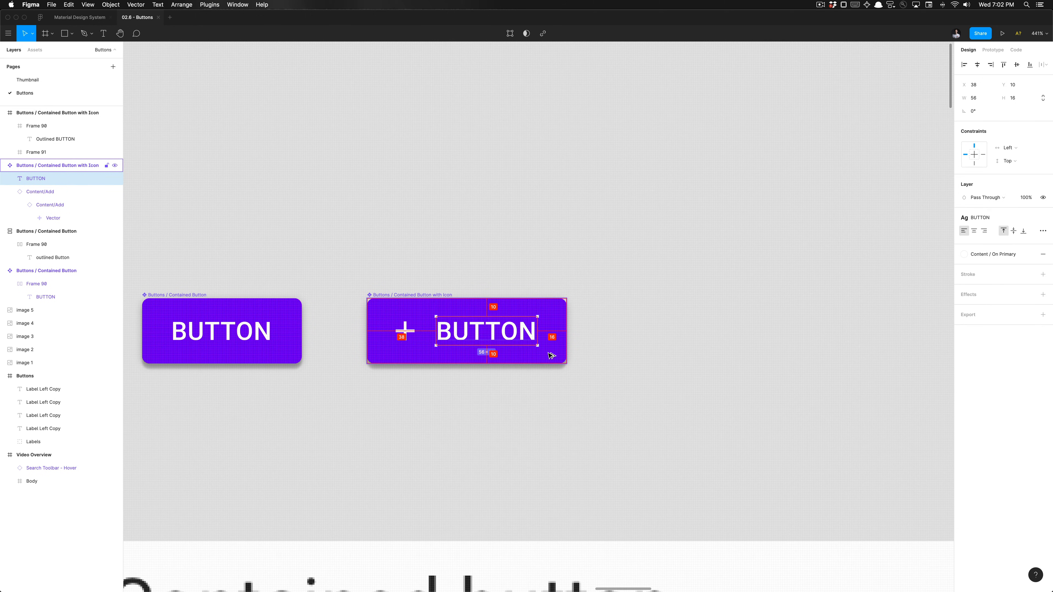
pyautogui.press('Escape')
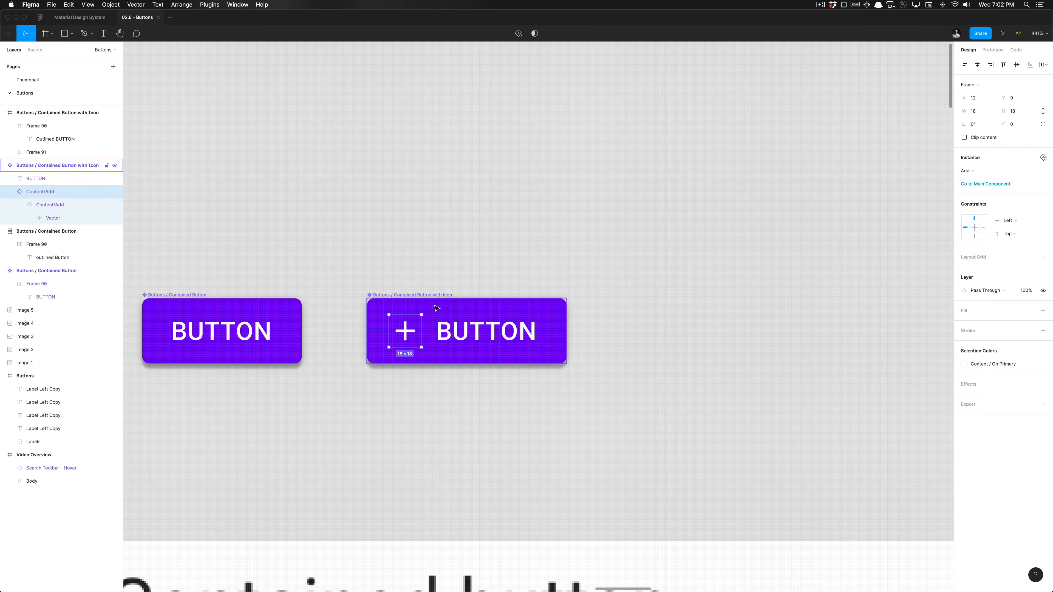
# Step: Remove the Primary / Primary fill from both OUTLINED BUTTON frames in the Outlined button spec area
pyautogui.scroll(-15, 537, 261)
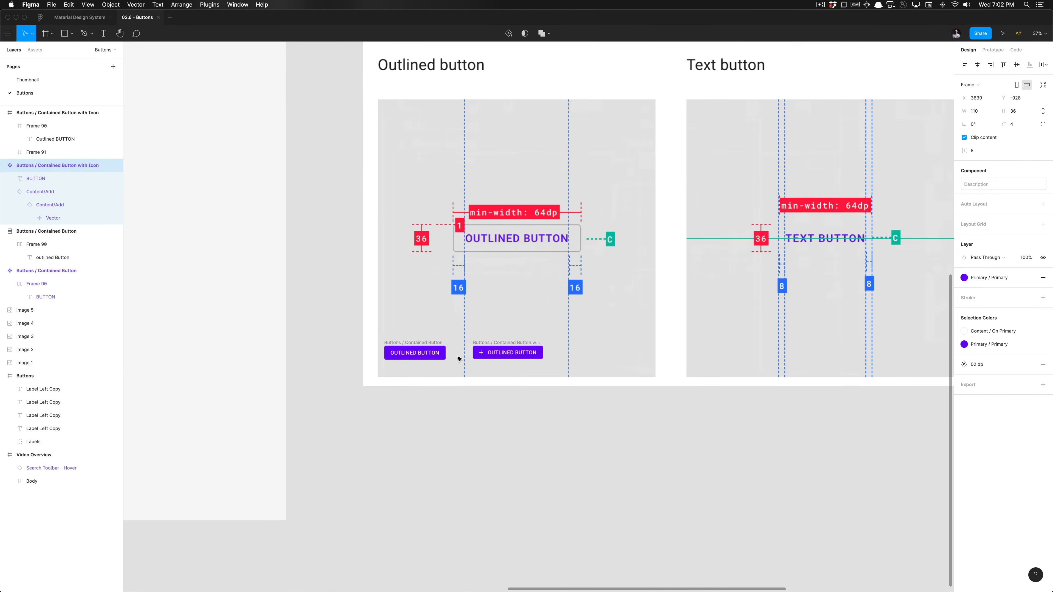
pyautogui.scroll(8, 496, 321)
pyautogui.scroll(2, 458, 359)
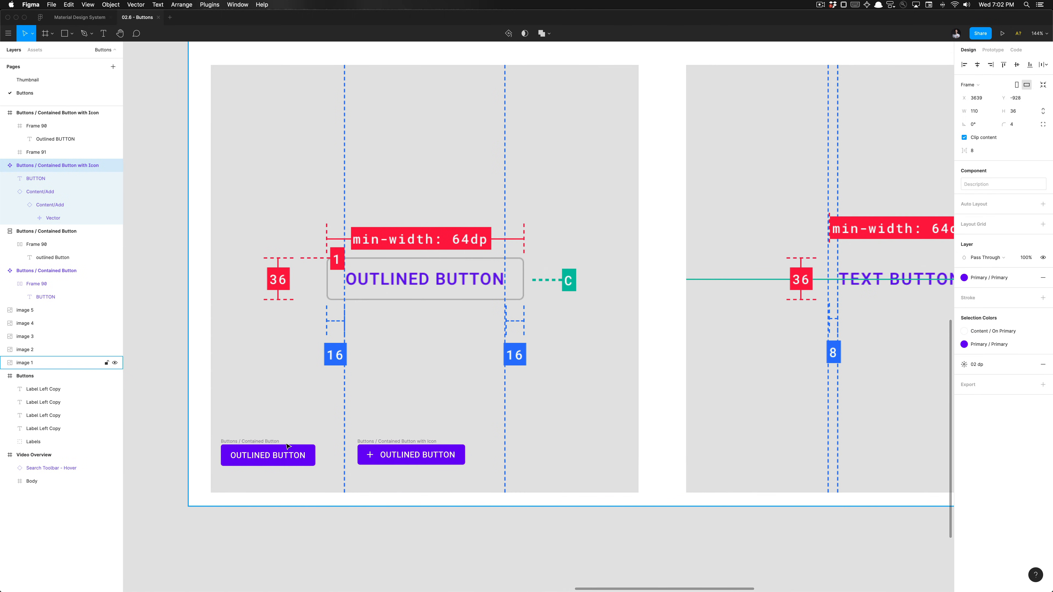
pyautogui.press('Escape')
pyautogui.click(265, 440)
pyautogui.keyDown('shift'); pyautogui.click(391, 446); pyautogui.keyUp('shift')
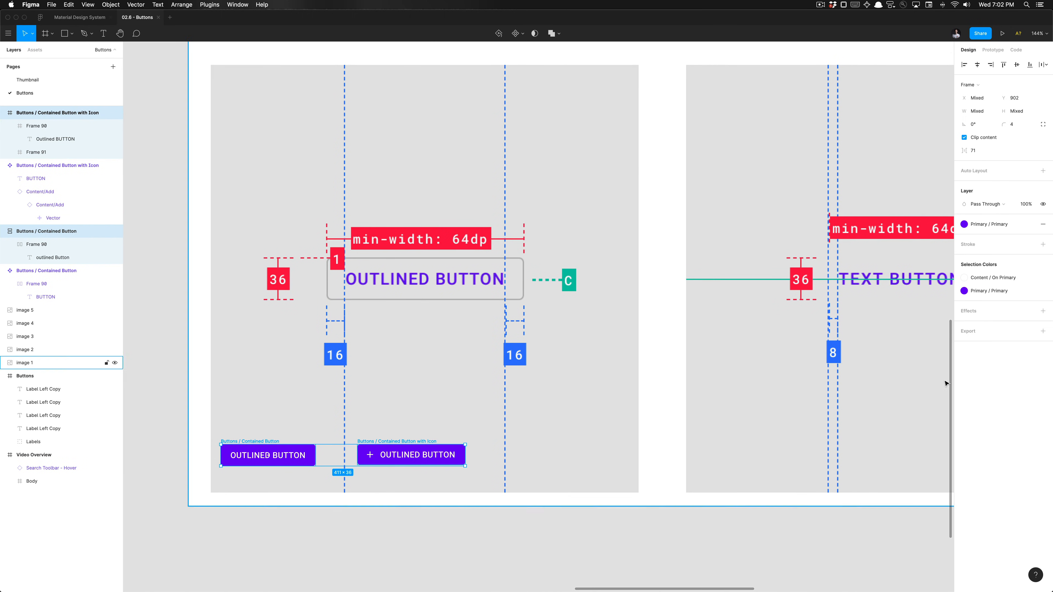
pyautogui.click(1042, 225)
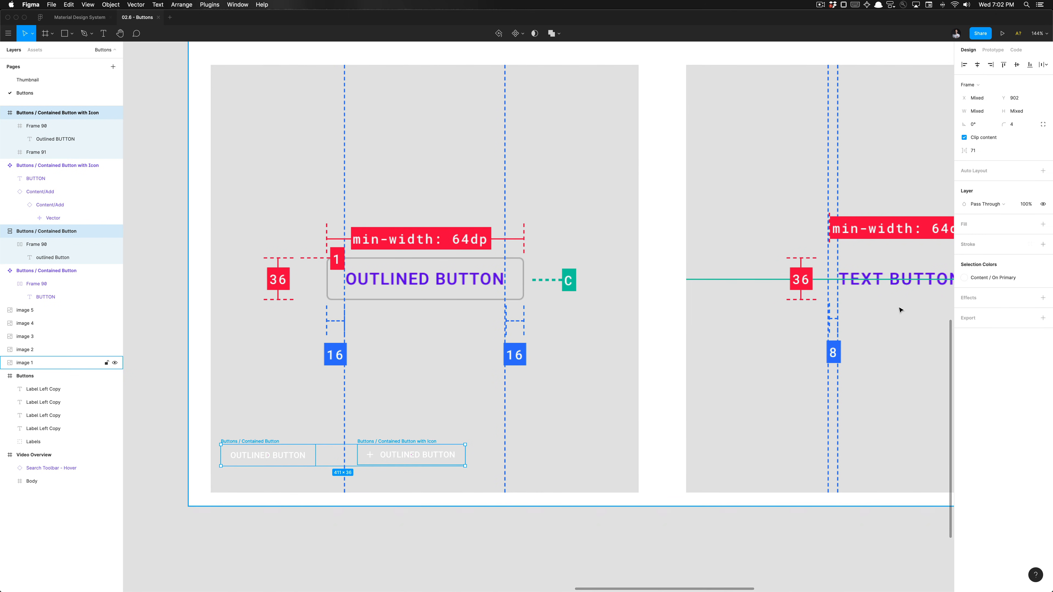
# Step: Add a 1 px inside stroke in black (000000) to both OUTLINED BUTTON frames
pyautogui.click(1043, 244)
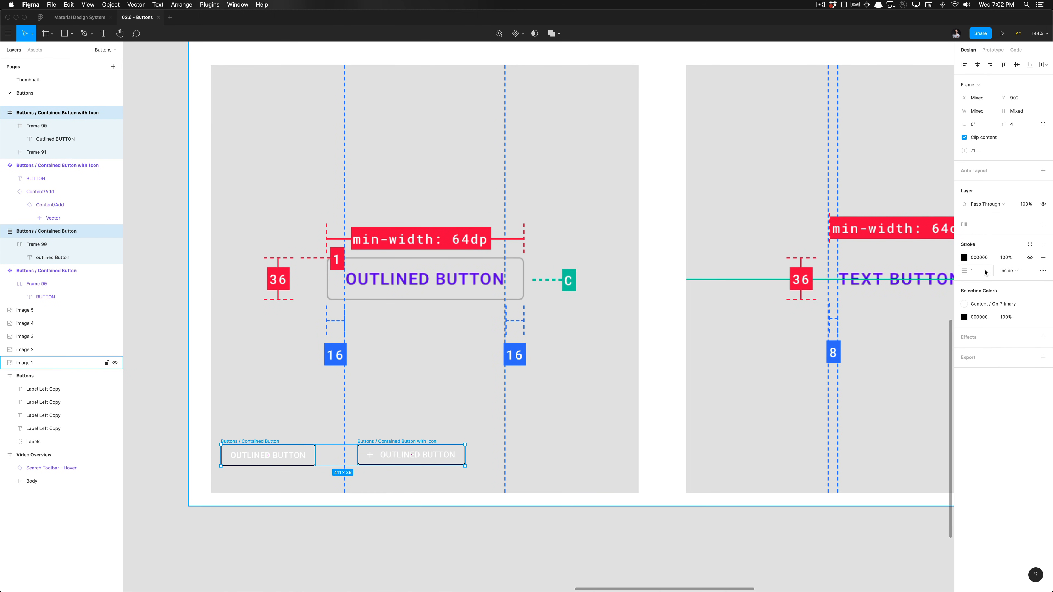
pyautogui.scroll(-5, 548, 468)
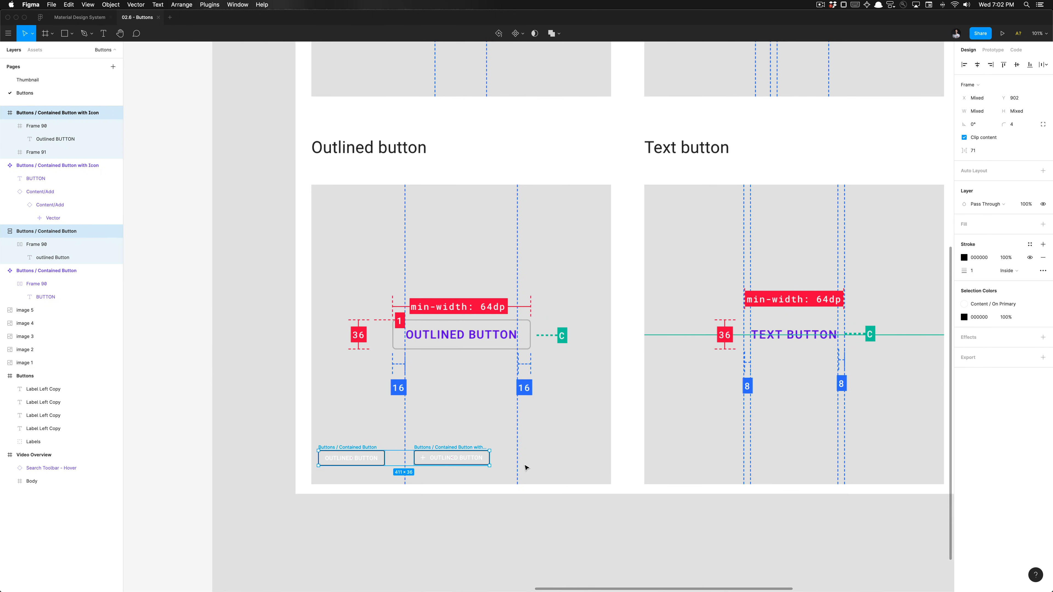
pyautogui.click(356, 523)
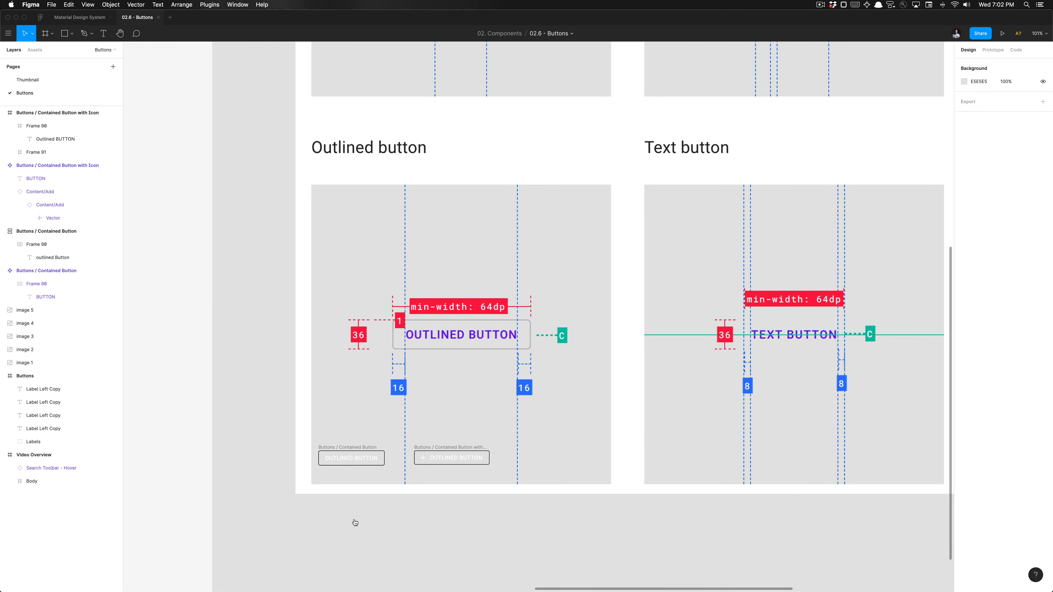
# Step: Switch to Chrome and preview the outlined variation without a leading icon in the Material Design buttons interactive demo
pyautogui.press('super+Tab')
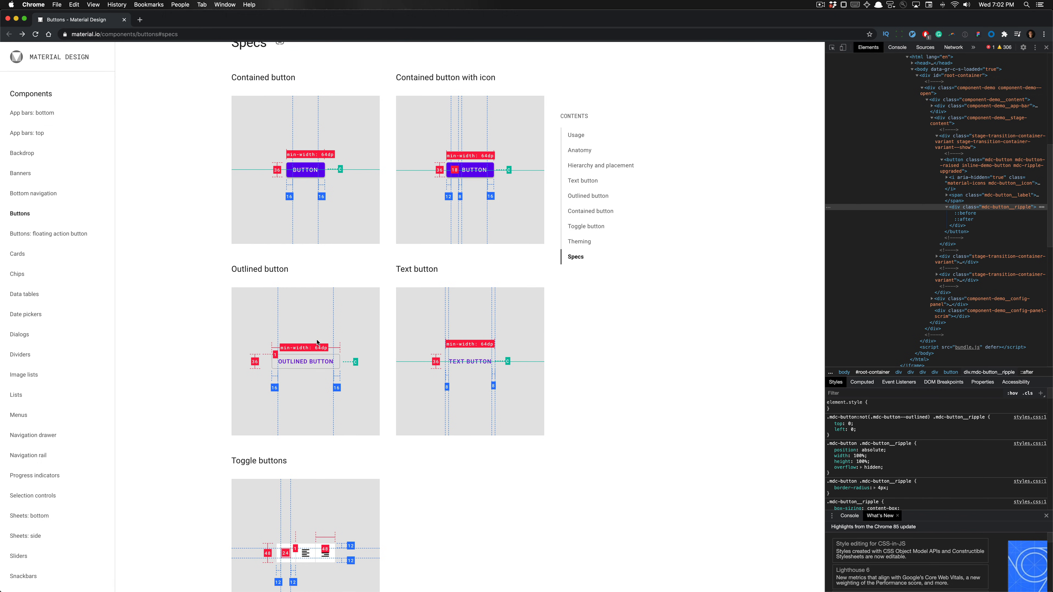
pyautogui.scroll(20, 317, 343)
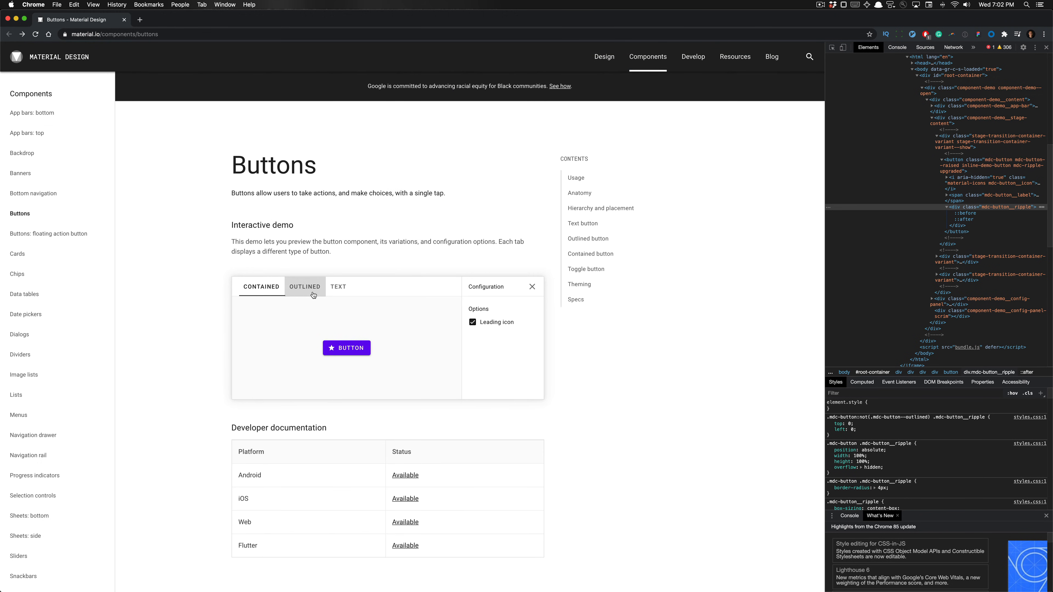
pyautogui.click(313, 295)
pyautogui.click(337, 287)
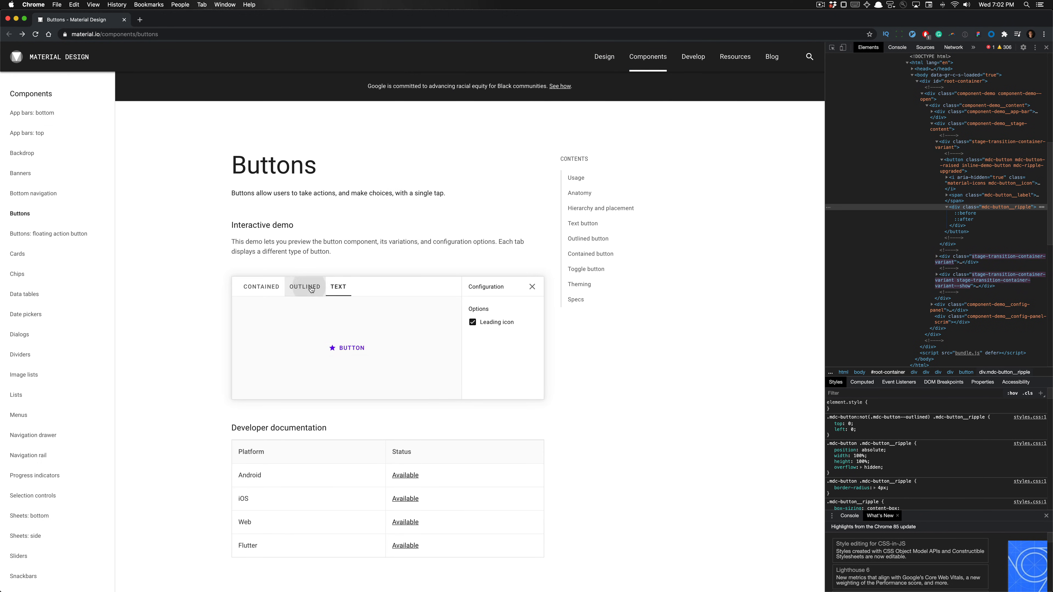
pyautogui.click(311, 289)
pyautogui.click(474, 323)
pyautogui.scroll(2, 365, 346)
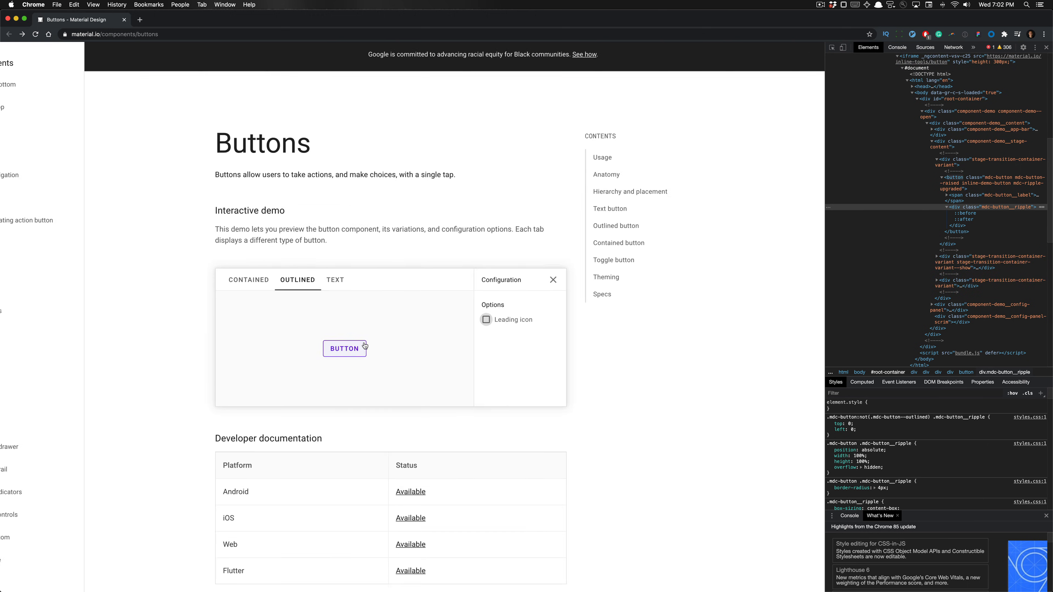
pyautogui.scroll(2, 402, 343)
pyautogui.scroll(-5, 402, 343)
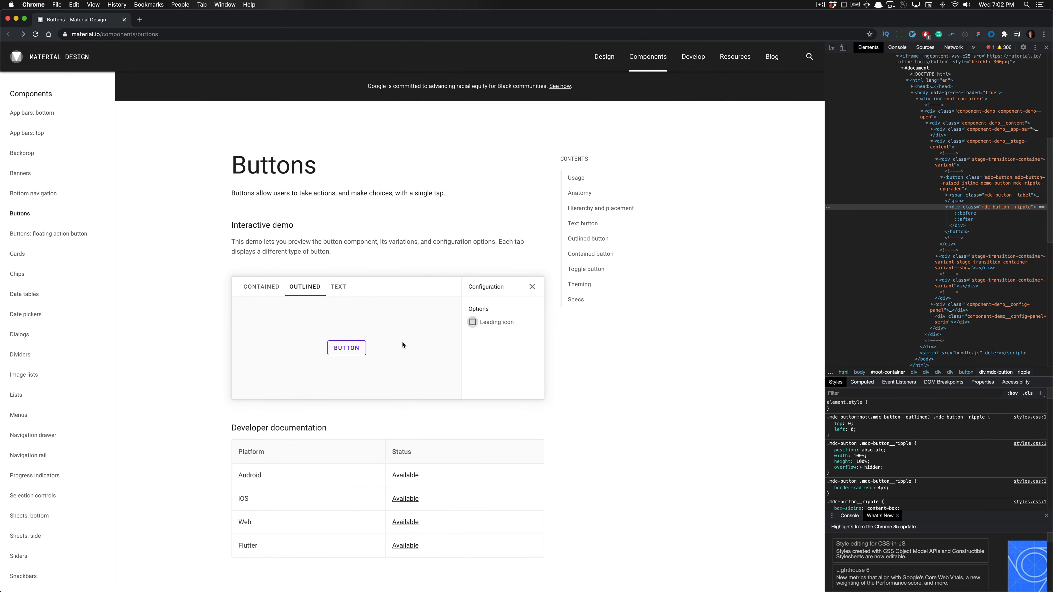
pyautogui.scroll(2, 402, 344)
pyautogui.scroll(-3, 402, 344)
# Step: Examine the Outlined button diagram in the Specs section of the Material Design buttons page
pyautogui.click(583, 302)
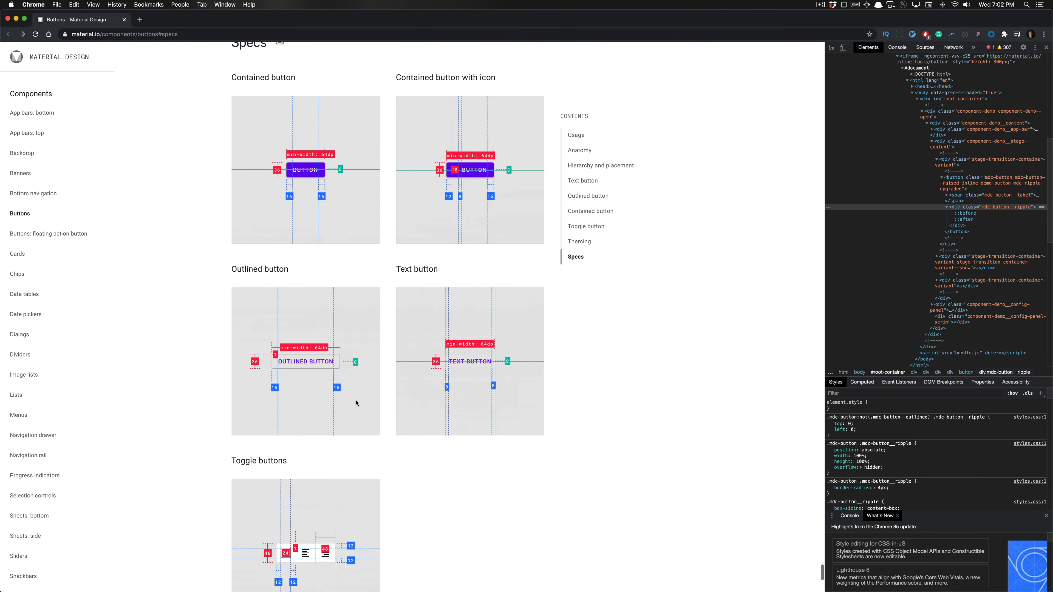
pyautogui.scroll(3, 315, 368)
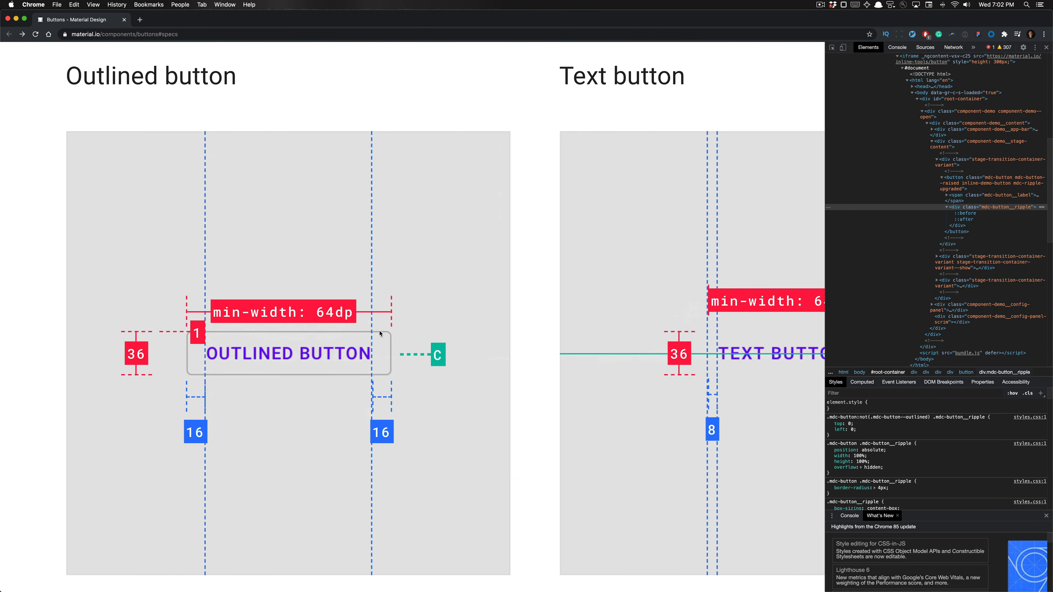
pyautogui.scroll(-3, 278, 386)
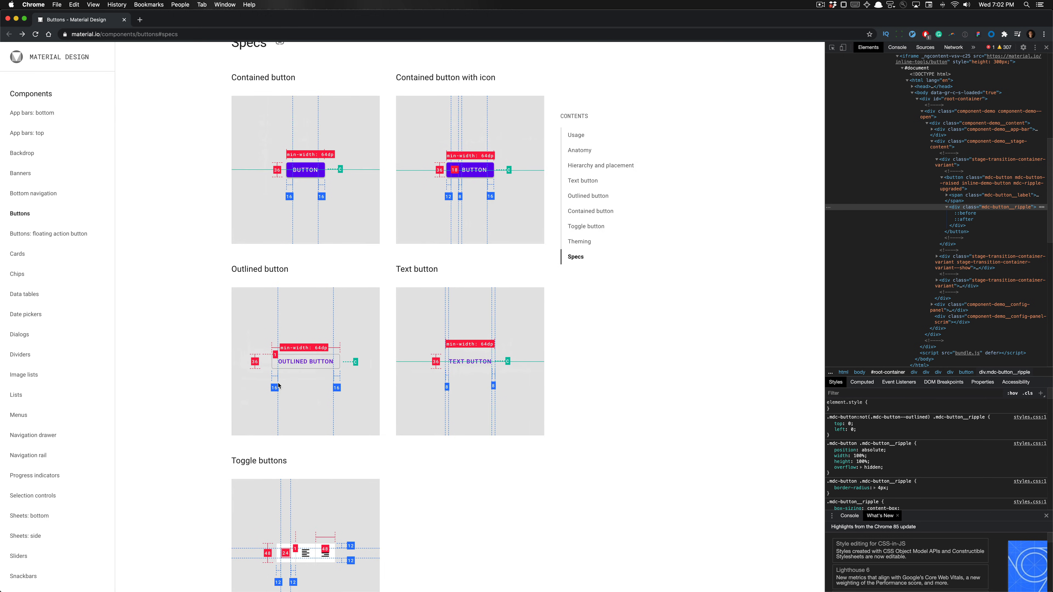
pyautogui.scroll(-5, 278, 386)
pyautogui.scroll(4, 279, 385)
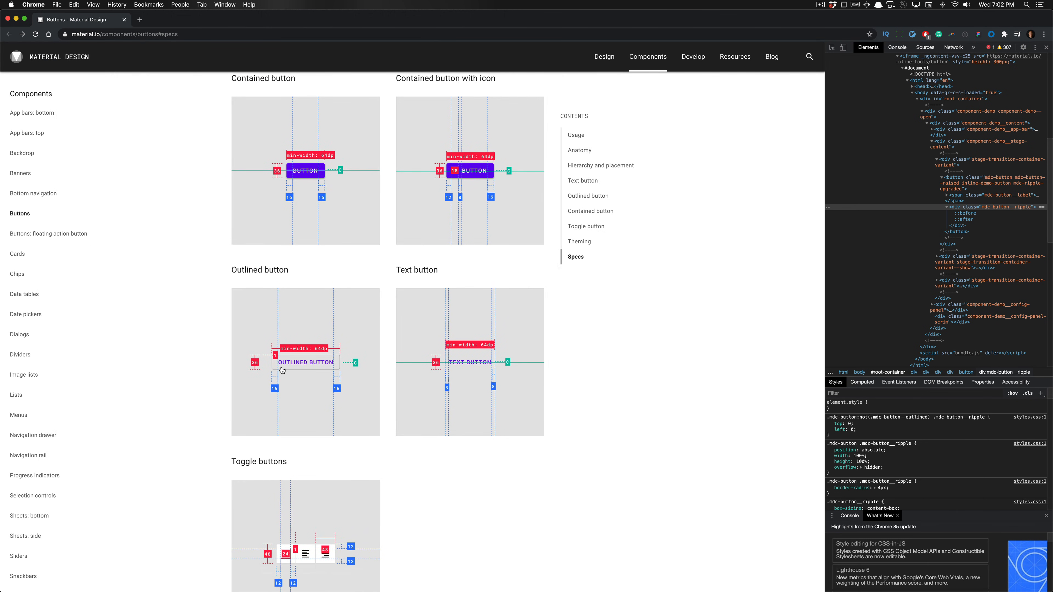
# Step: Switch back to Figma and apply the Primary / Primary color style to the stroke of both OUTLINED BUTTON frames
pyautogui.press('super+Tab')
pyautogui.scroll(-5, 432, 314)
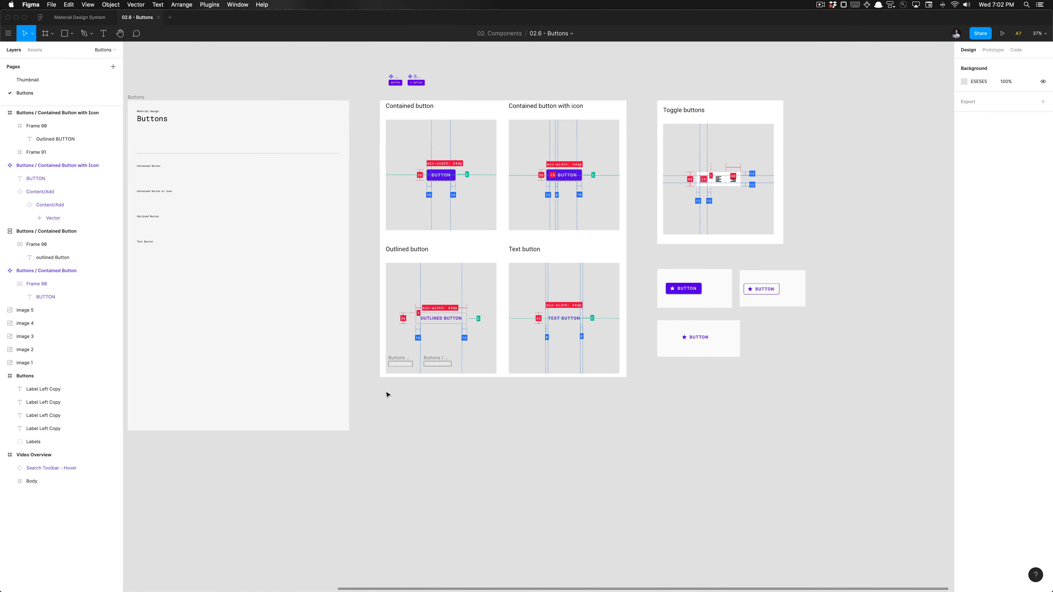
pyautogui.scroll(10, 386, 394)
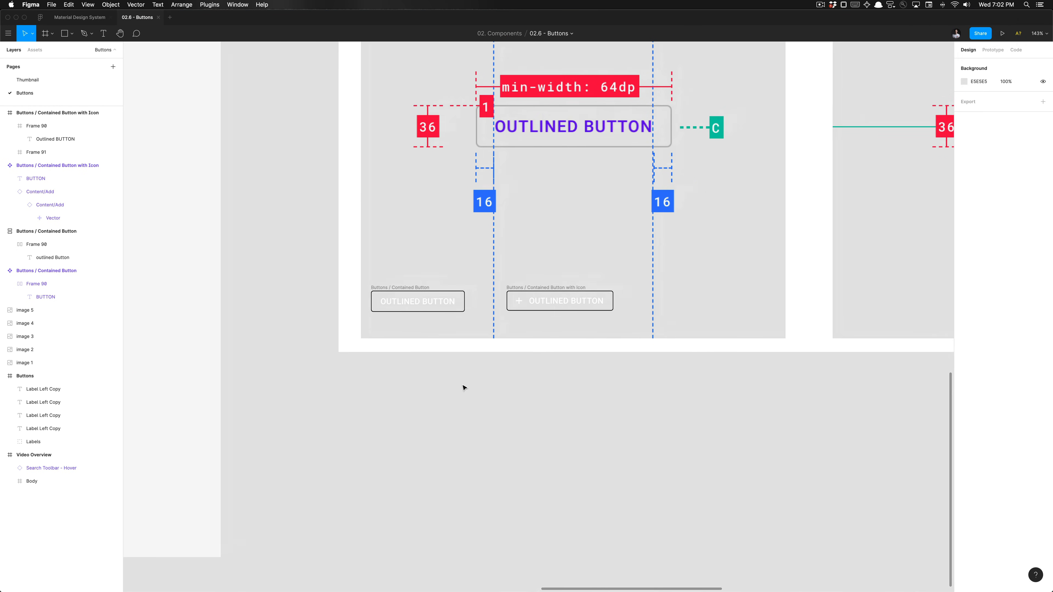
pyautogui.hscroll(3, 463, 387)
pyautogui.click(330, 319)
pyautogui.keyDown('shift'); pyautogui.click(450, 318); pyautogui.keyUp('shift')
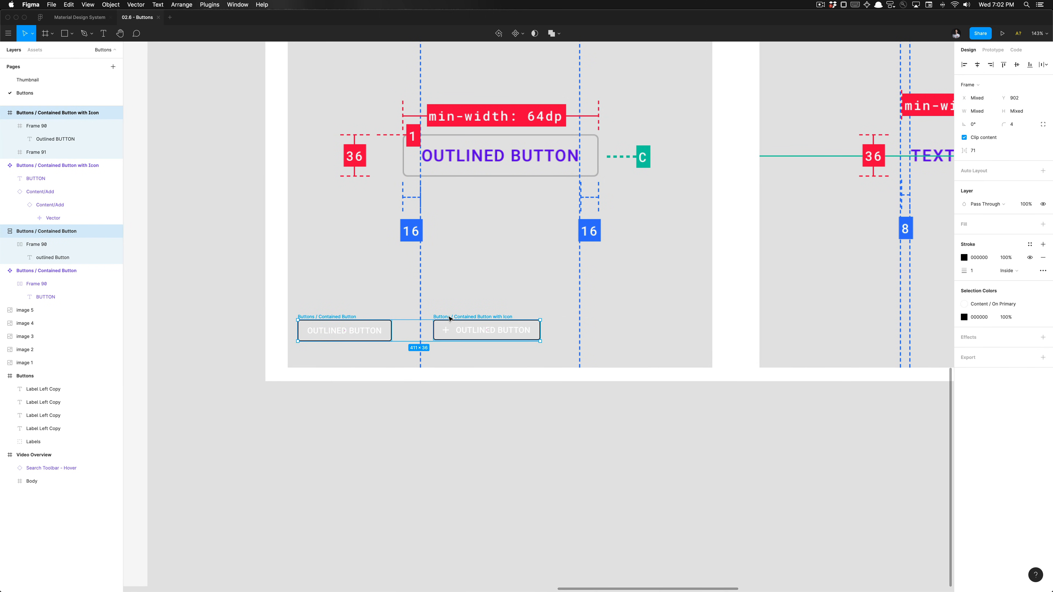
pyautogui.click(1030, 245)
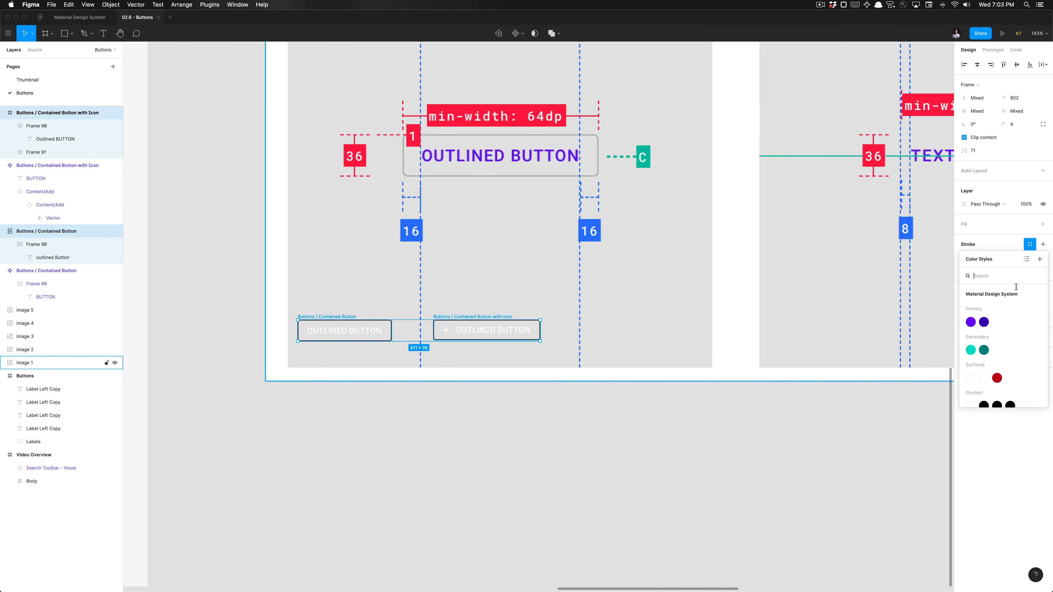
pyautogui.click(971, 323)
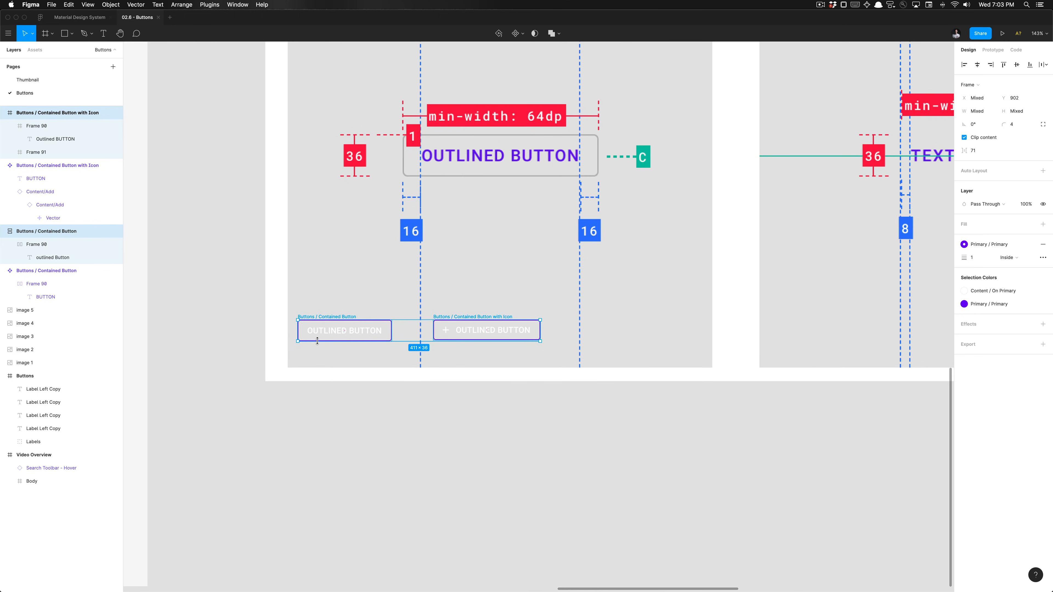
# Step: Switch to Chrome and examine the Outlined button measurements in the Material Design specs up close
pyautogui.press('super+Tab')
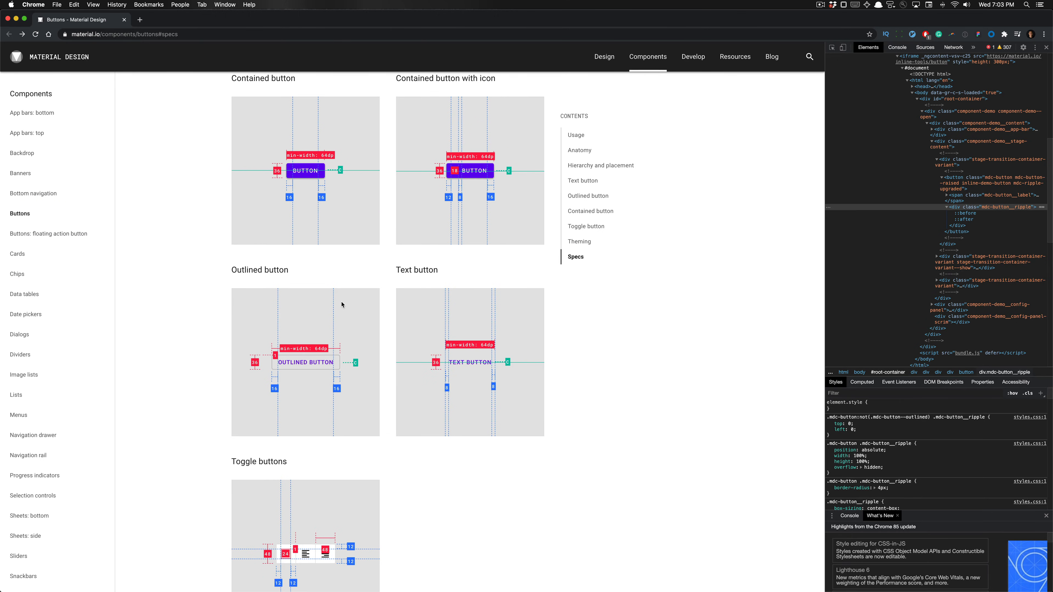
pyautogui.press('super+Up')
pyautogui.press('super+Down')
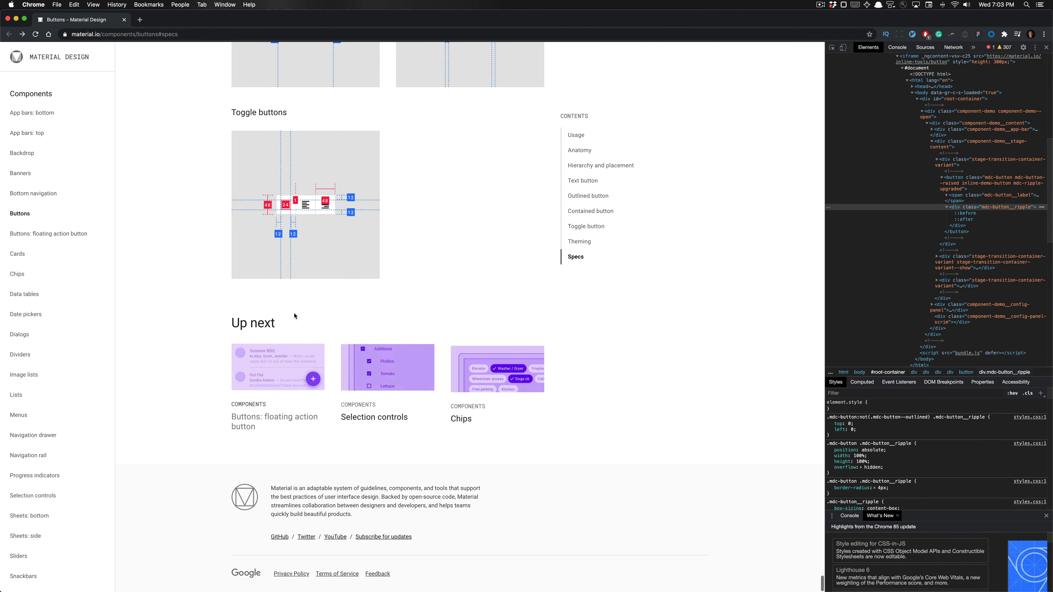
pyautogui.scroll(5, 294, 271)
pyautogui.scroll(-2, 291, 244)
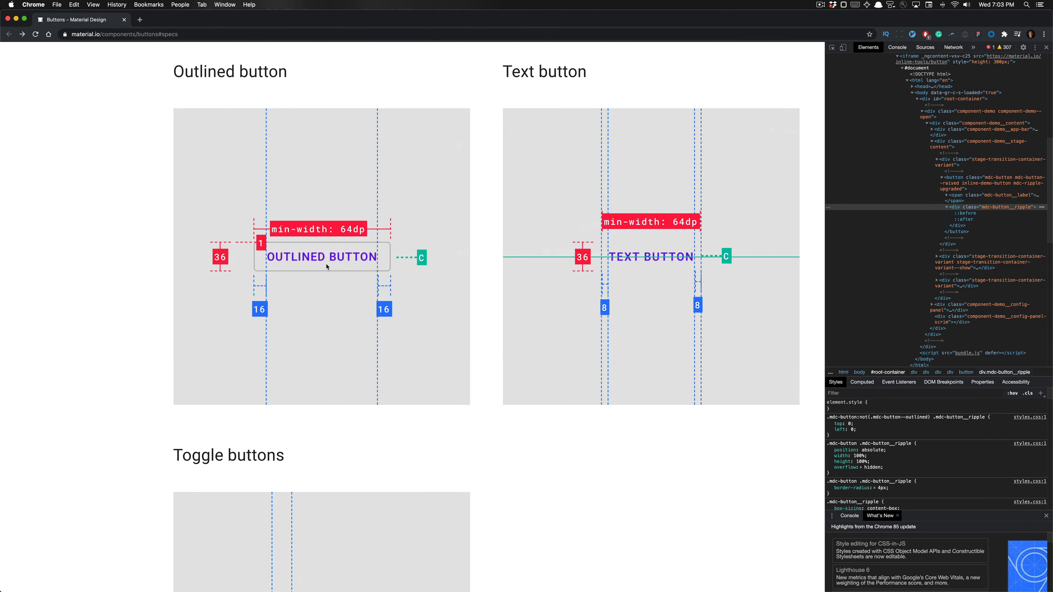
# Step: Switch back to Figma and apply the Primary / Primary color style to both OUTLINED BUTTON text labels
pyautogui.press('super+Tab')
pyautogui.keyDown('super'); pyautogui.click(374, 330); pyautogui.keyUp('super')
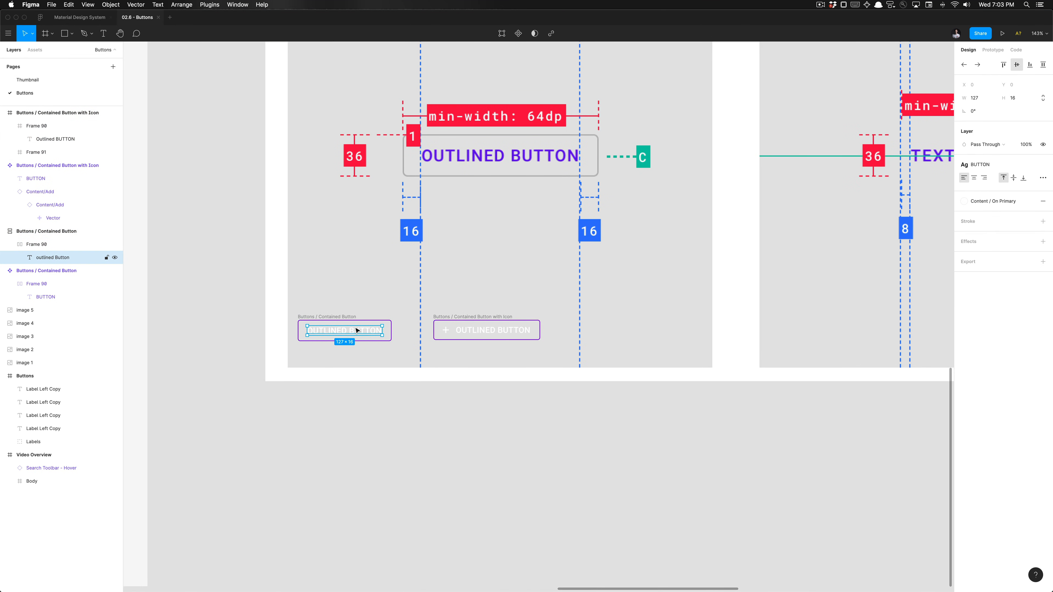
pyautogui.keyDown('shift'); pyautogui.keyDown('super'); pyautogui.click(467, 331); pyautogui.keyUp('super'); pyautogui.keyUp('shift')
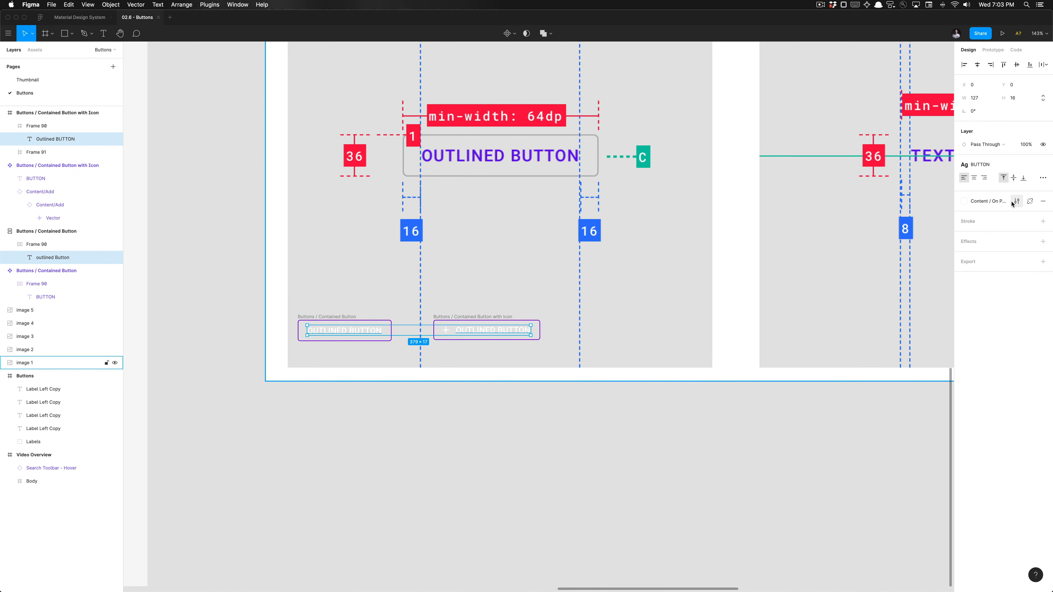
pyautogui.click(1000, 201)
pyautogui.scroll(5, 998, 276)
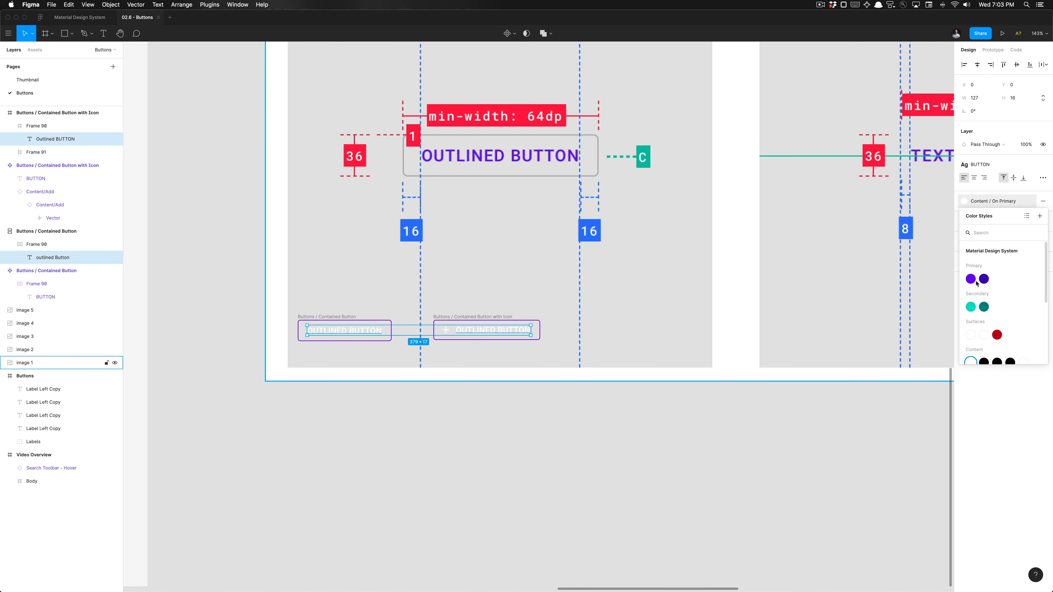
pyautogui.click(970, 283)
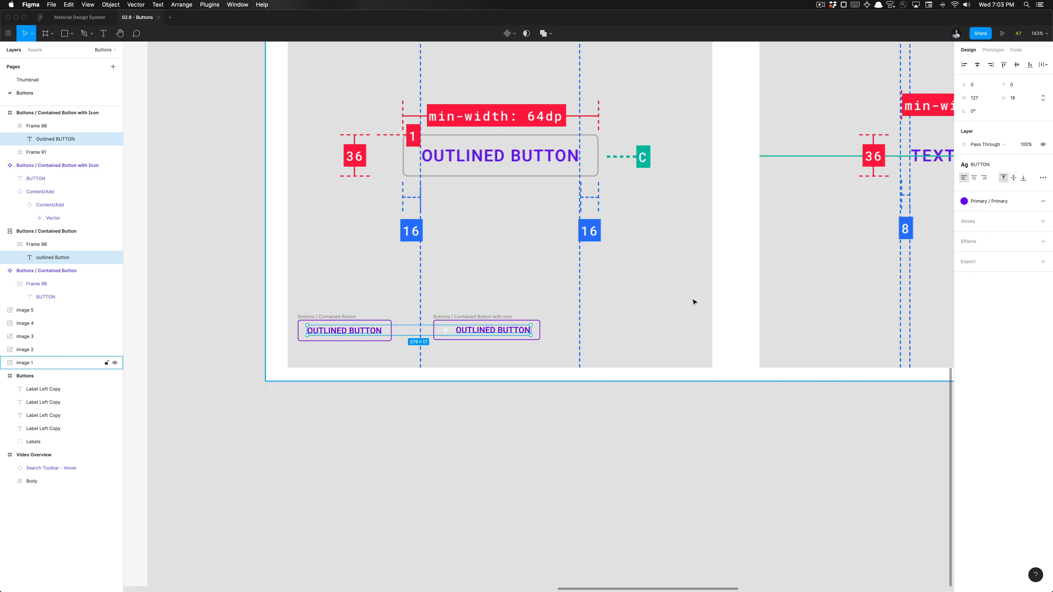
pyautogui.click(449, 442)
# Step: Apply the Primary / Primary color style to the plus icon in the outlined button with icon
pyautogui.click(447, 331)
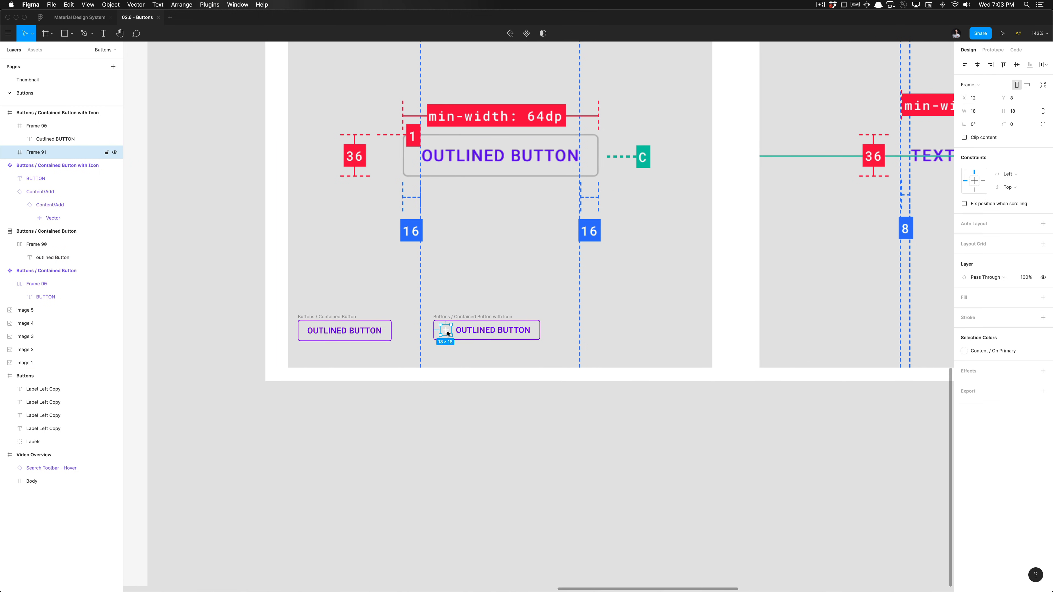
pyautogui.scroll(-5, 449, 333)
pyautogui.scroll(-5, 447, 333)
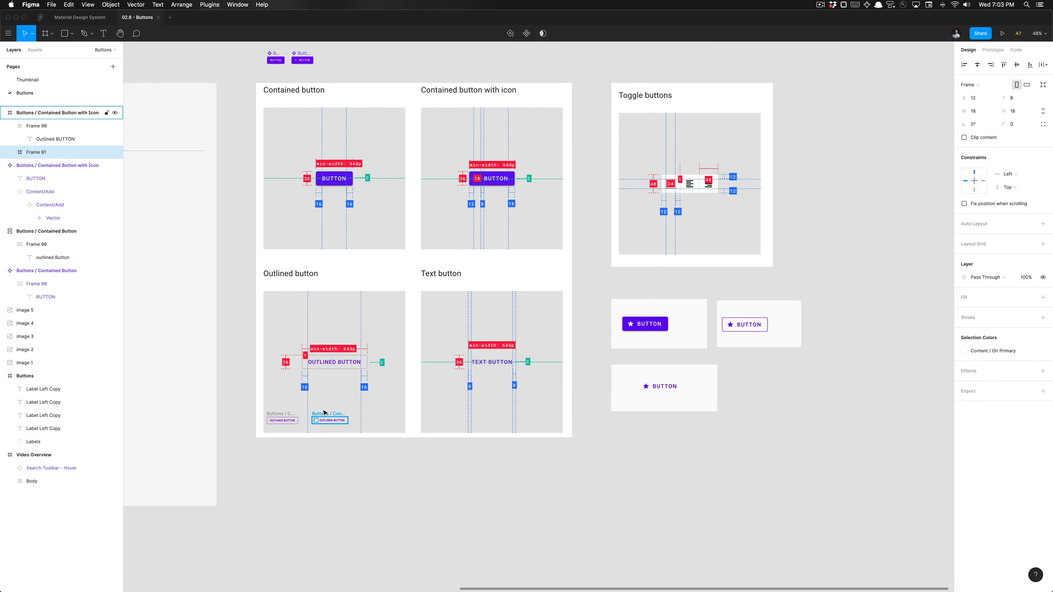
pyautogui.scroll(10, 323, 412)
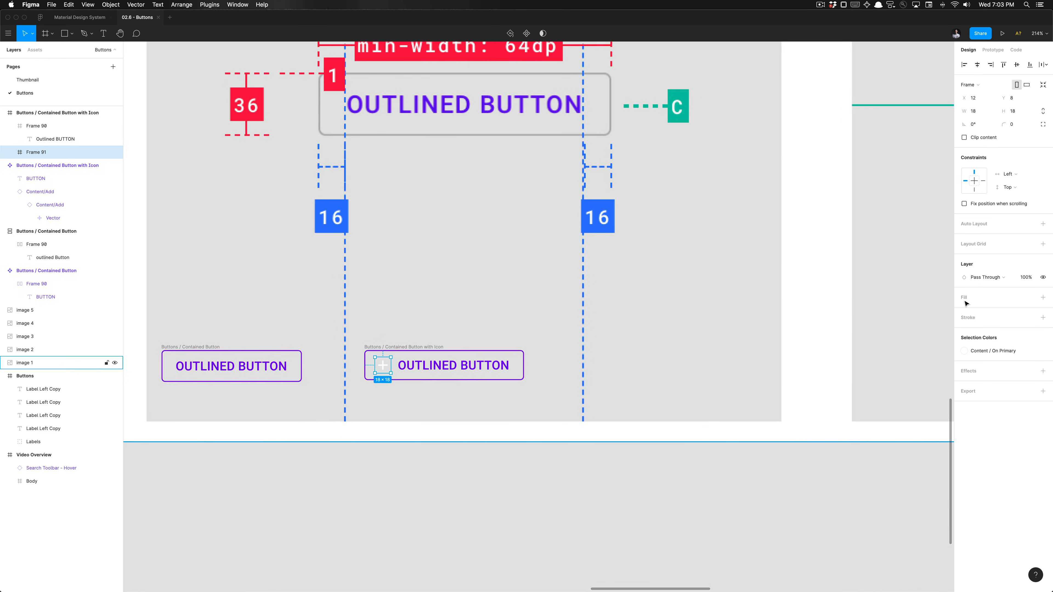
pyautogui.click(995, 351)
pyautogui.scroll(3, 912, 433)
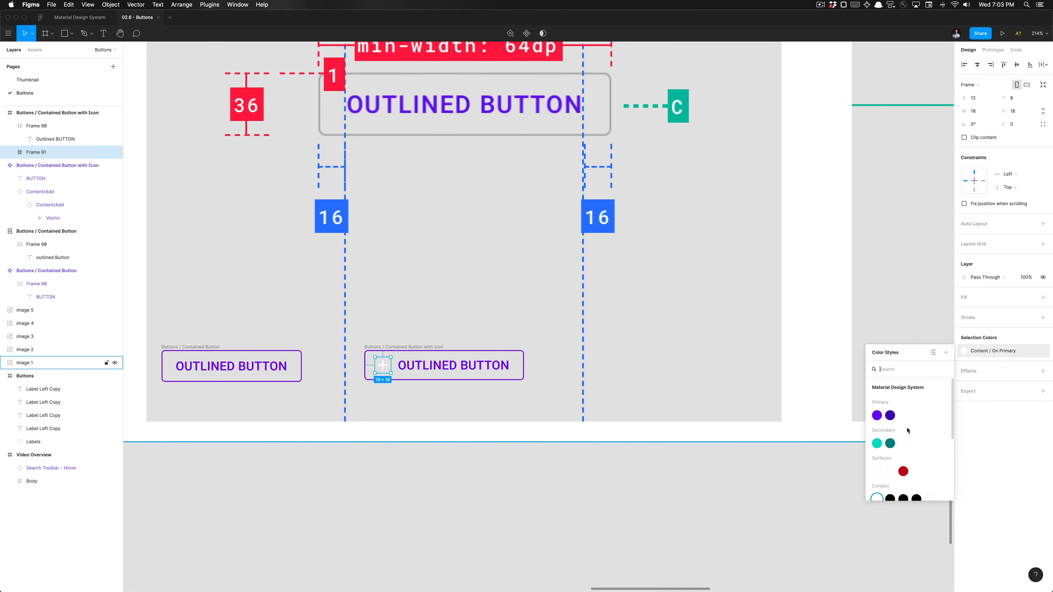
pyautogui.click(878, 416)
pyautogui.click(649, 470)
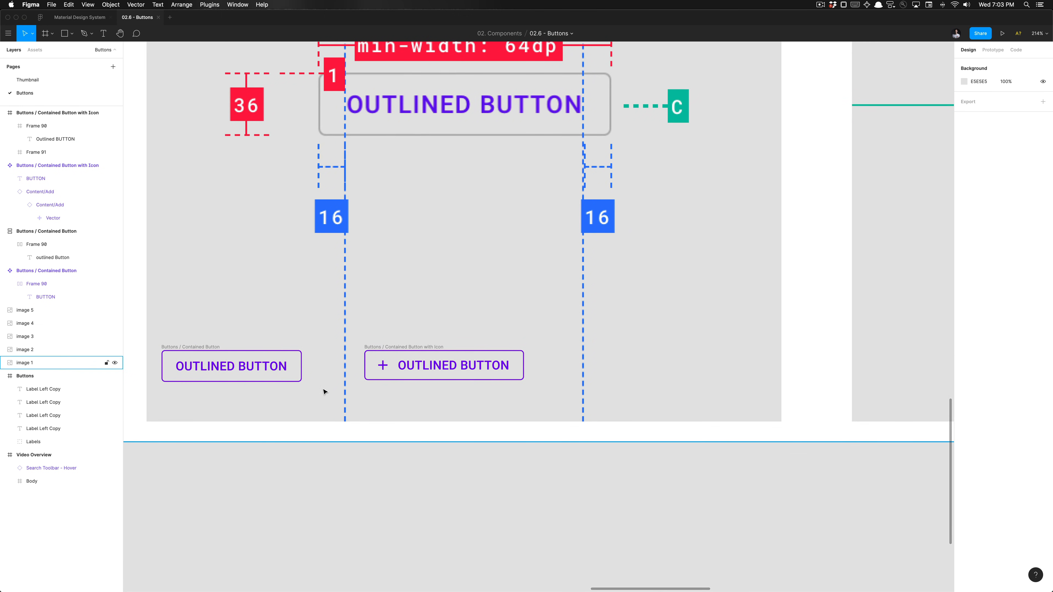
pyautogui.click(386, 364)
pyautogui.click(377, 490)
pyautogui.scroll(-5, 376, 489)
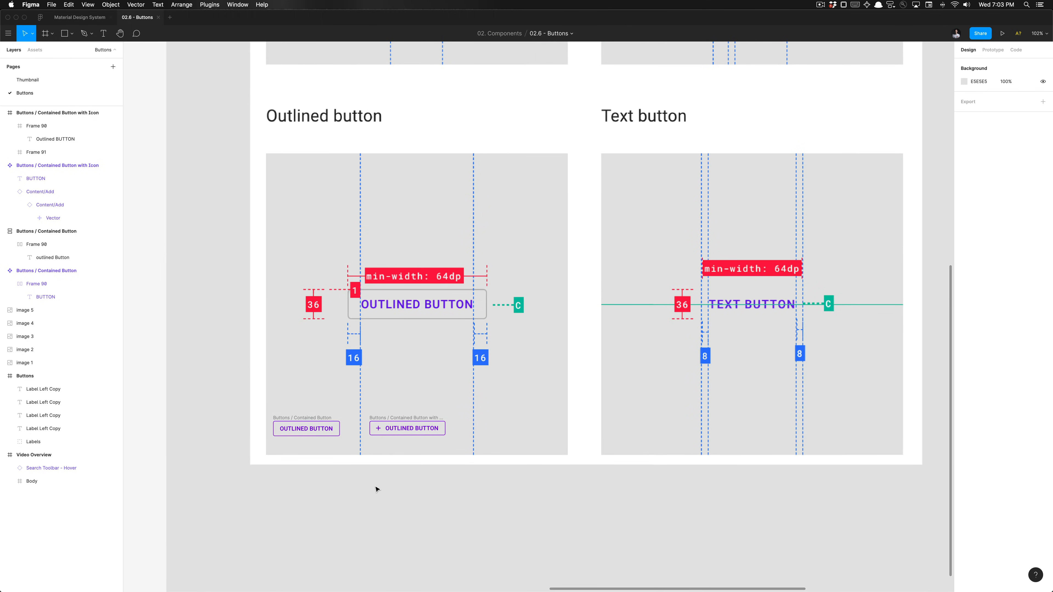
# Step: Measure the spacing between the label and the frame edges of the outlined button without icon
pyautogui.scroll(3, 376, 490)
pyautogui.scroll(-1, 392, 342)
pyautogui.scroll(2, 393, 342)
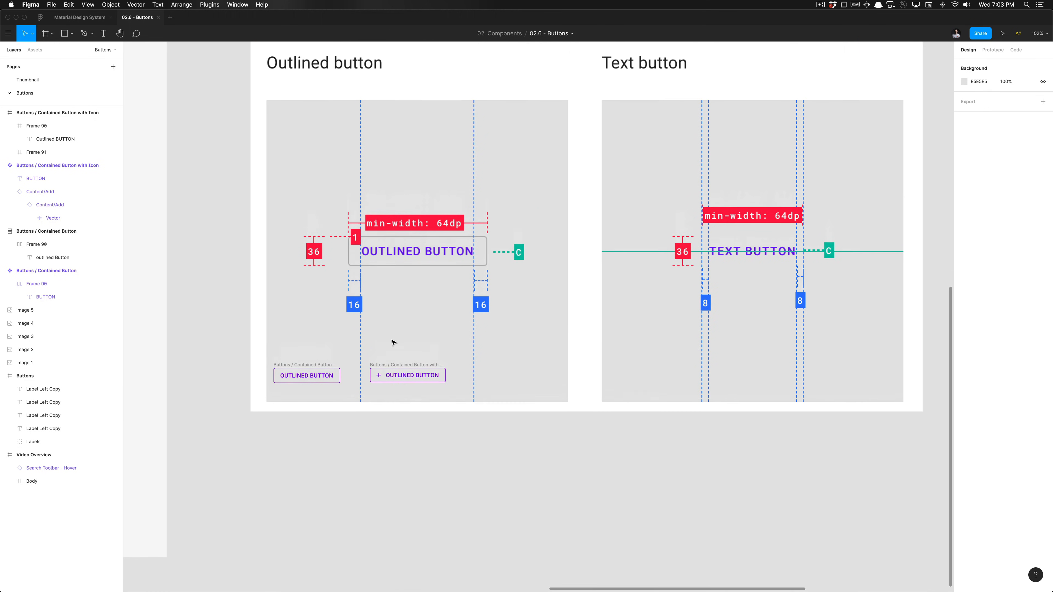
pyautogui.scroll(3, 393, 344)
pyautogui.doubleClick(270, 414)
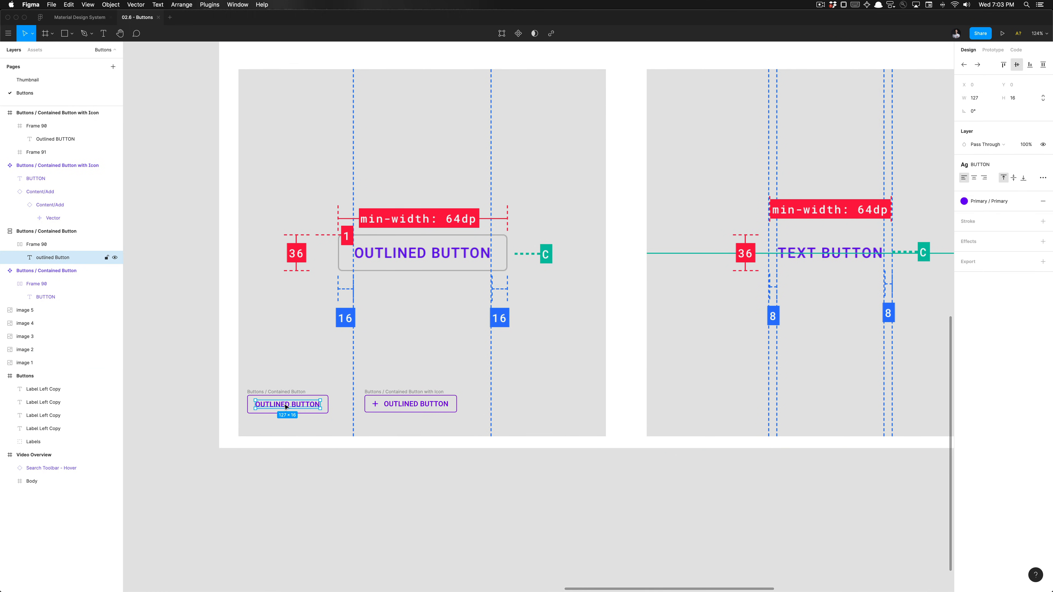
pyautogui.scroll(5, 328, 411)
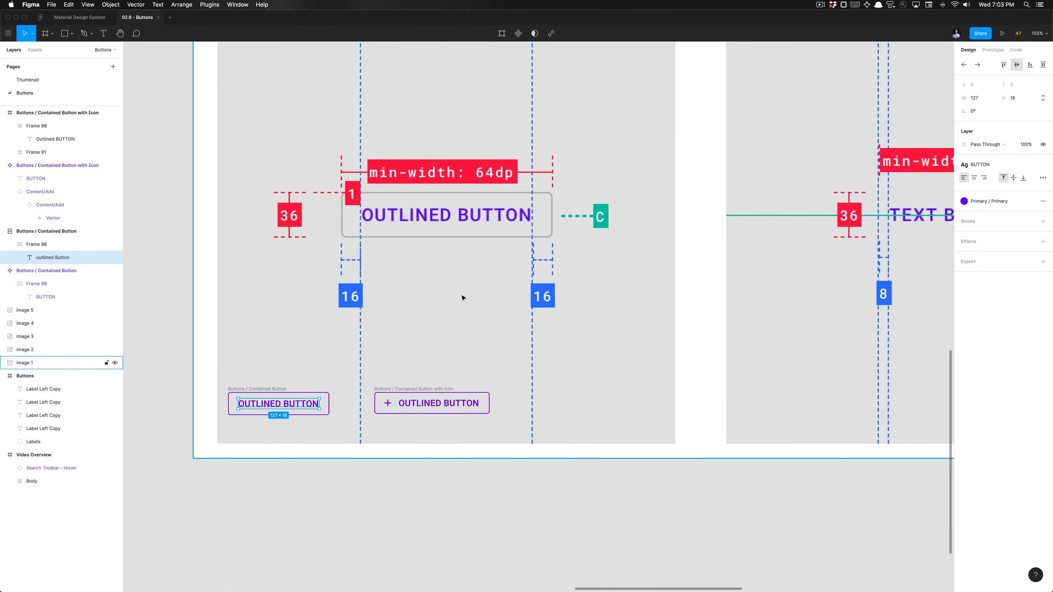
pyautogui.press('alt')
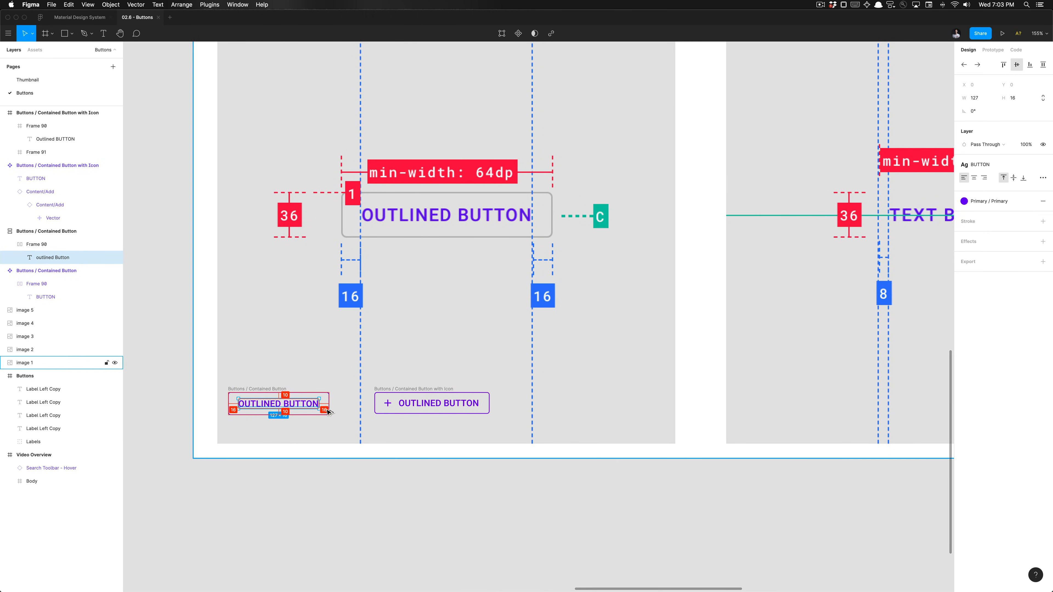
pyautogui.click(328, 412)
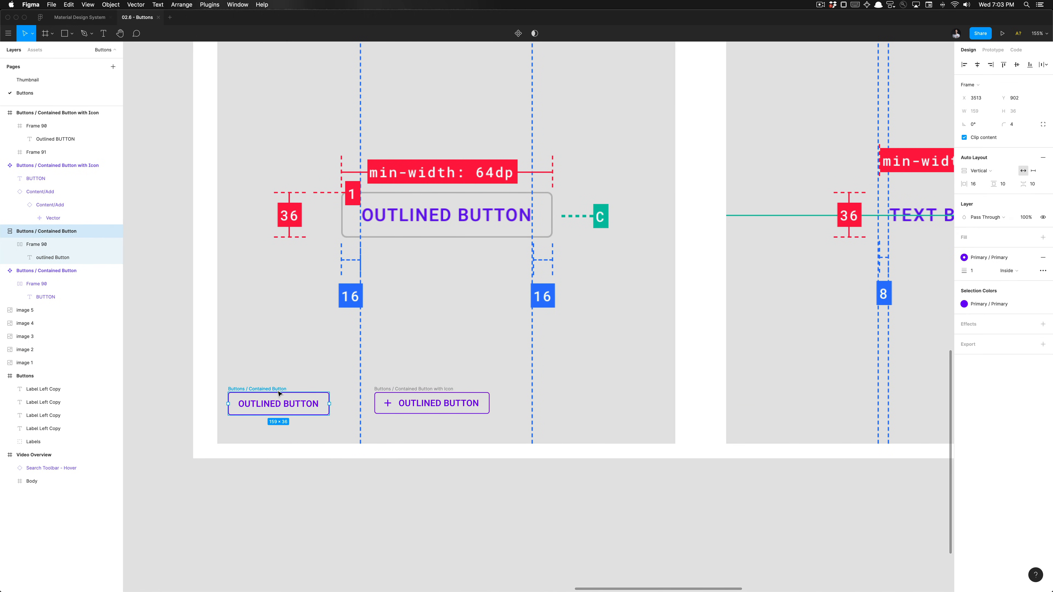
# Step: Rename the frame of the outlined button without icon as "Buttons / Outlined Button"
pyautogui.scroll(-5, 282, 398)
pyautogui.scroll(2, 279, 394)
pyautogui.press('super+r')
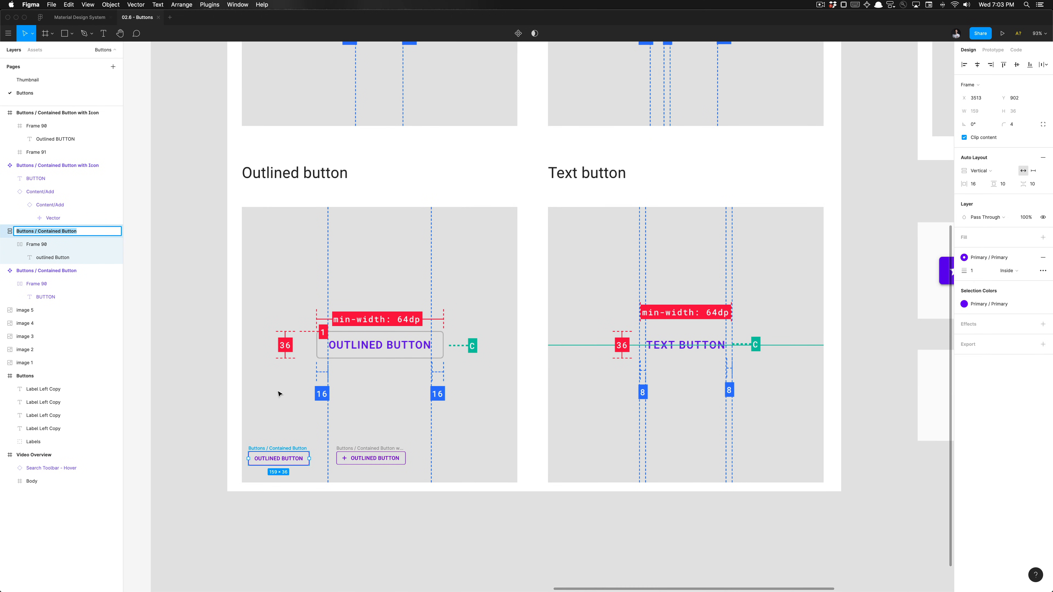
pyautogui.press('Right')
pyautogui.hotkey('alt', 'shift', 'Right')
pyautogui.write('Outlined')
pyautogui.press('Return')
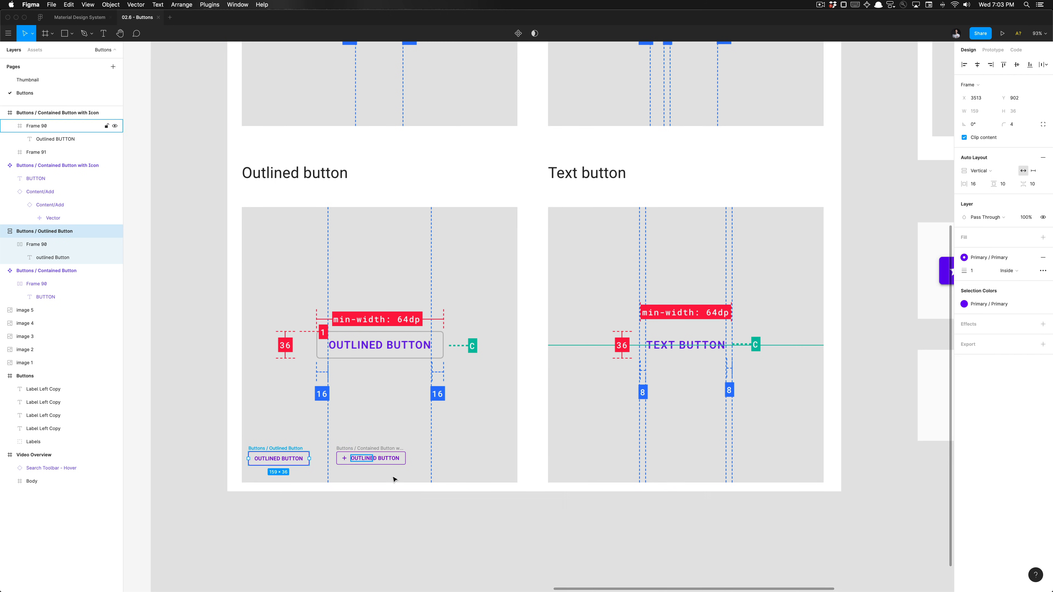
# Step: Test how the outlined button resizes by replacing its label with "asdasdasd", and undo the text change
pyautogui.scroll(4, 383, 457)
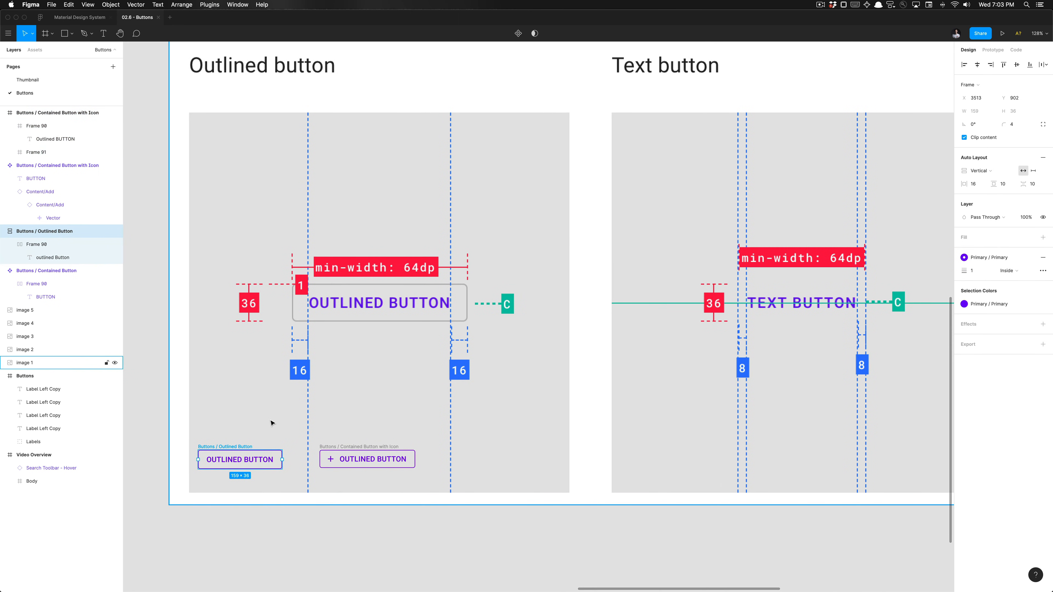
pyautogui.doubleClick(244, 461)
pyautogui.write('asdasdasd')
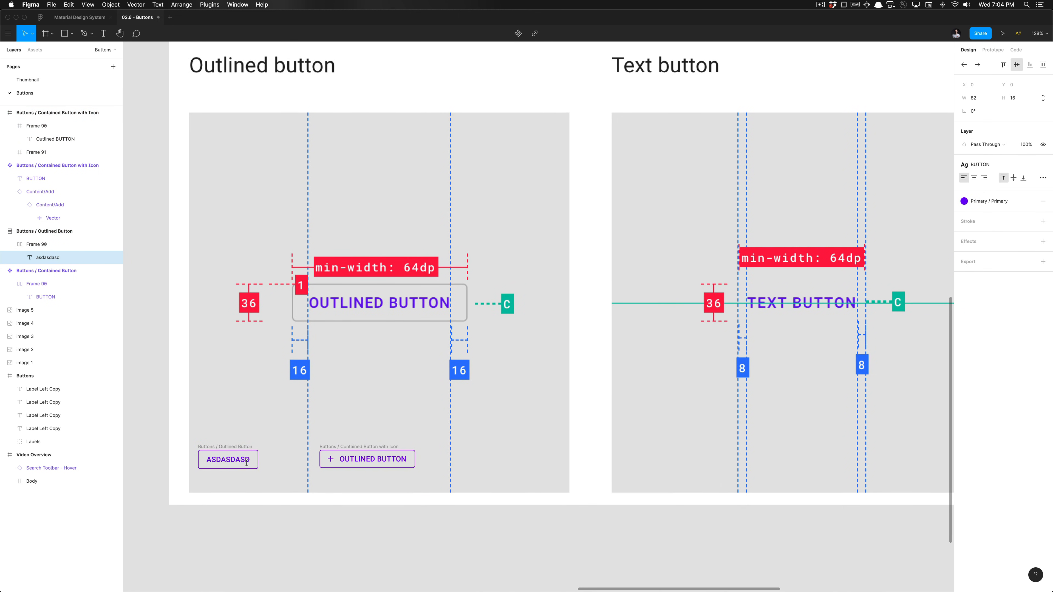
pyautogui.press('Escape')
pyautogui.press('alt')
pyautogui.press('super+z')
pyautogui.press('super+z')
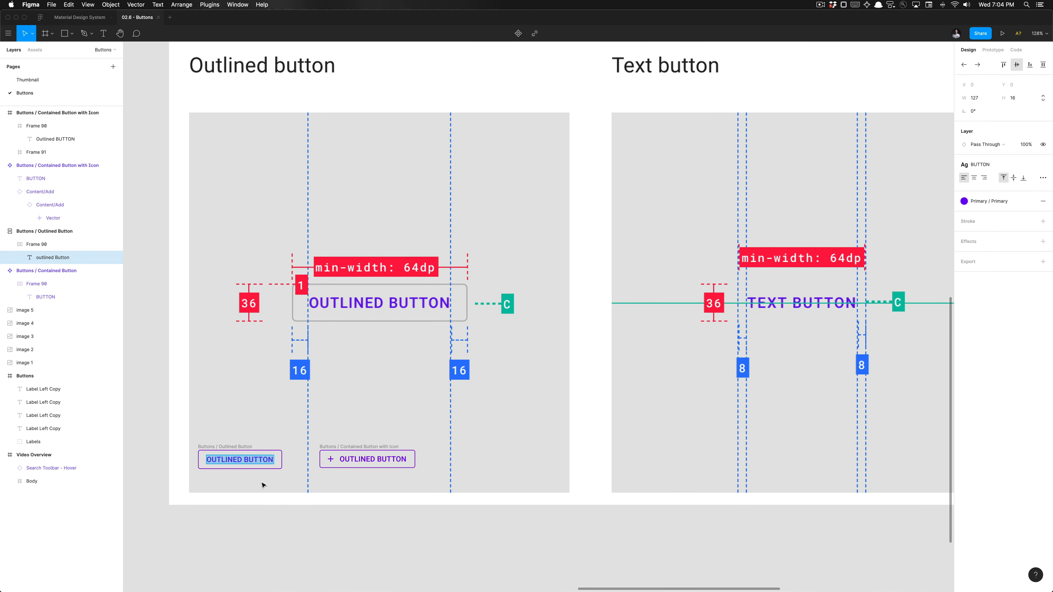
# Step: Turn the outlined button and the outlined button with icon into two separate components
pyautogui.click(240, 448)
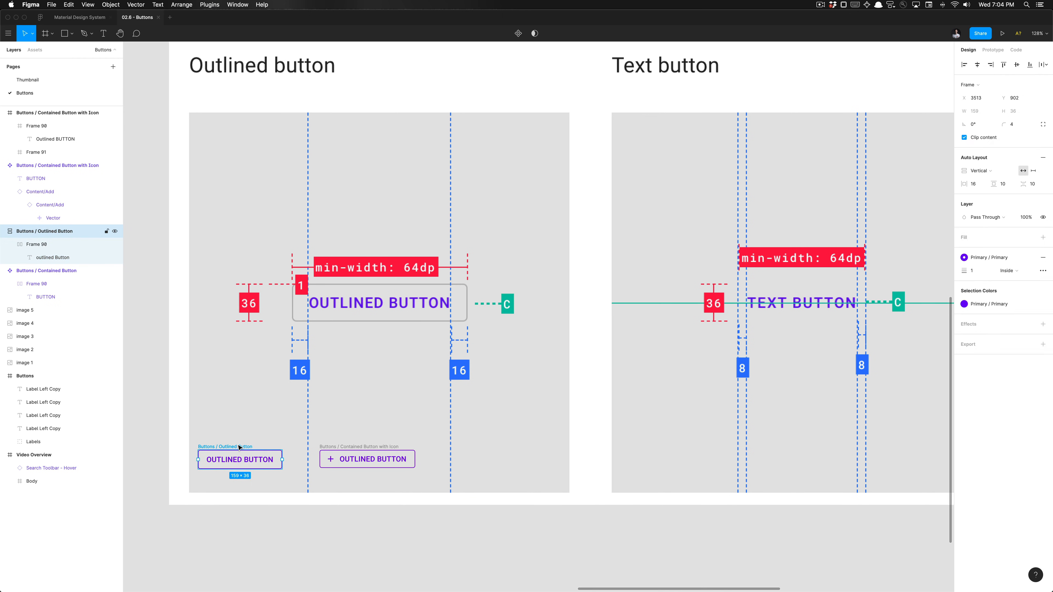
pyautogui.press('alt+super+k')
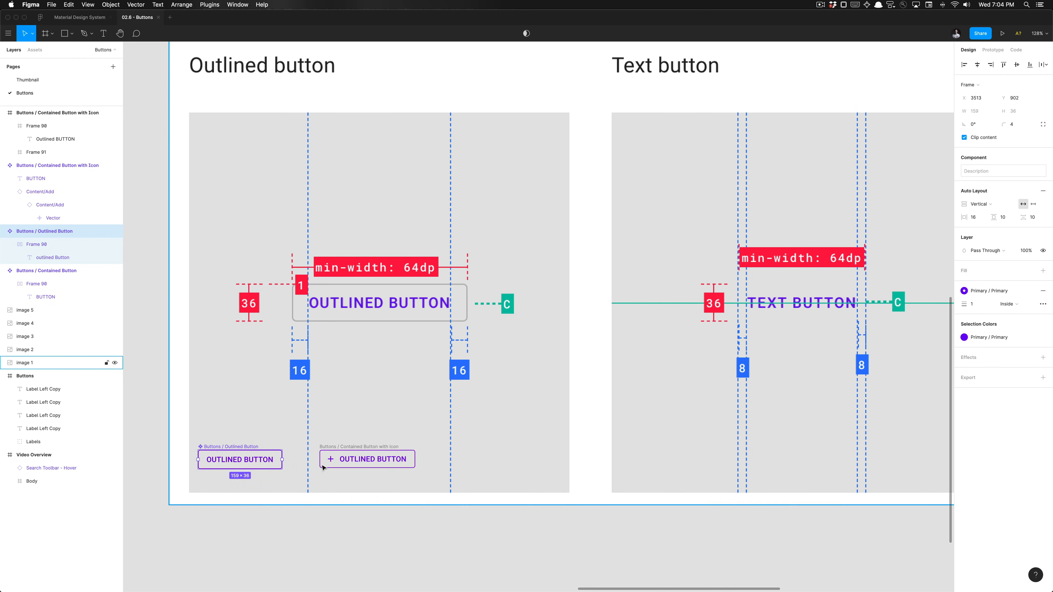
pyautogui.click(380, 448)
pyautogui.hscroll(-2, 381, 448)
pyautogui.scroll(1, 381, 448)
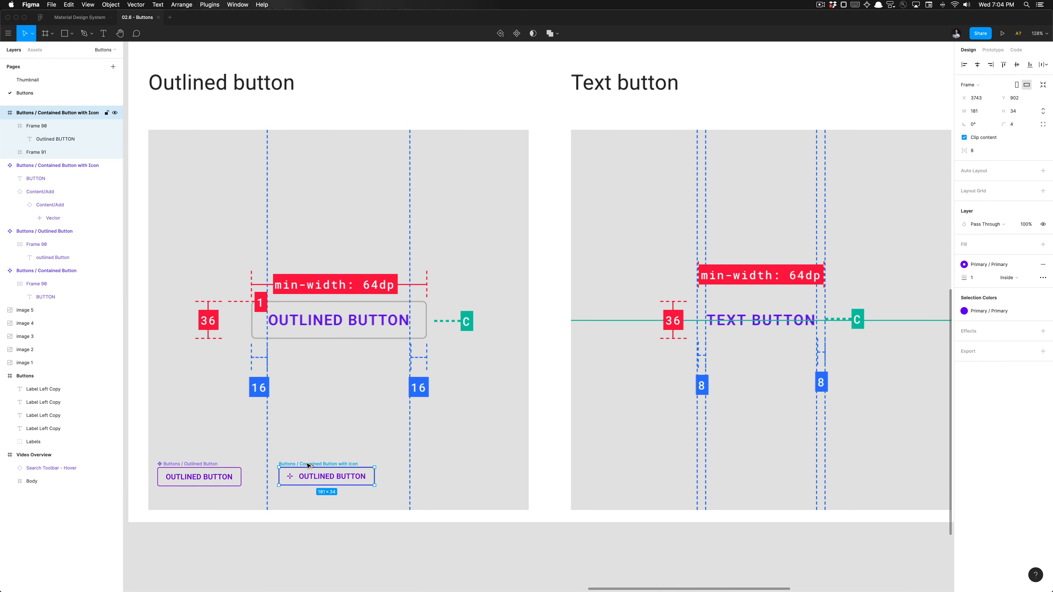
pyautogui.scroll(-10, 328, 456)
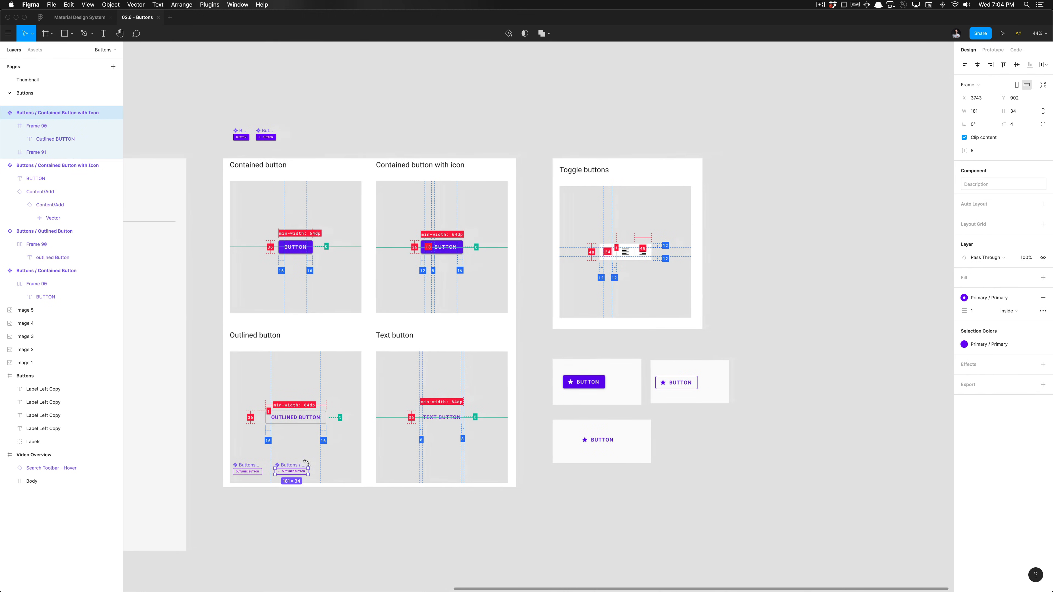
pyautogui.hscroll(2, 290, 457)
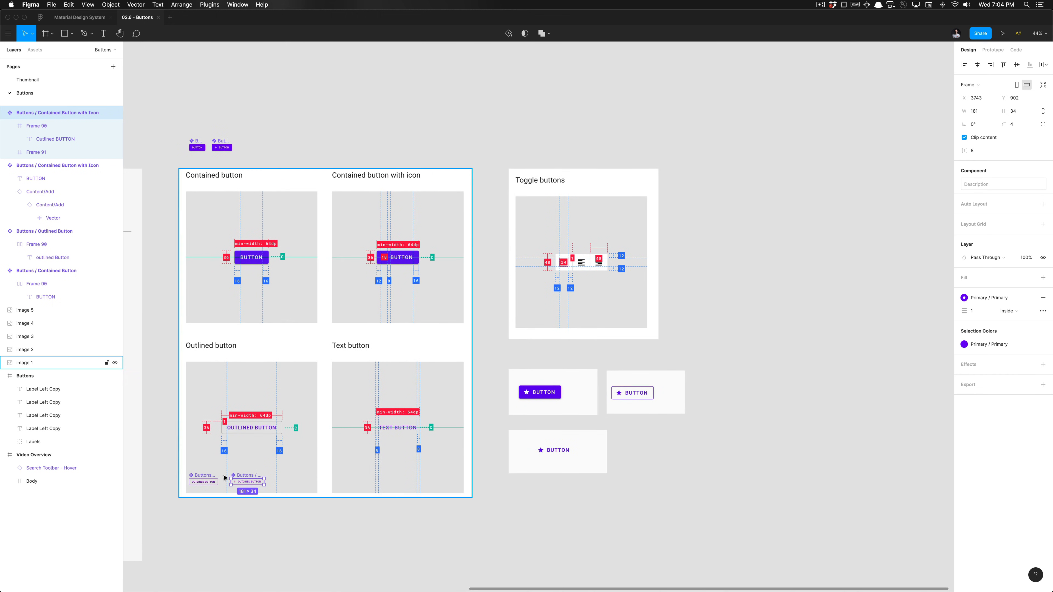
# Step: Move both outlined button components above the specs image, in line with the contained button components
pyautogui.keyDown('shift'); pyautogui.click(209, 477); pyautogui.keyUp('shift')
pyautogui.moveTo(248, 482); pyautogui.dragTo(302, 146)
pyautogui.click(347, 141)
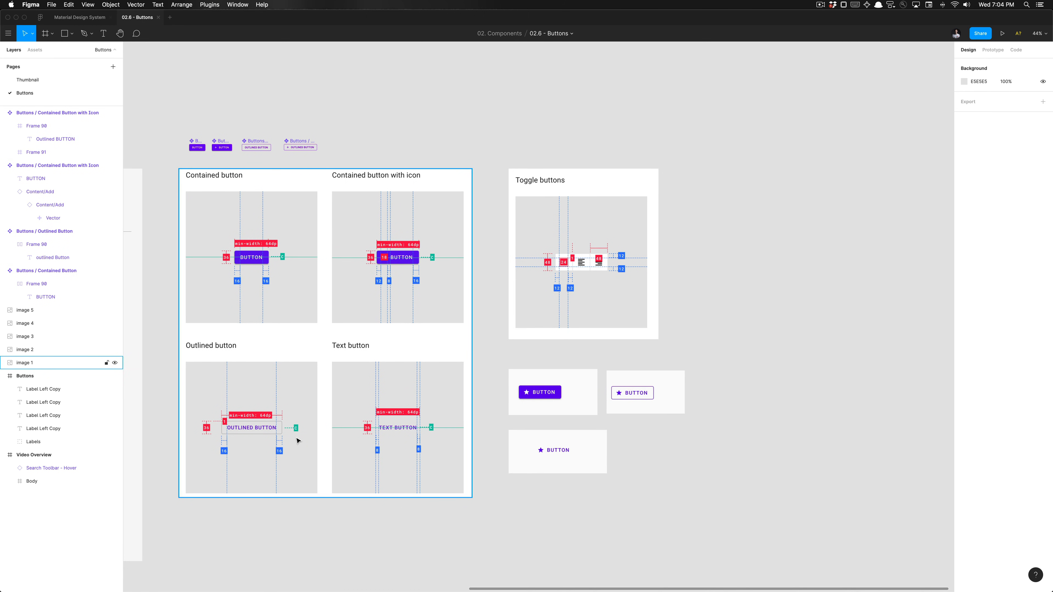
pyautogui.hscroll(2, 297, 440)
pyautogui.click(311, 406)
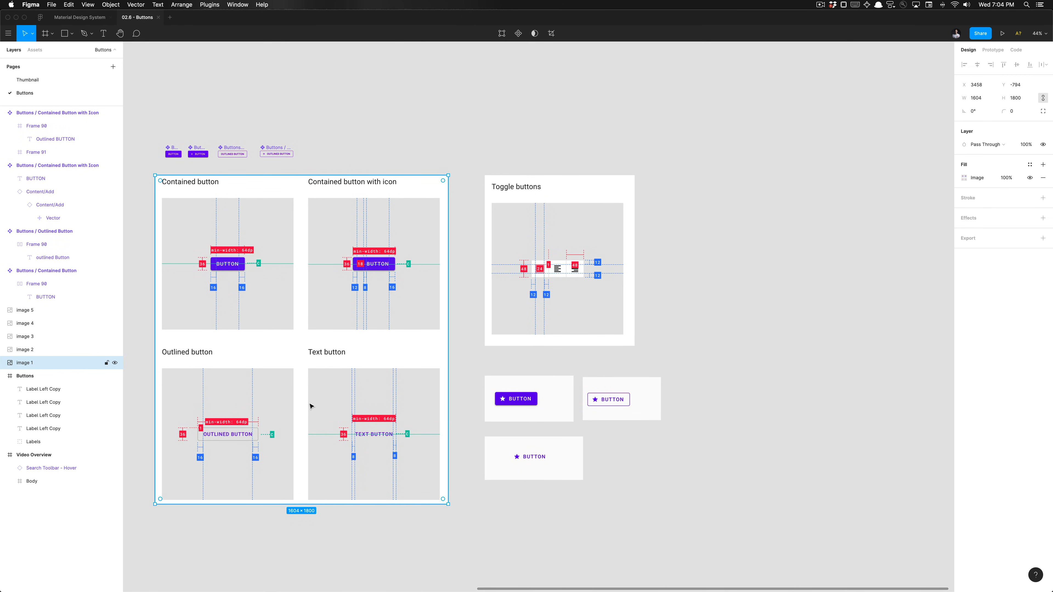
pyautogui.click(324, 538)
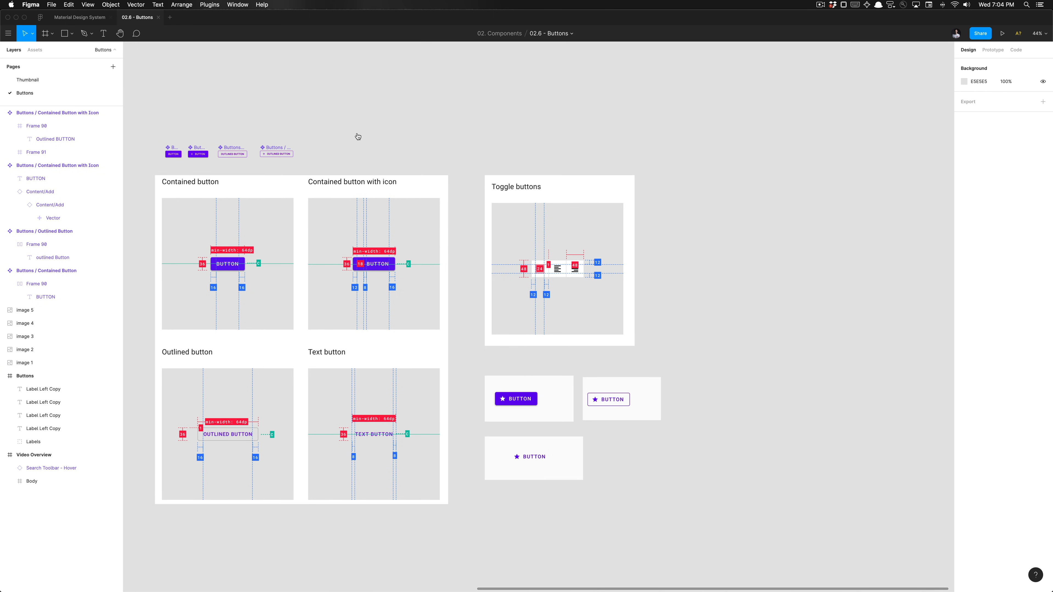
# Step: Switch to Chrome and preview the text variation in the Material Design buttons interactive demo
pyautogui.press('super+Tab')
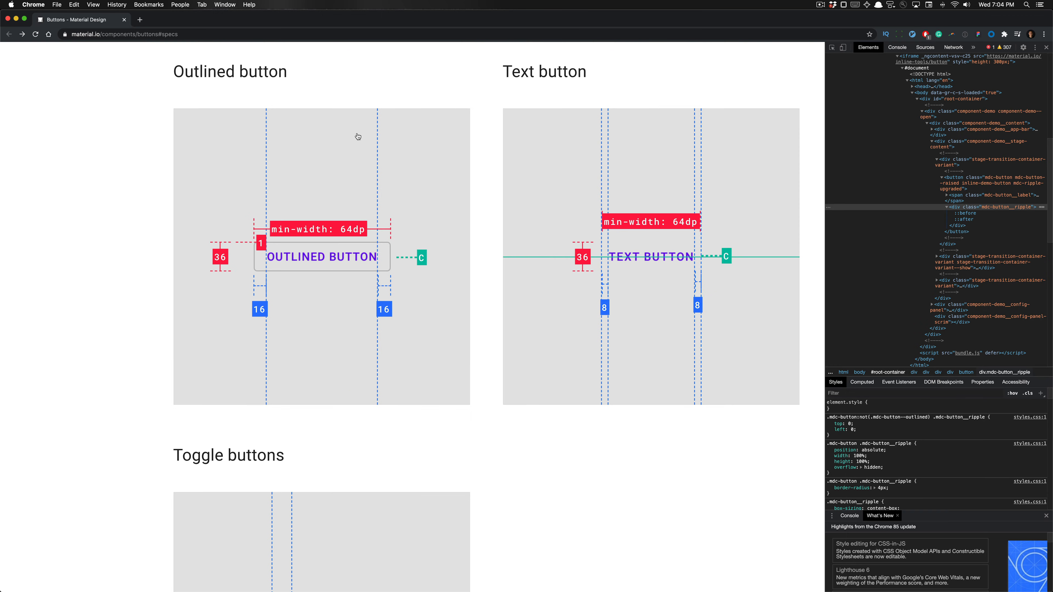
pyautogui.scroll(-5, 357, 136)
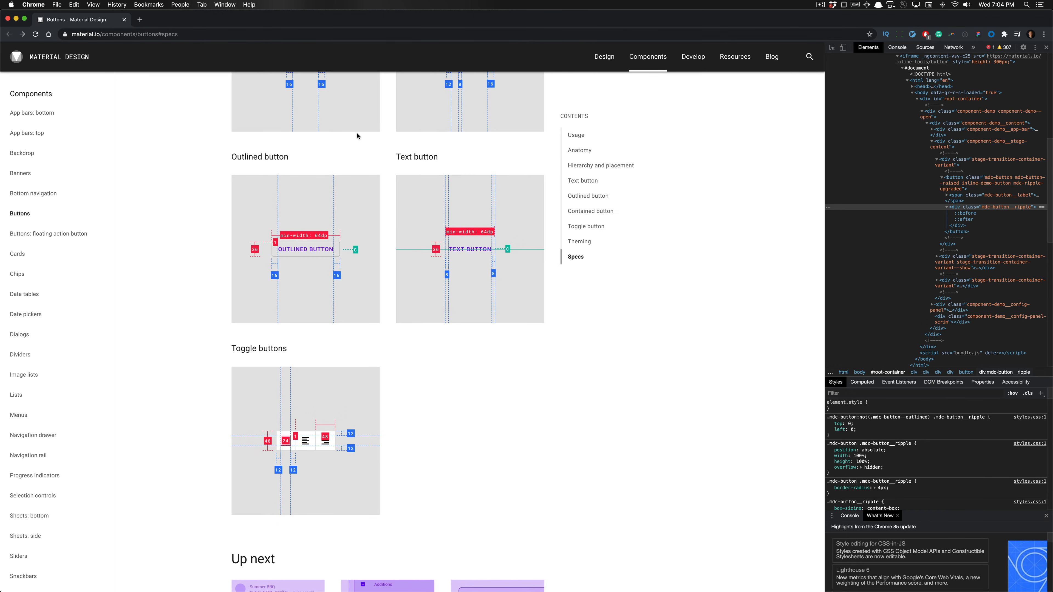
pyautogui.scroll(20, 357, 136)
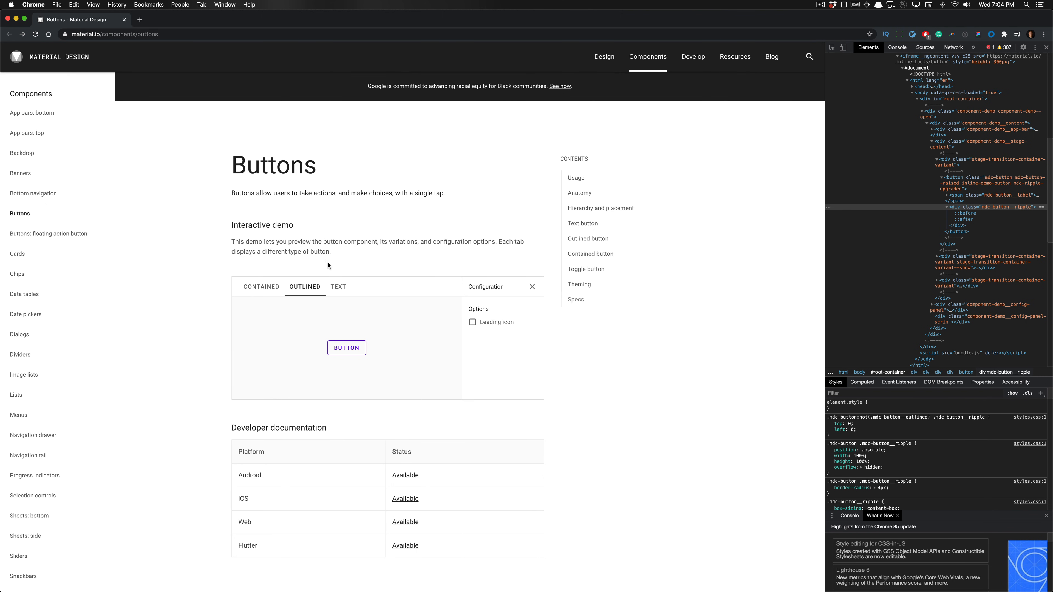
pyautogui.click(341, 288)
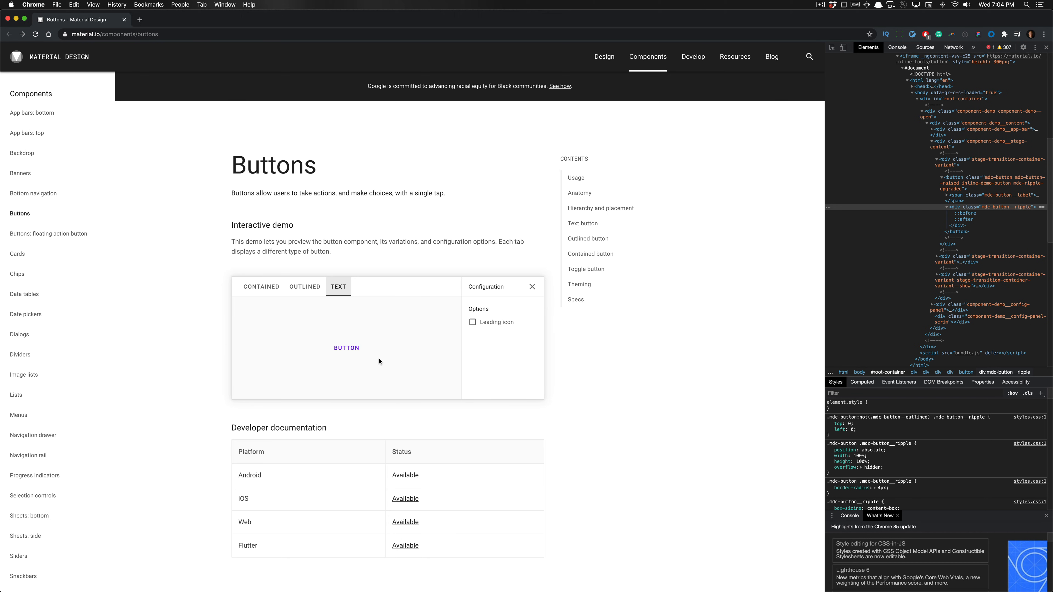
# Step: Zoom in on the interactive demo and test the text button's hover and pressed states
pyautogui.scroll(2, 350, 350)
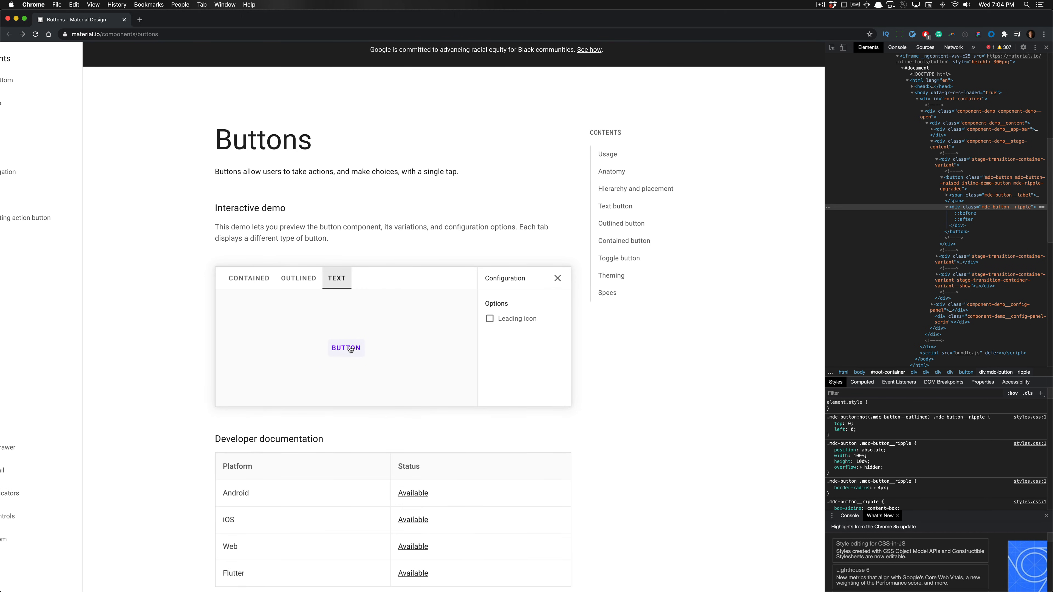
pyautogui.click(350, 350)
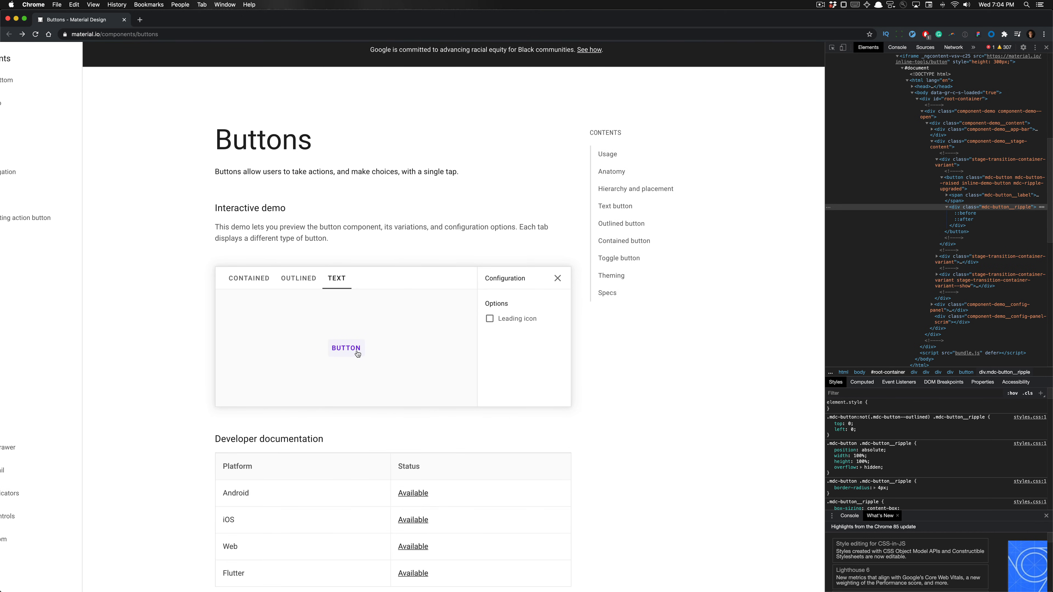
pyautogui.click(358, 354)
pyautogui.click(355, 352)
pyautogui.click(352, 350)
pyautogui.click(357, 352)
pyautogui.click(353, 347)
pyautogui.click(354, 353)
pyautogui.click(359, 343)
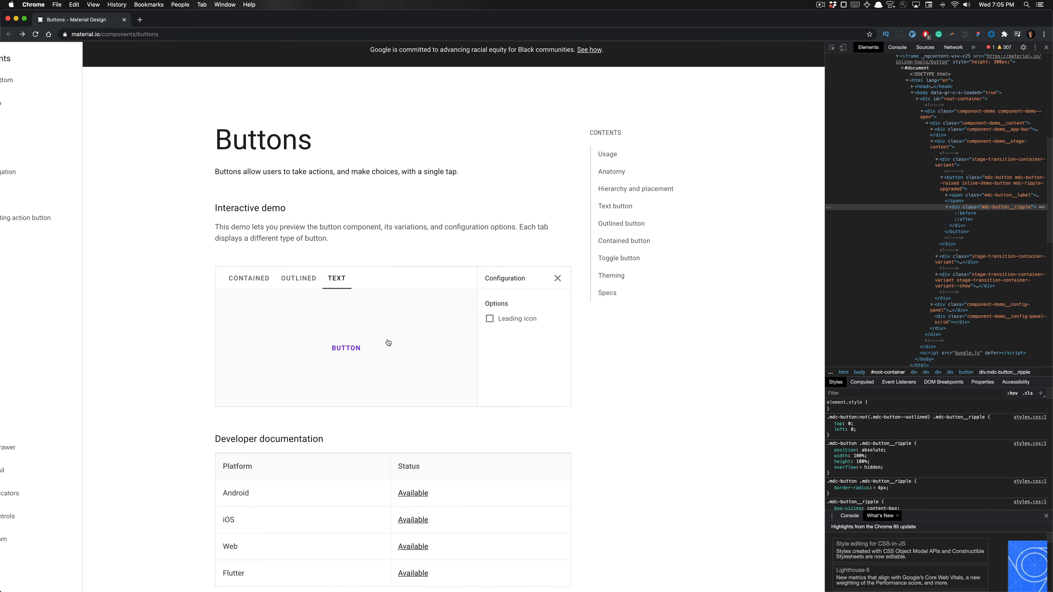
# Step: Switch to Figma and place a copy of the contained button beside the text button spec, level with its label
pyautogui.press('super+Tab')
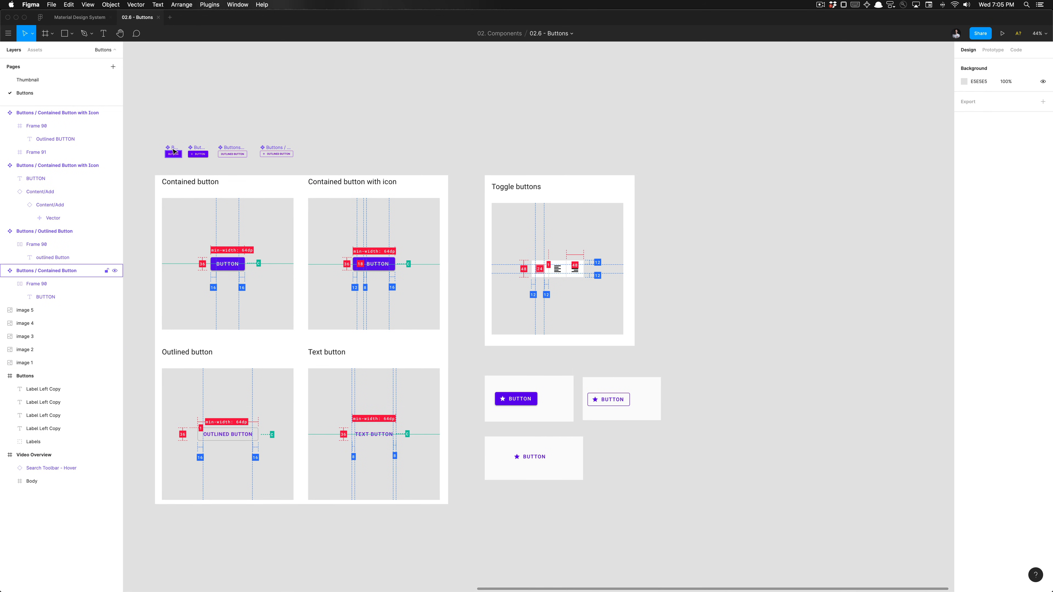
pyautogui.click(173, 152)
pyautogui.moveTo(174, 152); pyautogui.dragTo(440, 387)
pyautogui.scroll(8, 431, 415)
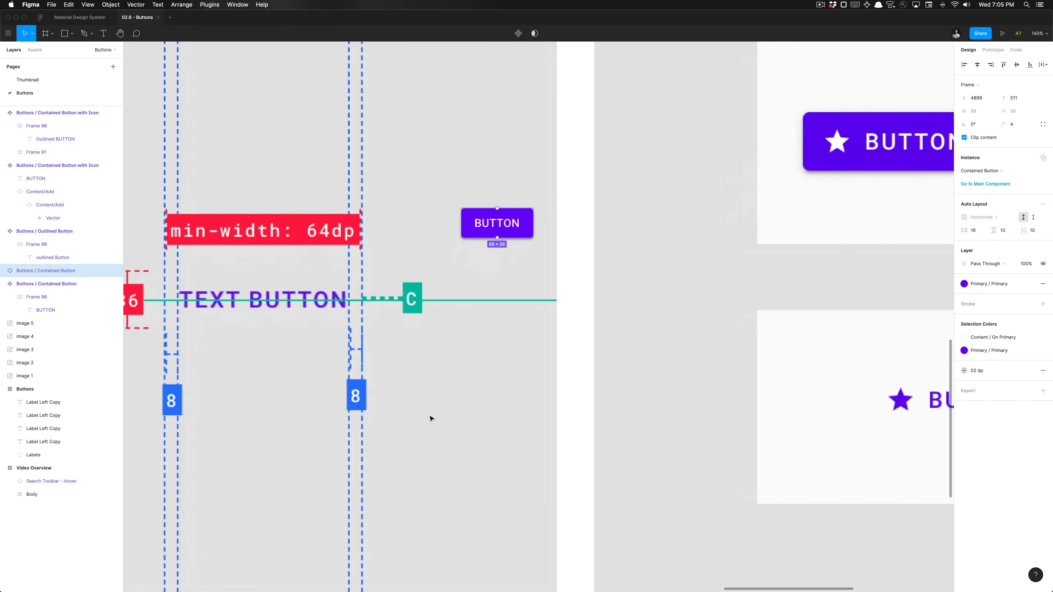
pyautogui.scroll(-6, 430, 416)
pyautogui.scroll(6, 430, 416)
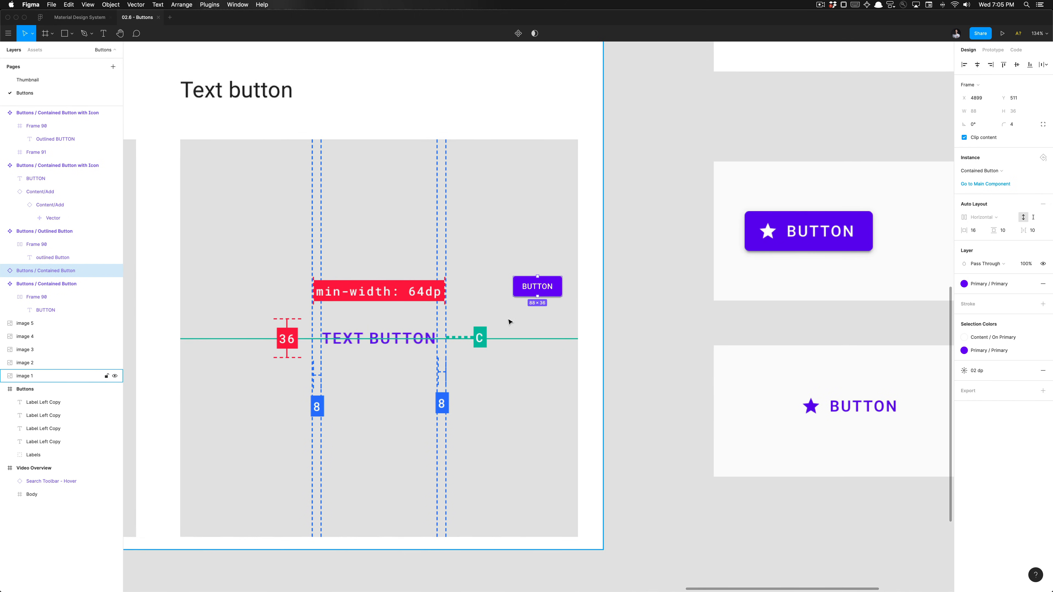
pyautogui.hotkey('shift', 'Down')
pyautogui.hotkey('shift', 'Down')
pyautogui.hotkey('shift', 'Down')
pyautogui.hotkey('shift', 'Down')
pyautogui.hotkey('shift', 'Down')
pyautogui.hotkey('shift', 'Down')
pyautogui.hotkey('shift', 'Down')
pyautogui.hotkey('shift', 'Down')
pyautogui.hotkey('shift', 'Down')
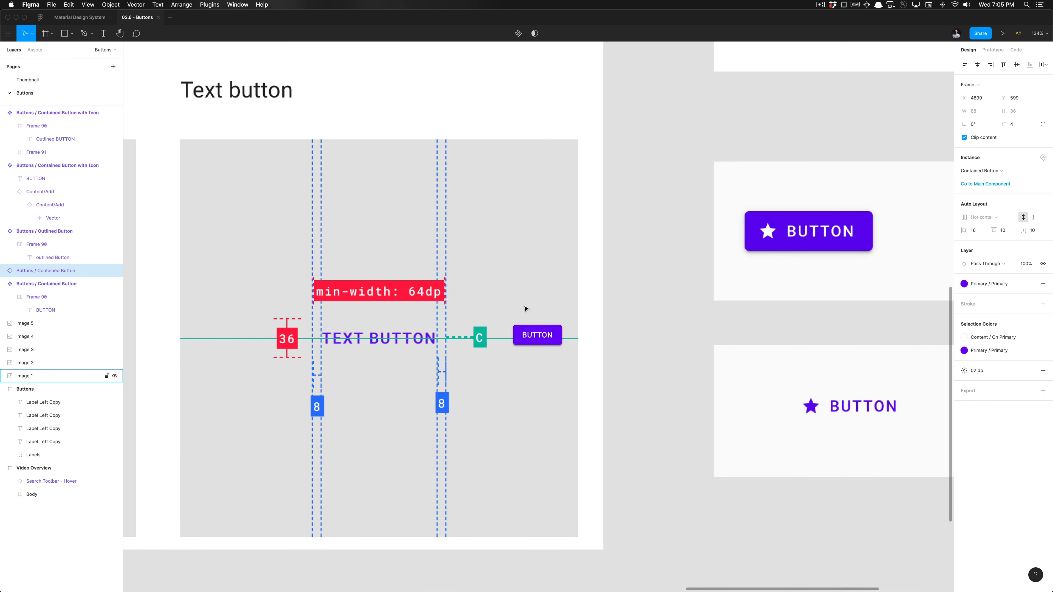
# Step: Remove the shadow effect and the fill from the copied button
pyautogui.click(1045, 372)
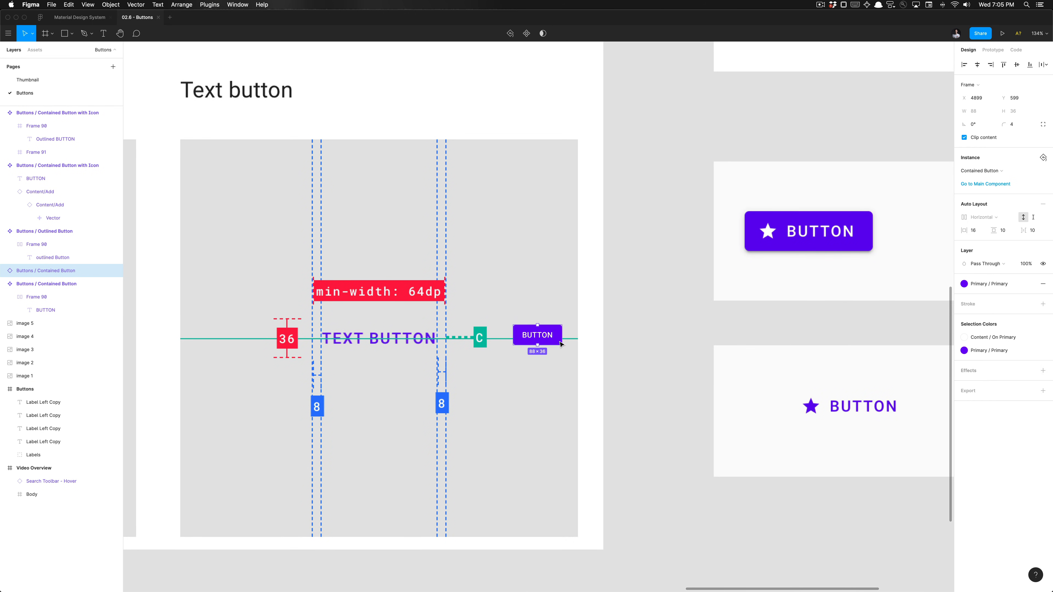
pyautogui.scroll(5, 558, 340)
pyautogui.scroll(-5, 557, 340)
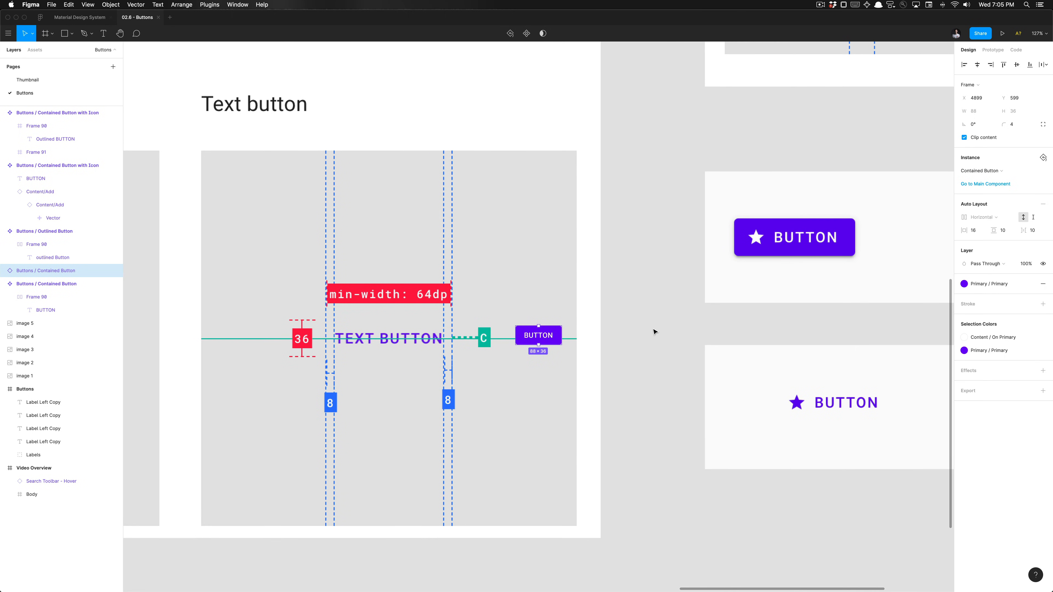
pyautogui.click(1044, 285)
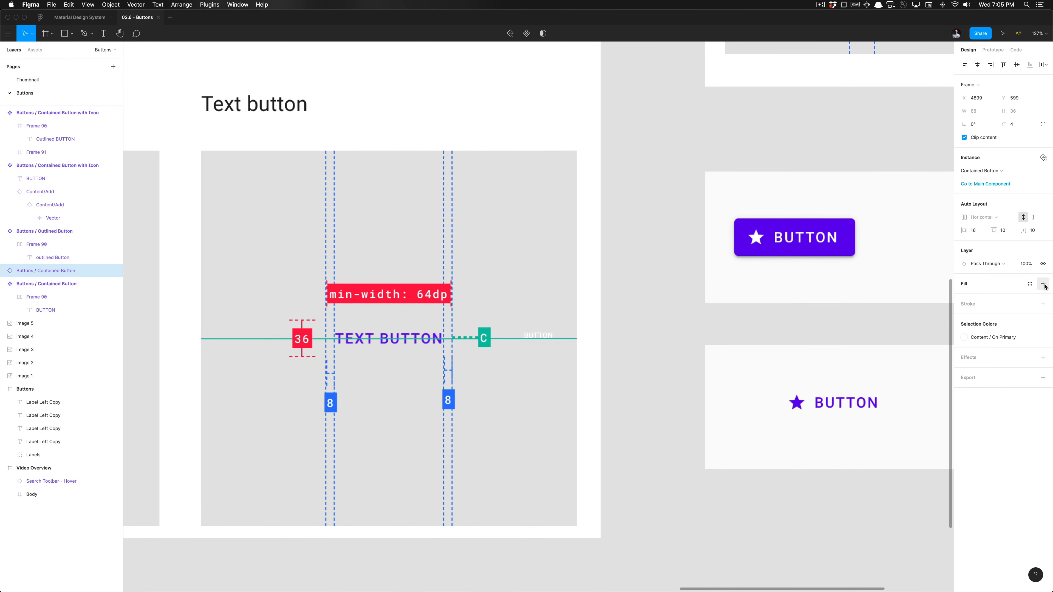
# Step: Apply the Primary / Primary color style to the copied button's label
pyautogui.doubleClick(550, 336)
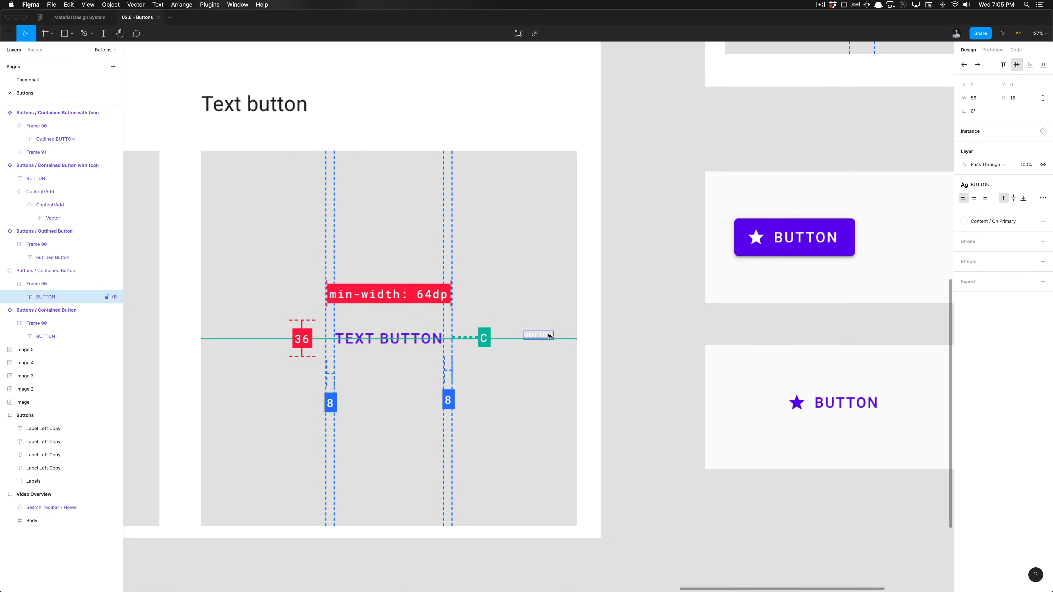
pyautogui.click(984, 222)
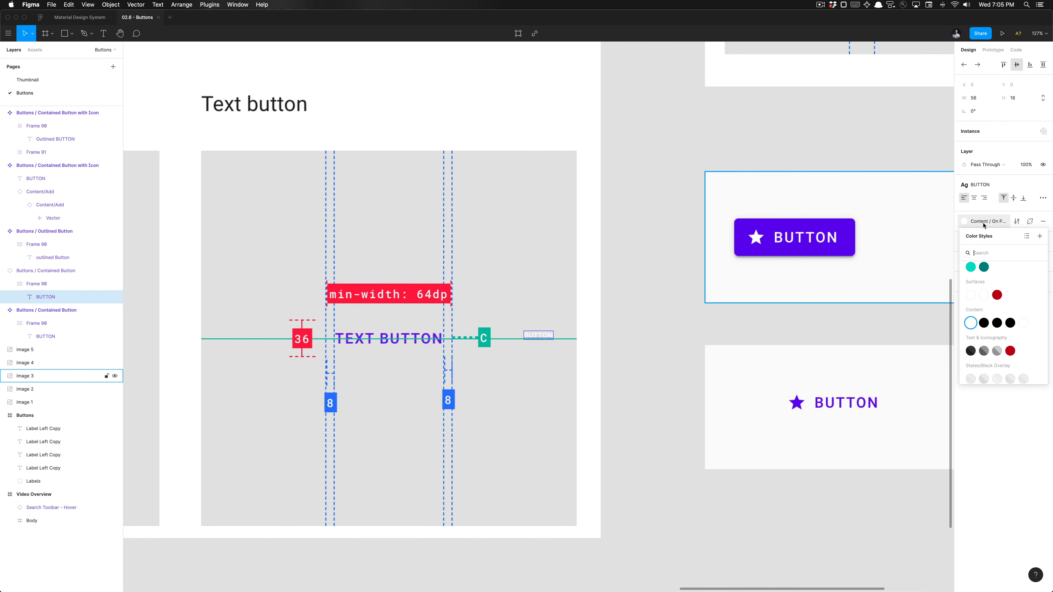
pyautogui.click(969, 301)
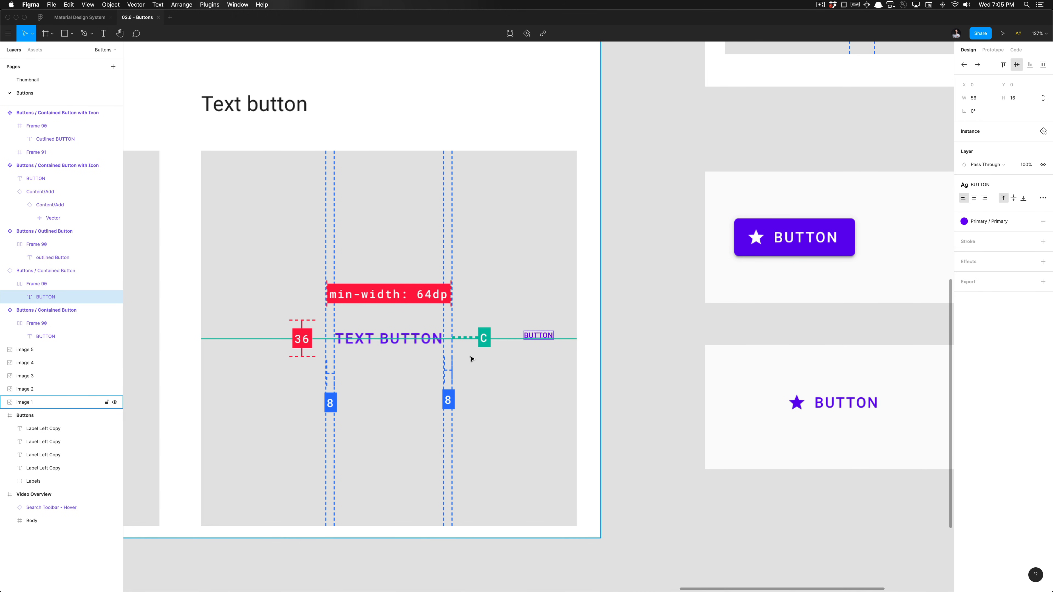
# Step: Change the copied button's label to "Text BUTTON"
pyautogui.doubleClick(531, 335)
pyautogui.press('Escape')
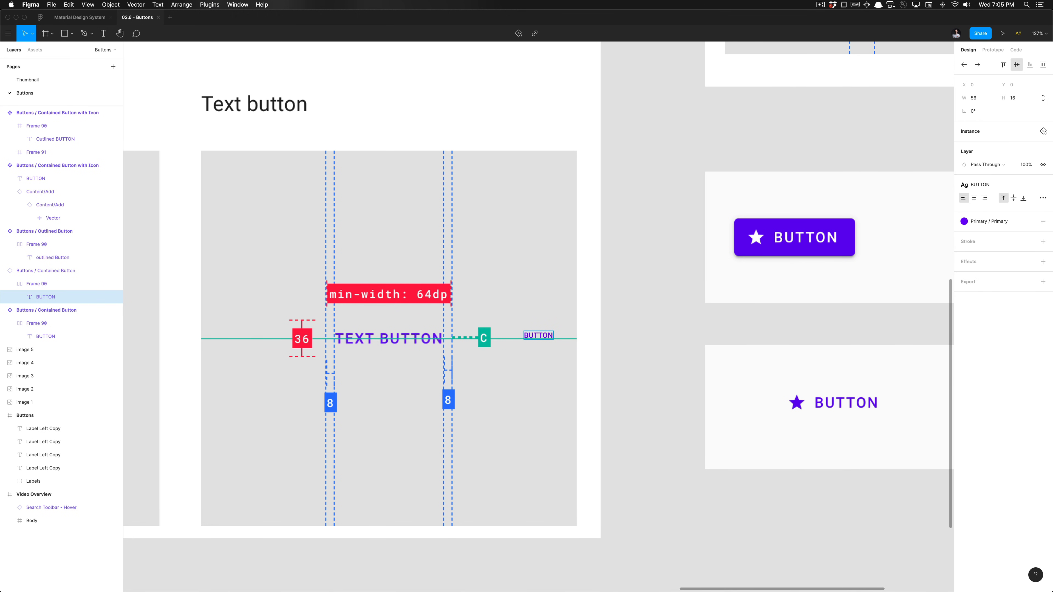
pyautogui.doubleClick(524, 334)
pyautogui.write('Text')
pyautogui.press('Escape')
pyautogui.scroll(5, 525, 332)
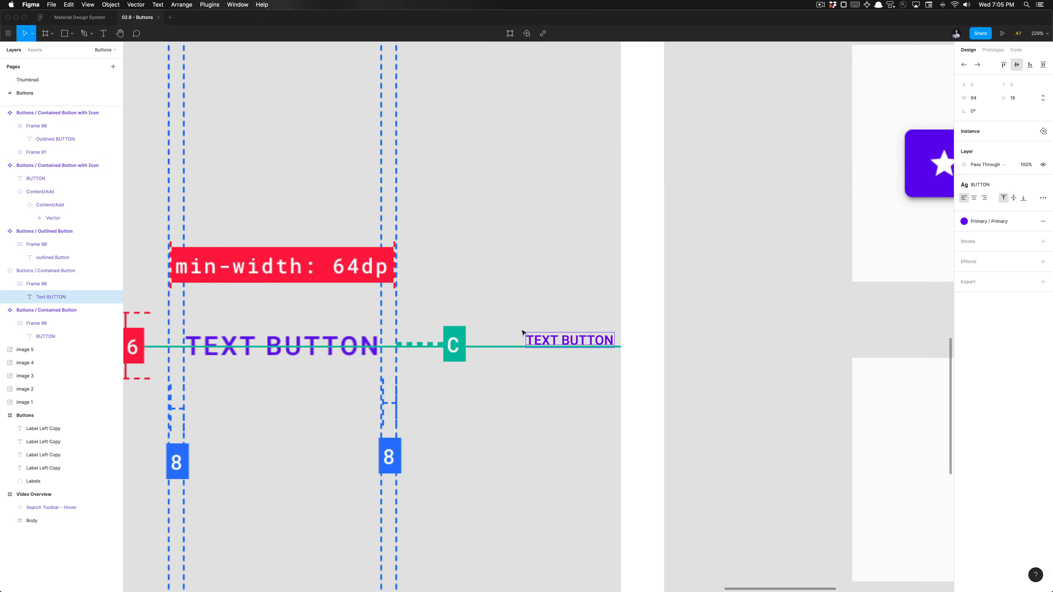
# Step: Set the text button's horizontal padding to 8 and check the spacing around its label
pyautogui.scroll(-1, 522, 340)
pyautogui.click(513, 351)
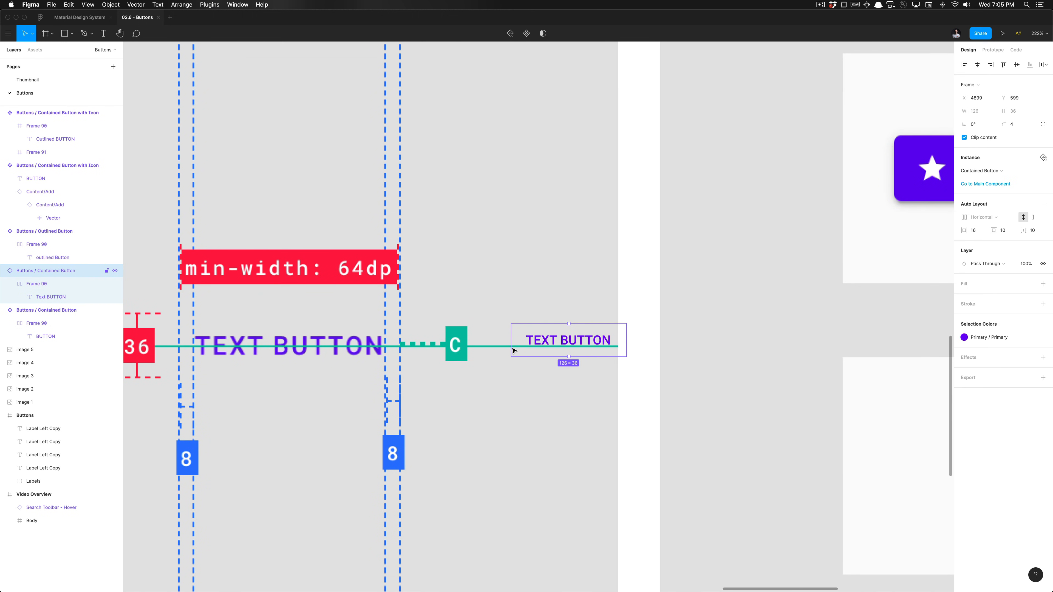
pyautogui.click(974, 232)
pyautogui.press('Return')
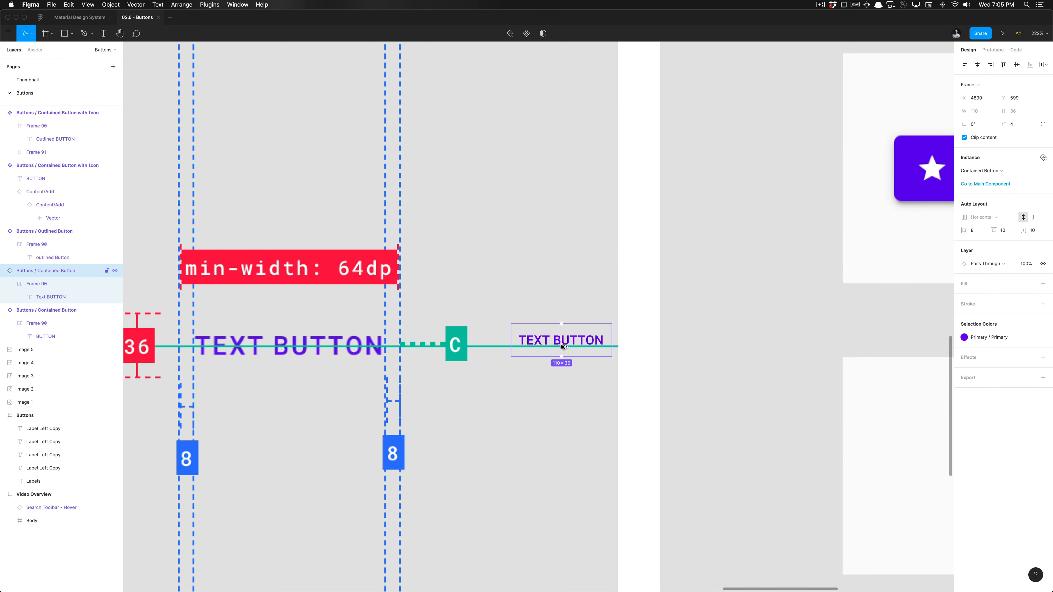
pyautogui.doubleClick(528, 344)
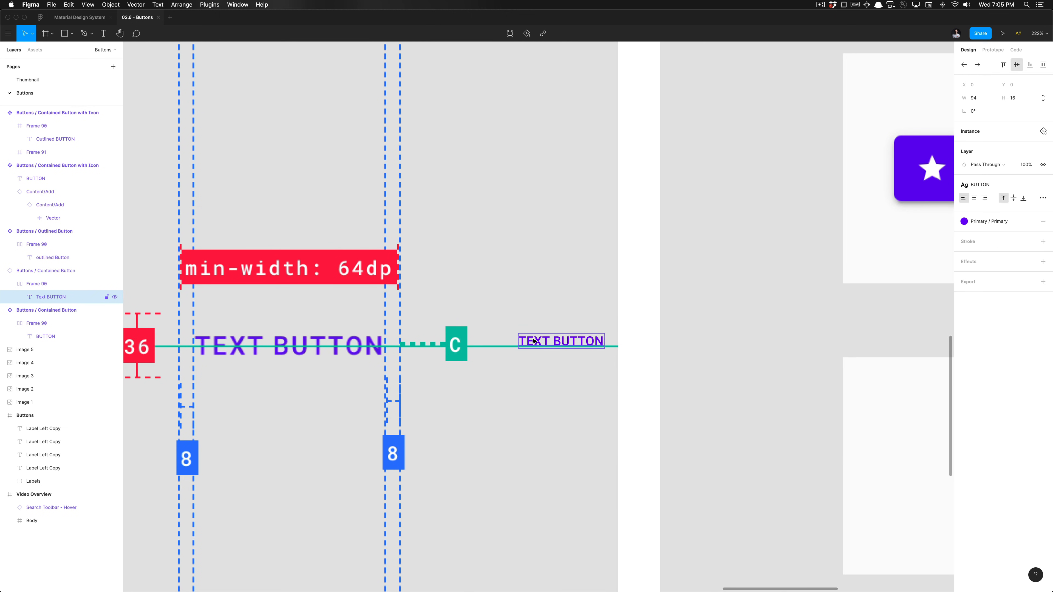
pyautogui.press('alt')
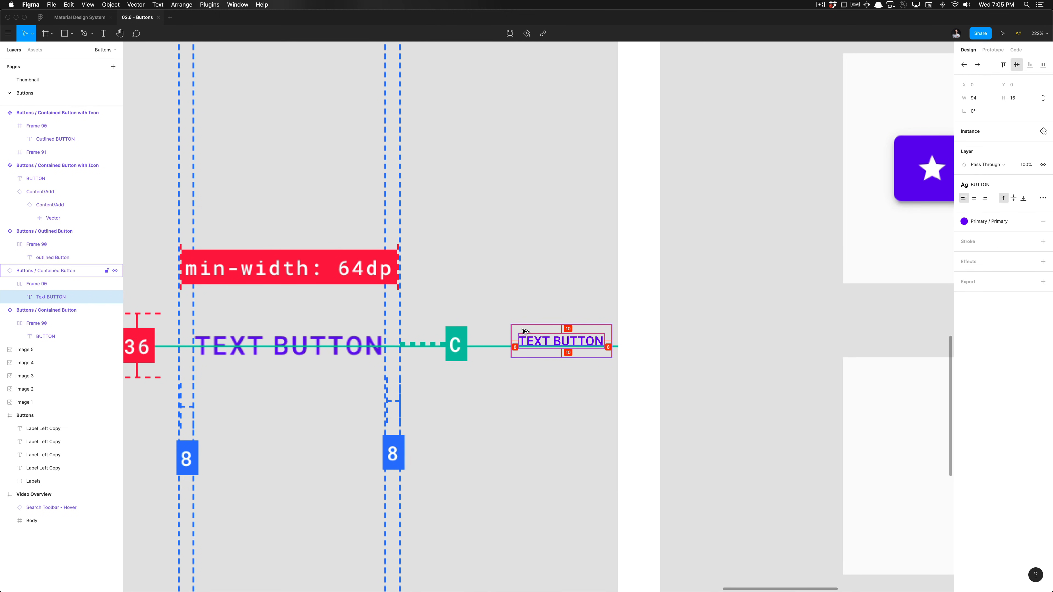
pyautogui.scroll(-3, 525, 331)
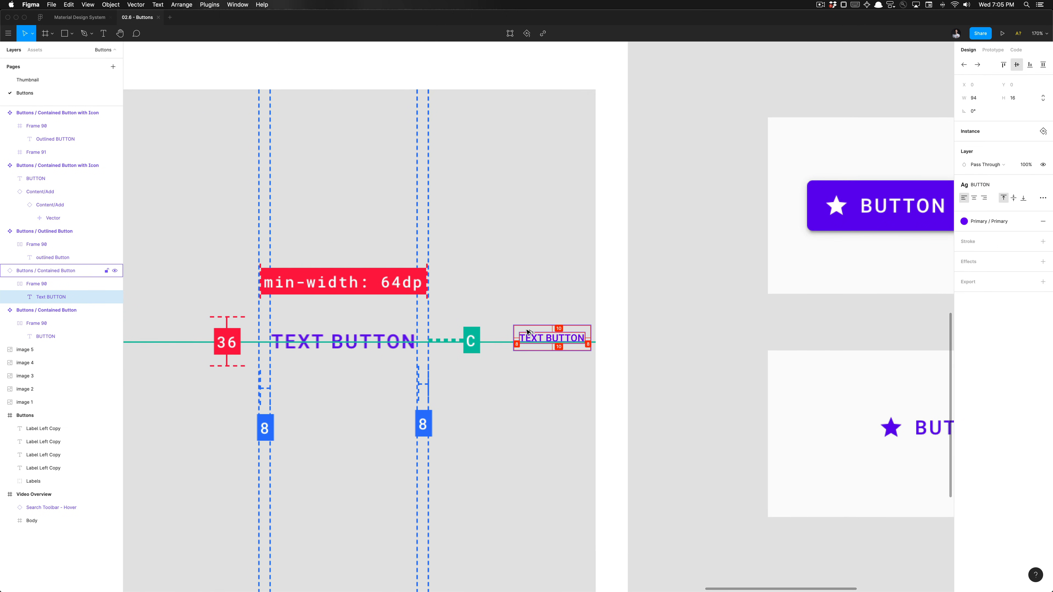
pyautogui.press('Escape')
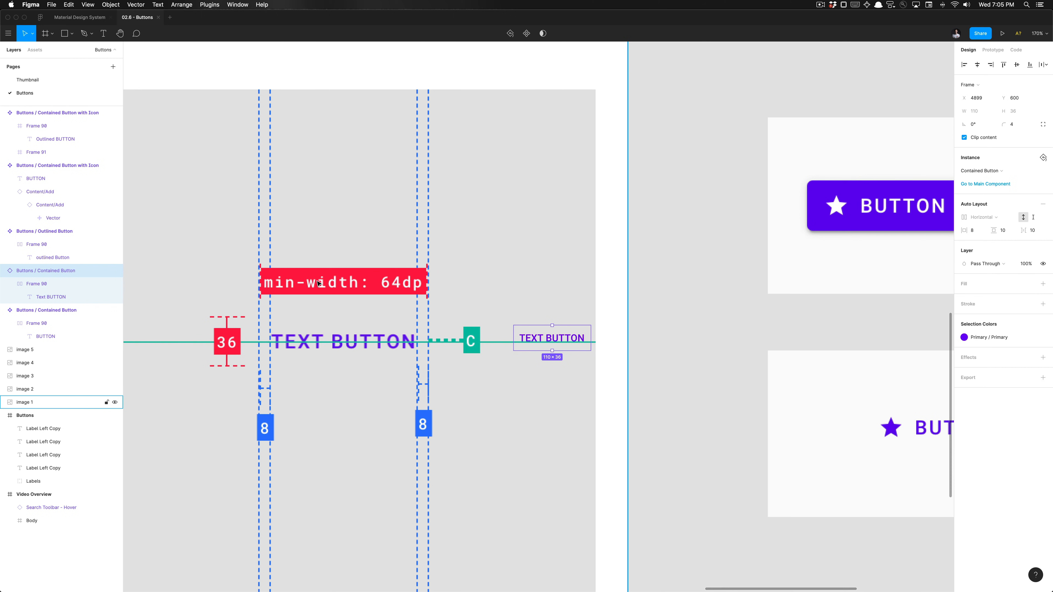
# Step: Test how the text button resizes by replacing its label with "so", and undo the text change
pyautogui.doubleClick(552, 342)
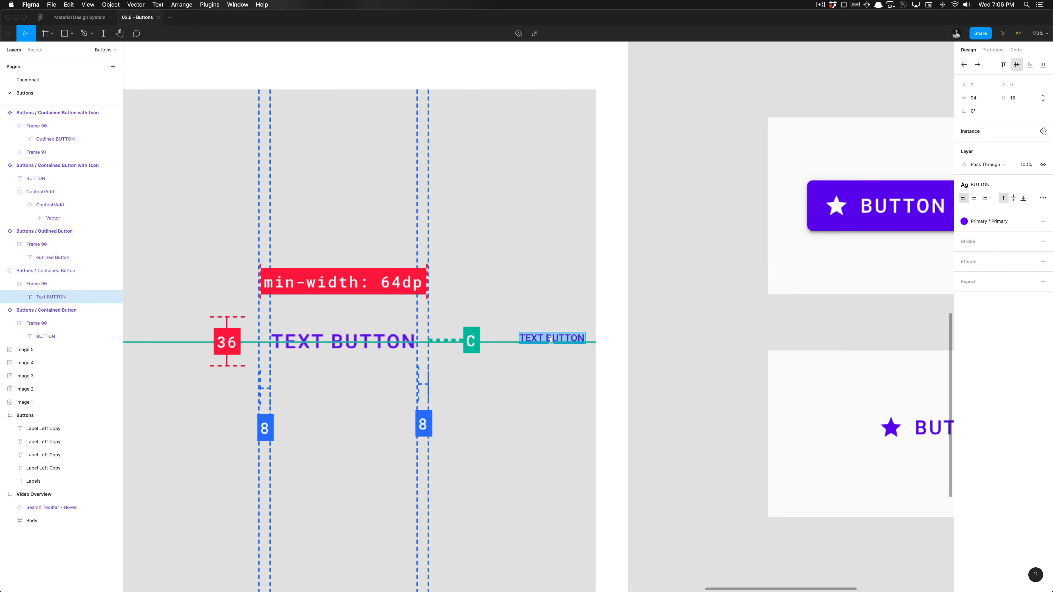
pyautogui.write('so')
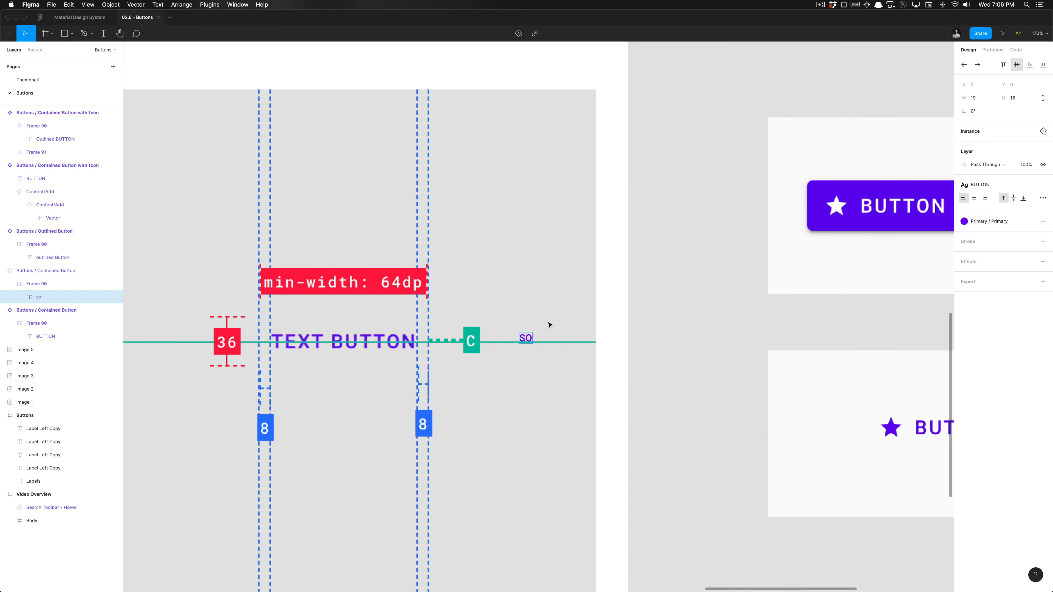
pyautogui.press('alt')
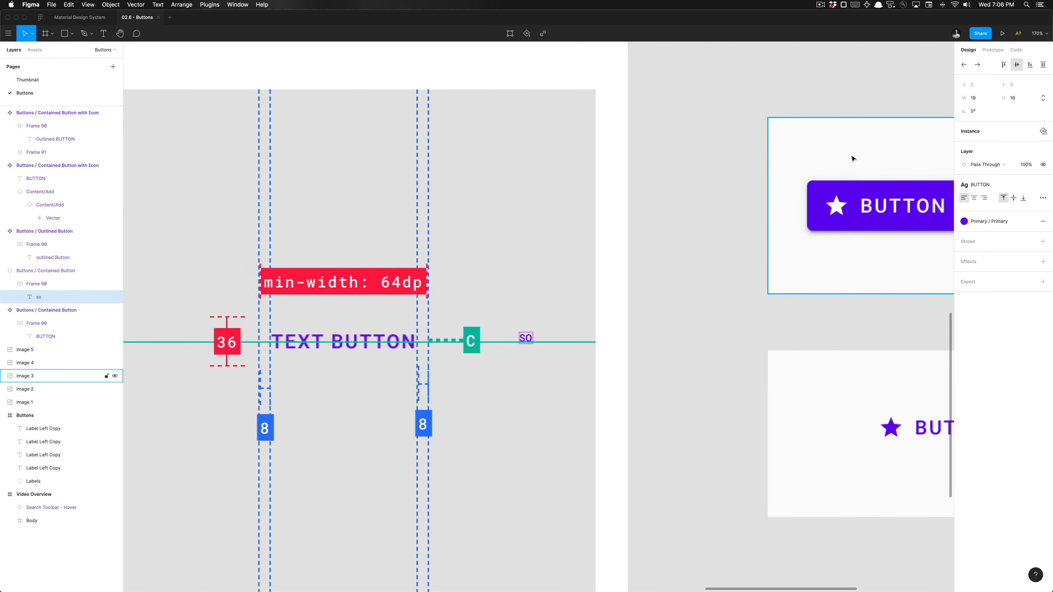
pyautogui.press('super+z')
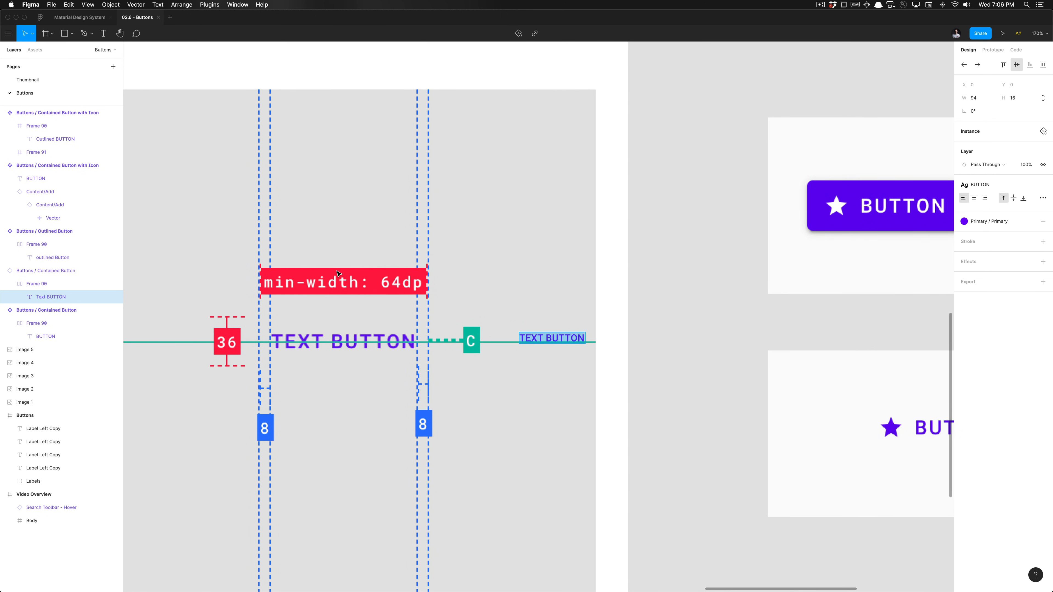
pyautogui.press('Escape')
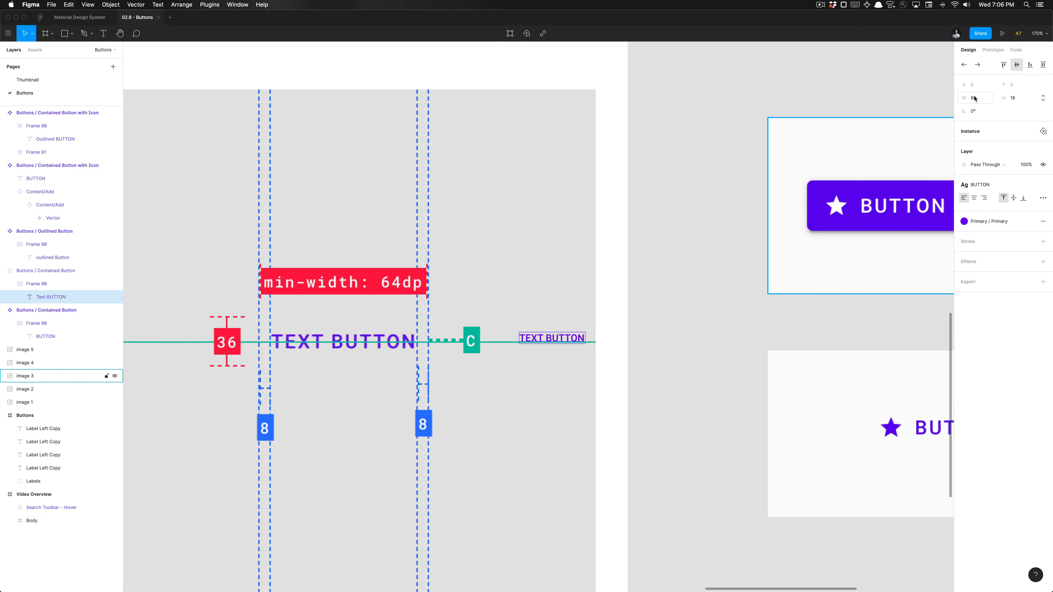
# Step: Detach the text button instance from its contained button main component
pyautogui.click(553, 334)
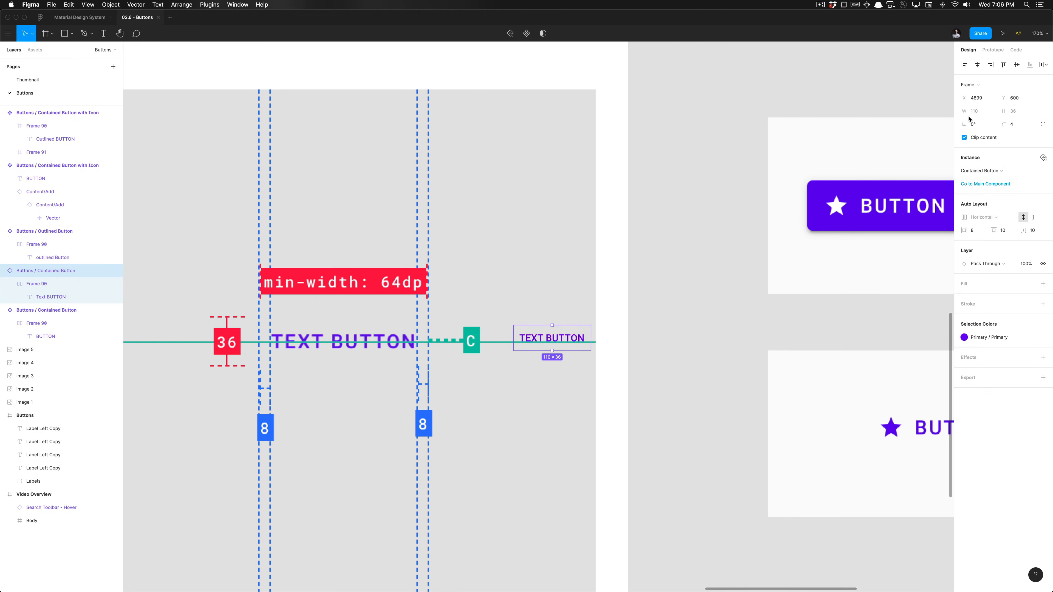
pyautogui.scroll(-10, 549, 330)
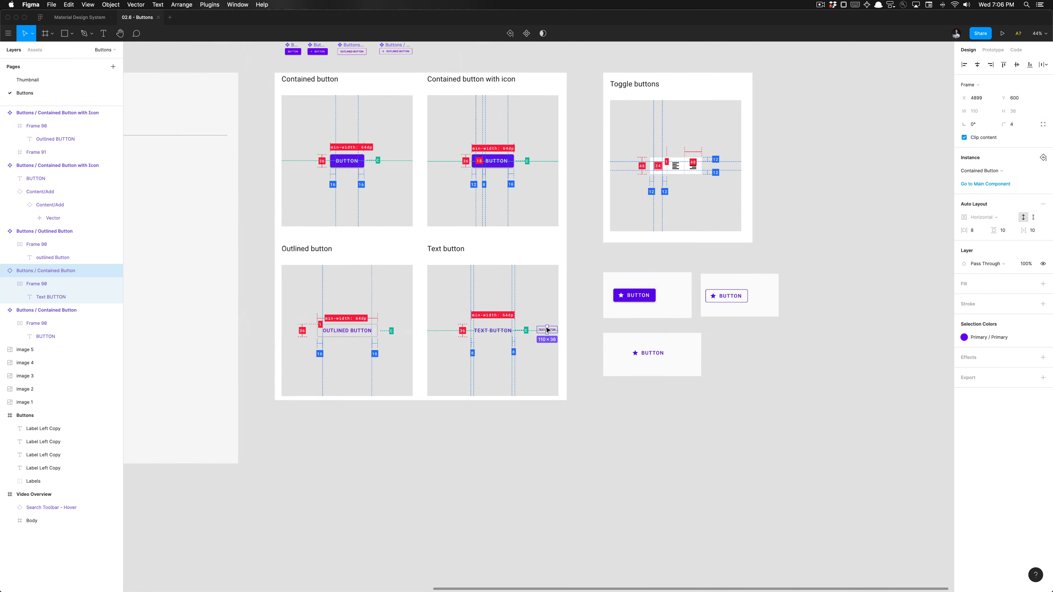
pyautogui.scroll(5, 547, 330)
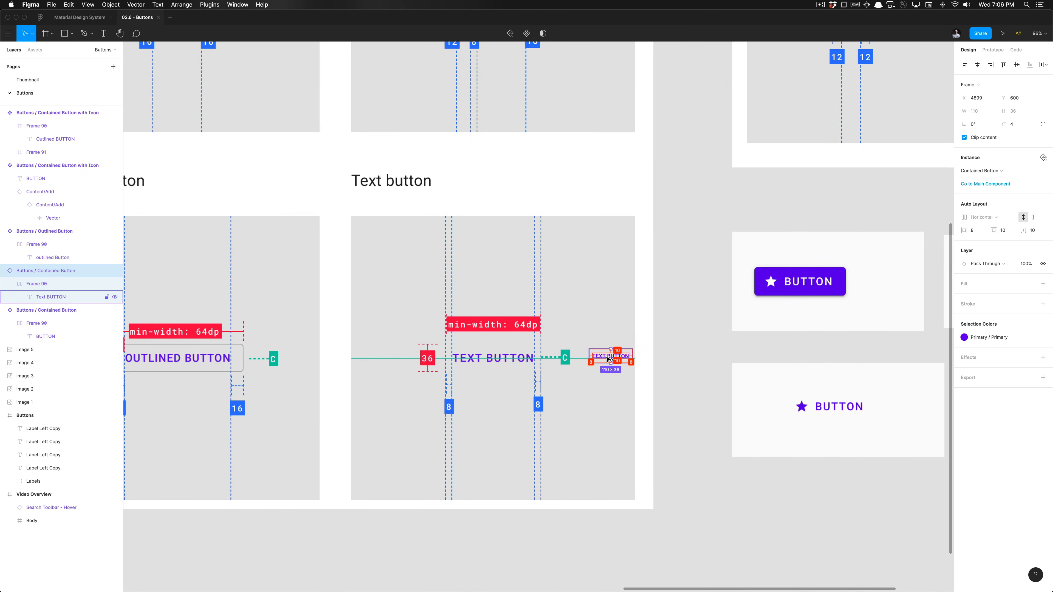
pyautogui.scroll(5, 608, 359)
pyautogui.scroll(-3, 608, 359)
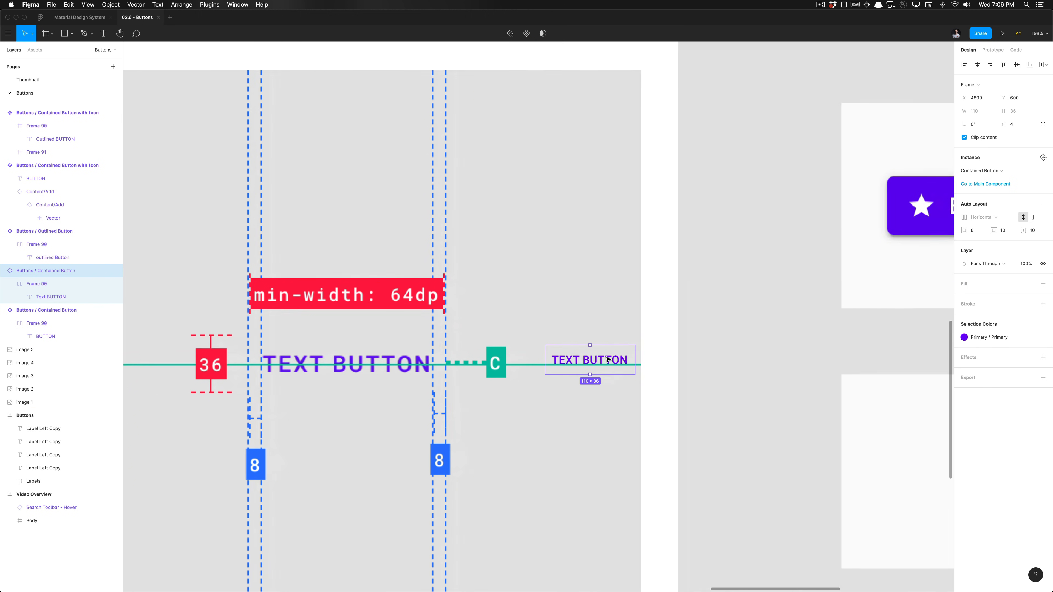
pyautogui.scroll(-3, 549, 360)
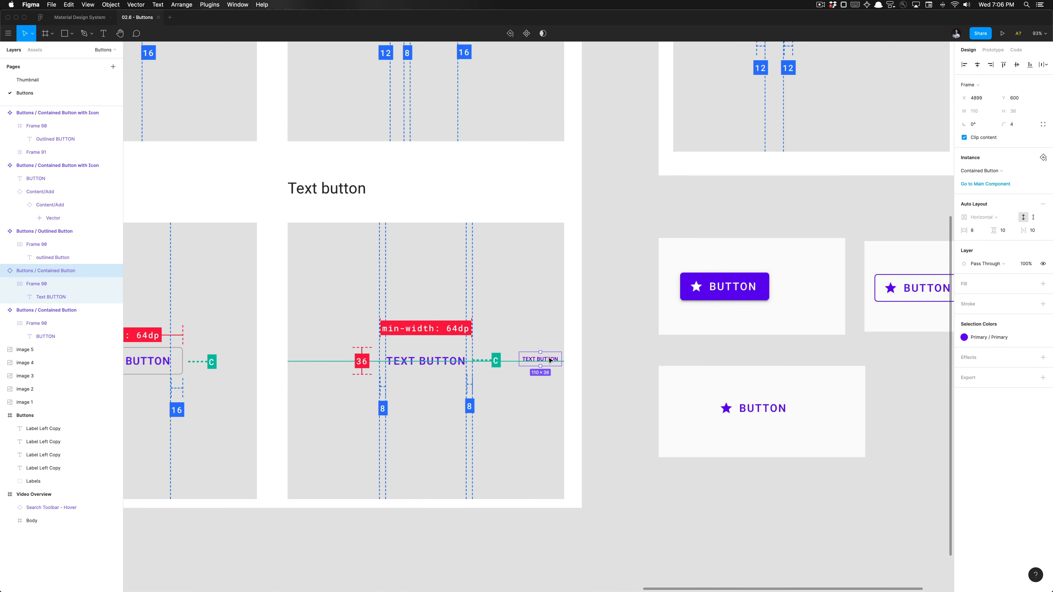
pyautogui.press('super+alt+b')
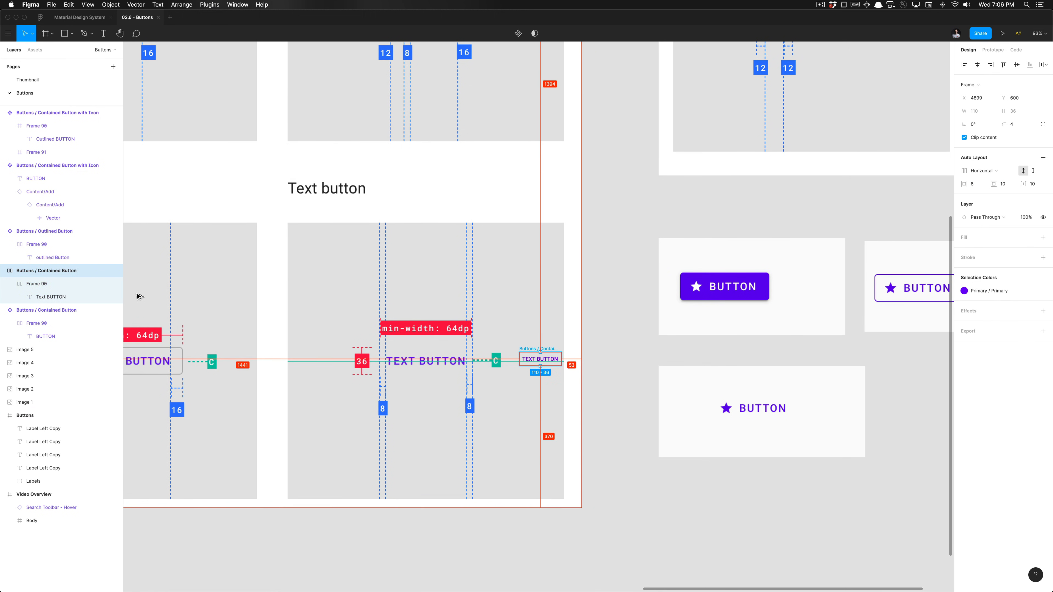
# Step: Rename the detached button frame as "Buttons / Text Button"
pyautogui.scroll(5, 536, 386)
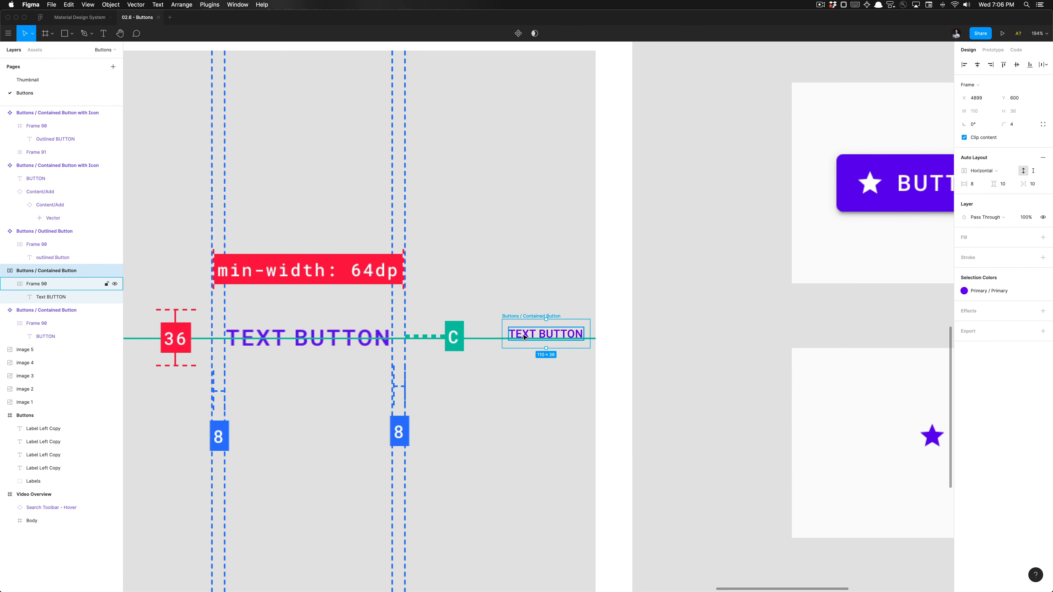
pyautogui.press('super+r')
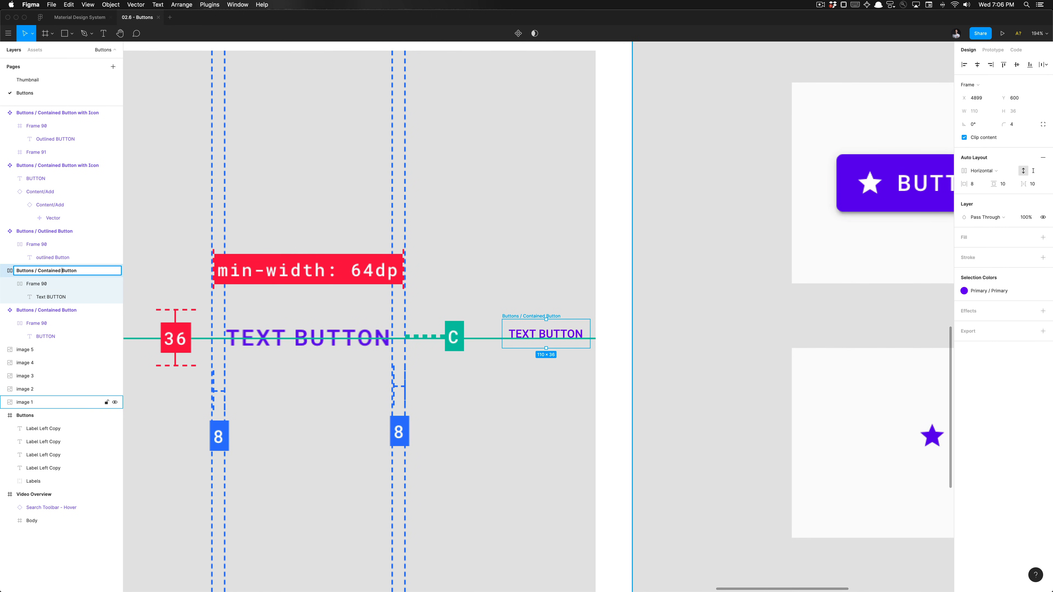
pyautogui.doubleClick(49, 271)
pyautogui.write('Text')
pyautogui.press('Return')
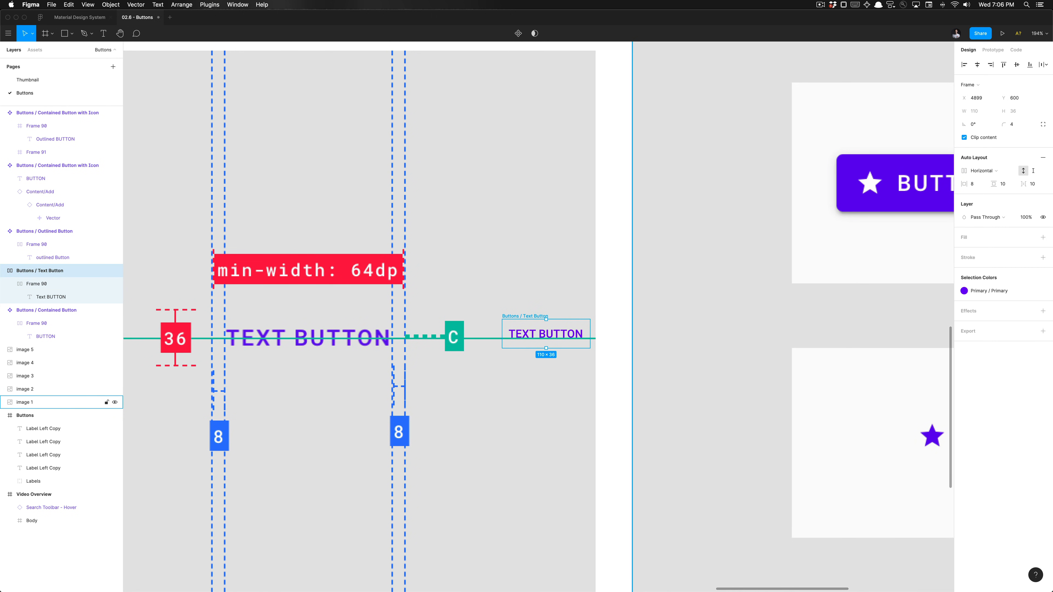
# Step: Turn the Buttons / Text Button frame into a main component and move it below the Text button spec board
pyautogui.press('alt')
pyautogui.press('super+alt+k')
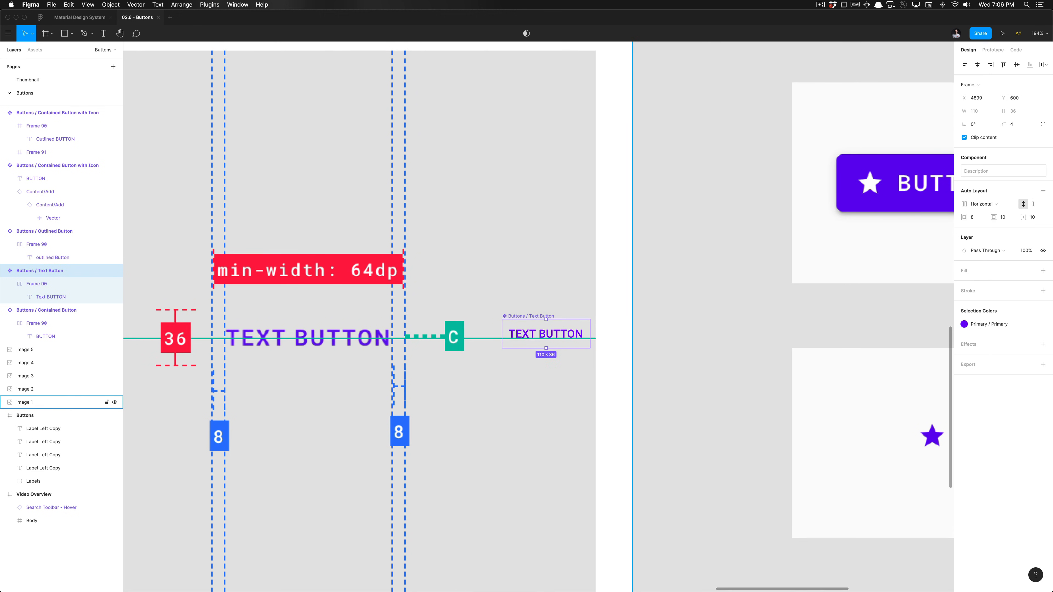
pyautogui.scroll(-10, 514, 318)
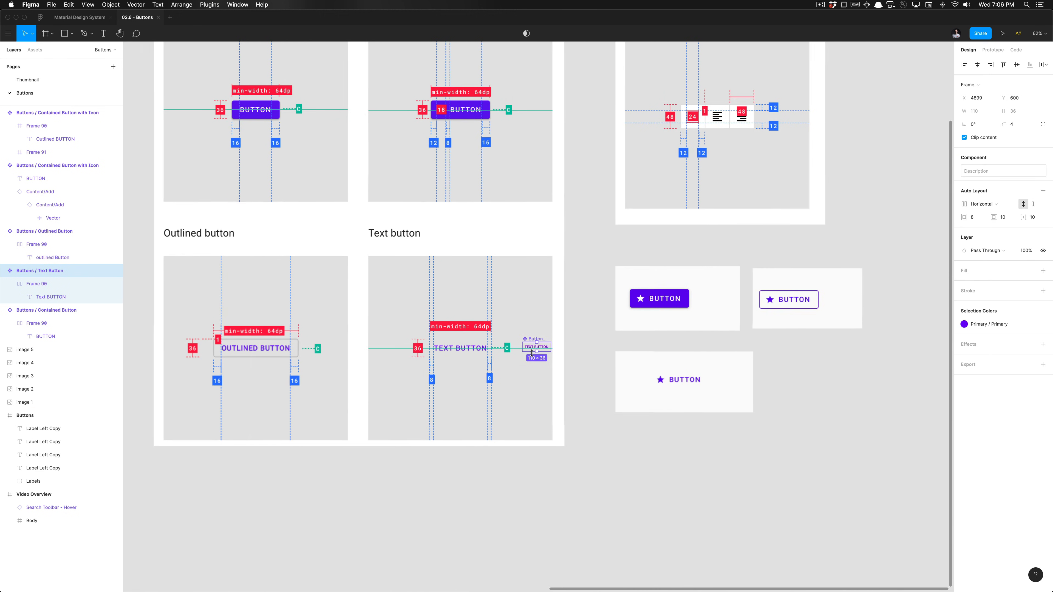
pyautogui.scroll(3, 534, 343)
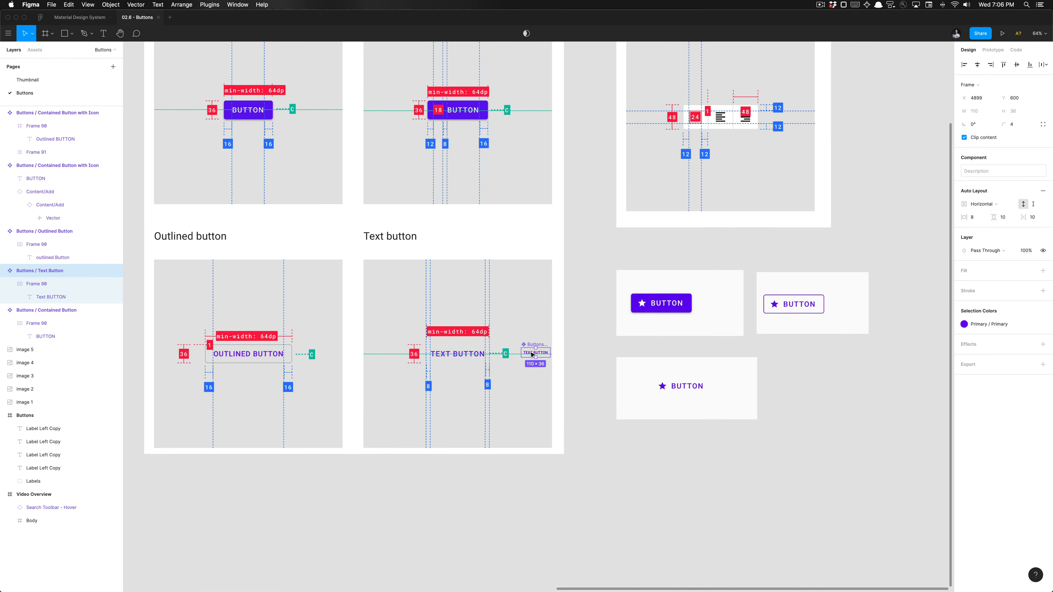
pyautogui.moveTo(534, 350); pyautogui.dragTo(413, 485)
pyautogui.click(465, 480)
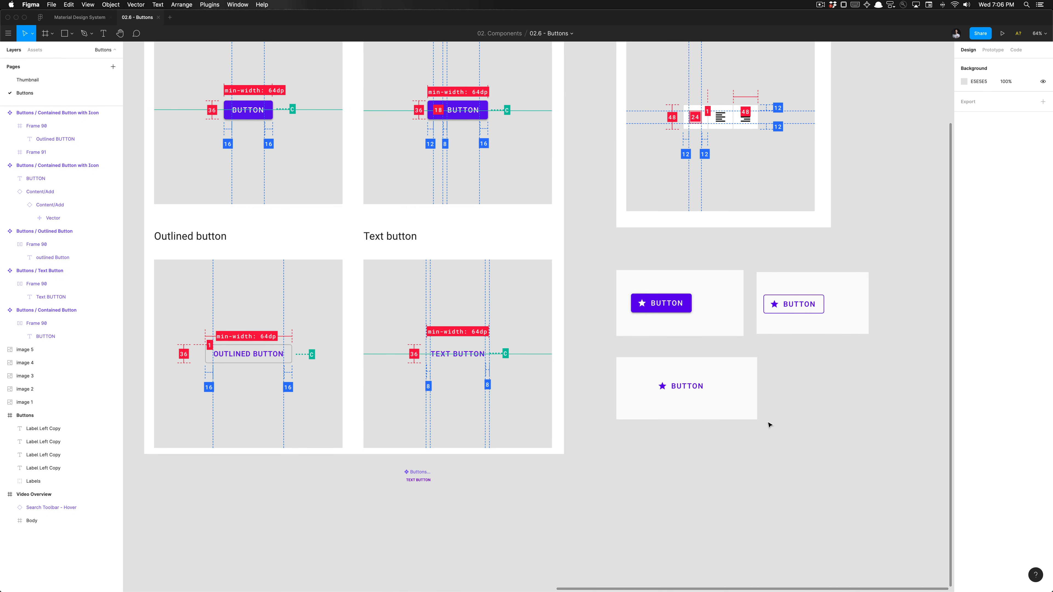
# Step: Place a copy of the outlined button with icon beside the text button component below the spec board
pyautogui.click(663, 397)
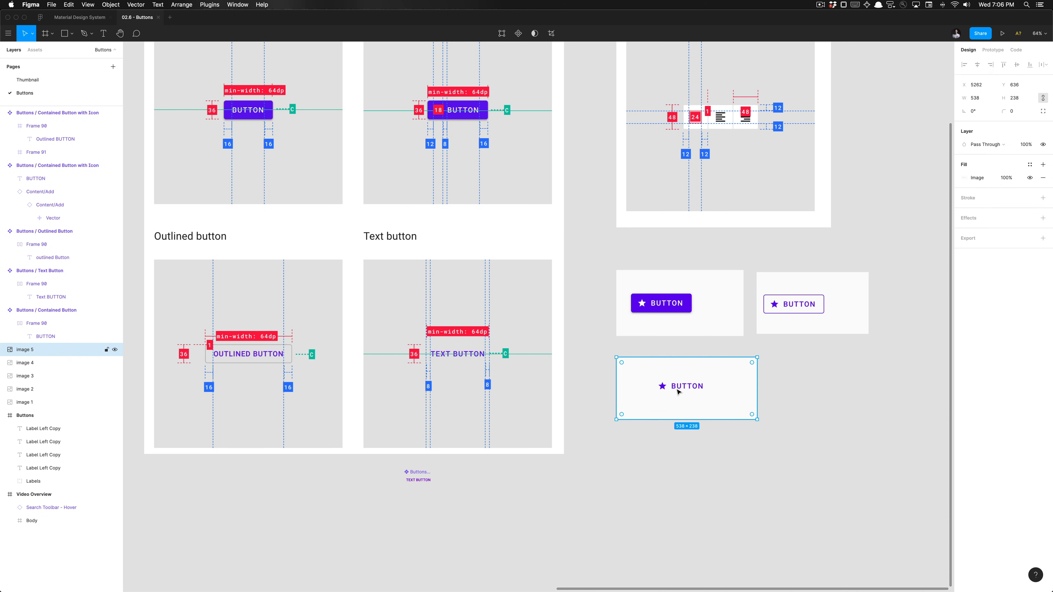
pyautogui.click(587, 363)
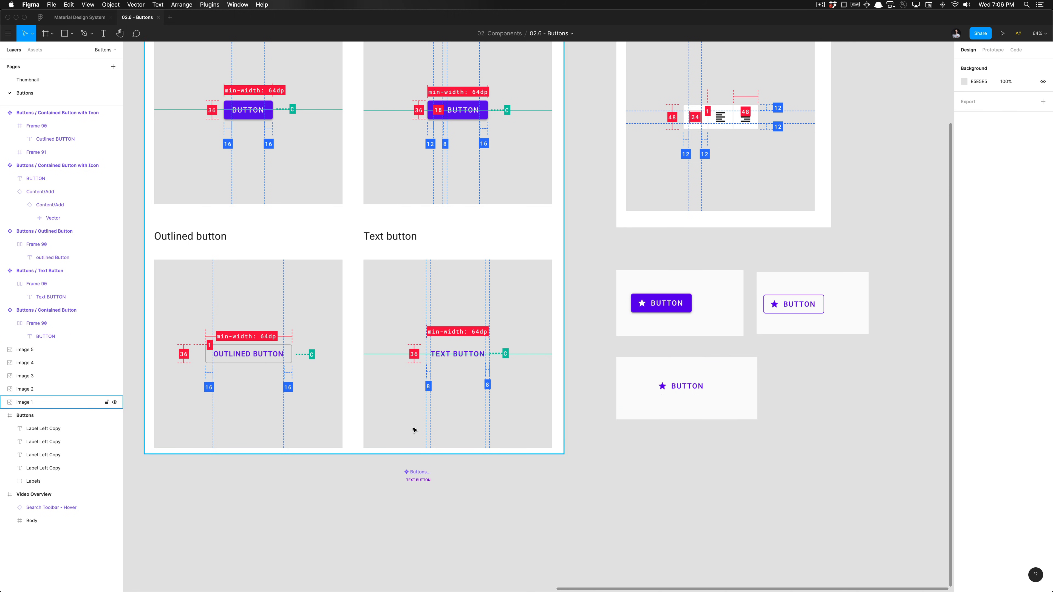
pyautogui.scroll(5, 414, 429)
pyautogui.click(315, 100)
pyautogui.scroll(-3, 310, 96)
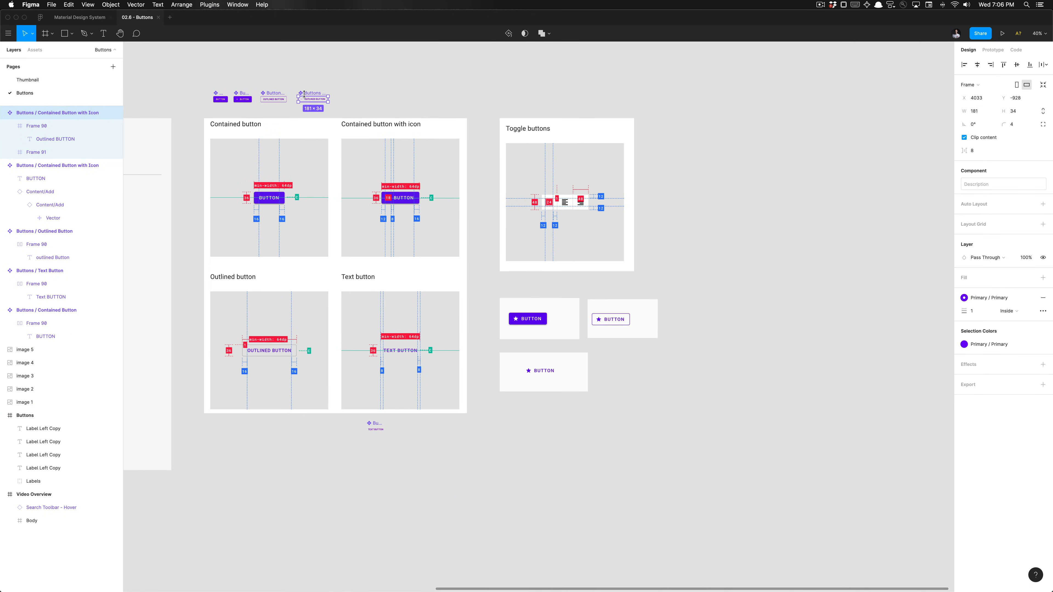
pyautogui.moveTo(309, 95); pyautogui.dragTo(411, 421)
pyautogui.scroll(10, 411, 421)
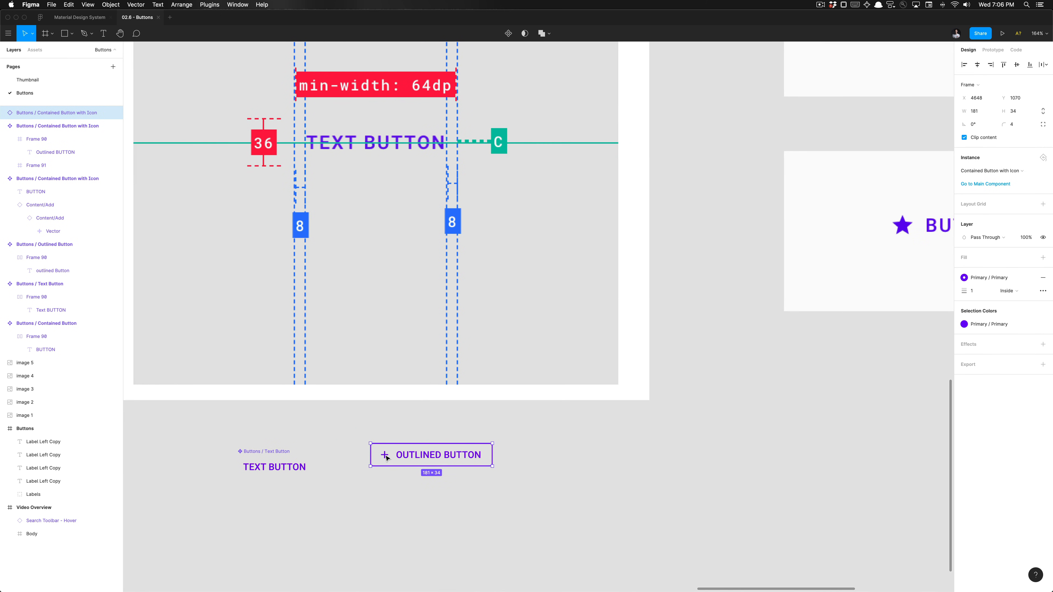
# Step: Move the copied outlined button with icon slightly down and detach it from its main component
pyautogui.keyDown('super'); pyautogui.click(386, 458); pyautogui.keyUp('super')
pyautogui.click(393, 484)
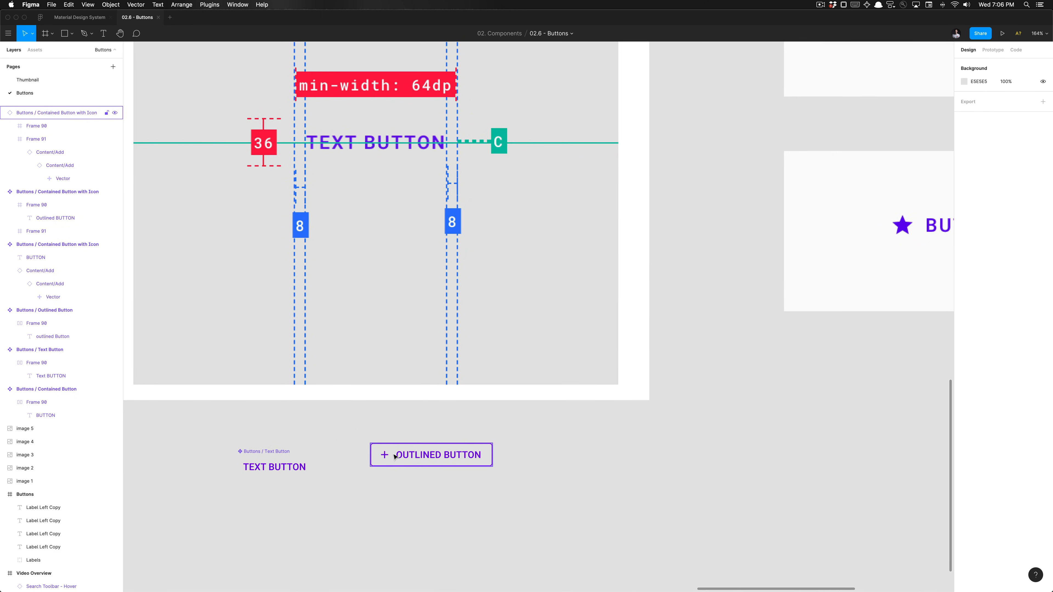
pyautogui.click(408, 458)
pyautogui.moveTo(408, 458); pyautogui.dragTo(406, 467)
pyautogui.scroll(-3, 396, 440)
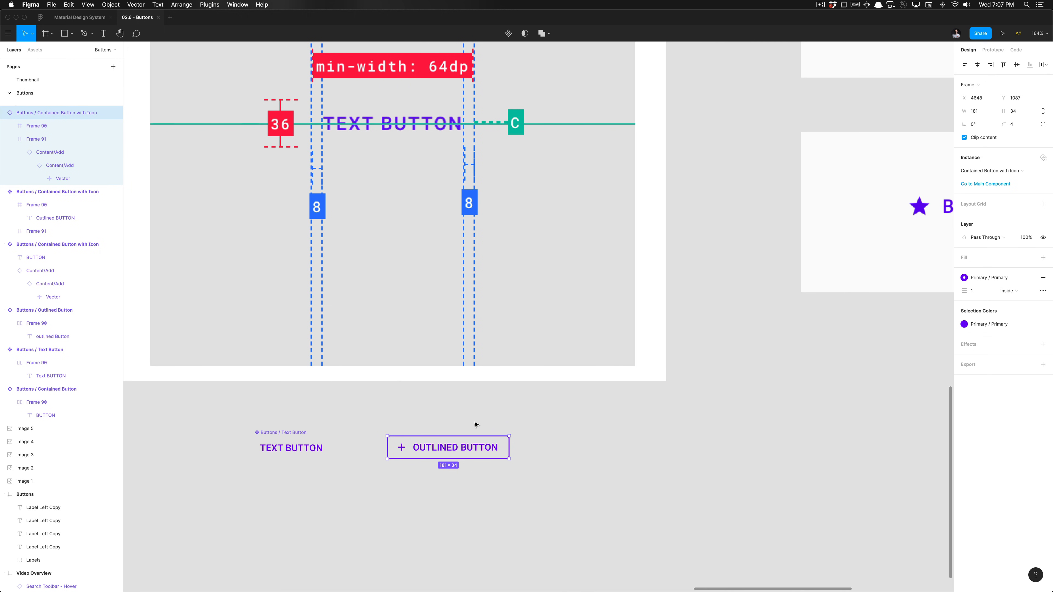
pyautogui.rightClick(443, 439)
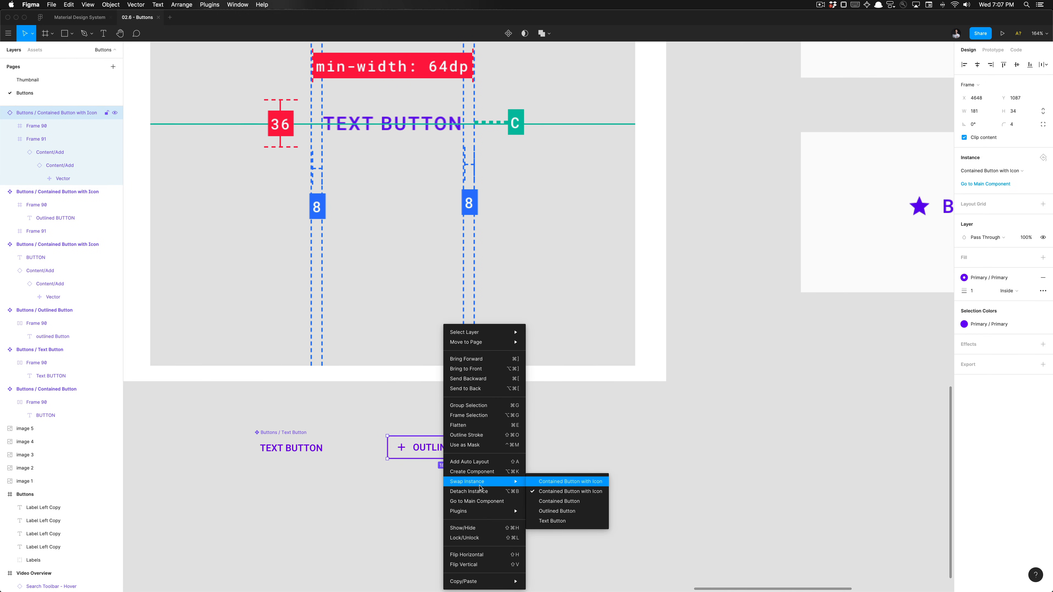
pyautogui.click(468, 491)
pyautogui.scroll(-3, 488, 489)
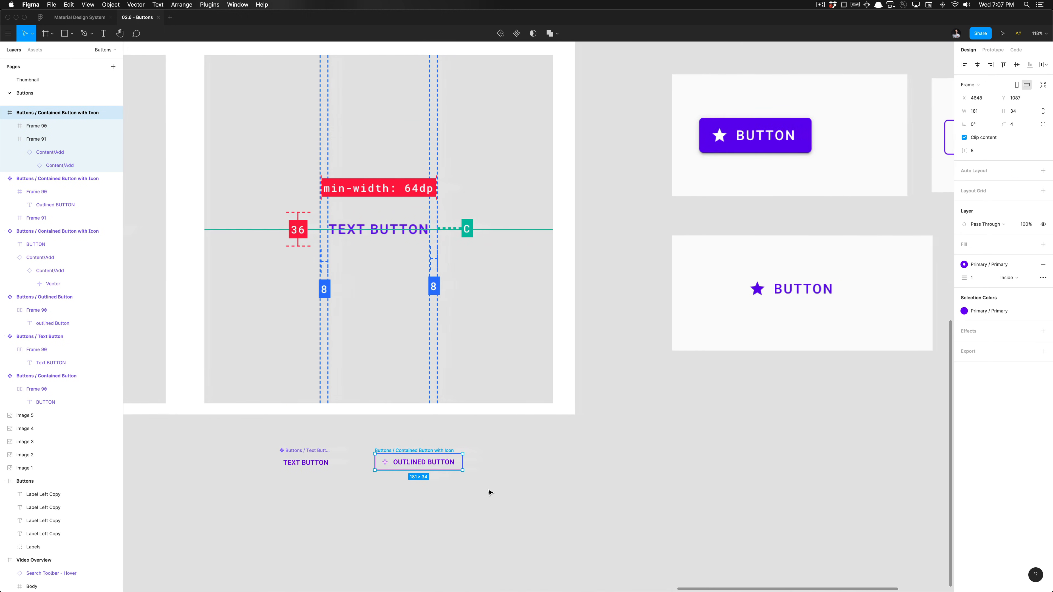
pyautogui.scroll(-4, 488, 490)
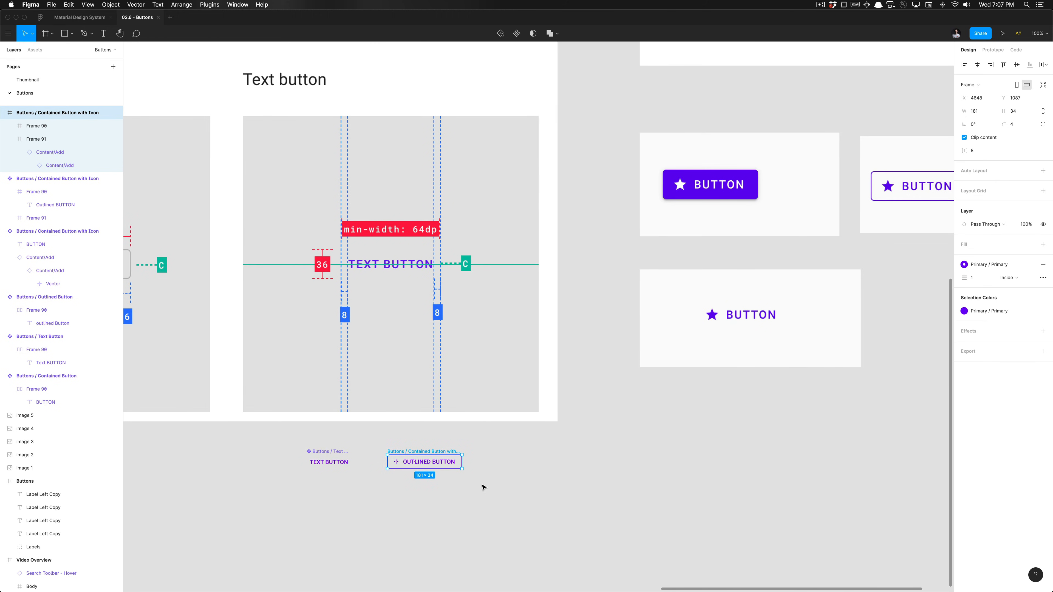
# Step: Ungroup Frame 90 and Frame 91 inside the detached button so its label and icon sit directly in the button frame
pyautogui.scroll(5, 483, 487)
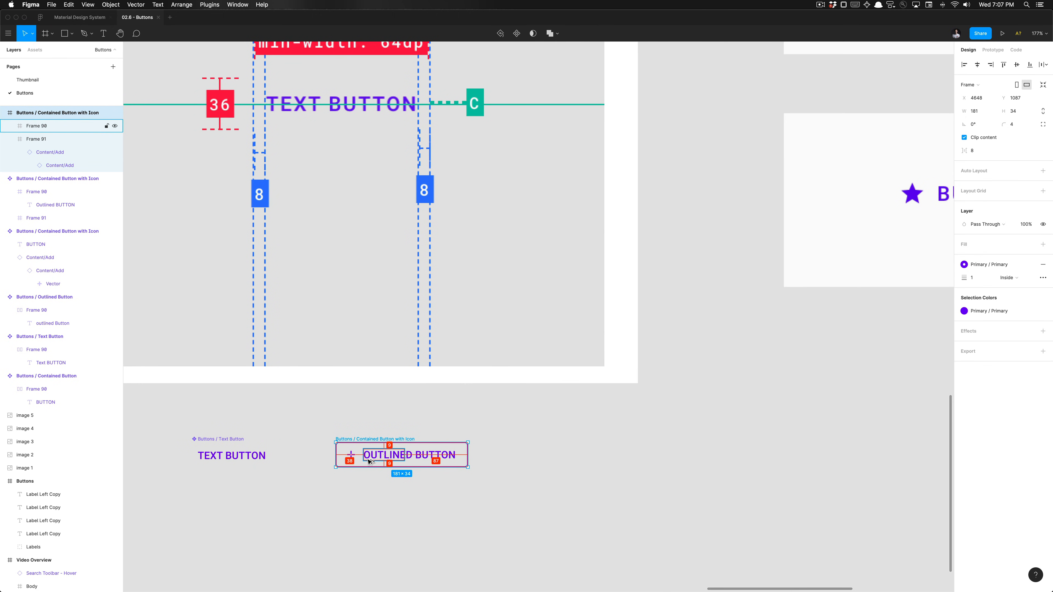
pyautogui.click(394, 463)
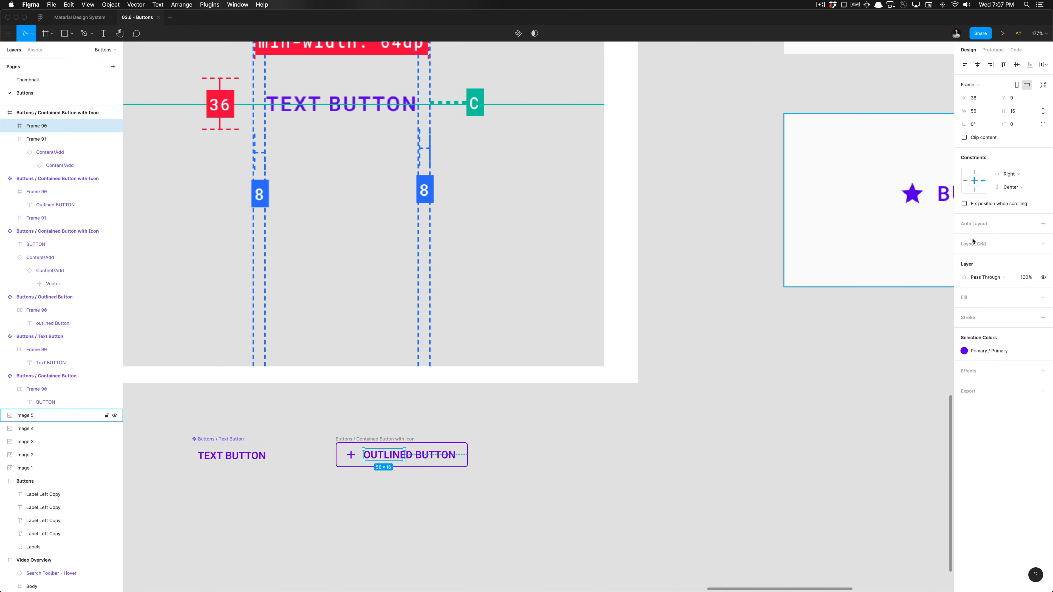
pyautogui.click(809, 351)
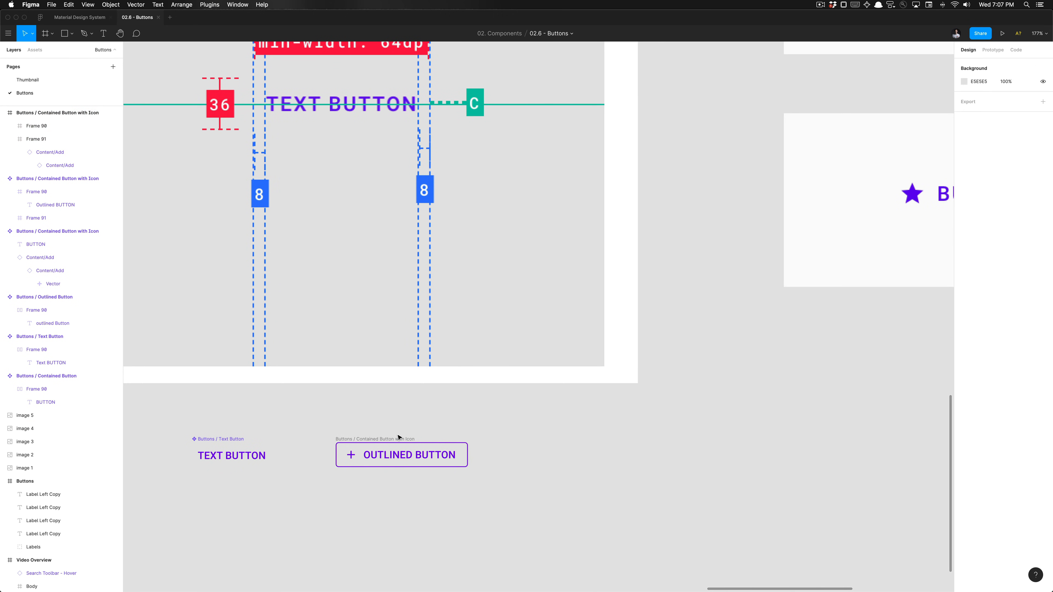
pyautogui.click(398, 440)
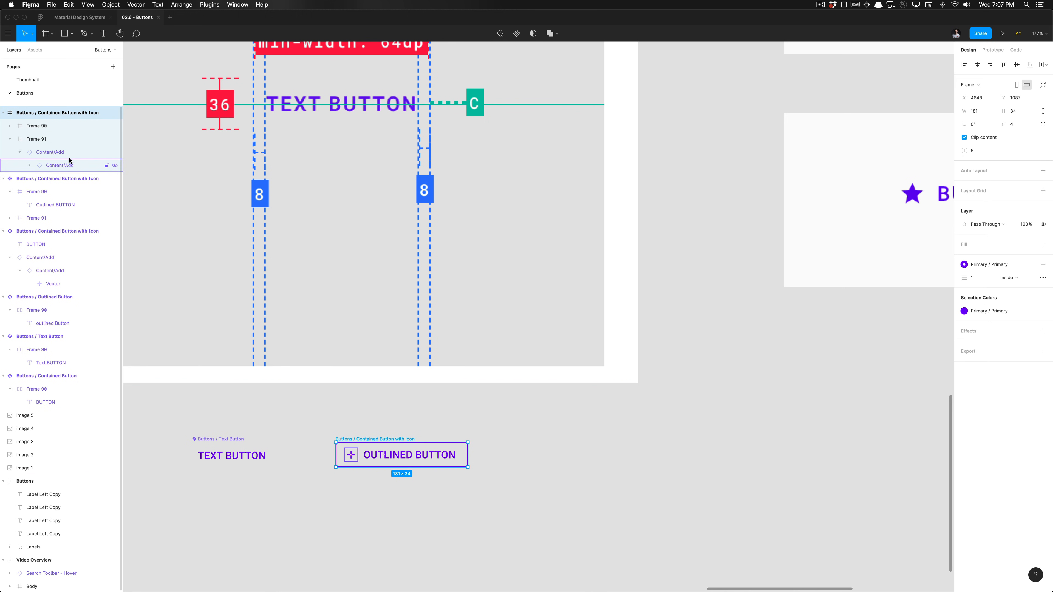
pyautogui.click(61, 127)
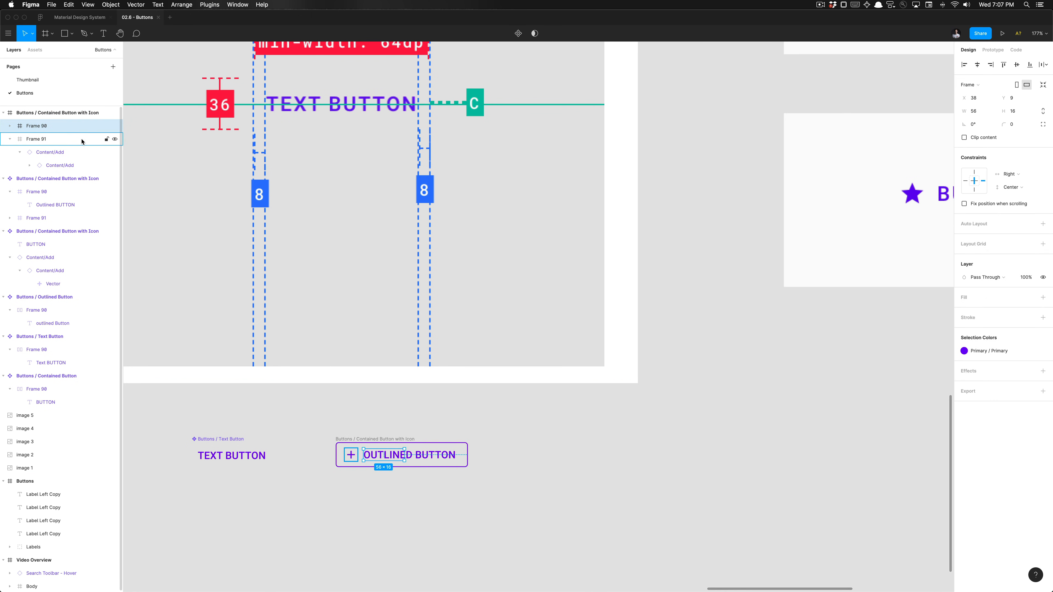
pyautogui.keyDown('shift'); pyautogui.click(54, 139); pyautogui.keyUp('shift')
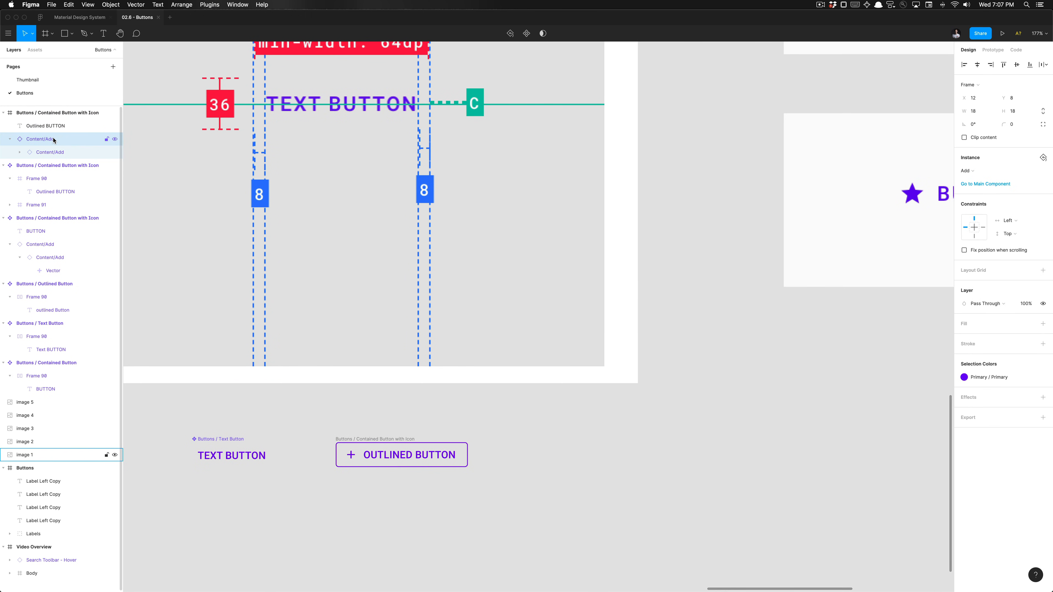
pyautogui.press('super+shift+g')
# Step: Examine the spacing of the label and the add icon inside the detached button with icon
pyautogui.click(37, 118)
pyautogui.click(46, 125)
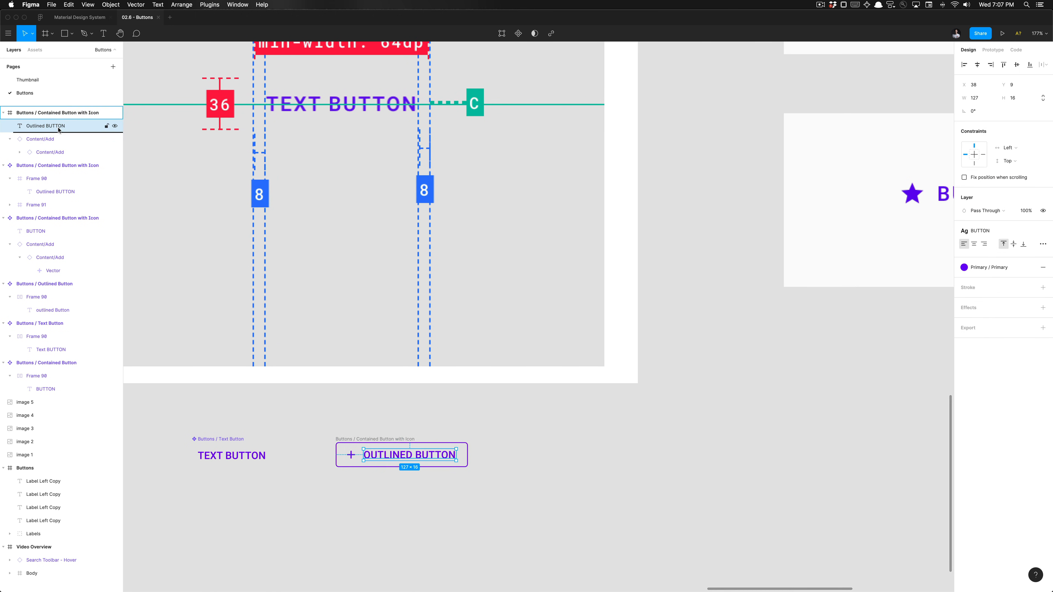
pyautogui.click(476, 428)
pyautogui.click(407, 457)
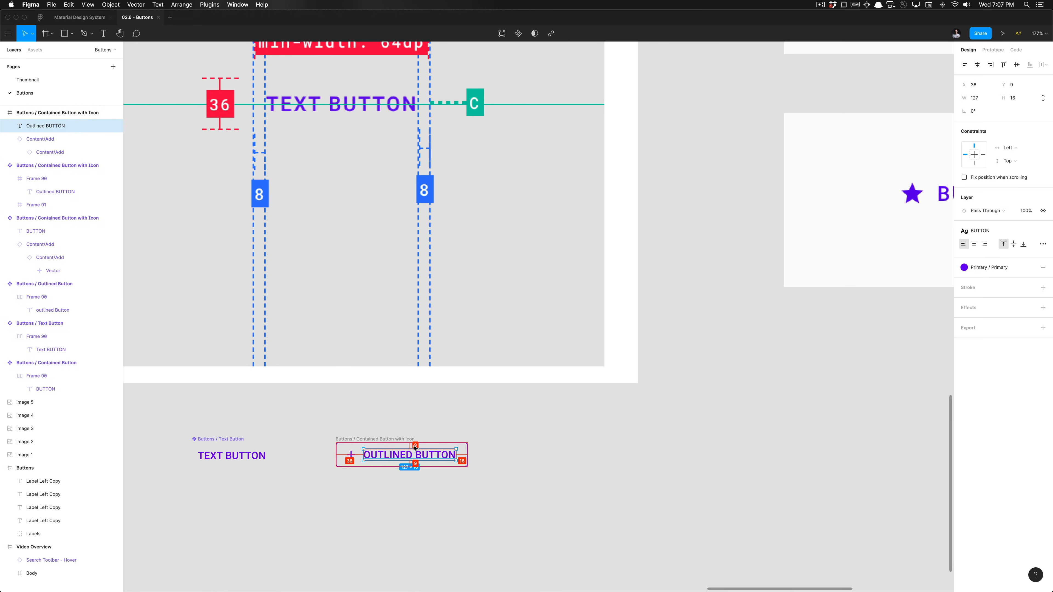
pyautogui.click(409, 440)
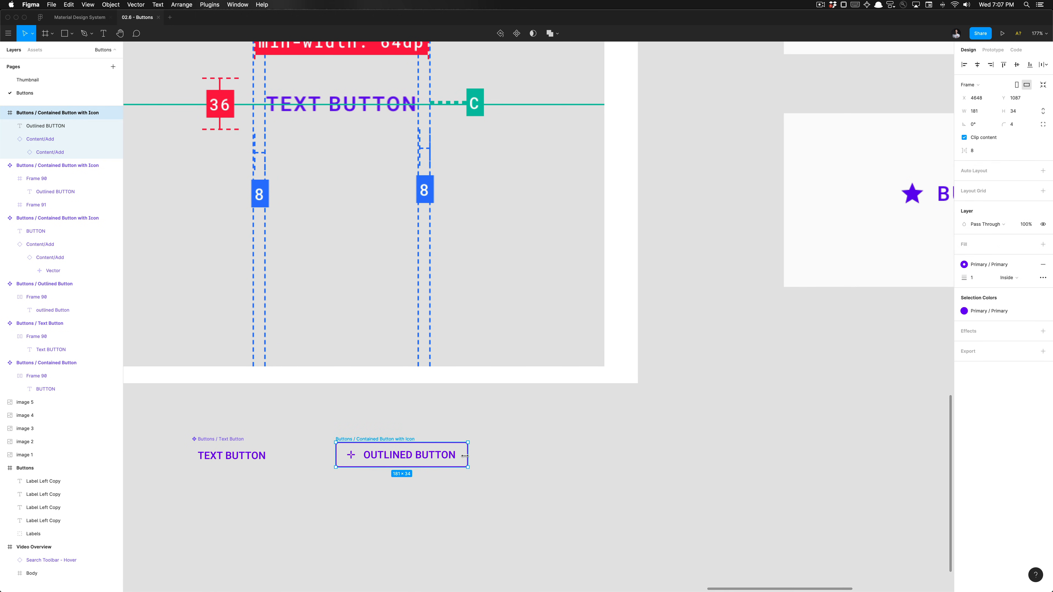
pyautogui.scroll(5, 465, 456)
pyautogui.press('alt')
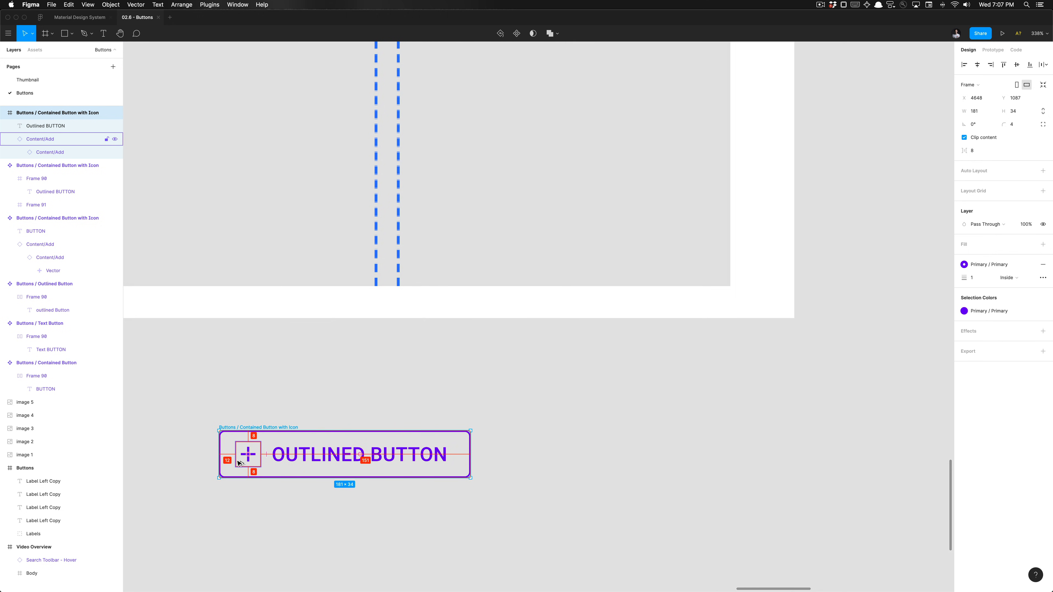
pyautogui.scroll(5, 240, 464)
pyautogui.scroll(-10, 238, 461)
pyautogui.click(242, 457)
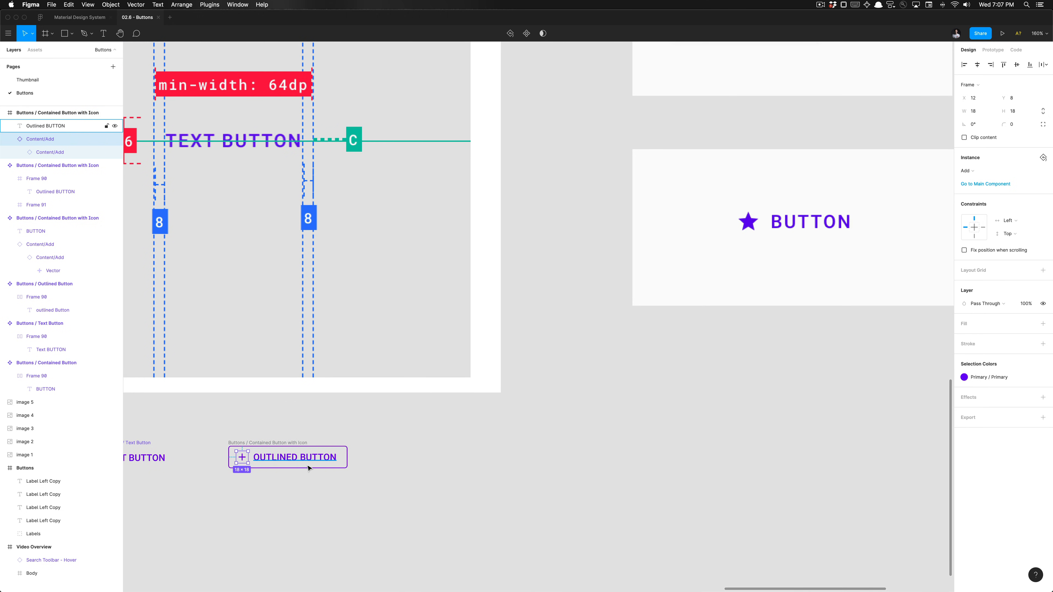
pyautogui.click(325, 460)
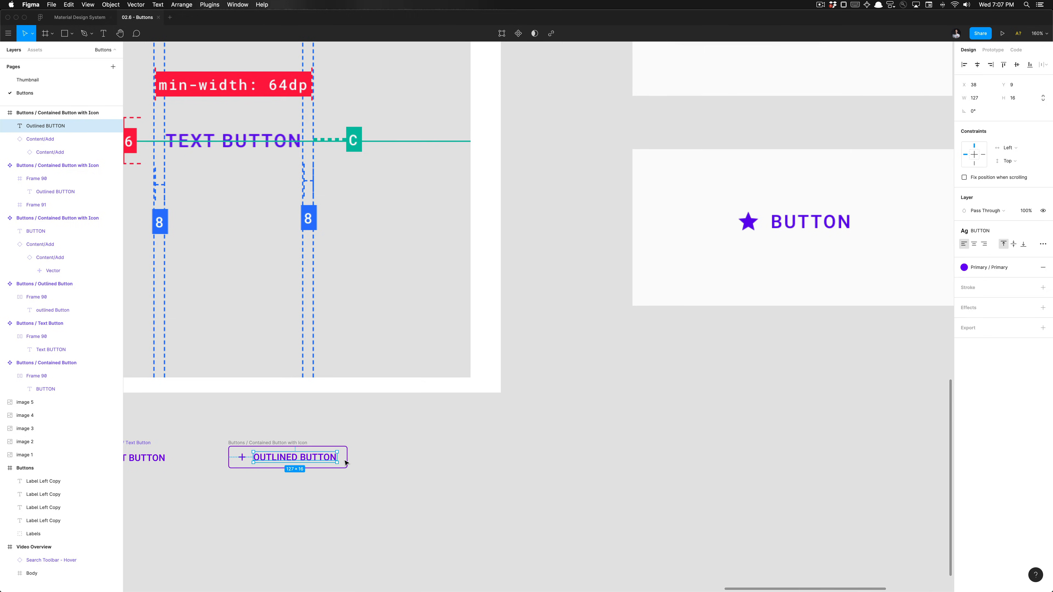
pyautogui.scroll(5, 353, 465)
pyautogui.scroll(-4, 347, 463)
pyautogui.click(359, 467)
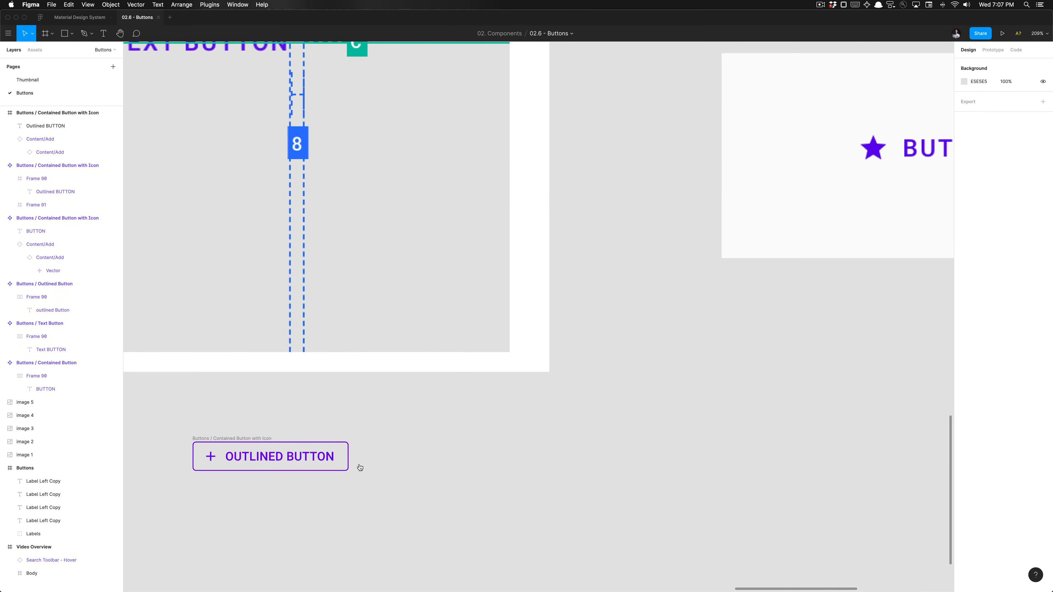
# Step: Switch to the Material Design Buttons page in Chrome and turn on the leading icon in the text button demo
pyautogui.press('super+Tab')
pyautogui.click(490, 319)
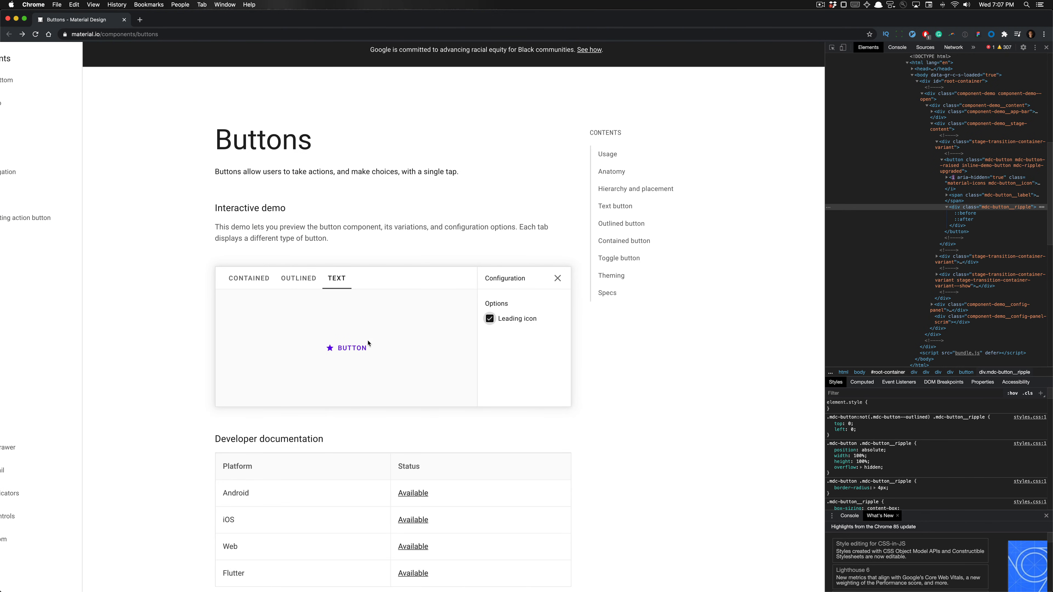
pyautogui.scroll(5, 348, 350)
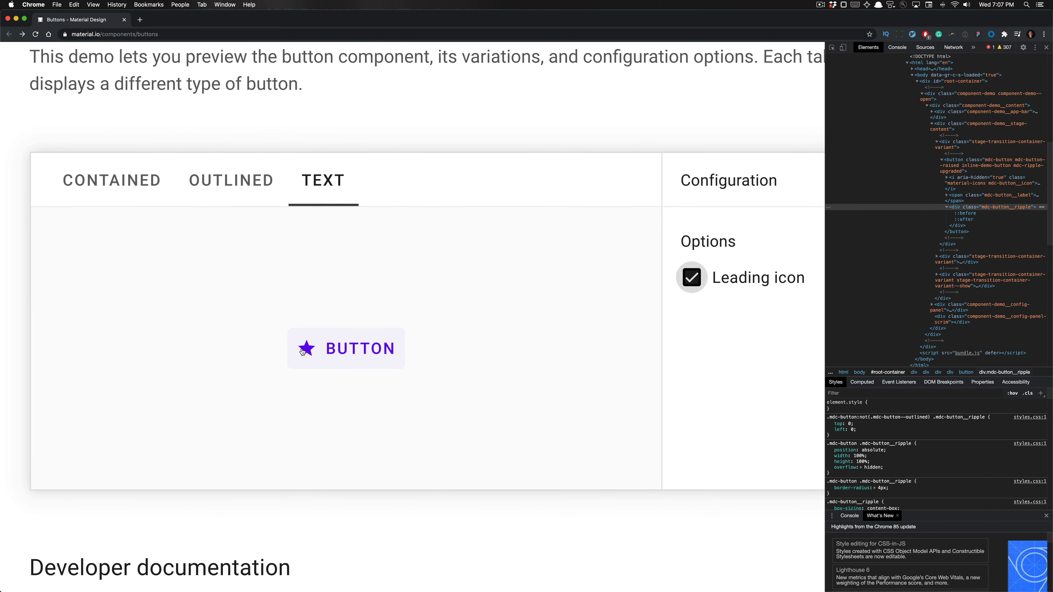
# Step: Inspect the demo's text button with leading icon and its surrounding elements in the page code to examine the button's padding
pyautogui.press('super+shift+c')
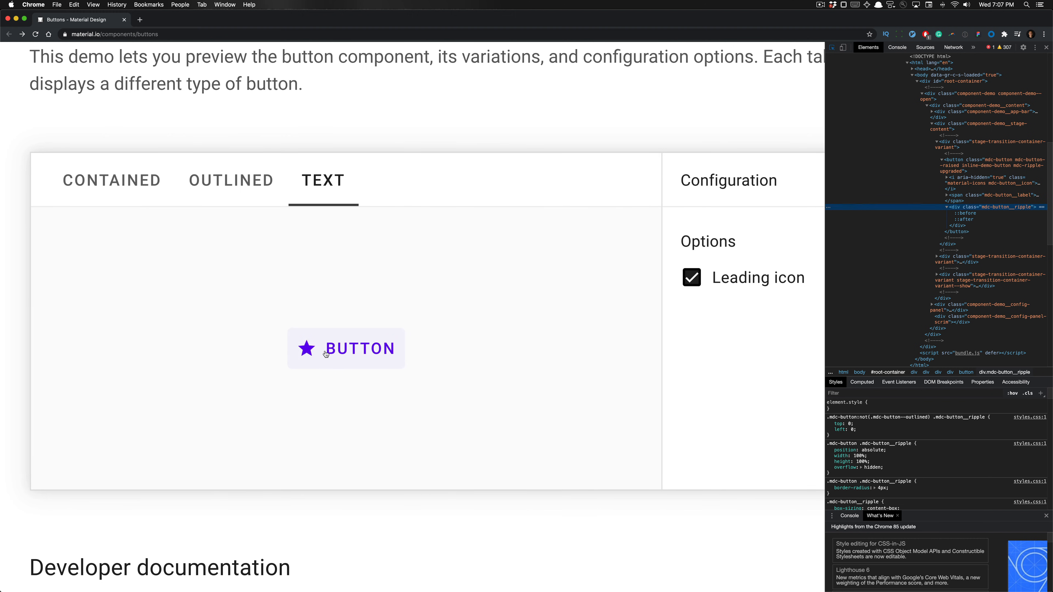
pyautogui.click(307, 352)
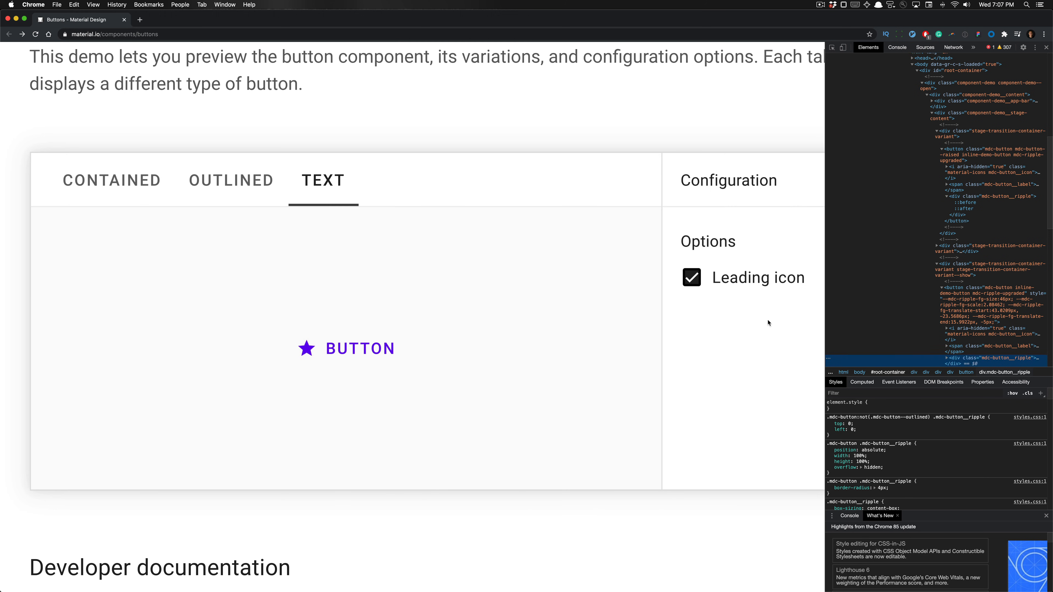
pyautogui.scroll(-3, 934, 293)
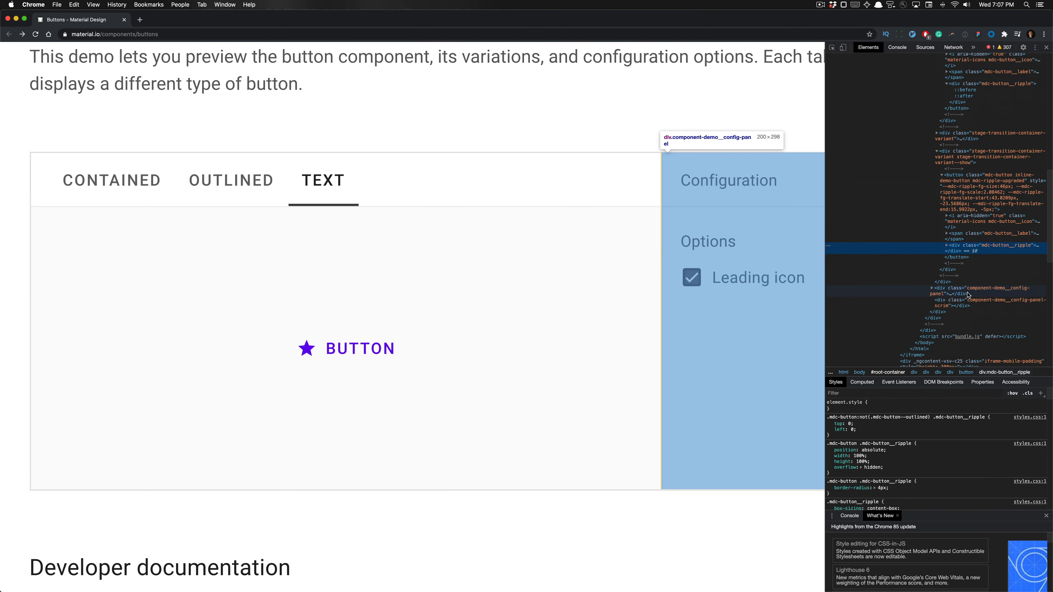
pyautogui.click(930, 289)
pyautogui.click(932, 288)
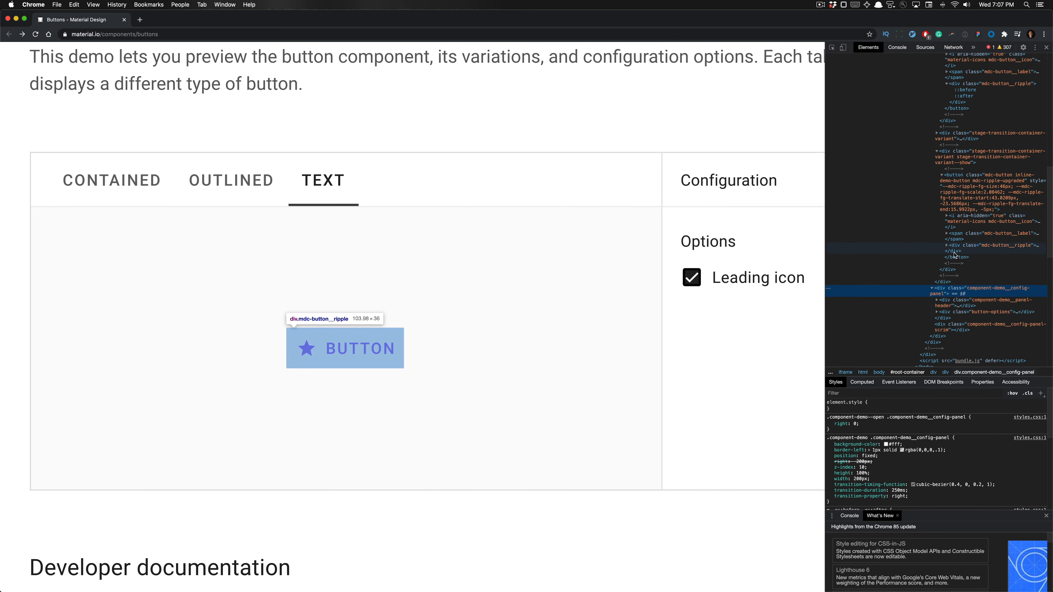
pyautogui.click(955, 251)
pyautogui.click(948, 245)
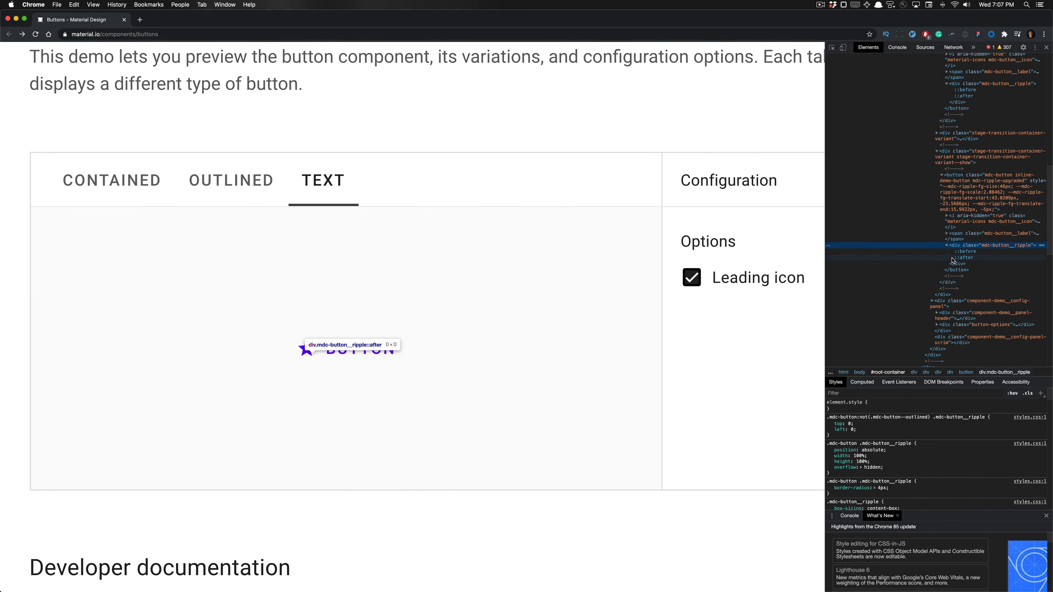
pyautogui.click(961, 251)
pyautogui.click(957, 258)
pyautogui.click(958, 264)
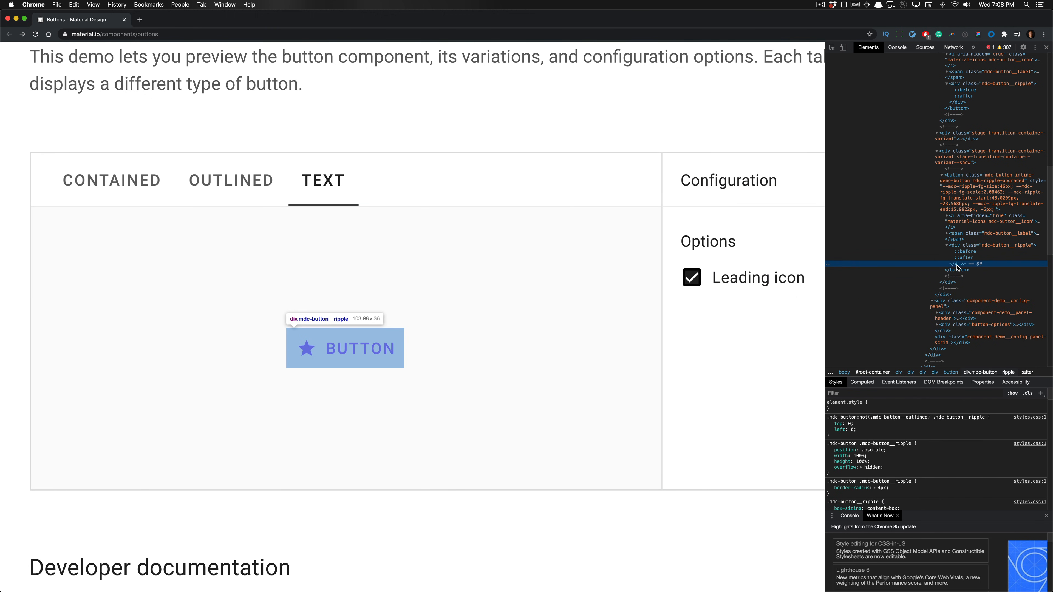
pyautogui.click(957, 271)
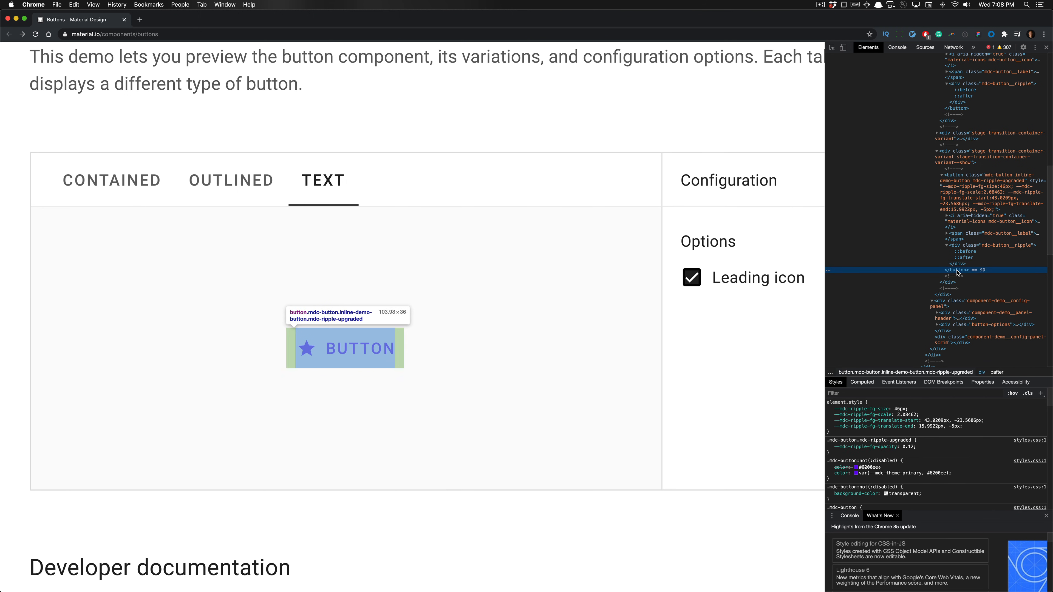
# Step: Examine the computed padding of the demo's text button with leading icon in the page inspector
pyautogui.click(870, 384)
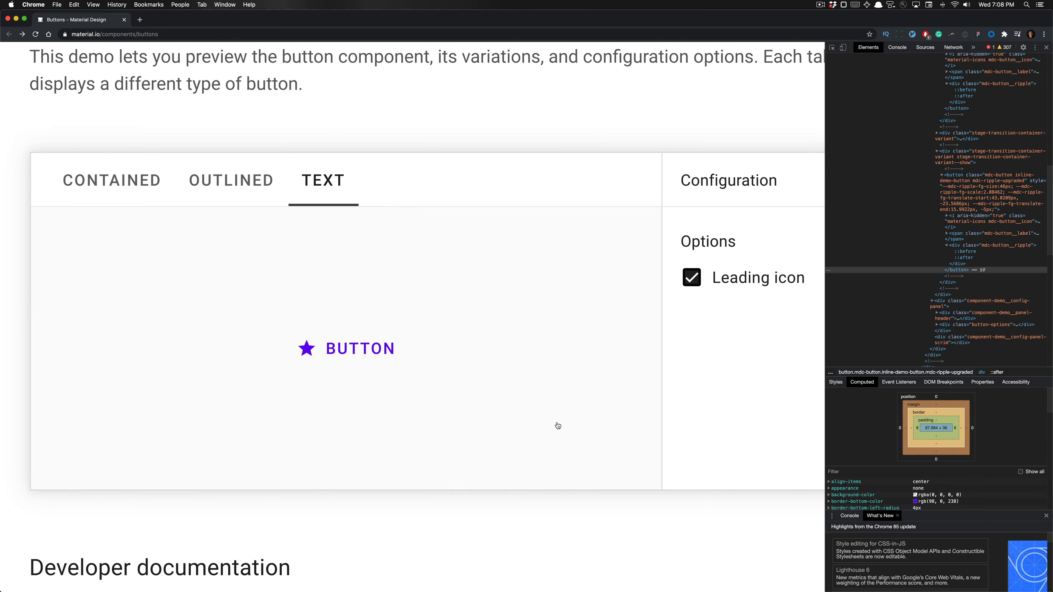
pyautogui.press('super+Tab')
pyautogui.scroll(-3, 311, 412)
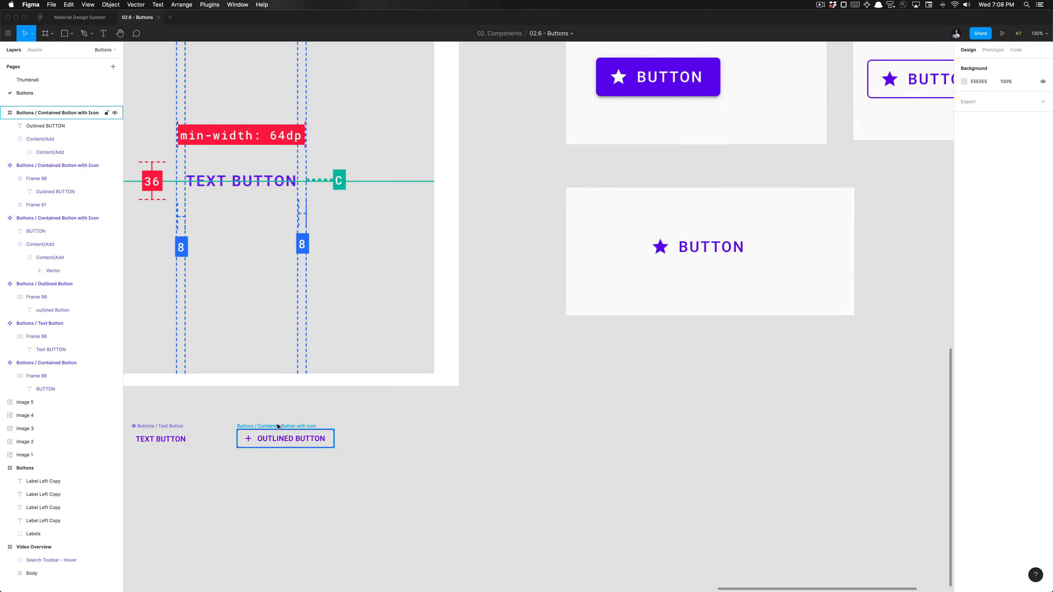
pyautogui.scroll(3, 277, 425)
pyautogui.hscroll(-3, 402, 423)
pyautogui.press('super+Tab')
pyautogui.press('super+Tab')
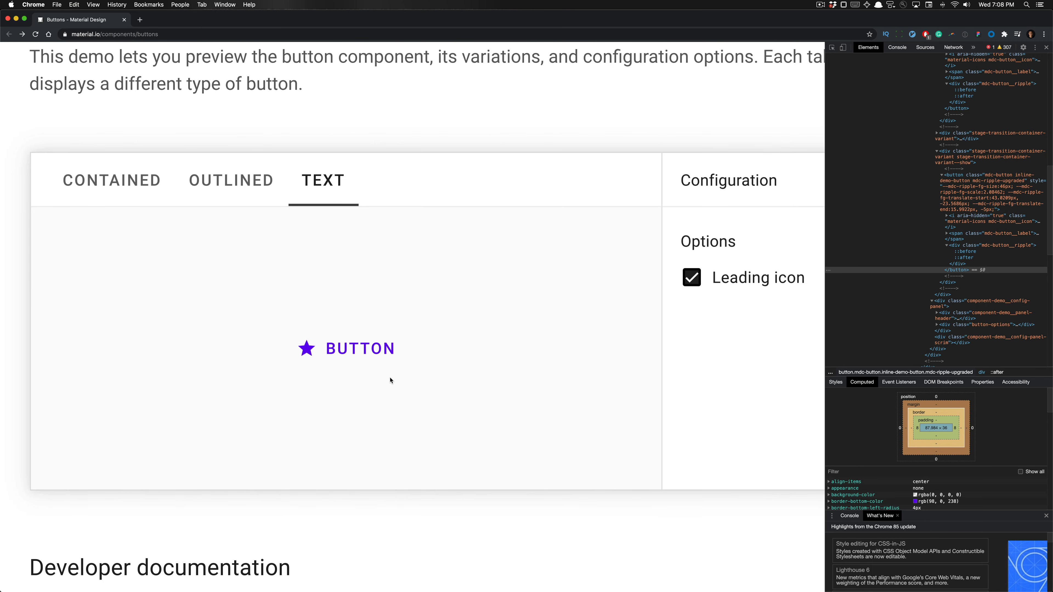
# Step: Switch back to Figma and change the label of the detached outlined button copy to "Text button"
pyautogui.scroll(-4, 421, 414)
pyautogui.scroll(3, 421, 413)
pyautogui.doubleClick(413, 409)
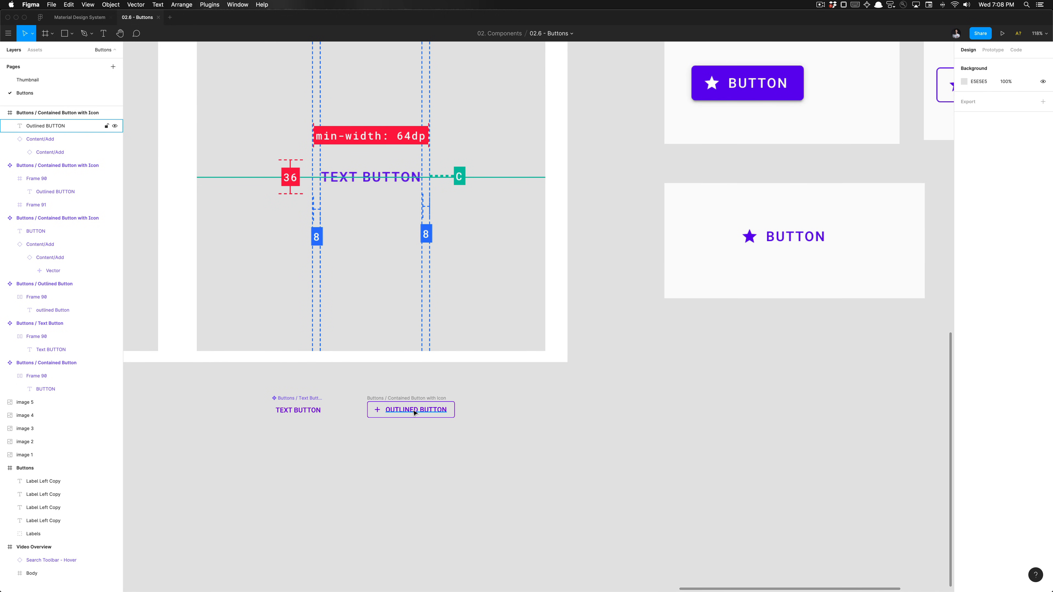
pyautogui.doubleClick(413, 409)
pyautogui.write('Y')
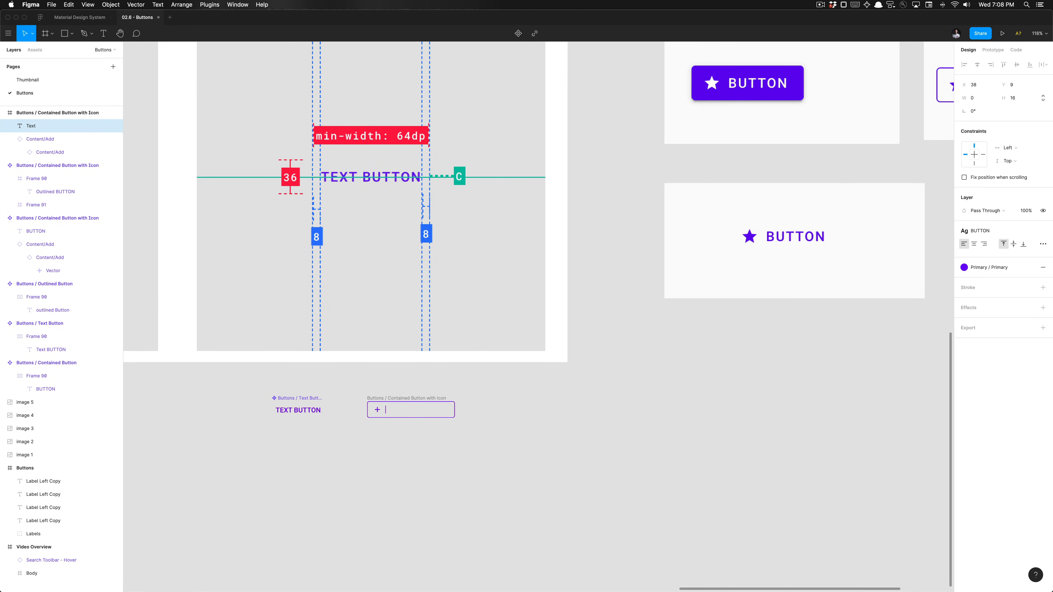
pyautogui.write('xet')
pyautogui.press('BackSpace')
pyautogui.press('BackSpace')
pyautogui.press('BackSpace')
pyautogui.write('ext button')
pyautogui.press('Escape')
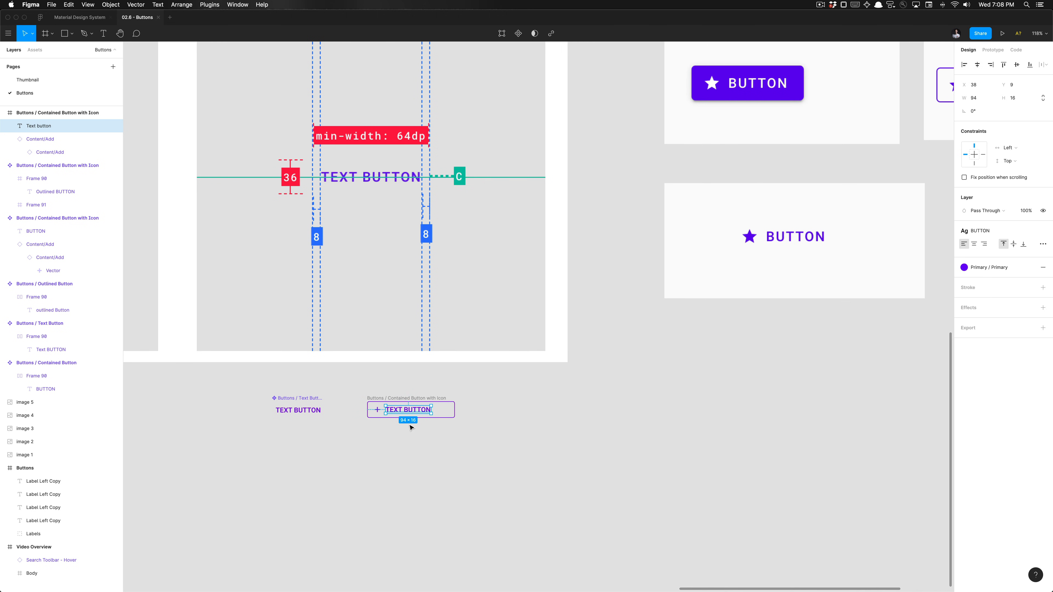
# Step: Pull the button frame's left edge inward to a width of 177, leaving 8 px before the add icon, and check the icon-to-label gap
pyautogui.scroll(5, 427, 399)
pyautogui.click(336, 406)
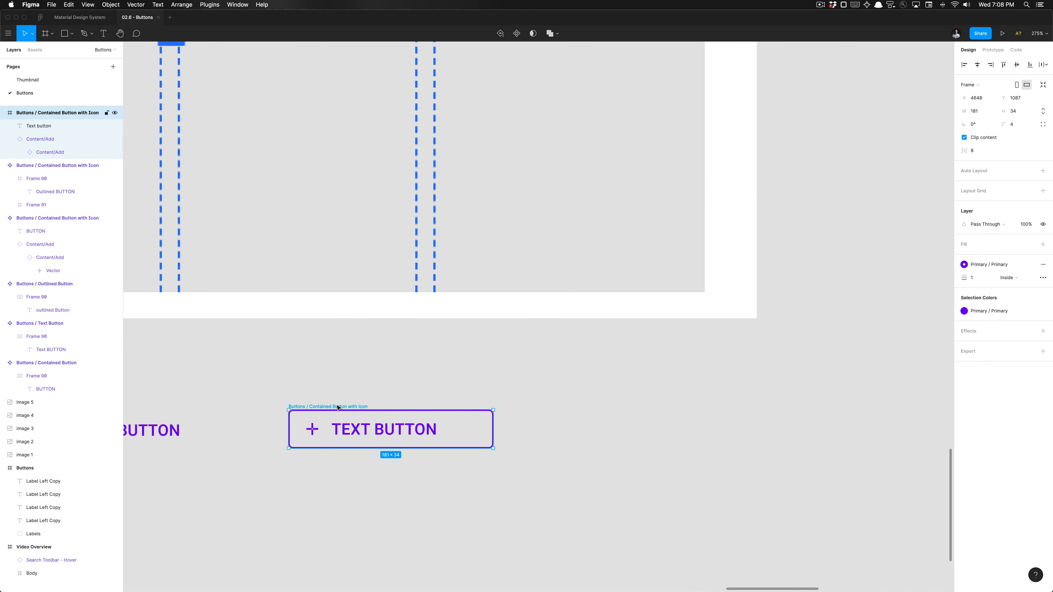
pyautogui.scroll(5, 312, 431)
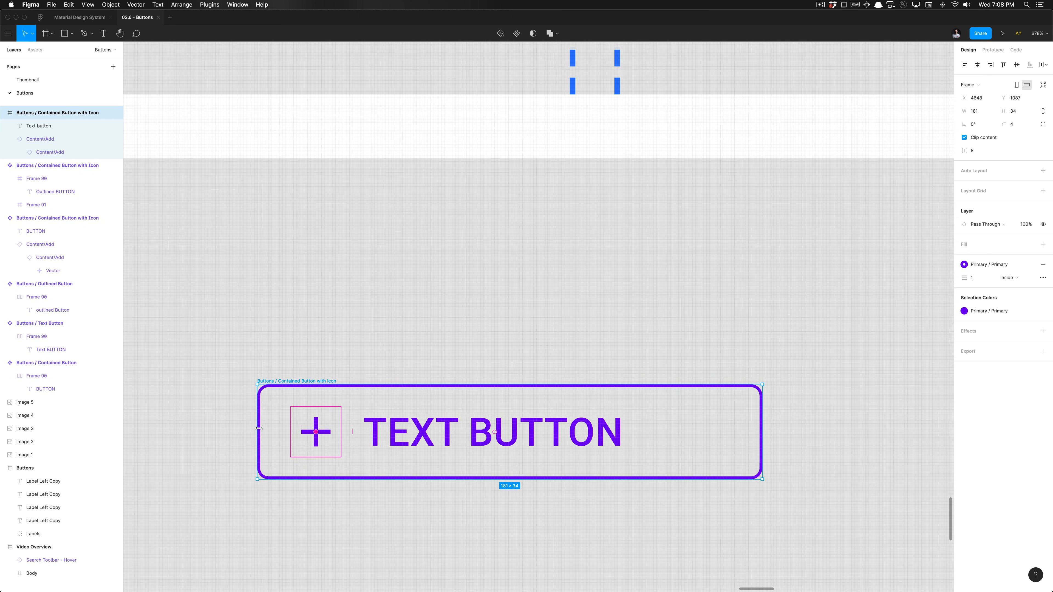
pyautogui.moveTo(259, 429); pyautogui.dragTo(268, 429)
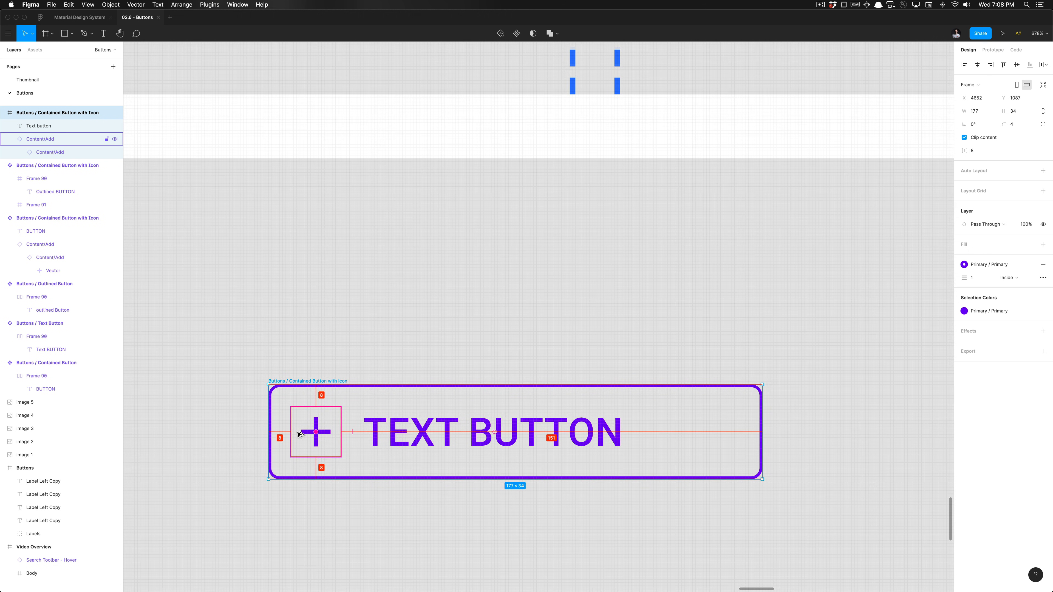
pyautogui.scroll(-5, 303, 434)
pyautogui.click(385, 439)
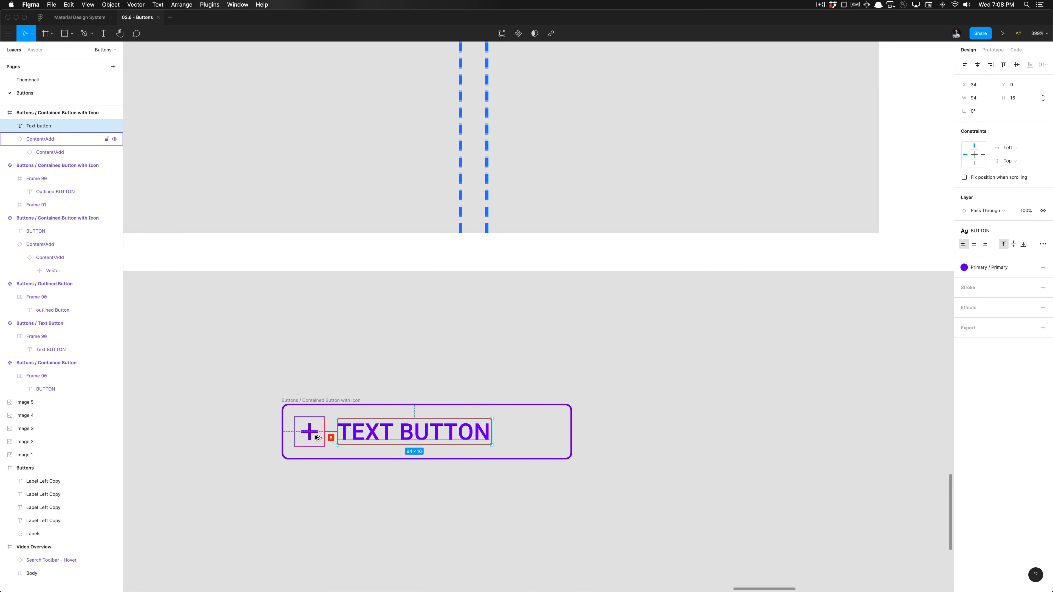
# Step: Pull the button frame's right edge in to a width of 136, leaving 8 px of padding after the label
pyautogui.click(331, 402)
pyautogui.moveTo(571, 431); pyautogui.dragTo(504, 431)
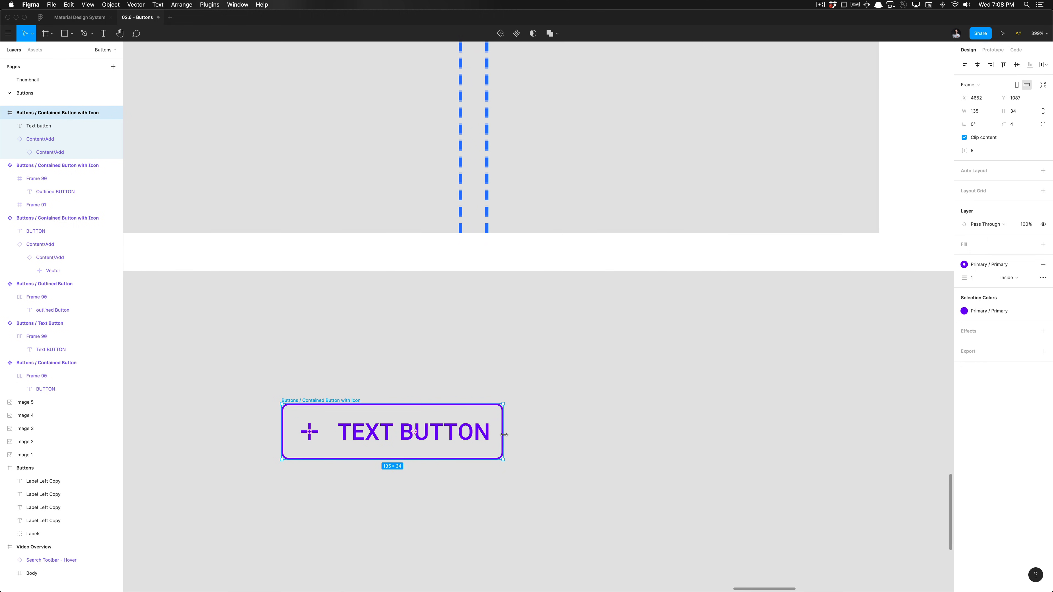
pyautogui.scroll(4, 486, 434)
pyautogui.scroll(3, 486, 434)
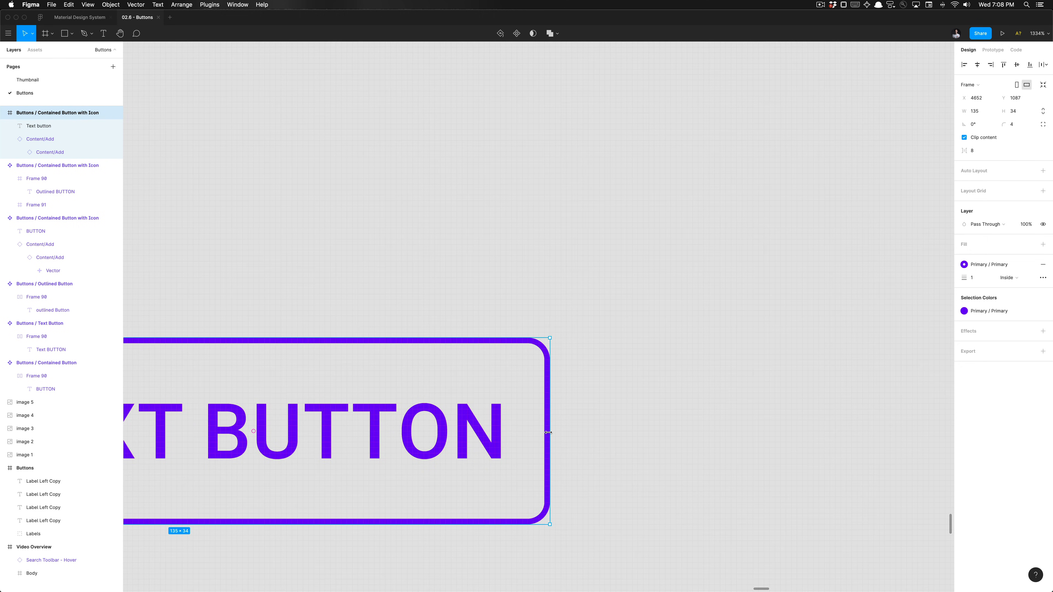
pyautogui.moveTo(553, 432); pyautogui.dragTo(558, 432)
pyautogui.scroll(-4, 556, 434)
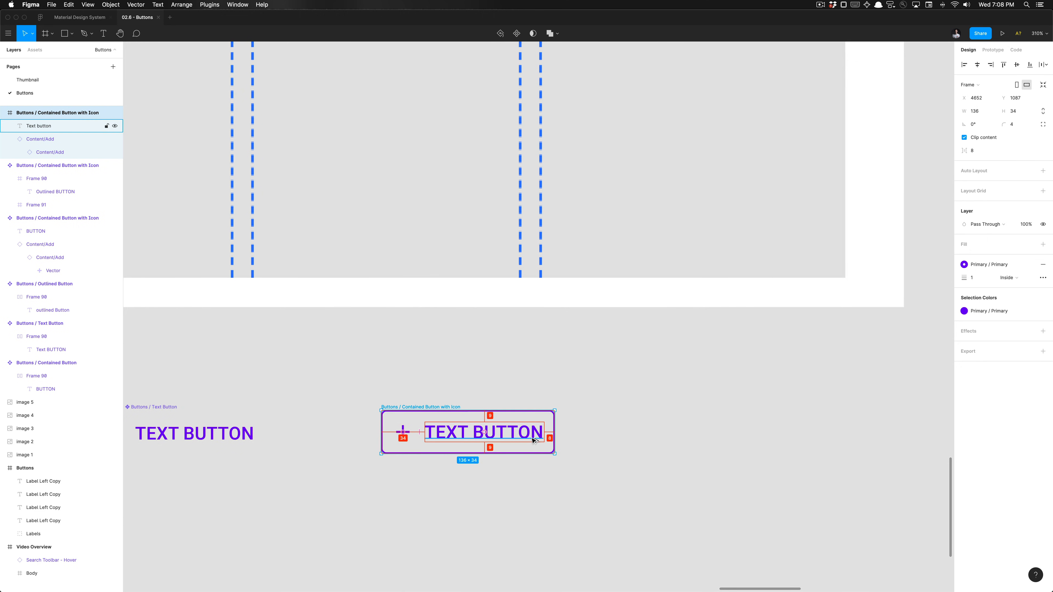
pyautogui.press('Escape')
# Step: Rename the button frame "Buttons / Text Button with Icon" and turn it into a component
pyautogui.scroll(-4, 533, 441)
pyautogui.hscroll(2, 514, 457)
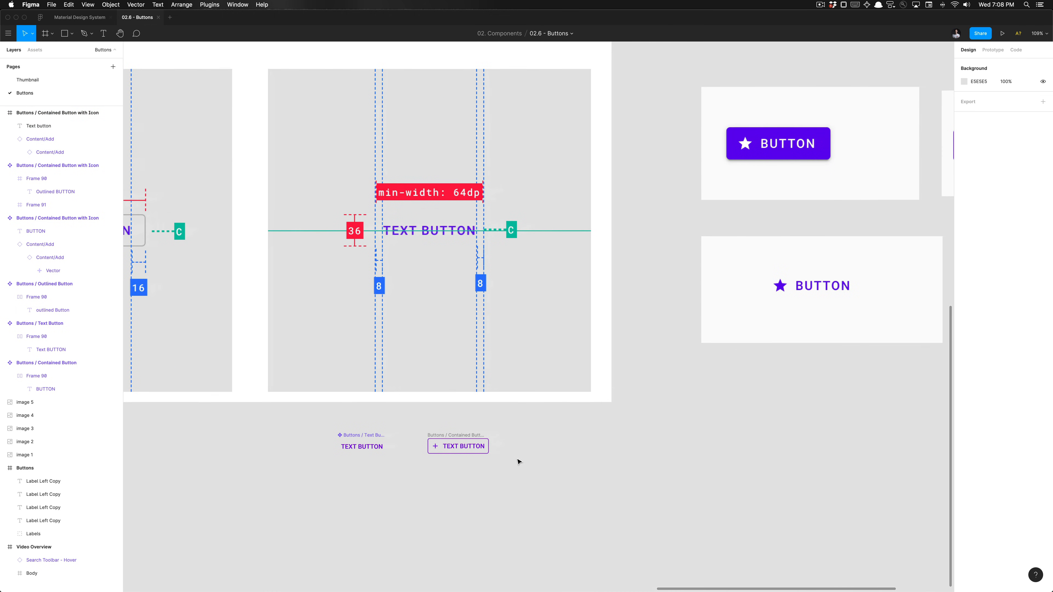
pyautogui.hscroll(2, 477, 437)
pyautogui.scroll(1, 477, 438)
pyautogui.click(417, 465)
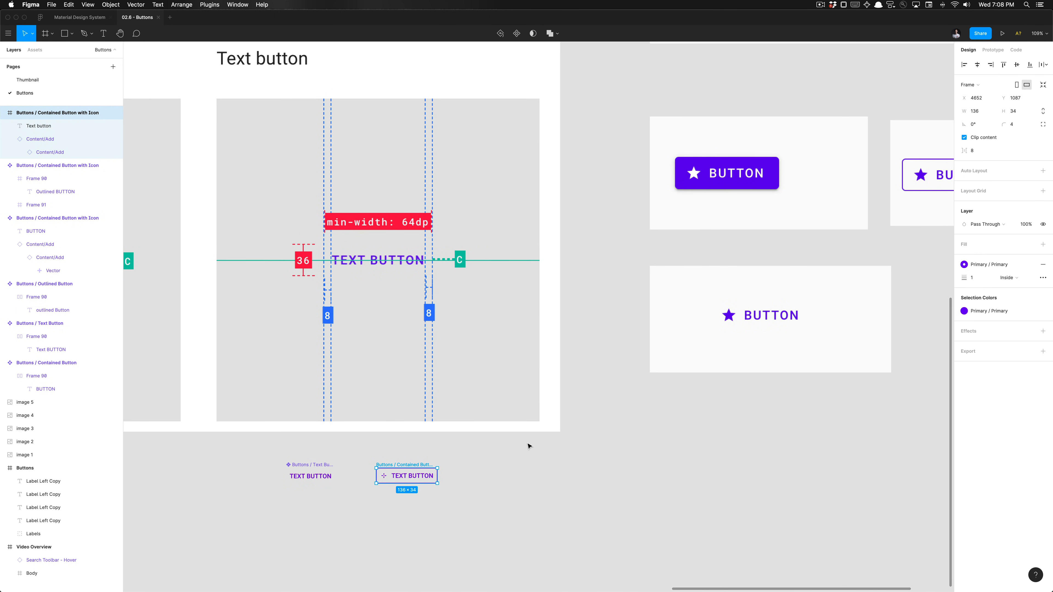
pyautogui.press('super+r')
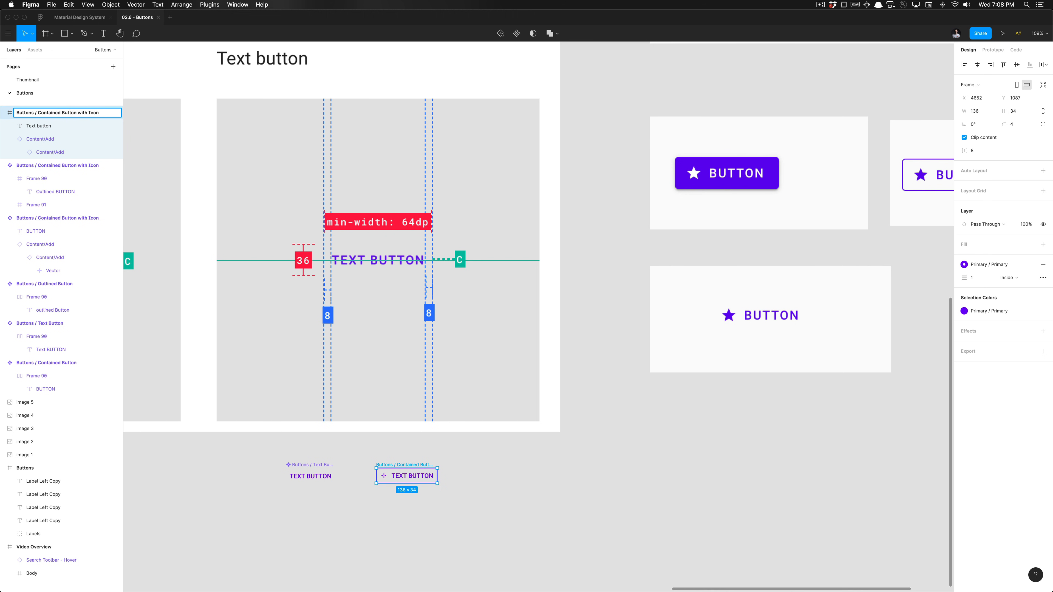
pyautogui.doubleClick(38, 112)
pyautogui.write('Text')
pyautogui.press('Return')
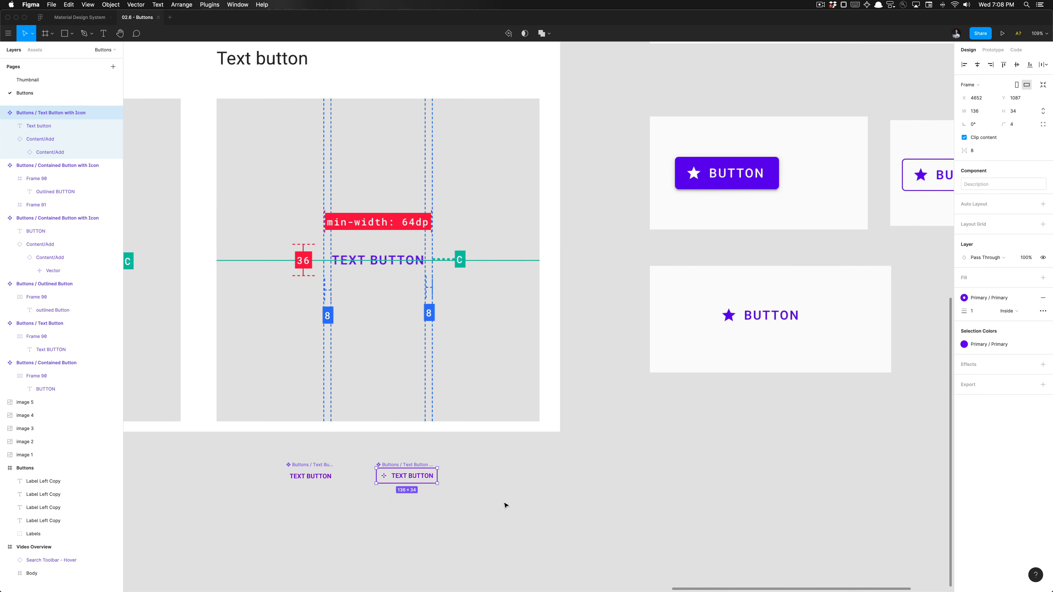
pyautogui.click(501, 495)
# Step: Move the two text button components together into the row of finished buttons above the spec sheet, level with the outlined ones
pyautogui.scroll(-6, 501, 494)
pyautogui.scroll(2, 416, 481)
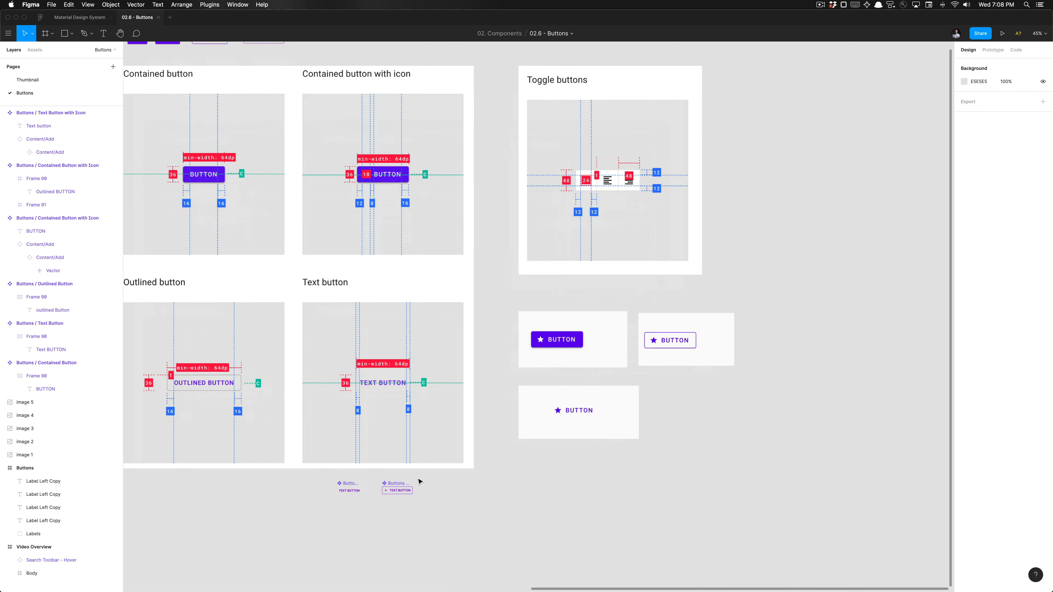
pyautogui.moveTo(331, 475); pyautogui.dragTo(424, 512)
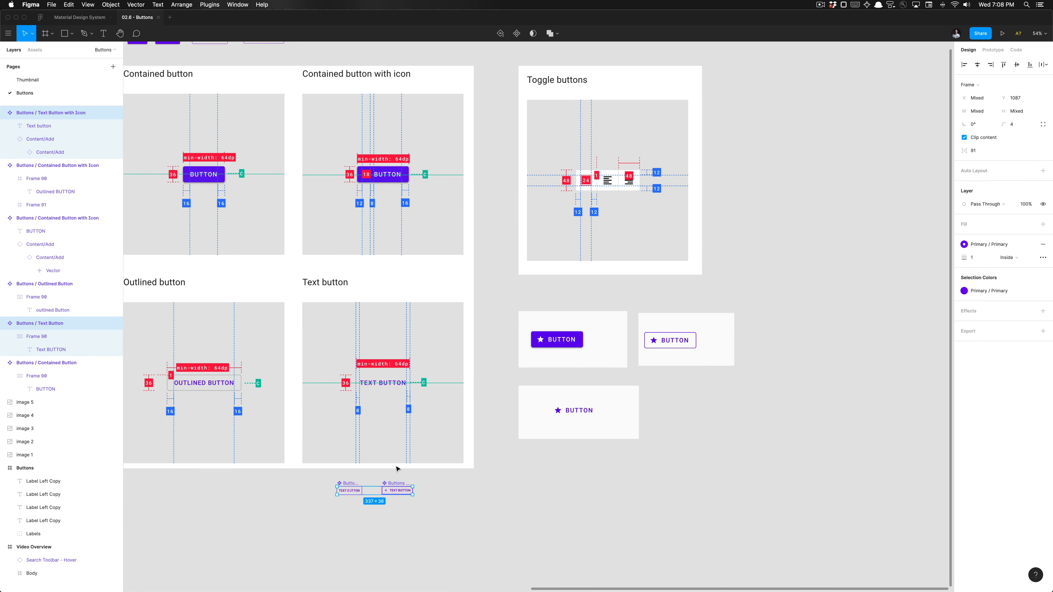
pyautogui.moveTo(381, 482); pyautogui.dragTo(342, 46)
pyautogui.scroll(3, 341, 123)
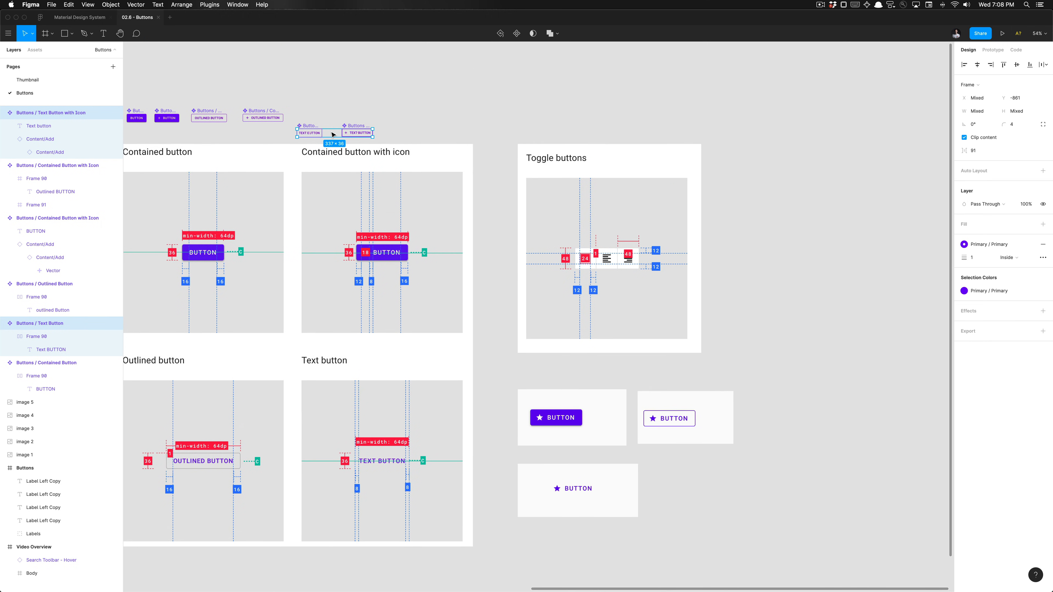
pyautogui.moveTo(333, 134); pyautogui.dragTo(334, 120)
pyautogui.click(334, 121)
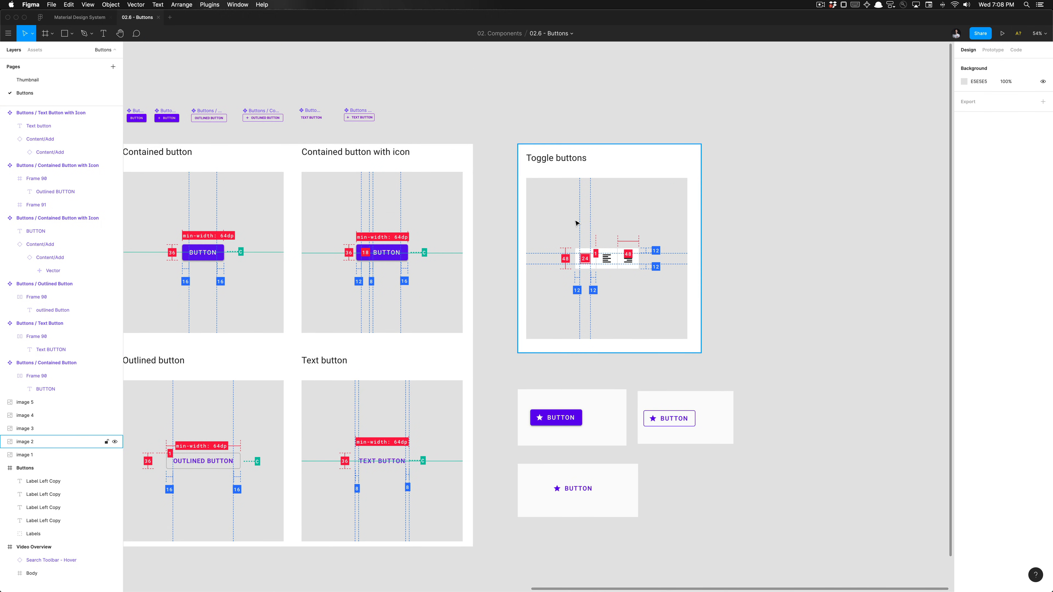
# Step: Examine the Toggle buttons spec for the cell size, icon size, divider width and padding
pyautogui.scroll(5, 576, 223)
pyautogui.hscroll(3, 577, 223)
pyautogui.scroll(-4, 576, 224)
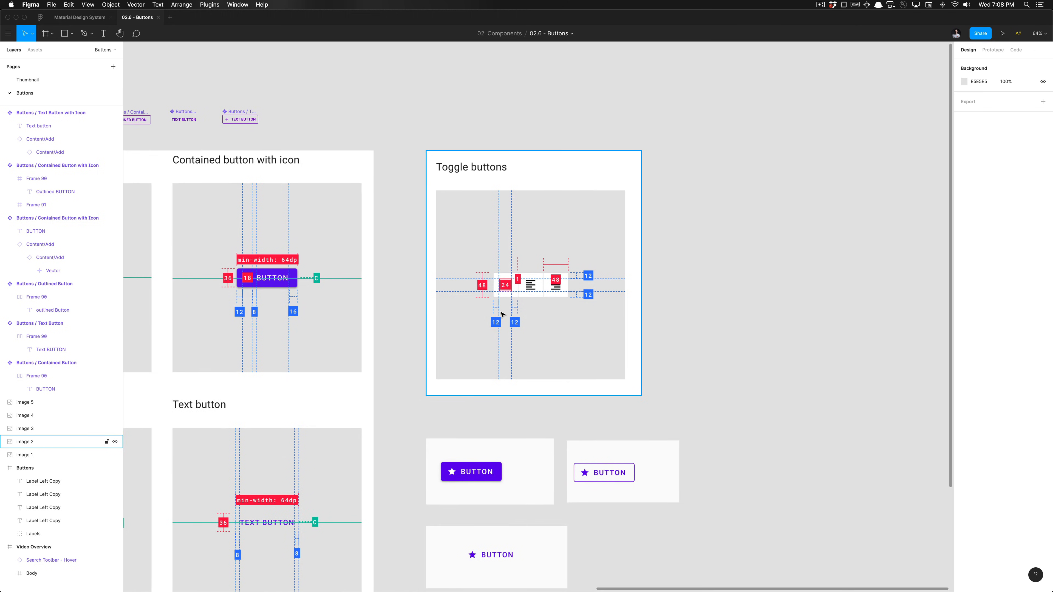
pyautogui.scroll(4, 502, 314)
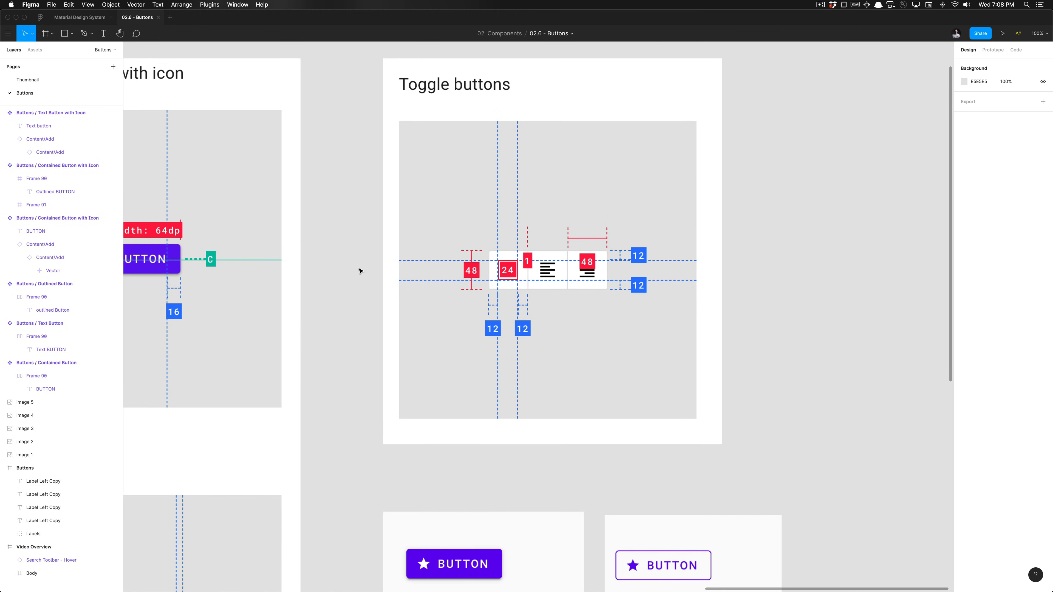
pyautogui.scroll(-5, 359, 271)
pyautogui.hscroll(-3, 359, 271)
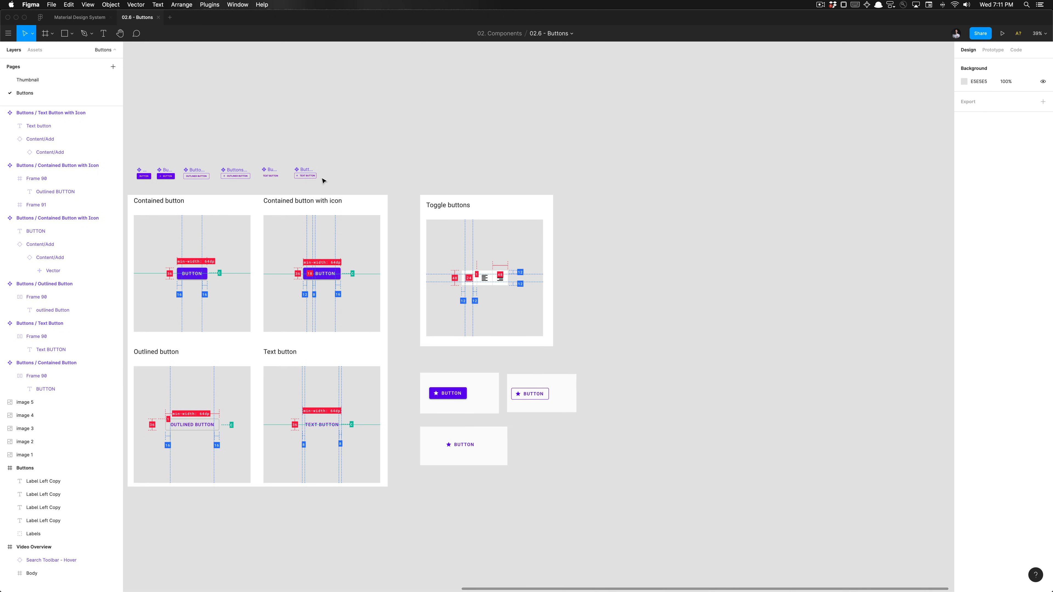
pyautogui.scroll(3, 323, 180)
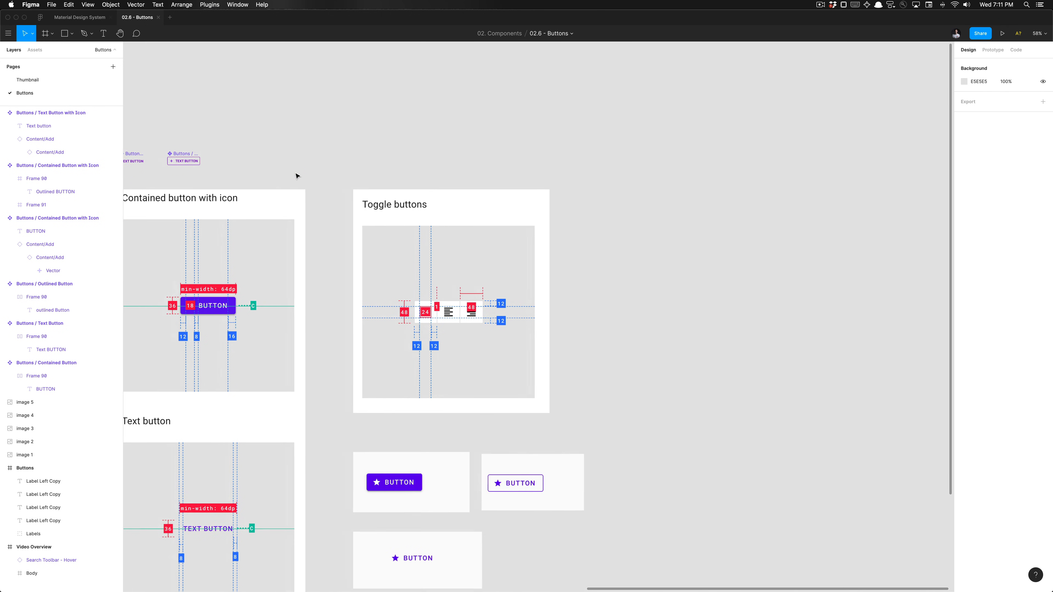
pyautogui.scroll(2, 297, 176)
pyautogui.hscroll(-3, 296, 176)
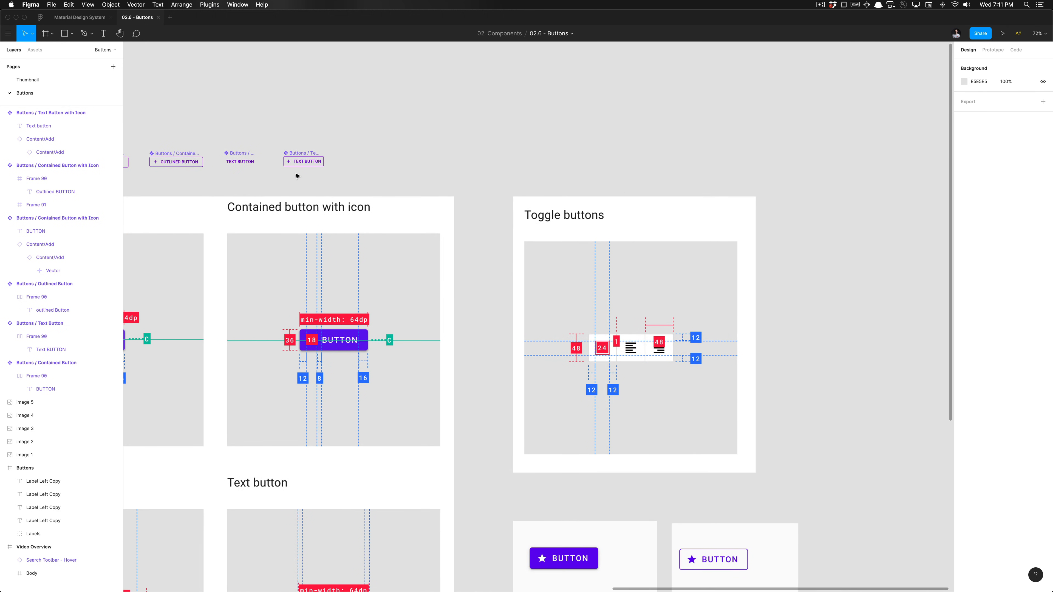
pyautogui.scroll(2, 607, 332)
pyautogui.scroll(-3, 730, 437)
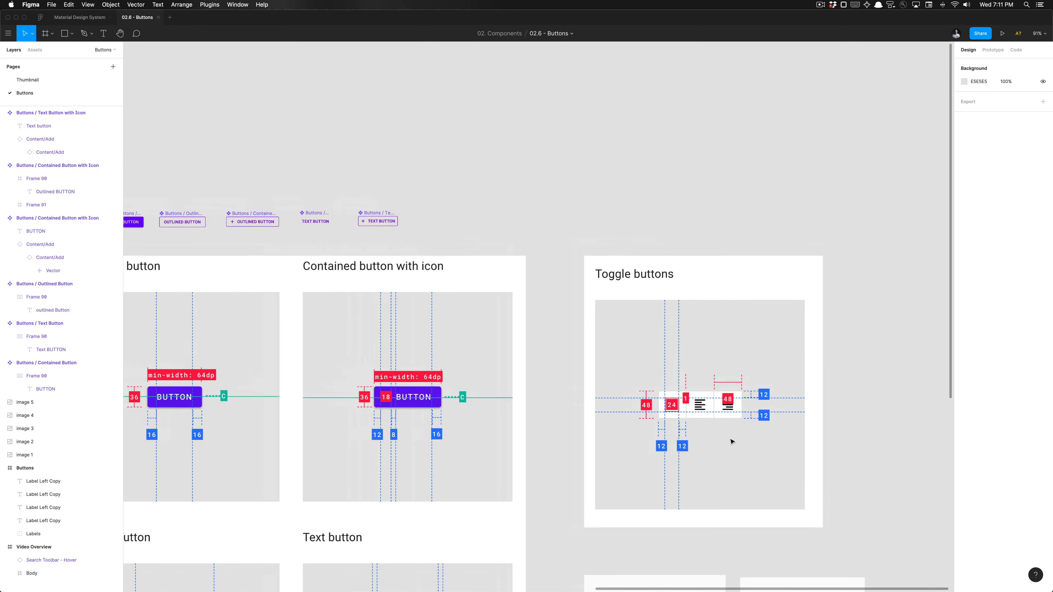
pyautogui.hscroll(1, 652, 399)
pyautogui.scroll(3, 652, 399)
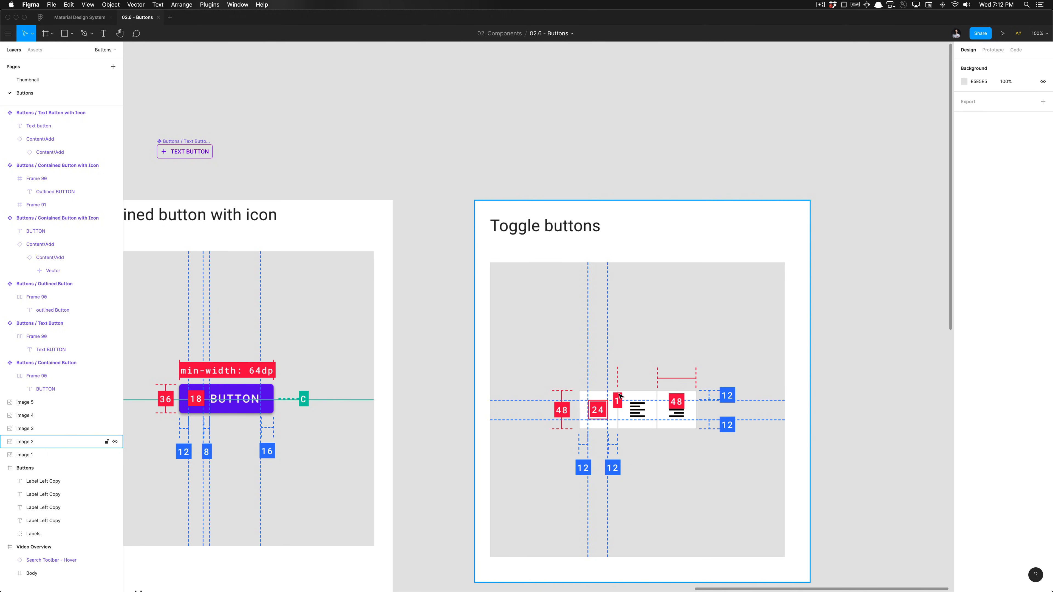
pyautogui.scroll(10, 620, 396)
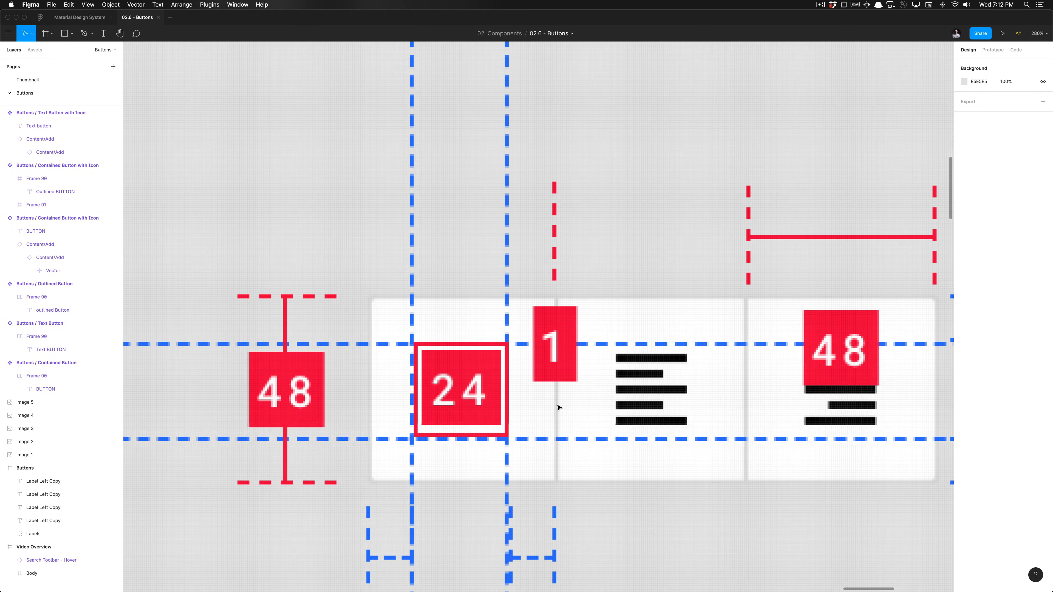
pyautogui.hscroll(3, 558, 408)
pyautogui.scroll(-3, 523, 451)
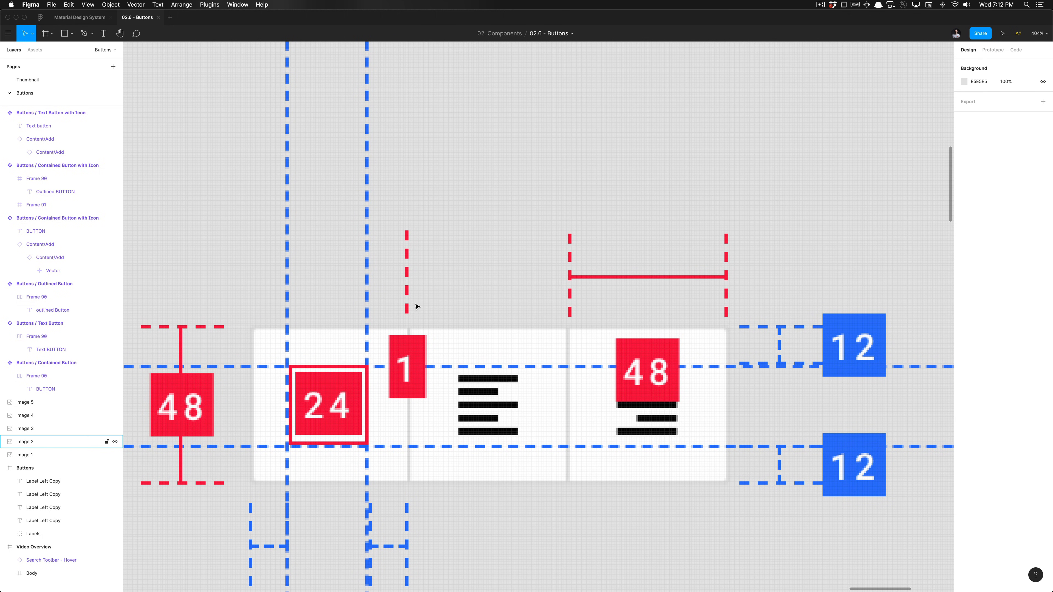
pyautogui.scroll(-2, 417, 307)
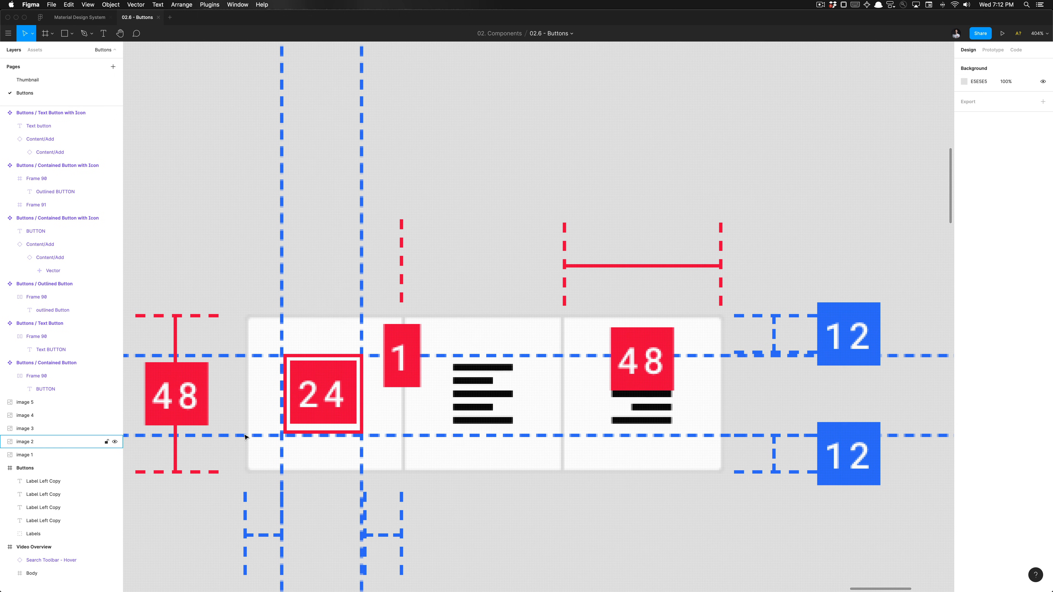
pyautogui.scroll(-10, 516, 295)
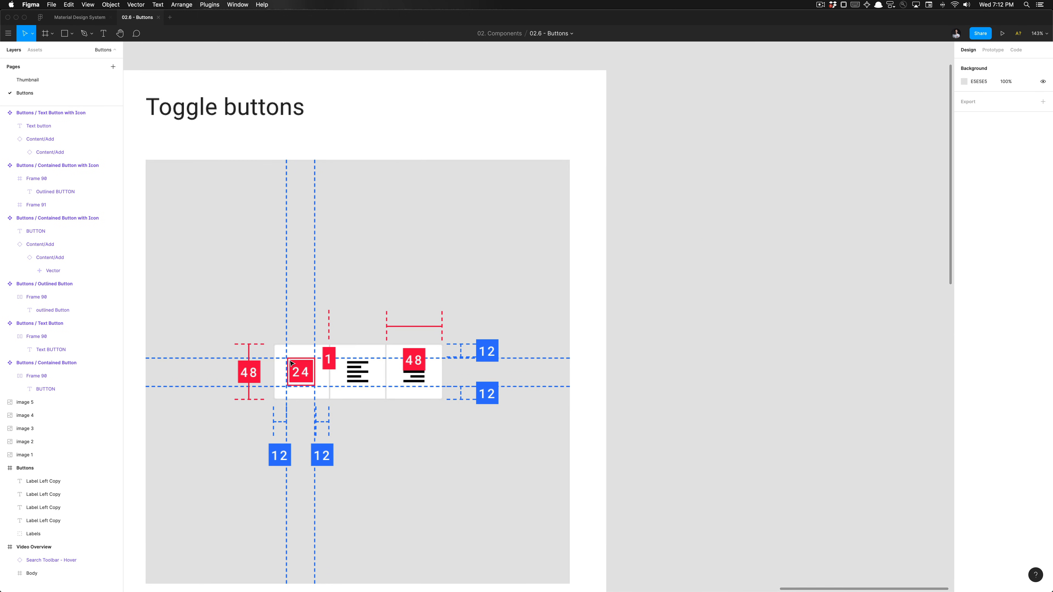
pyautogui.hscroll(-2, 367, 231)
pyautogui.scroll(4, 367, 231)
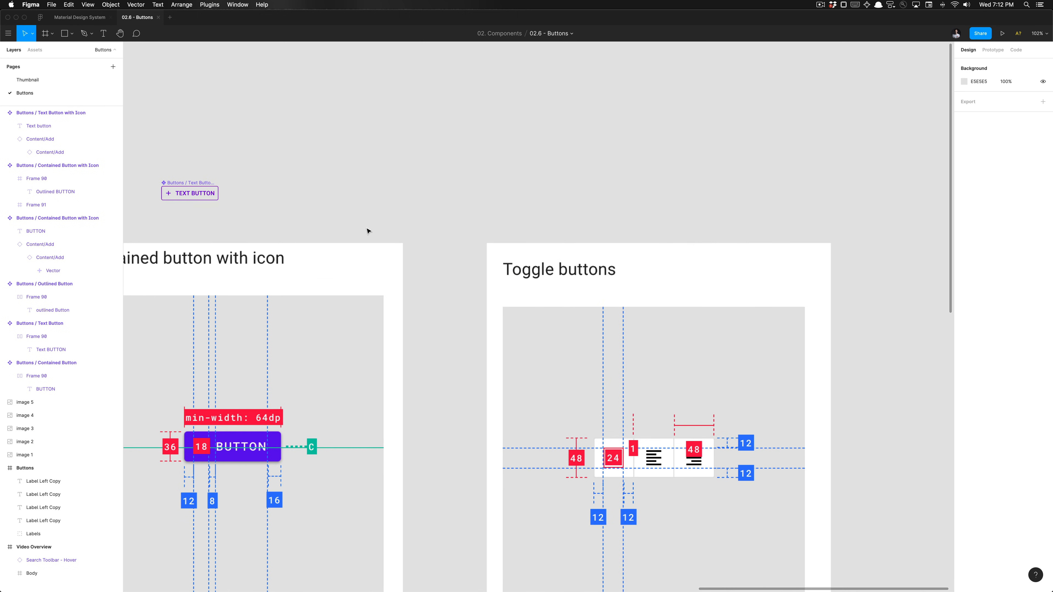
# Step: Draw a new frame about 239 × 88 on the empty canvas above the Toggle buttons spec
pyautogui.hscroll(3, 367, 231)
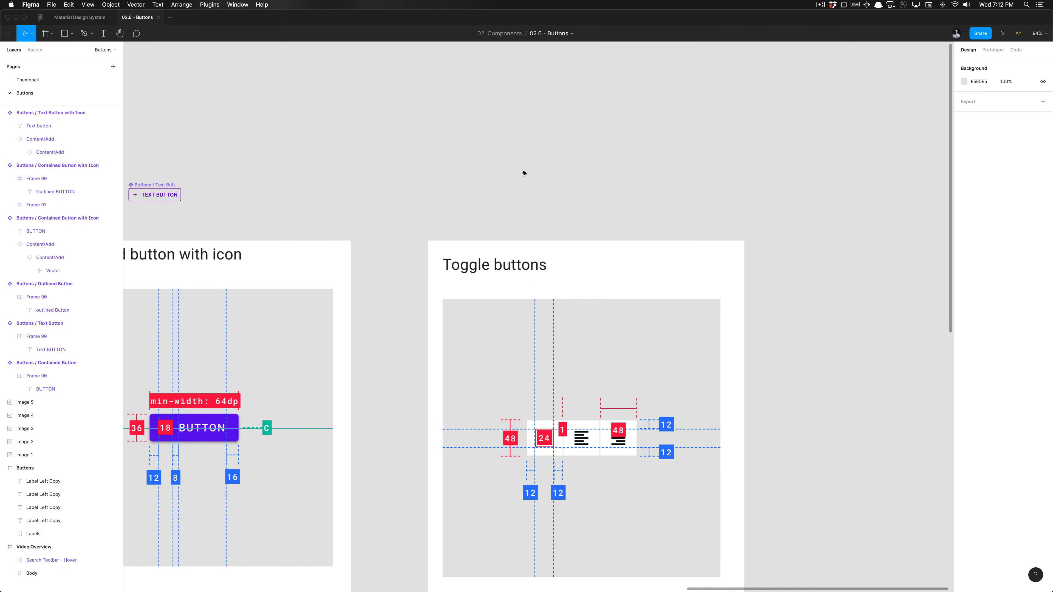
pyautogui.press('f')
pyautogui.moveTo(484, 170); pyautogui.dragTo(576, 205)
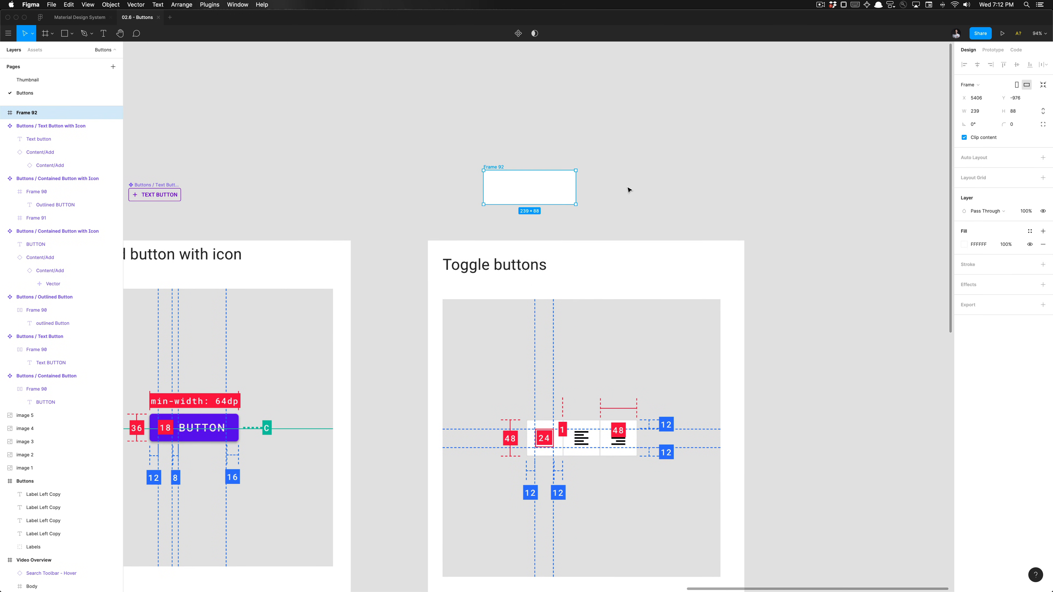
# Step: Calculate 48*3 and resize the empty frame above the Toggle buttons spec to 144 × 48
pyautogui.click(628, 188)
pyautogui.hotkey('alt', 'space')
pyautogui.write('48*3')
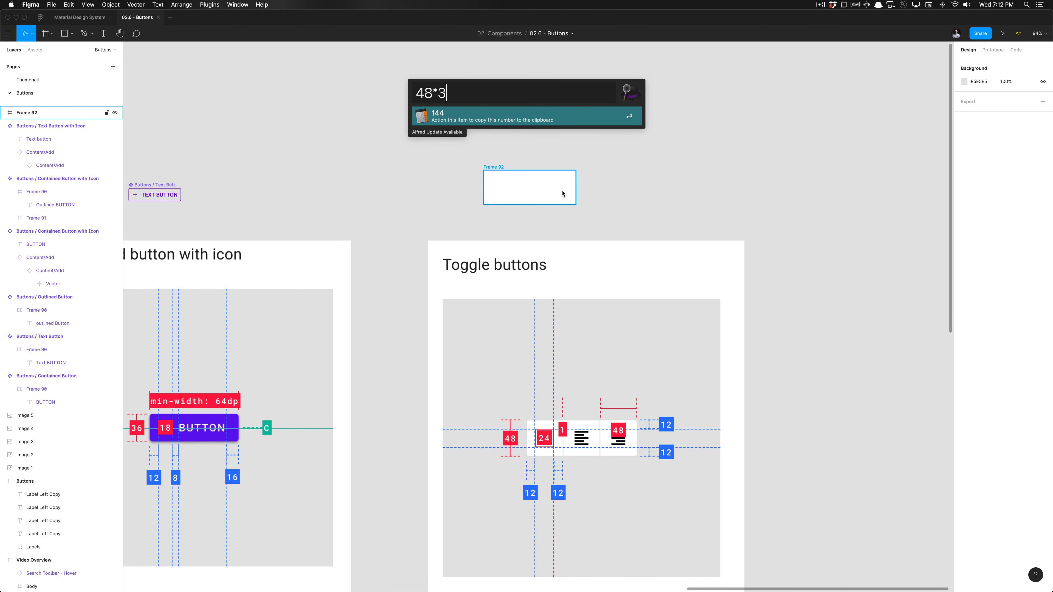
pyautogui.press('Return')
pyautogui.click(564, 194)
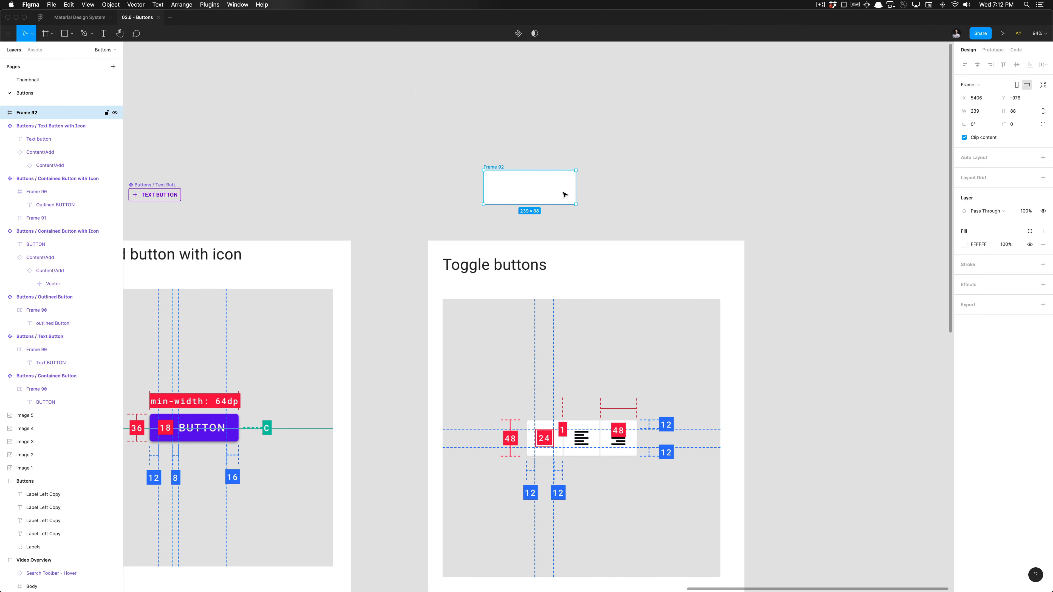
pyautogui.click(986, 114)
pyautogui.write('144')
pyautogui.press('Tab')
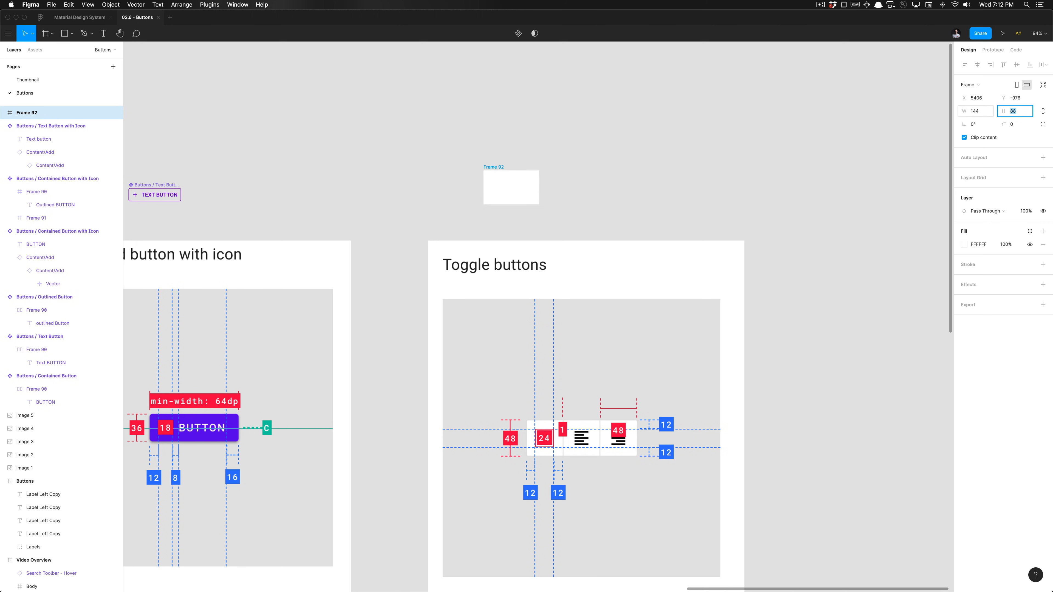
pyautogui.write('48')
pyautogui.press('Return')
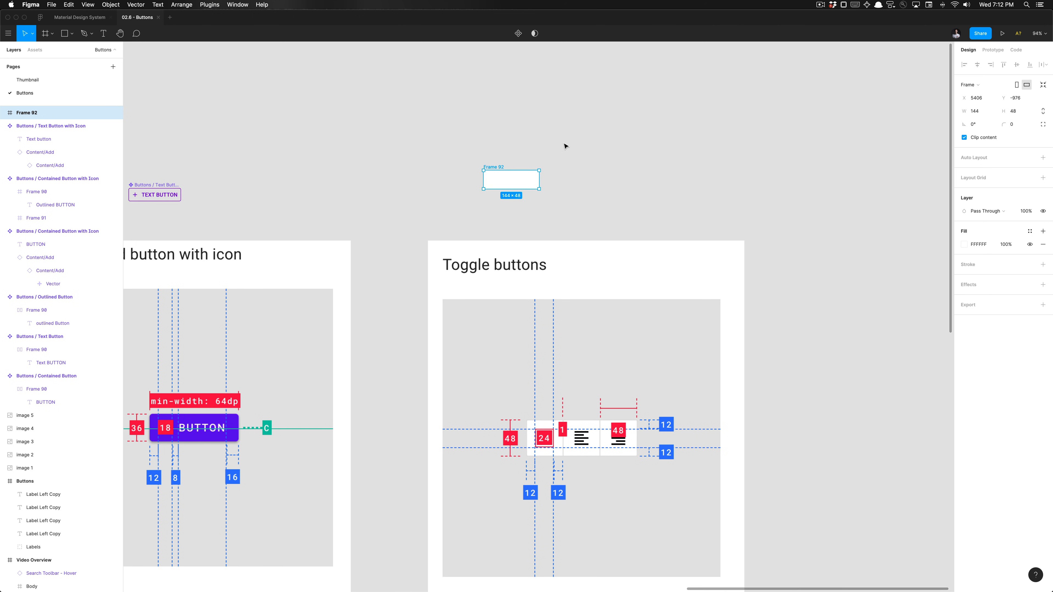
# Step: Apply the Surfaces / Surface color style to the 144 × 48 frame's fill
pyautogui.scroll(1, 554, 158)
pyautogui.scroll(2, 553, 158)
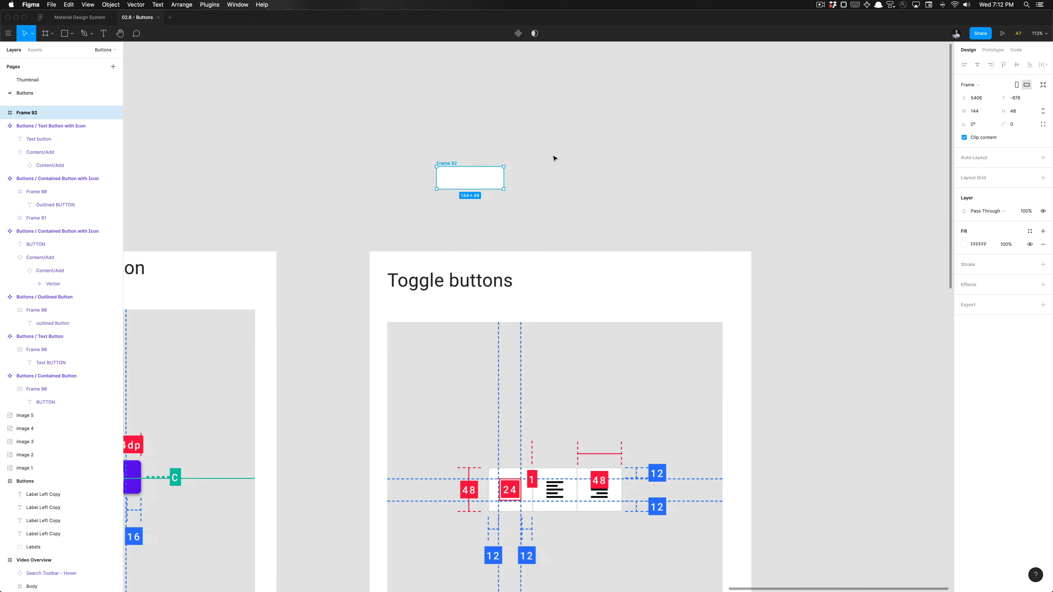
pyautogui.click(1030, 232)
pyautogui.scroll(-2, 985, 344)
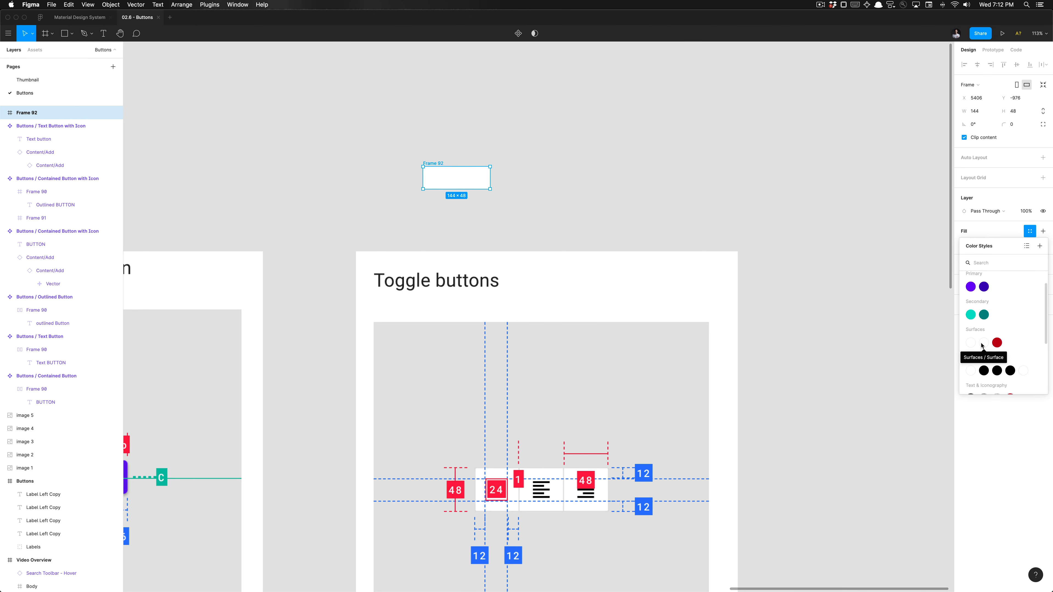
pyautogui.click(982, 344)
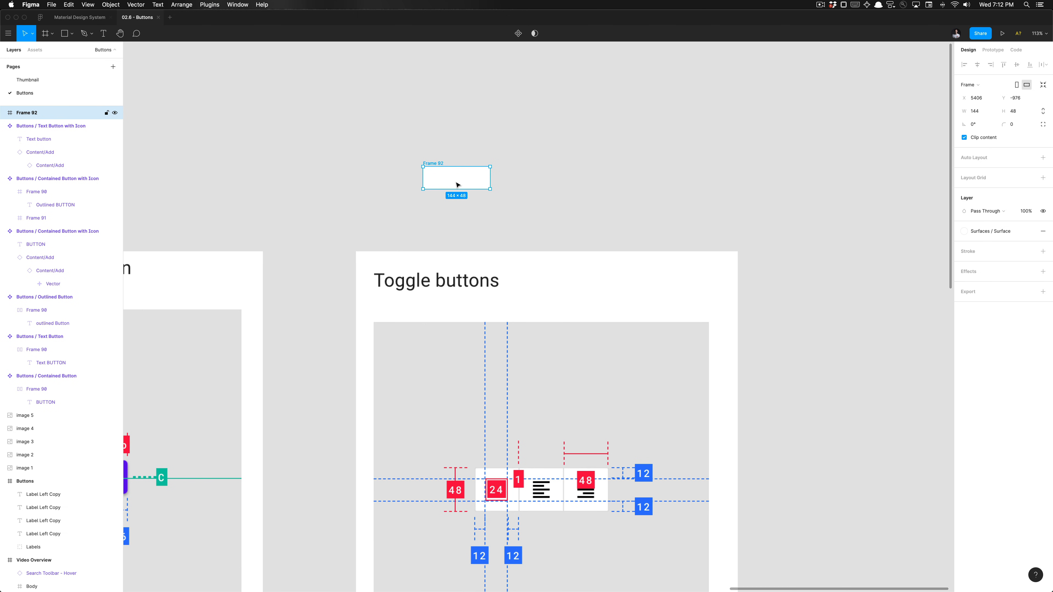
pyautogui.click(568, 188)
pyautogui.scroll(-3, 436, 236)
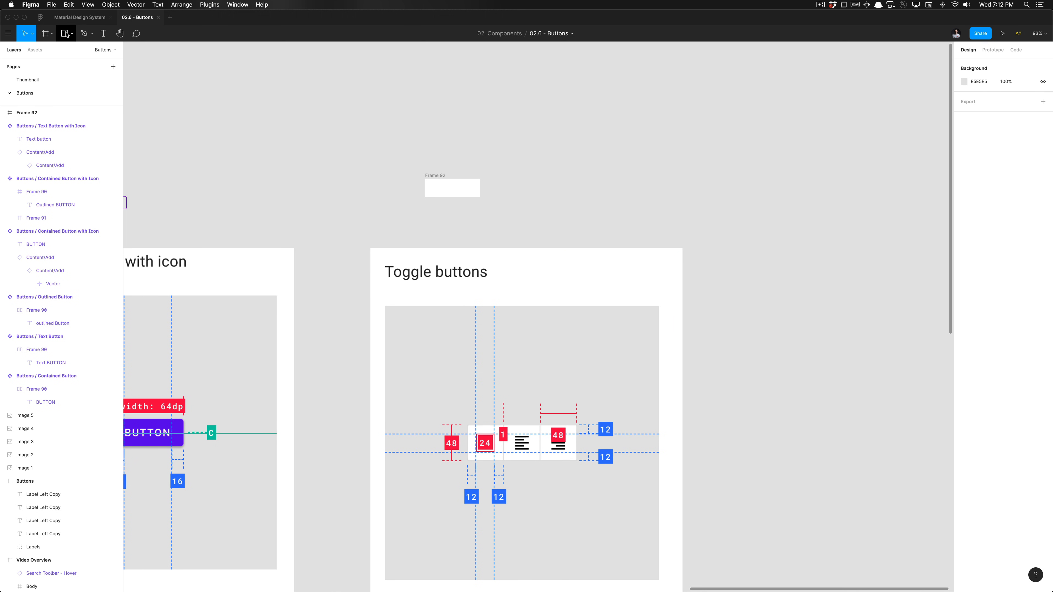
# Step: Switch to the Material Design System file and find the Editor group among its icons
pyautogui.click(73, 18)
pyautogui.scroll(-5, 379, 235)
pyautogui.press('Escape')
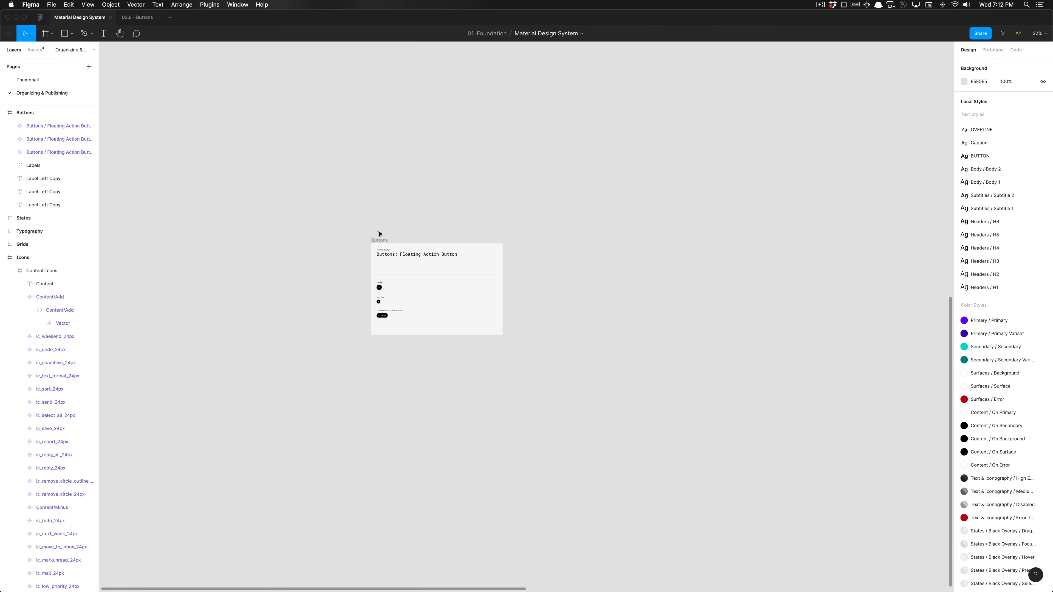
pyautogui.hotkey('shift', '1')
pyautogui.scroll(10, 534, 153)
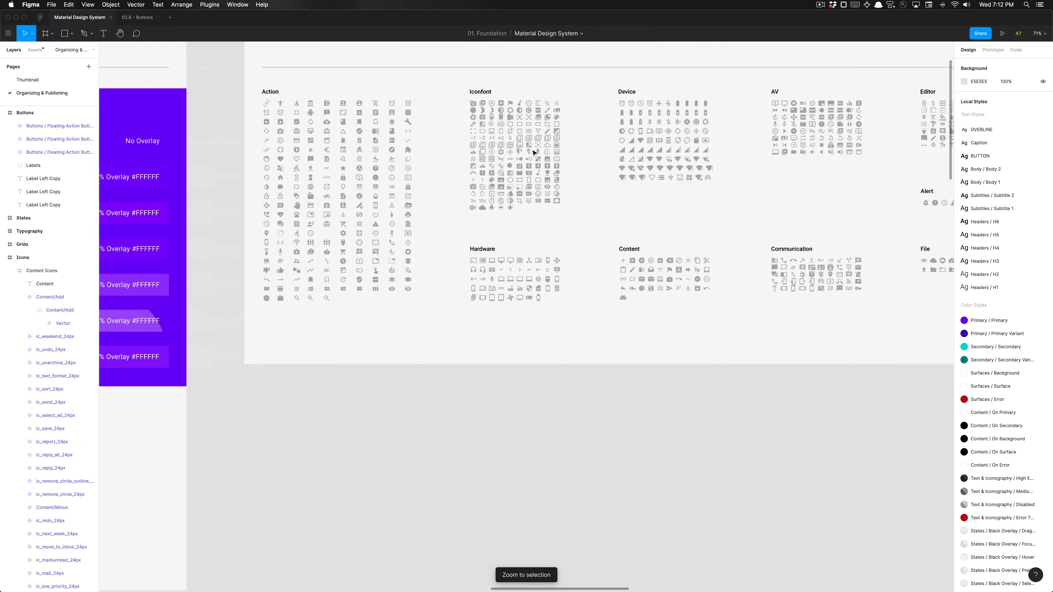
pyautogui.hscroll(5, 534, 153)
pyautogui.scroll(6, 685, 138)
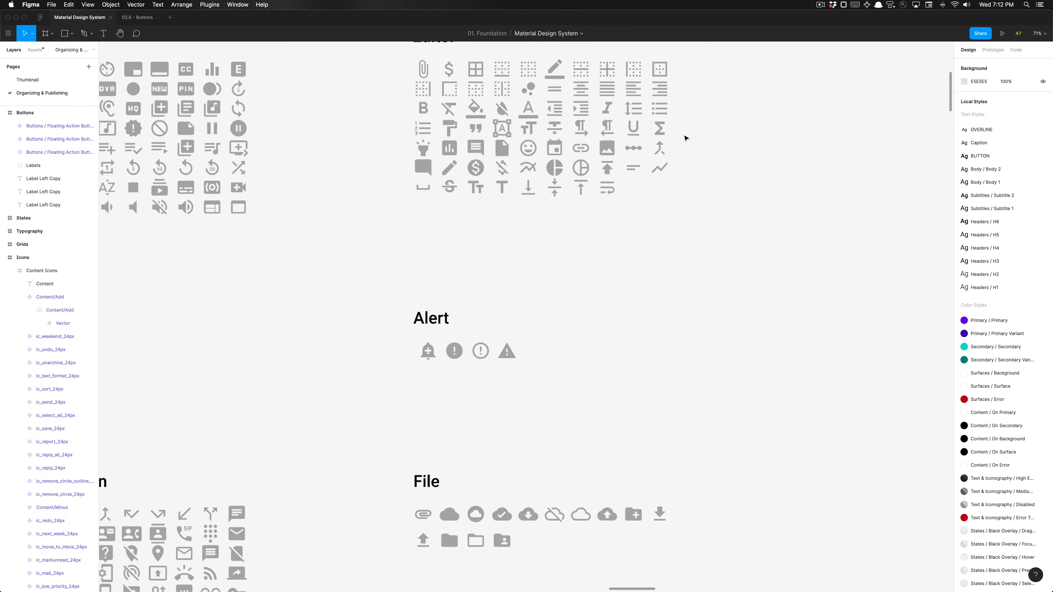
pyautogui.scroll(3, 685, 138)
# Step: Copy the align right, align left and align justify icons from the Editor group and return to the 02.6 - Buttons file
pyautogui.keyDown('super'); pyautogui.click(638, 145); pyautogui.keyUp('super')
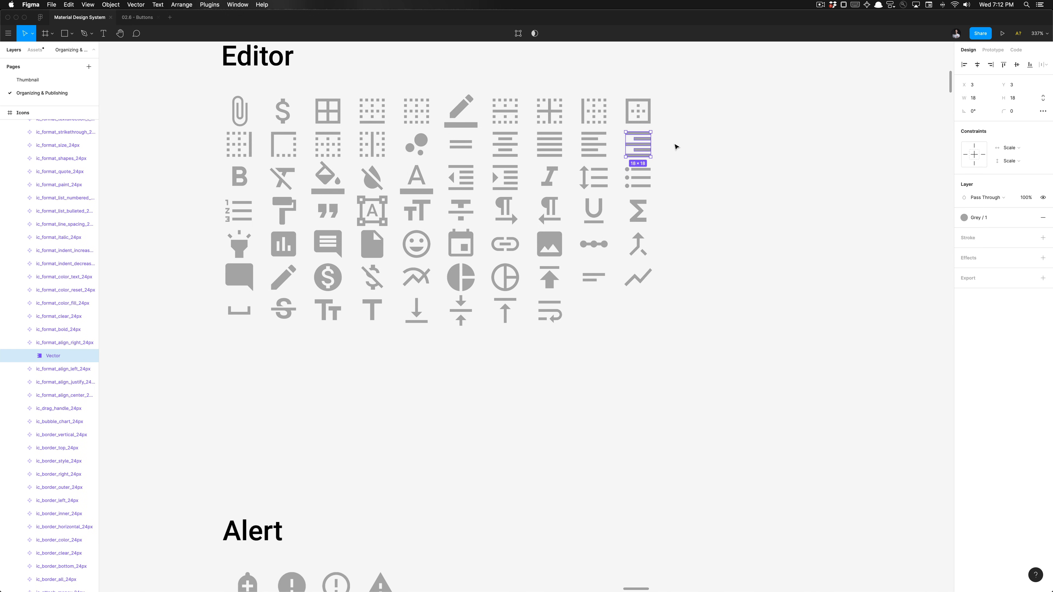
pyautogui.click(675, 145)
pyautogui.keyDown('super'); pyautogui.click(612, 149); pyautogui.keyUp('super')
pyautogui.click(622, 149)
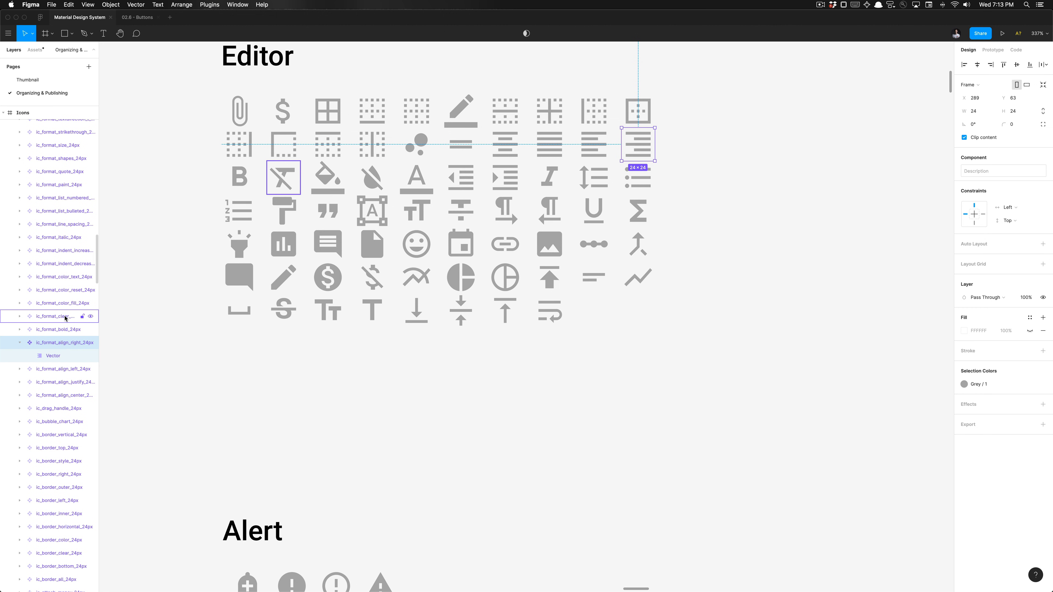
pyautogui.keyDown('shift'); pyautogui.click(592, 155); pyautogui.keyUp('shift')
pyautogui.keyDown('shift'); pyautogui.click(555, 154); pyautogui.keyUp('shift')
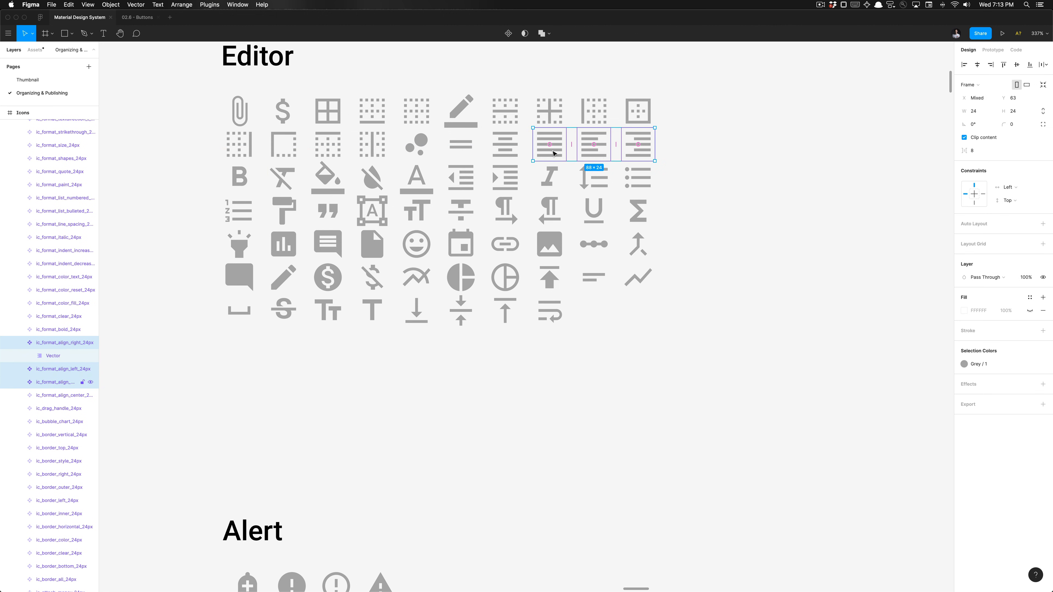
pyautogui.click(689, 153)
pyautogui.hotkey('ctrl', 'Tab')
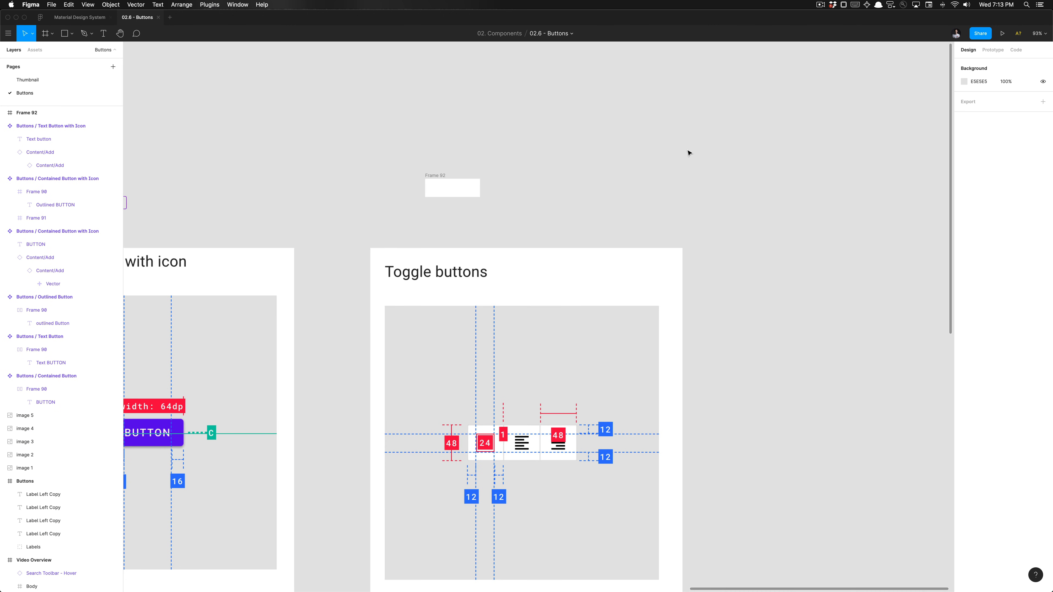
pyautogui.click(80, 17)
pyautogui.click(133, 18)
pyautogui.press('alt+super+o')
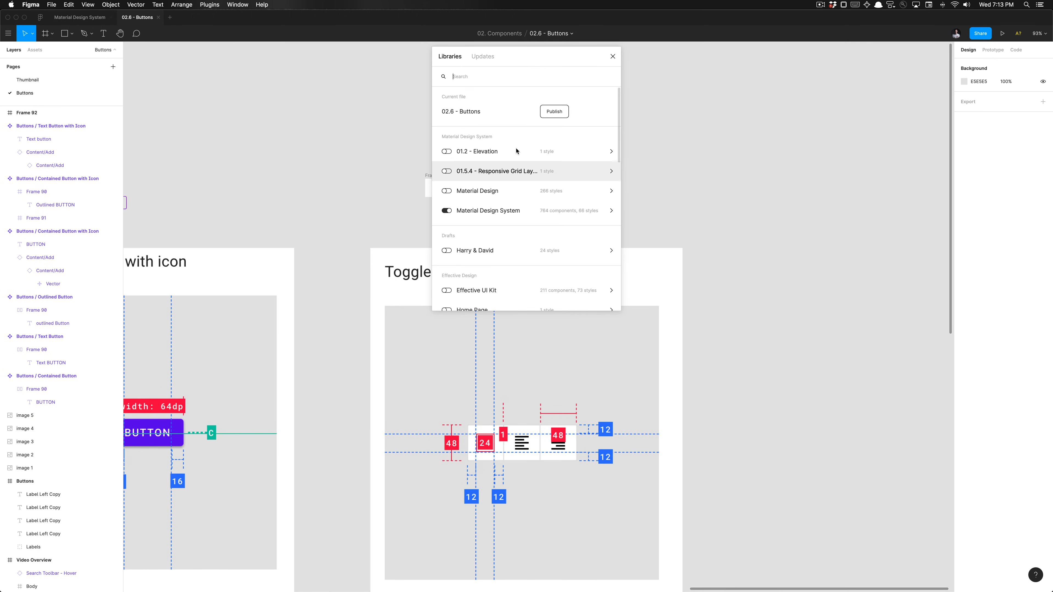
pyautogui.click(610, 58)
# Step: Paste the three align icons and place them beside the empty frame above the Toggle buttons spec
pyautogui.press('super+v')
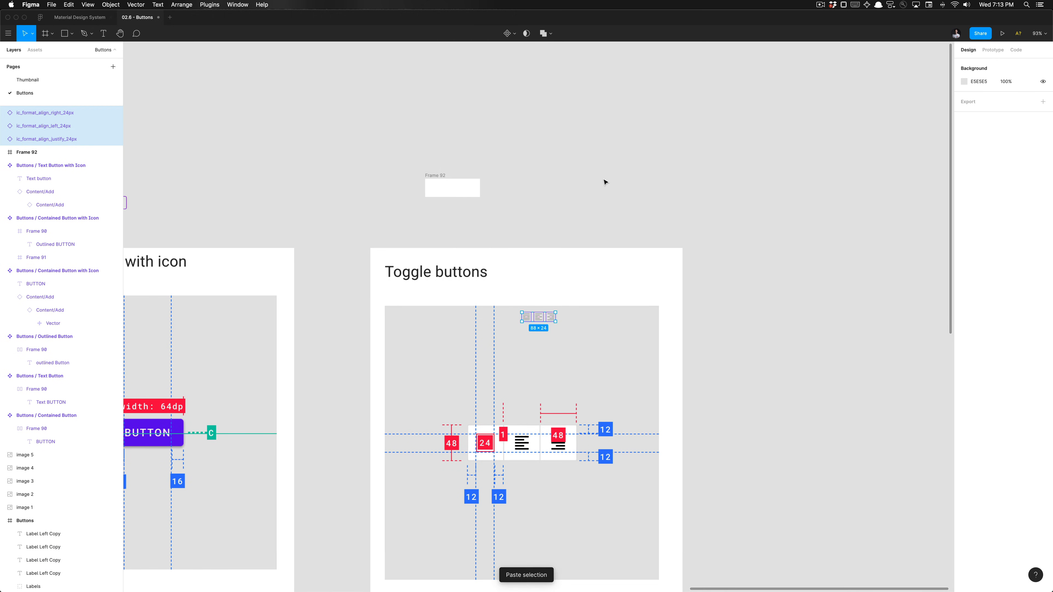
pyautogui.moveTo(536, 321); pyautogui.dragTo(524, 193)
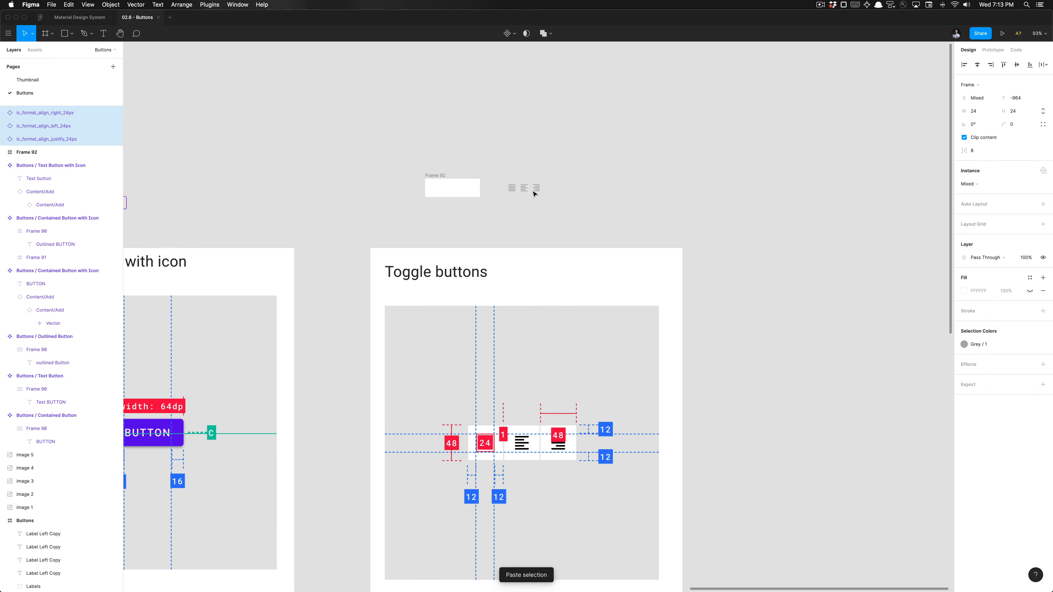
# Step: Remove the hidden white fill from the three align icons and recolor them with the Content / On Surface style
pyautogui.moveTo(1028, 345)
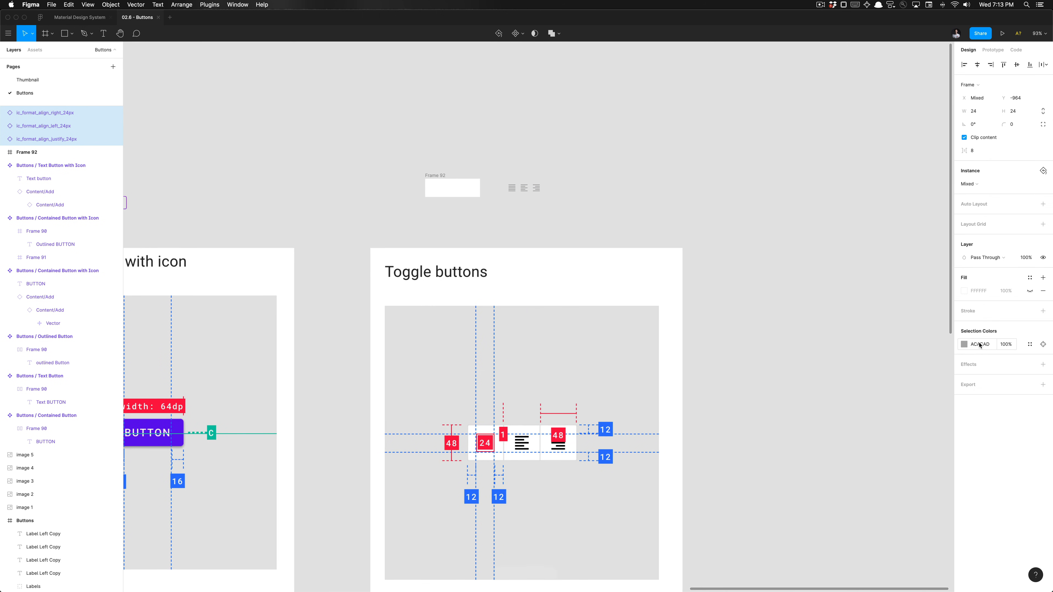
pyautogui.click(1030, 344)
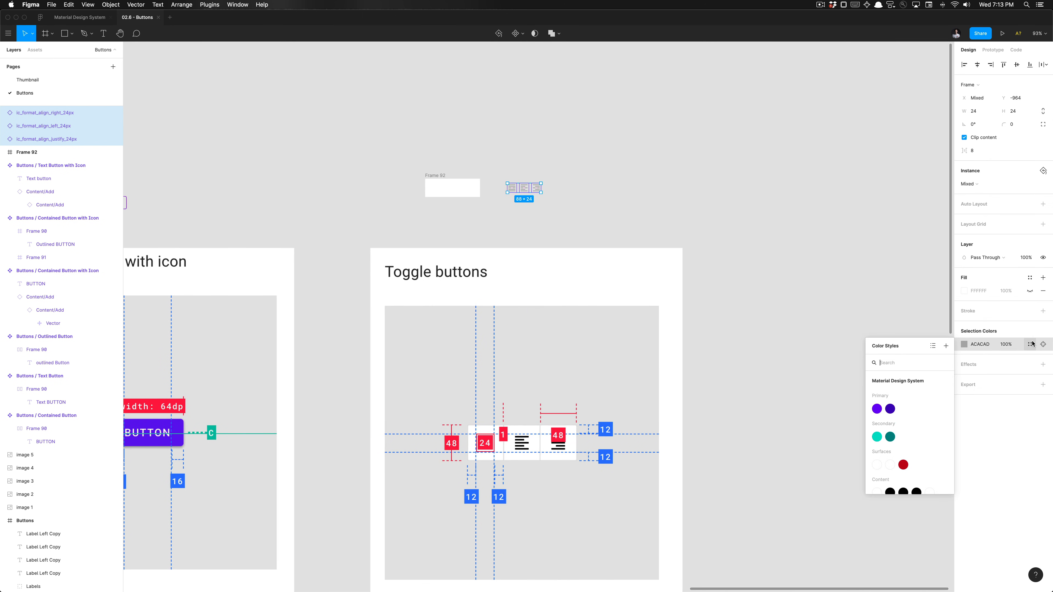
pyautogui.click(1045, 291)
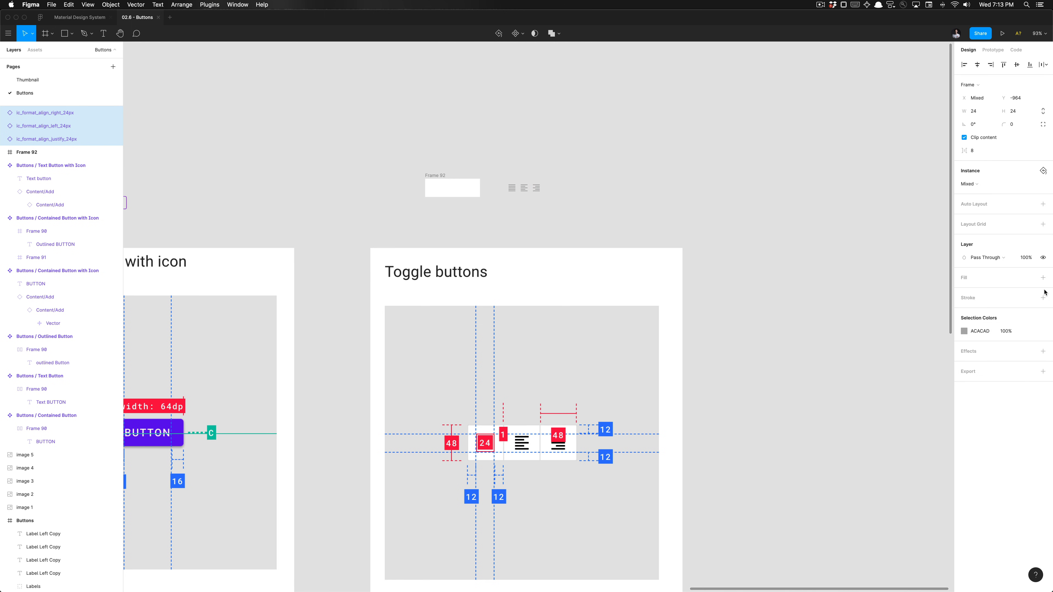
pyautogui.click(1030, 331)
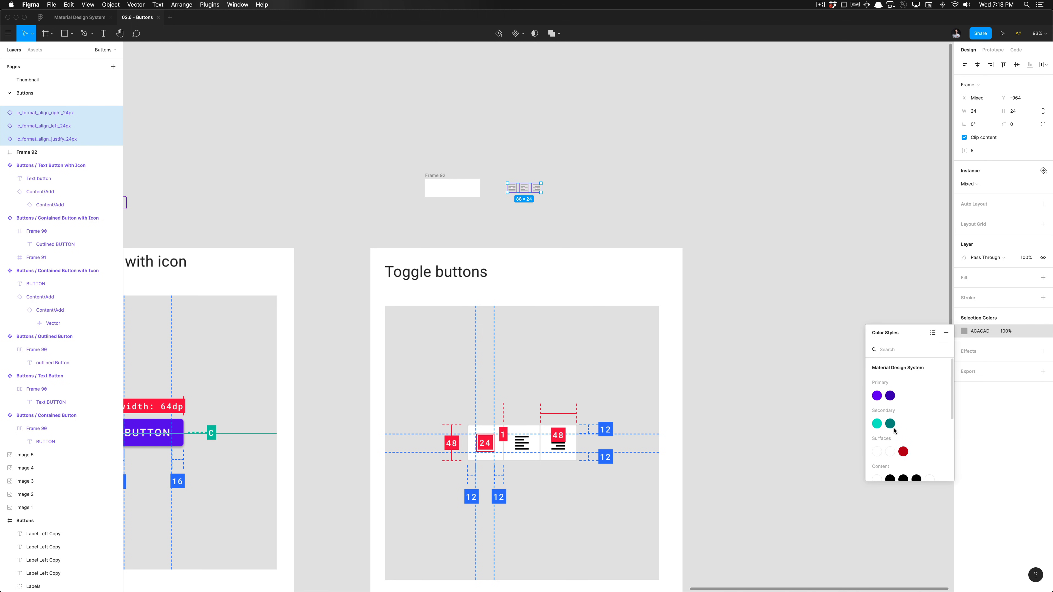
pyautogui.scroll(-2, 894, 431)
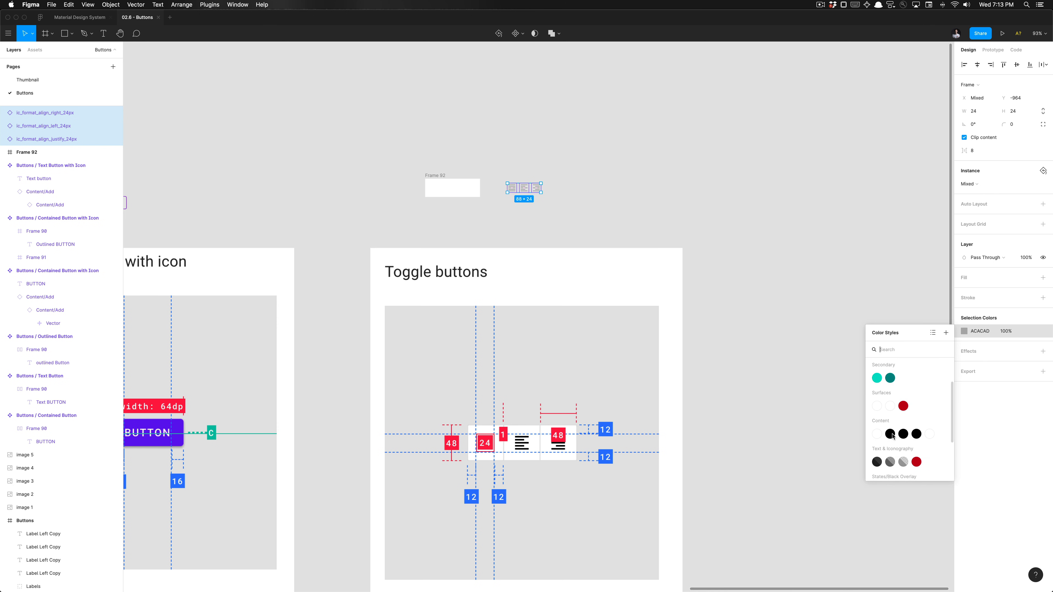
pyautogui.click(916, 434)
pyautogui.click(572, 201)
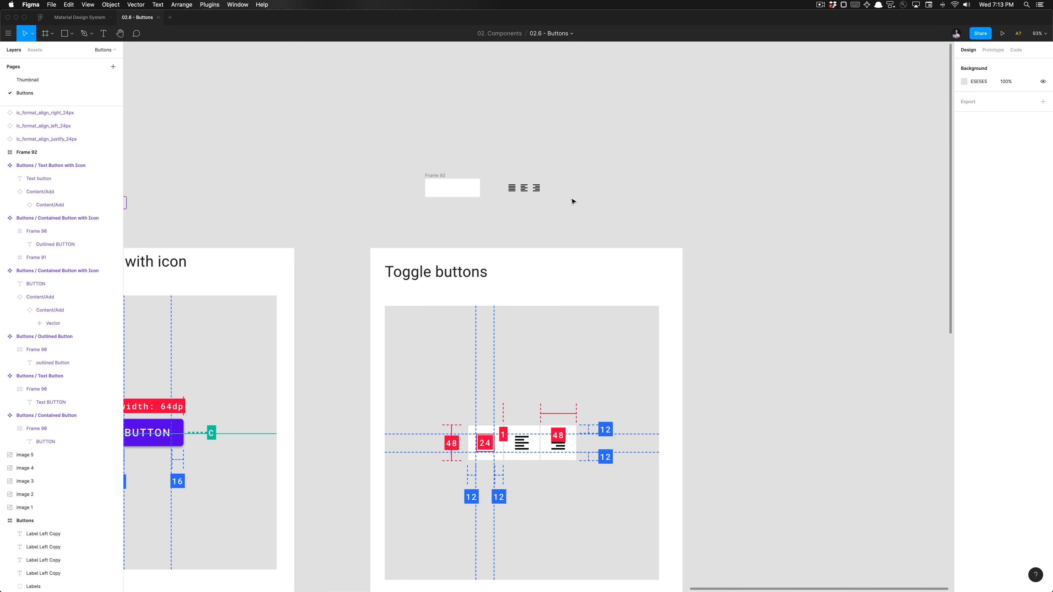
pyautogui.click(439, 192)
pyautogui.click(546, 198)
pyautogui.scroll(3, 515, 229)
pyautogui.click(511, 173)
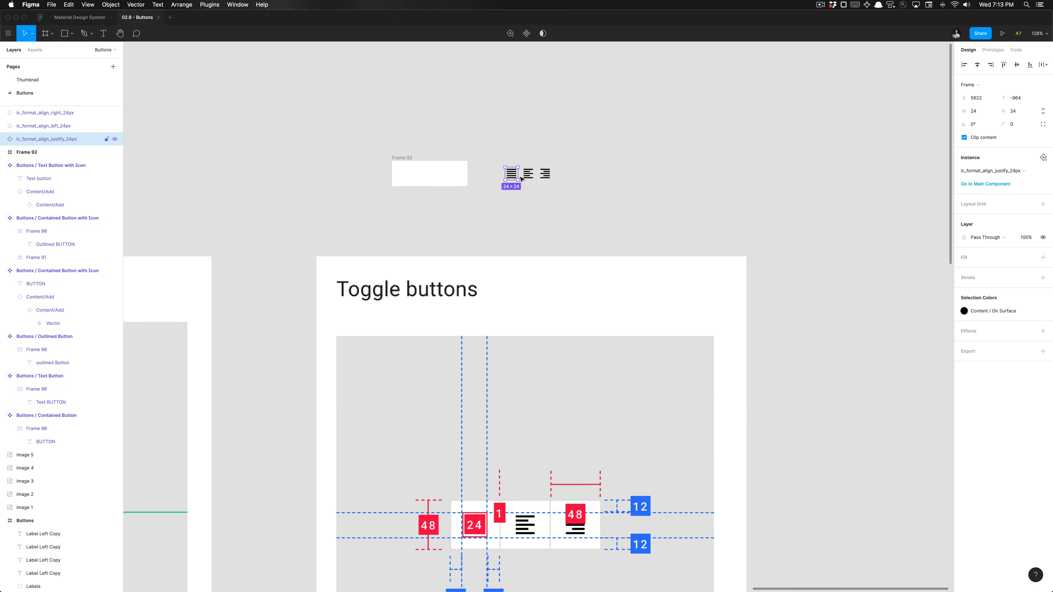
pyautogui.click(528, 174)
pyautogui.click(545, 173)
# Step: Check the corners of the toggle button in the spec and set the empty frame's corner radius to 2
pyautogui.click(435, 173)
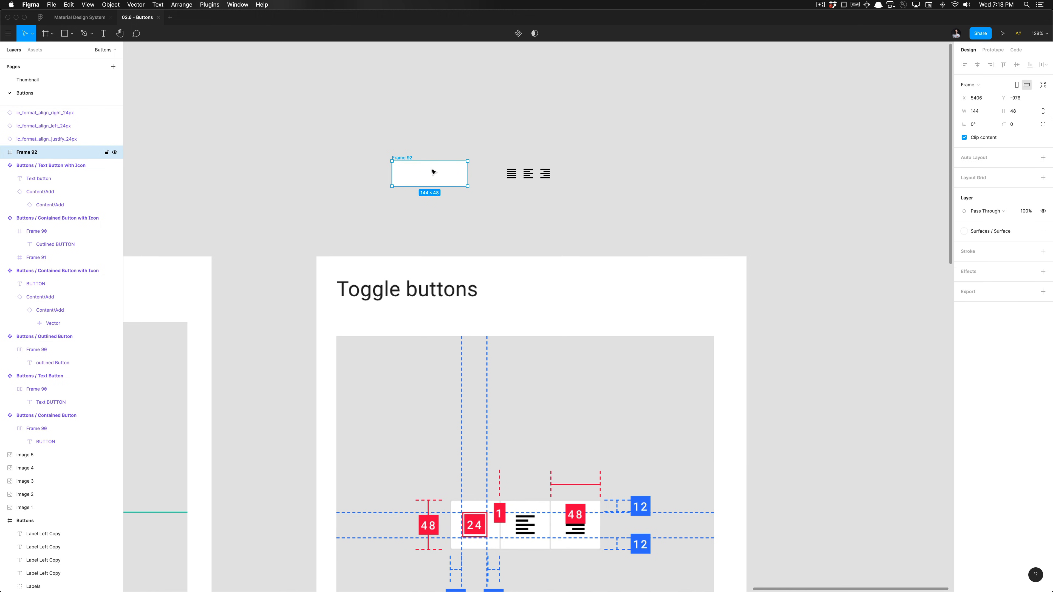
pyautogui.scroll(-2, 452, 217)
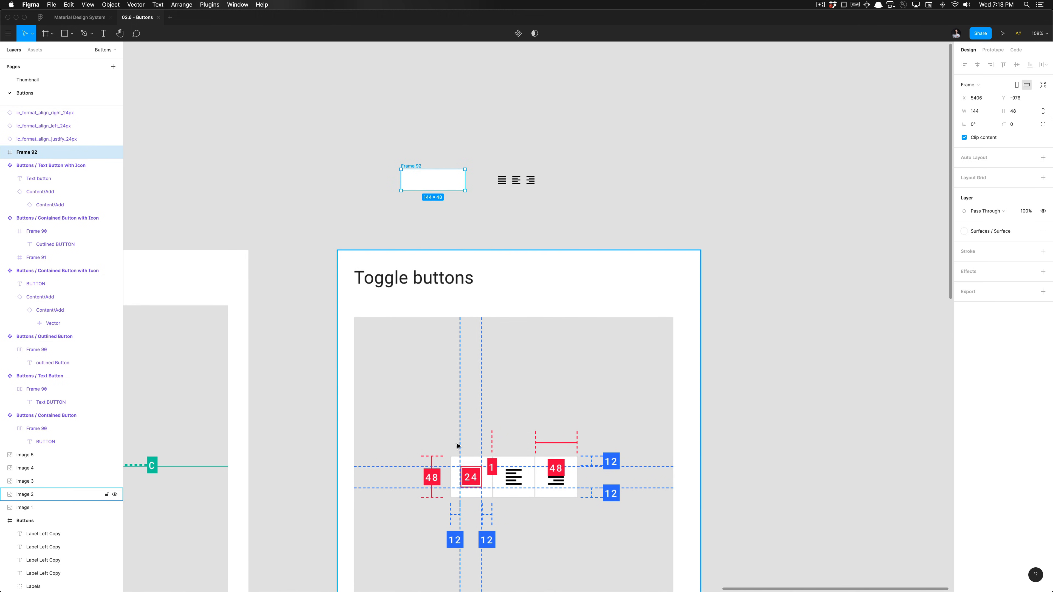
pyautogui.scroll(5, 456, 481)
pyautogui.scroll(-5, 440, 426)
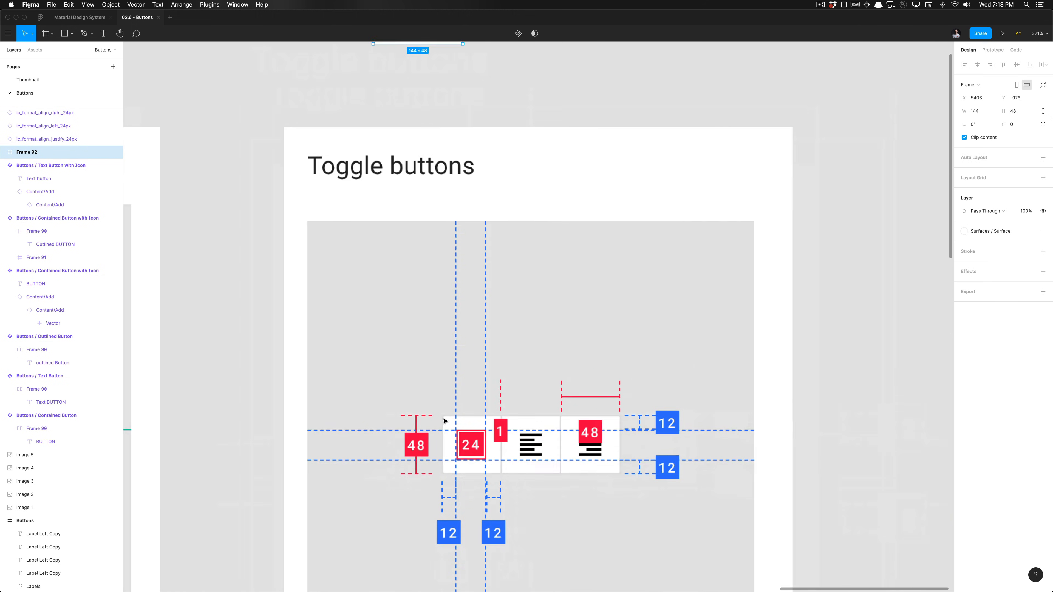
pyautogui.scroll(-2, 684, 206)
pyautogui.click(1012, 125)
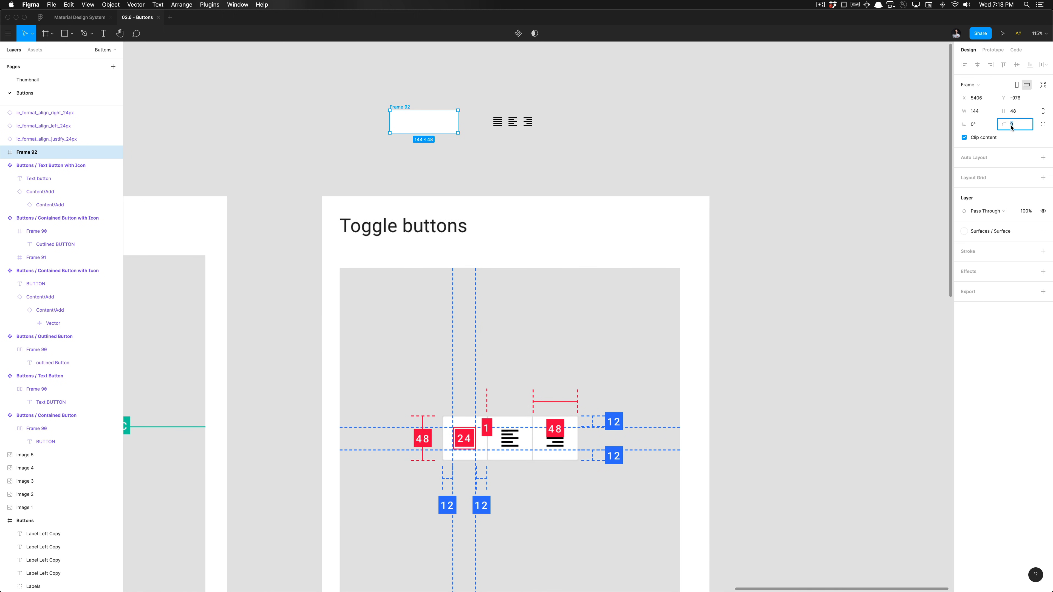
pyautogui.press('Return')
pyautogui.write('2')
pyautogui.press('Escape')
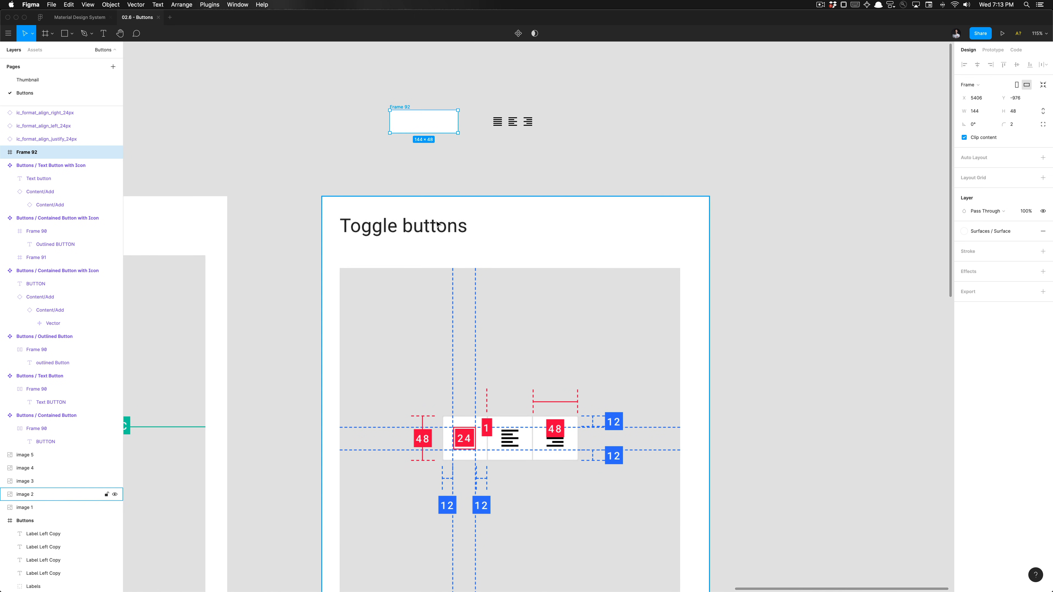
pyautogui.click(477, 169)
# Step: Move the three align icons together slightly closer to the empty frame
pyautogui.scroll(3, 491, 179)
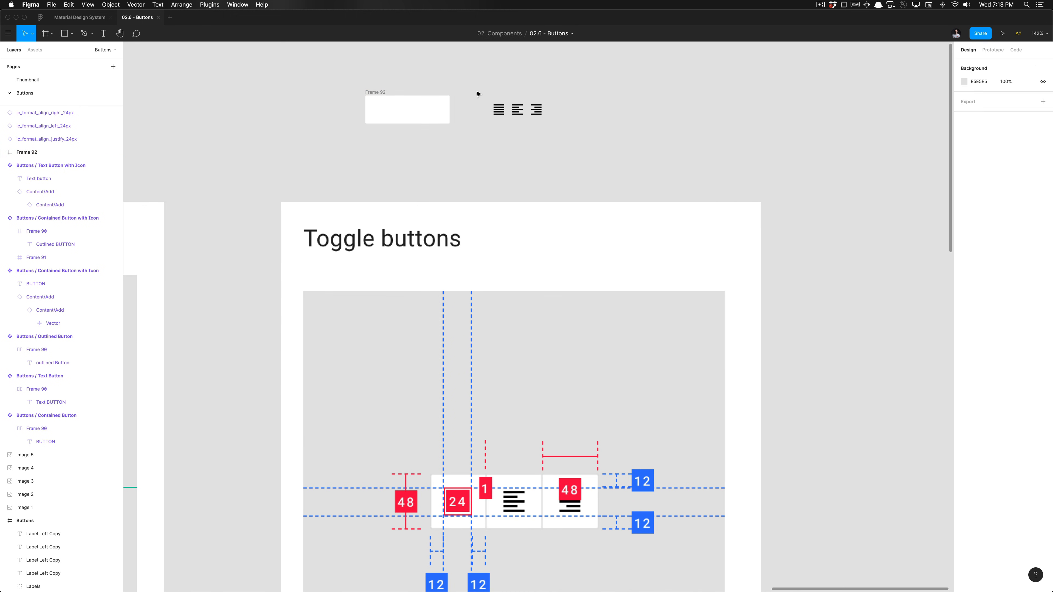
pyautogui.moveTo(479, 92); pyautogui.dragTo(479, 123)
pyautogui.click(415, 112)
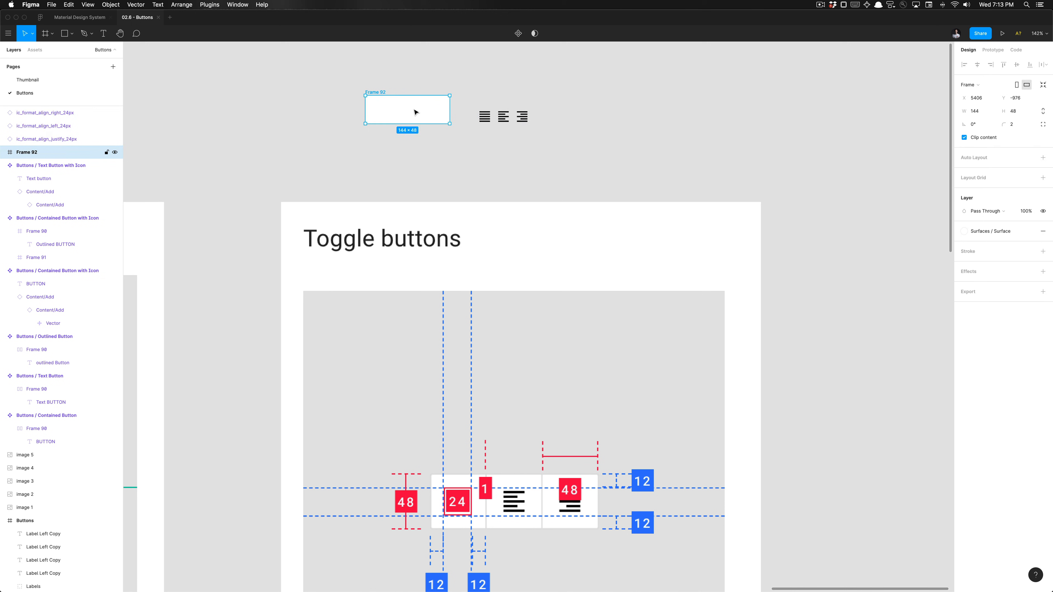
# Step: Move the justify icon into the empty frame and position it at X 12, Y 12
pyautogui.click(476, 120)
pyautogui.click(488, 120)
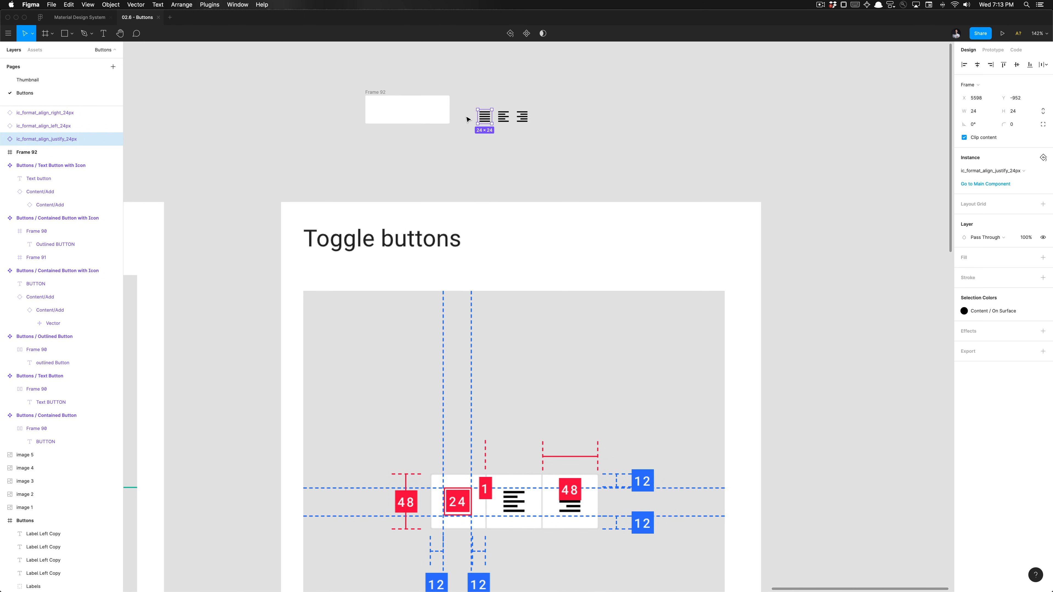
pyautogui.moveTo(466, 120); pyautogui.dragTo(366, 113)
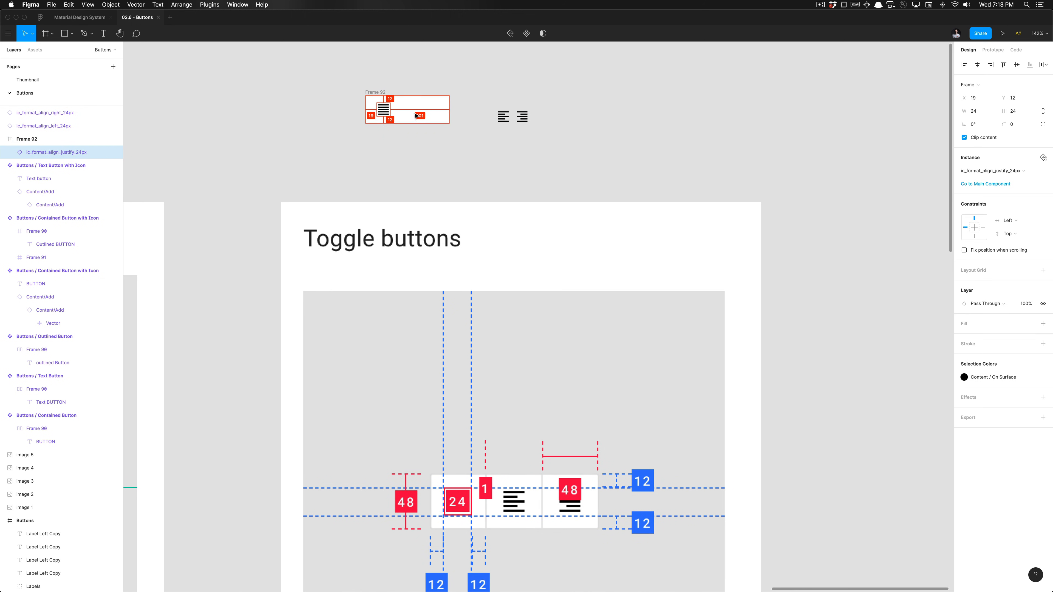
pyautogui.hotkey('shift', 'Left')
pyautogui.press('Left')
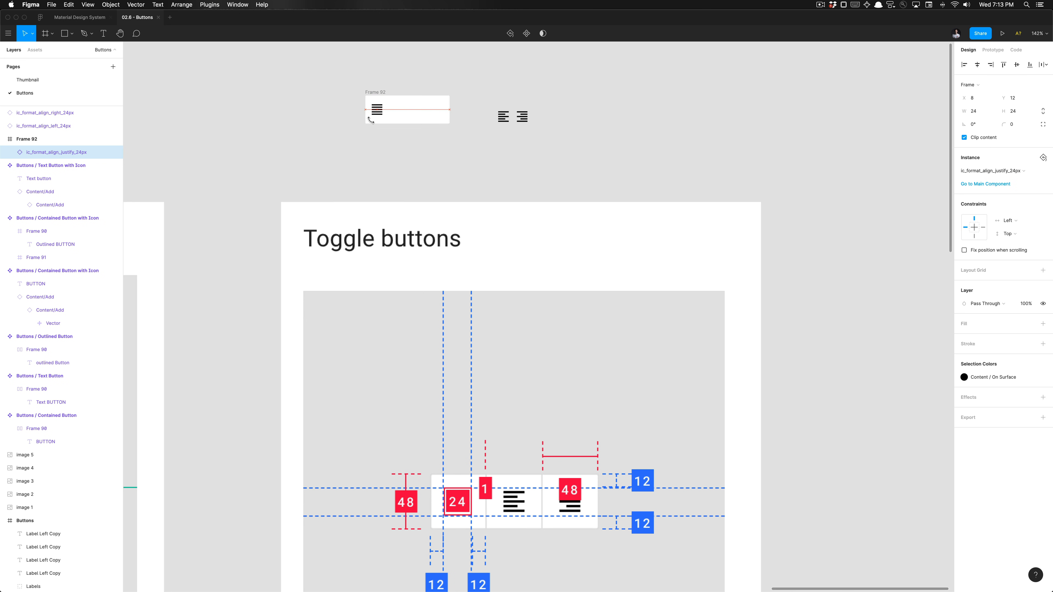
pyautogui.press('Right')
pyautogui.press('Right')
pyautogui.press('Right')
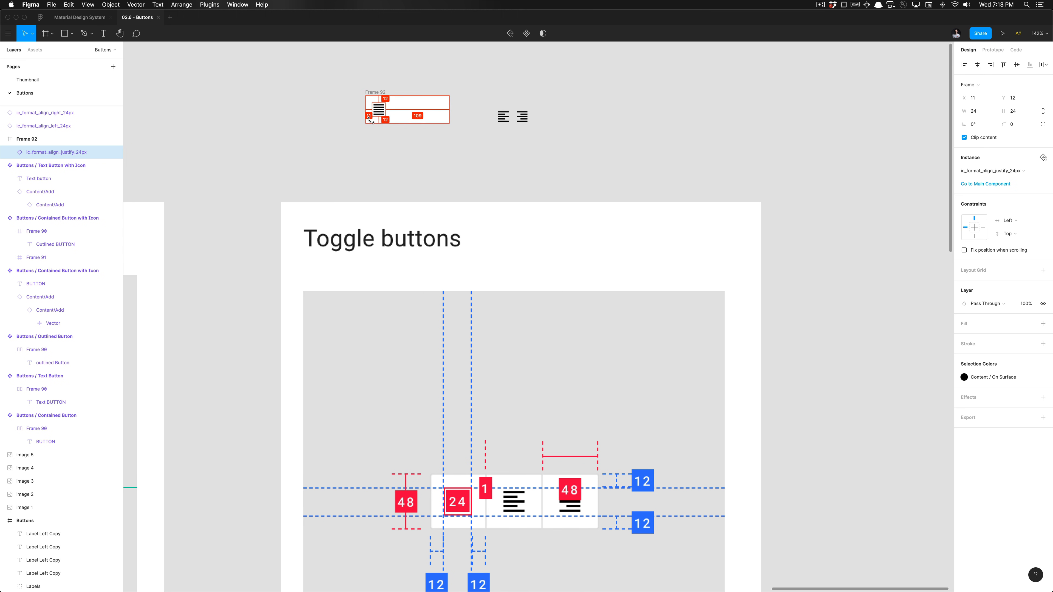
pyautogui.press('Right')
# Step: Check the toggle button's borders in the spec and add a 1 px inside stroke in EEEEEE to the frame
pyautogui.scroll(-5, 398, 452)
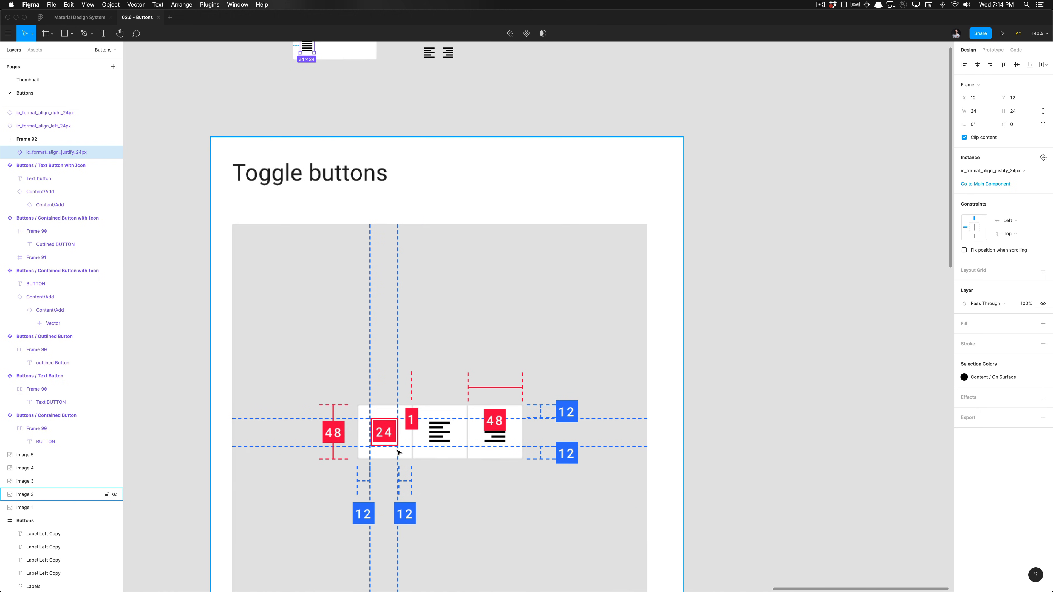
pyautogui.scroll(2, 346, 183)
pyautogui.scroll(5, 425, 466)
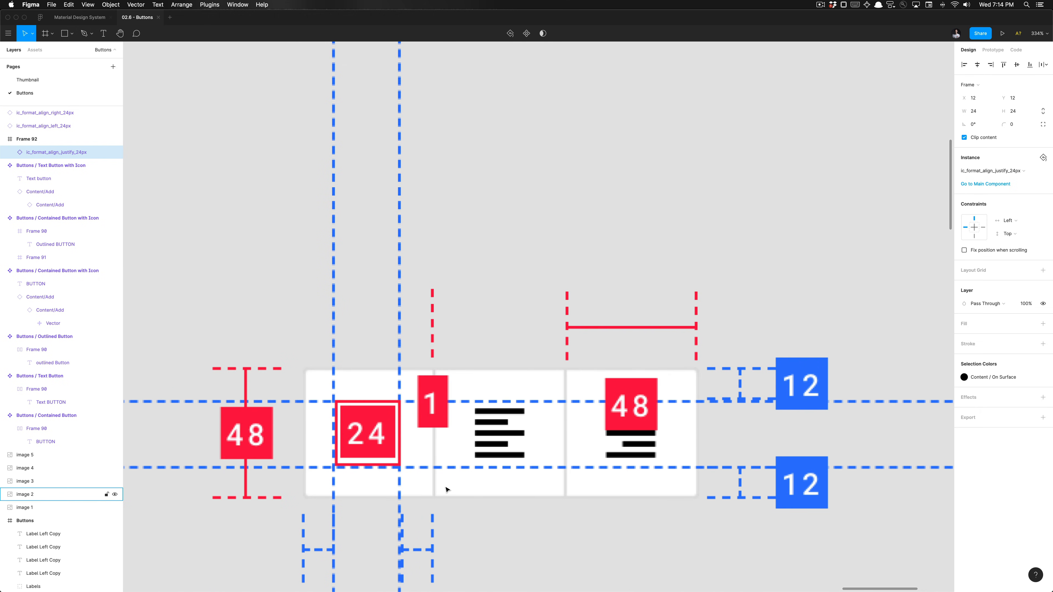
pyautogui.scroll(-5, 432, 361)
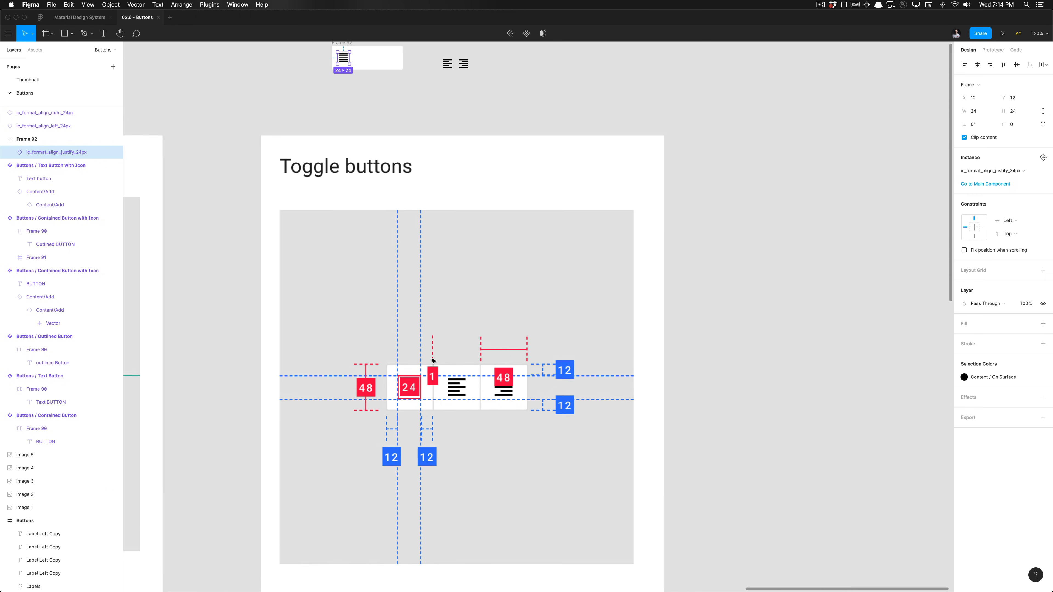
pyautogui.scroll(1, 383, 62)
pyautogui.click(360, 95)
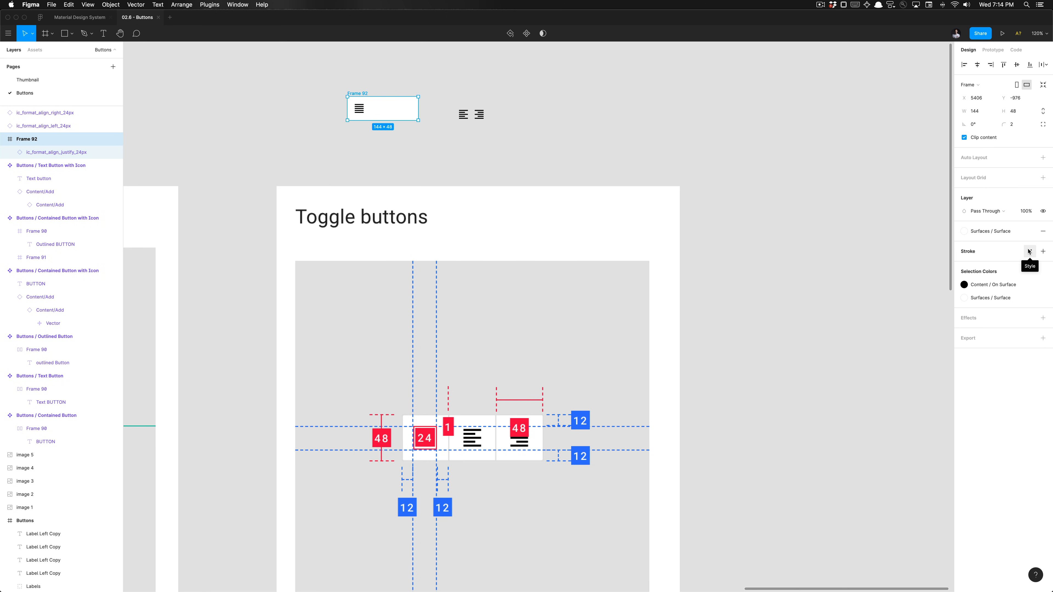
pyautogui.click(1029, 252)
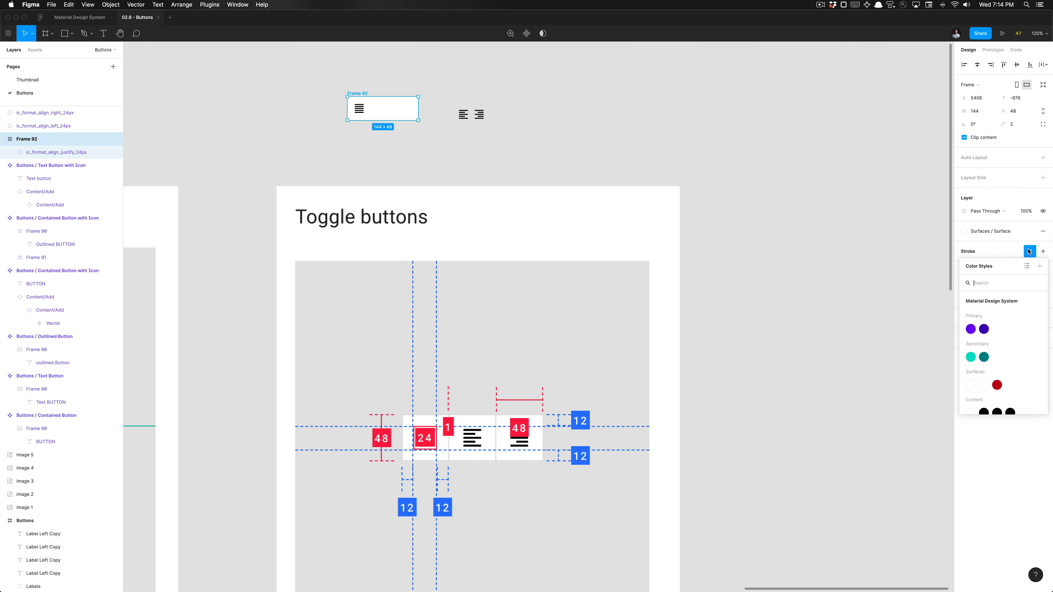
pyautogui.click(1044, 251)
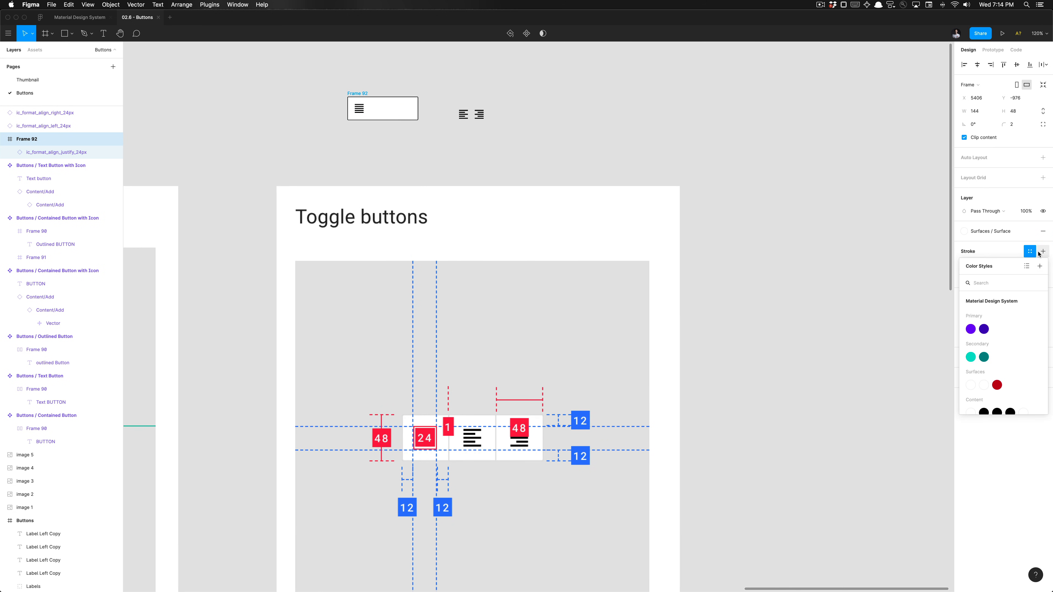
pyautogui.press('Escape')
pyautogui.click(991, 265)
pyautogui.write('ee')
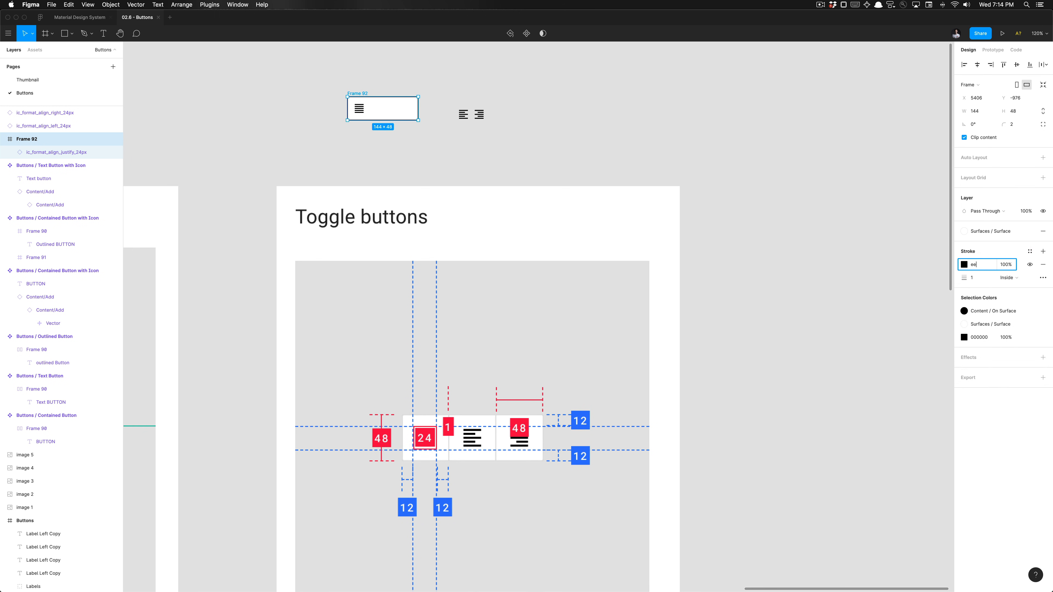
pyautogui.write('e')
pyautogui.press('Return')
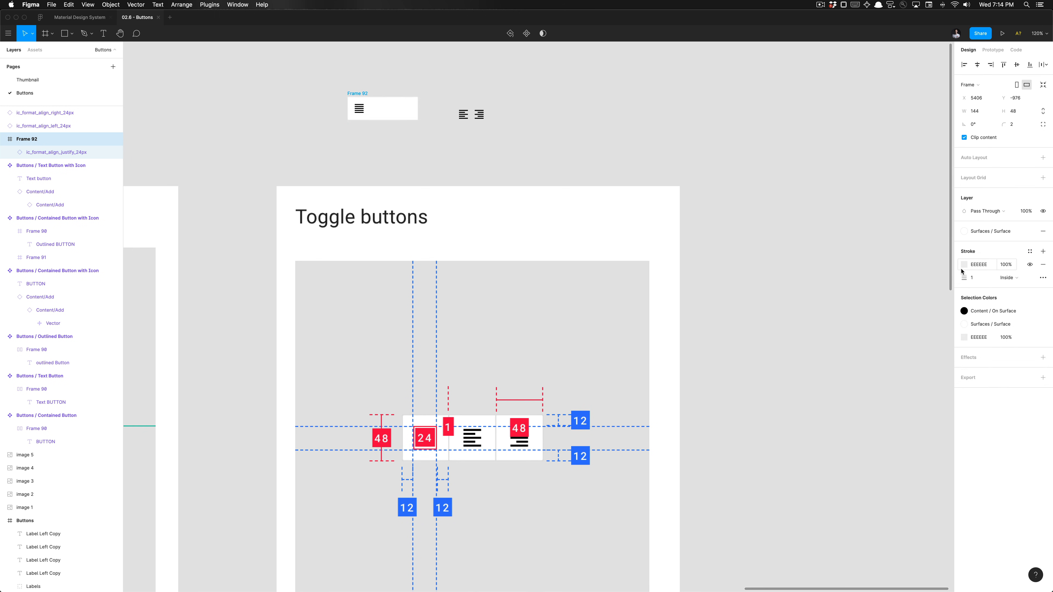
# Step: Try the Outside alignment for the frame's stroke and undo it
pyautogui.click(1010, 278)
pyautogui.click(1023, 279)
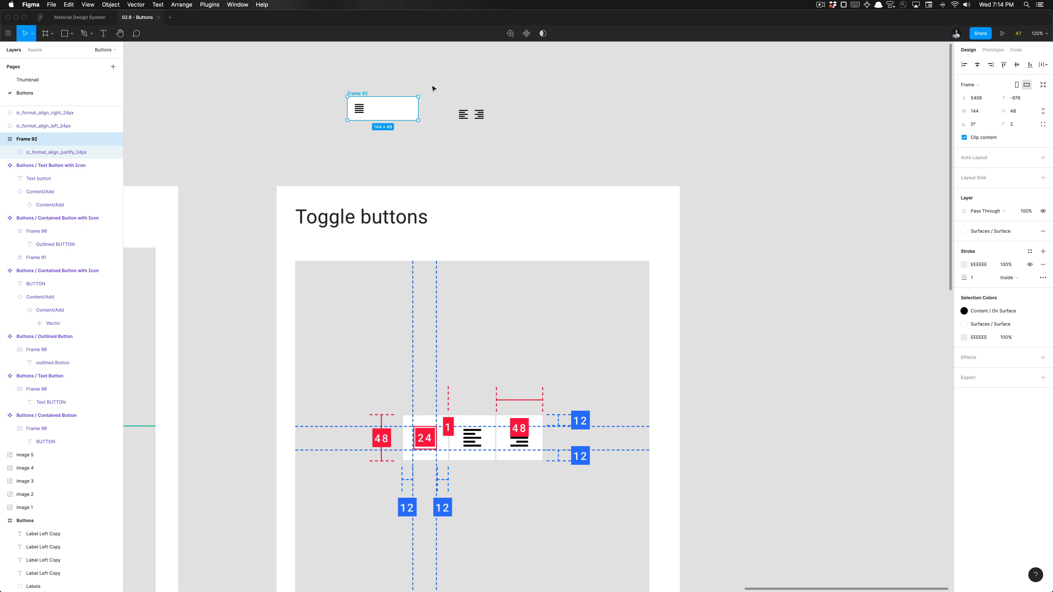
pyautogui.scroll(5, 432, 88)
pyautogui.hscroll(-5, 428, 89)
pyautogui.scroll(3, 428, 89)
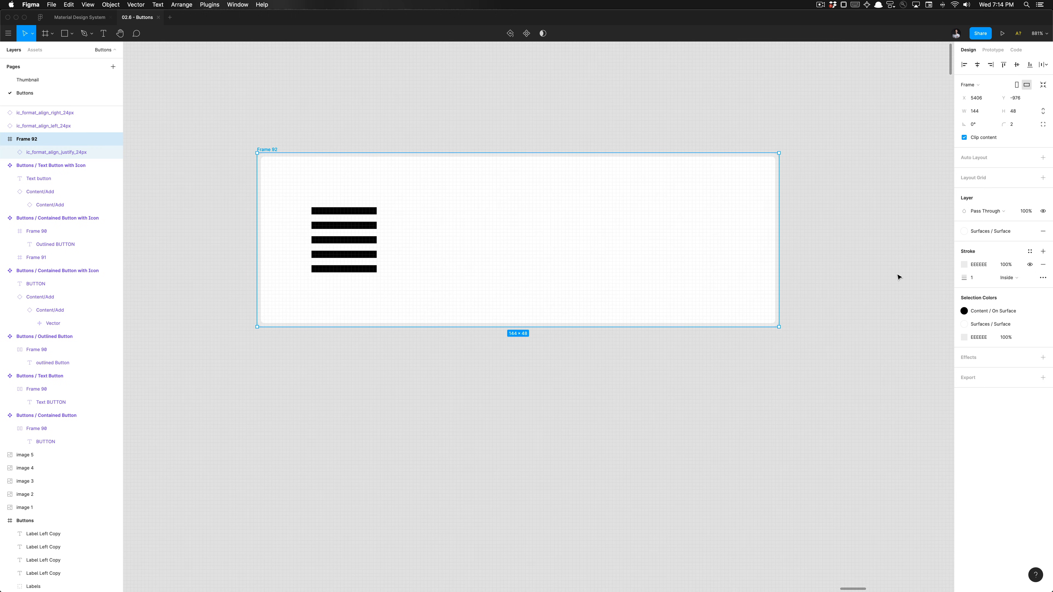
pyautogui.click(868, 340)
pyautogui.click(266, 155)
pyautogui.click(1008, 278)
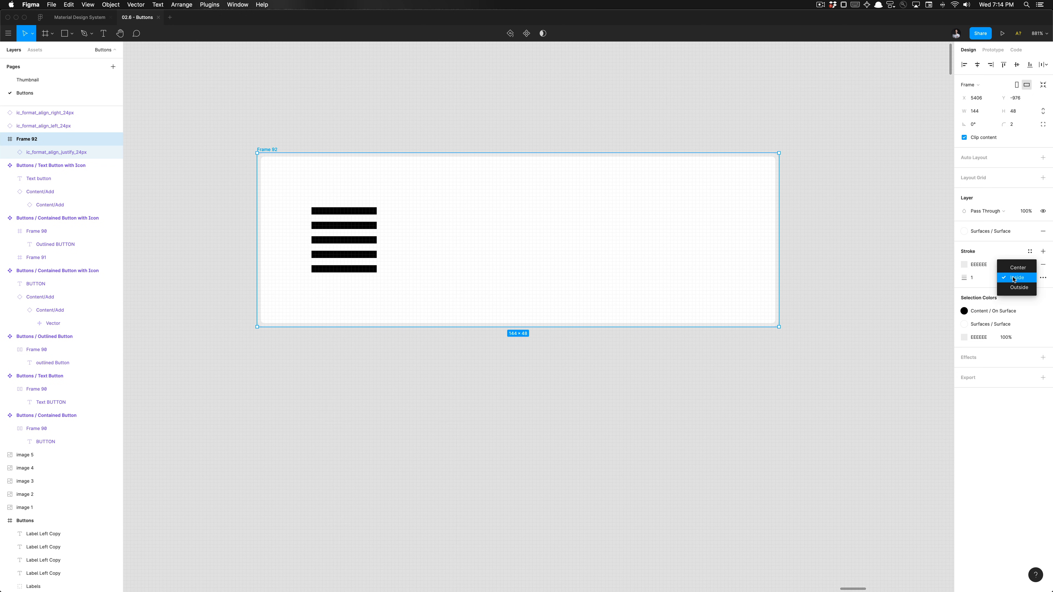
pyautogui.click(1007, 292)
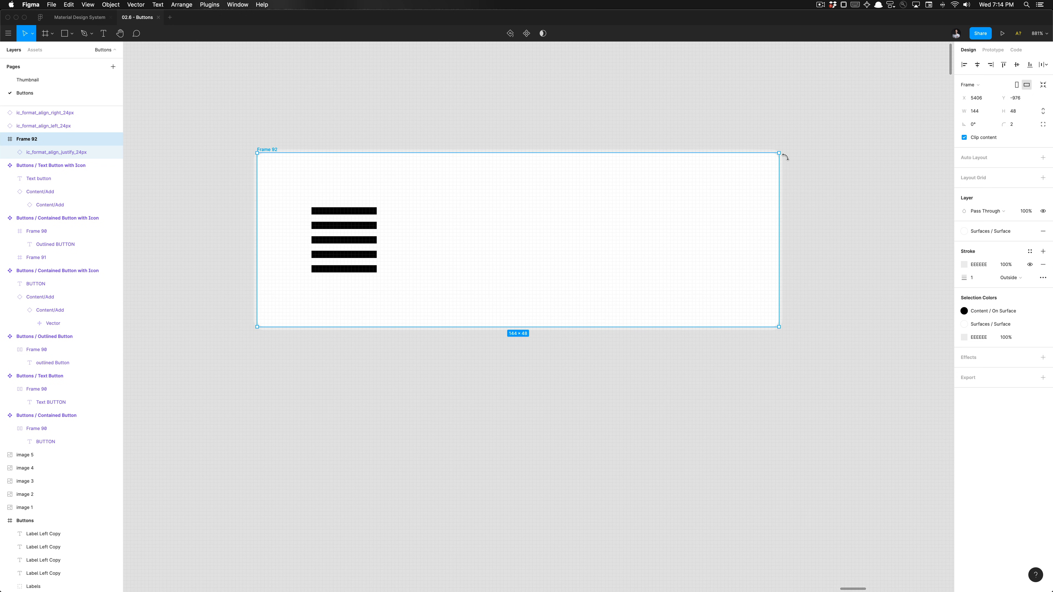
pyautogui.press('super+z')
# Step: Draw a vertical line about 35 px long beside the justify icon in the frame and color its stroke EEEEEE
pyautogui.scroll(-10, 779, 187)
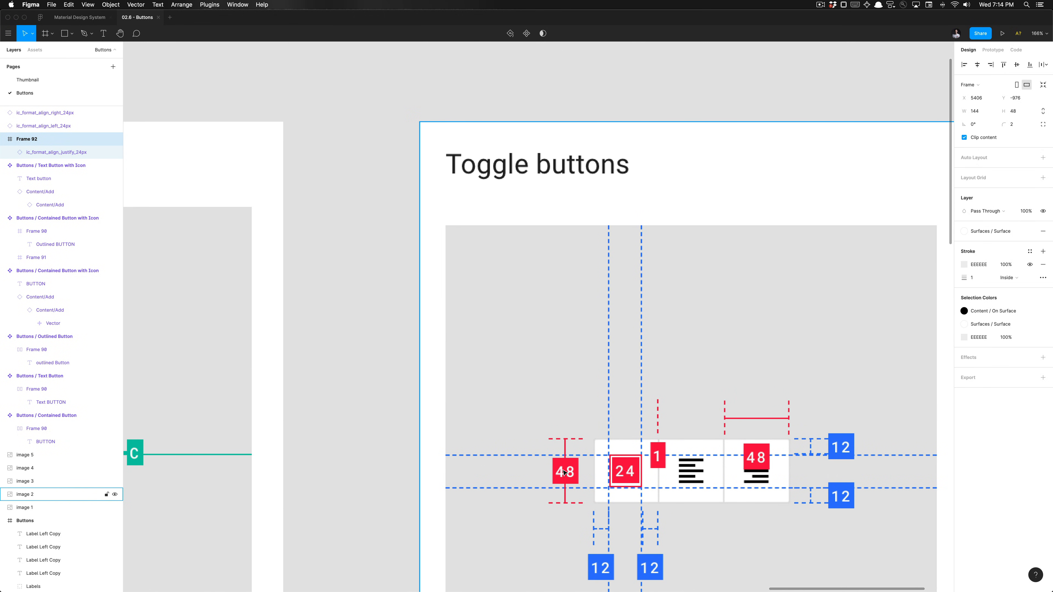
pyautogui.scroll(-3, 564, 472)
pyautogui.scroll(10, 458, 254)
pyautogui.click(478, 237)
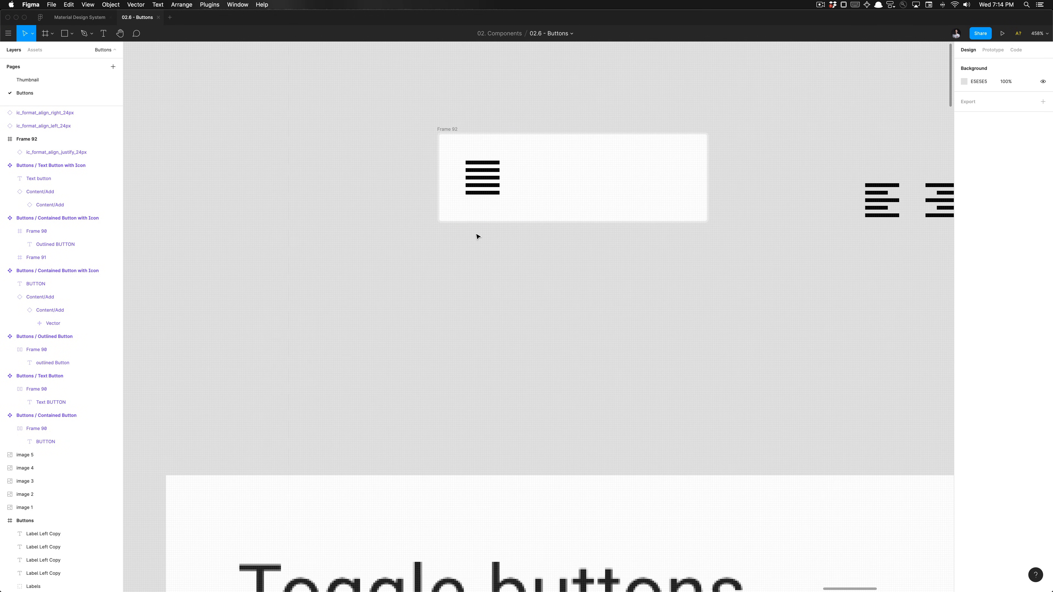
pyautogui.hotkey('shift', 'l')
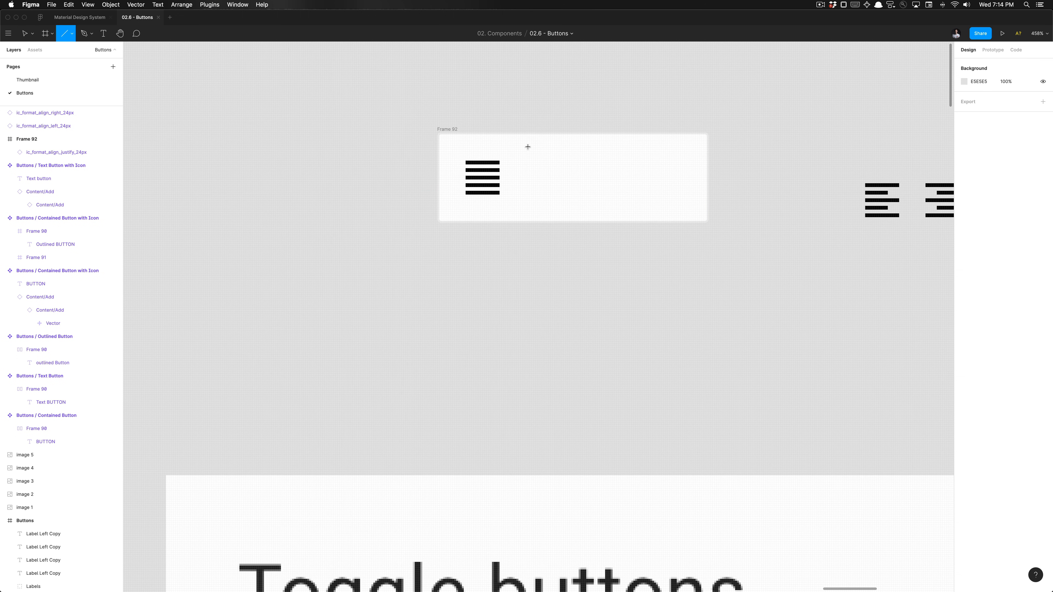
pyautogui.moveTo(528, 147); pyautogui.dragTo(528, 213)
pyautogui.click(977, 267)
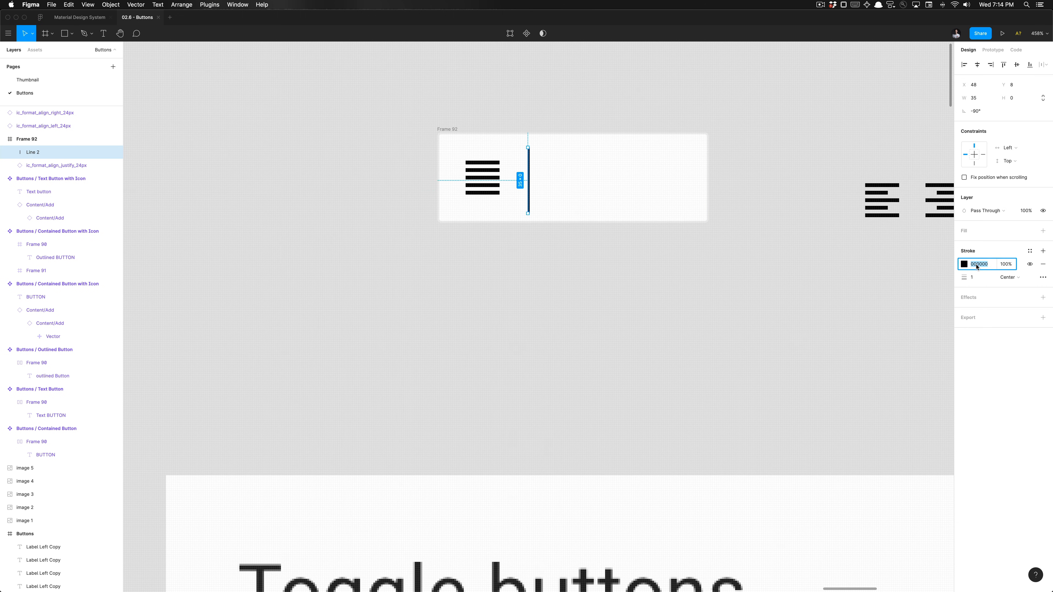
pyautogui.write('EEEEEE')
pyautogui.press('Return')
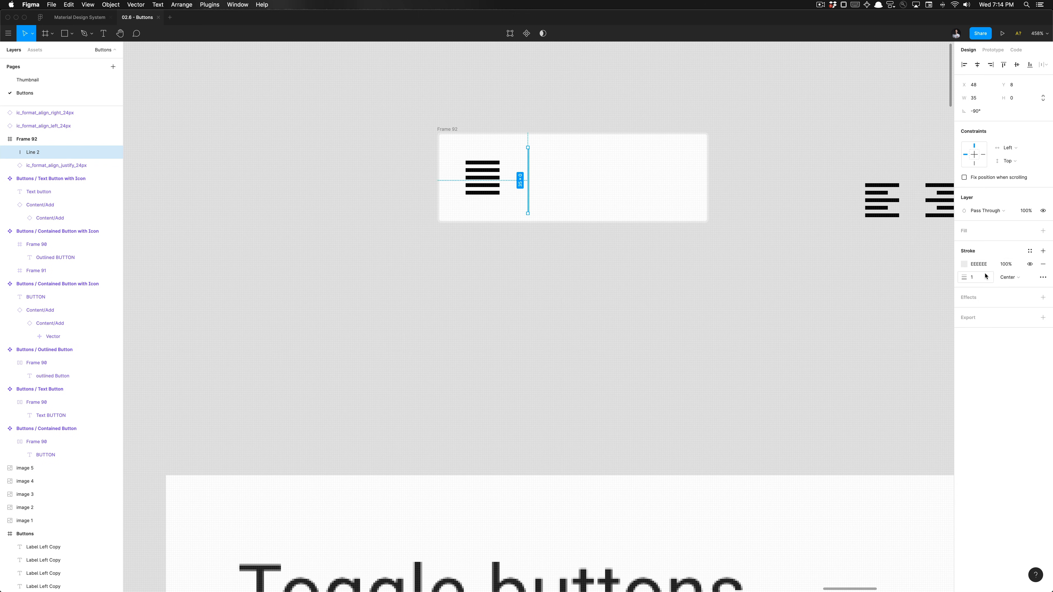
# Step: Set the divider line's length to 48 and convert its stroke to an outlined shape
pyautogui.click(986, 102)
pyautogui.press('Return')
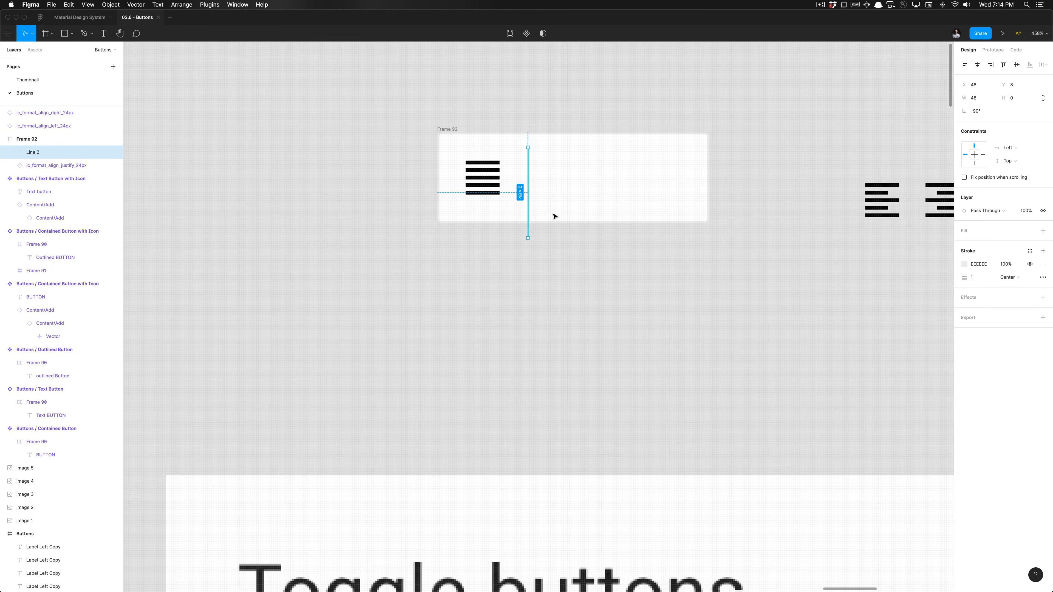
pyautogui.scroll(5, 554, 215)
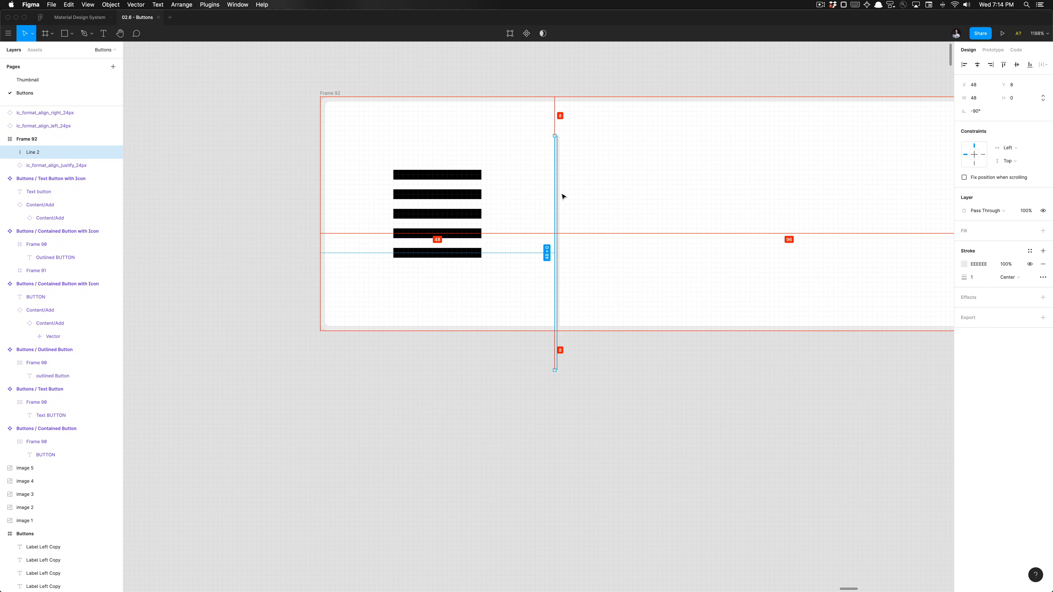
pyautogui.press('super+e')
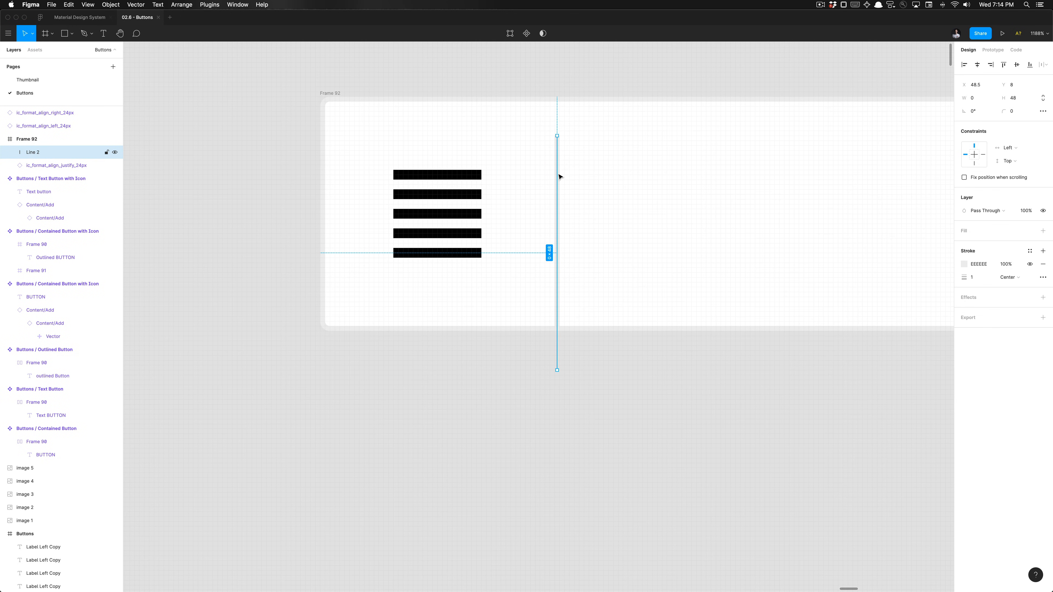
pyautogui.press('super+z')
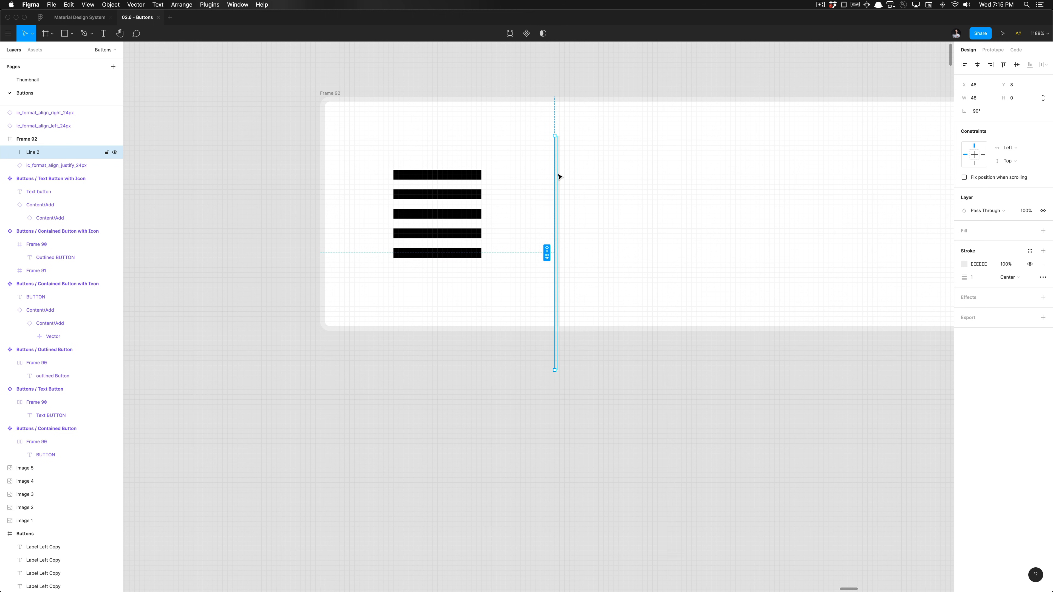
pyautogui.press('super+alt+o')
# Step: Position the outlined divider across the frame's full height at X 49, Y 0
pyautogui.moveTo(558, 176); pyautogui.dragTo(548, 150)
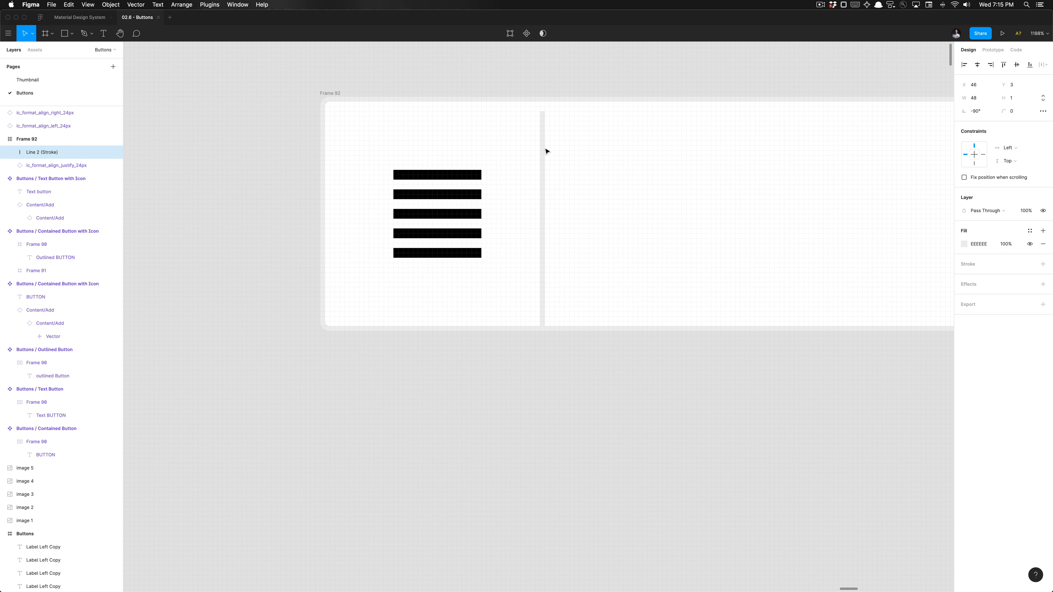
pyautogui.click(519, 347)
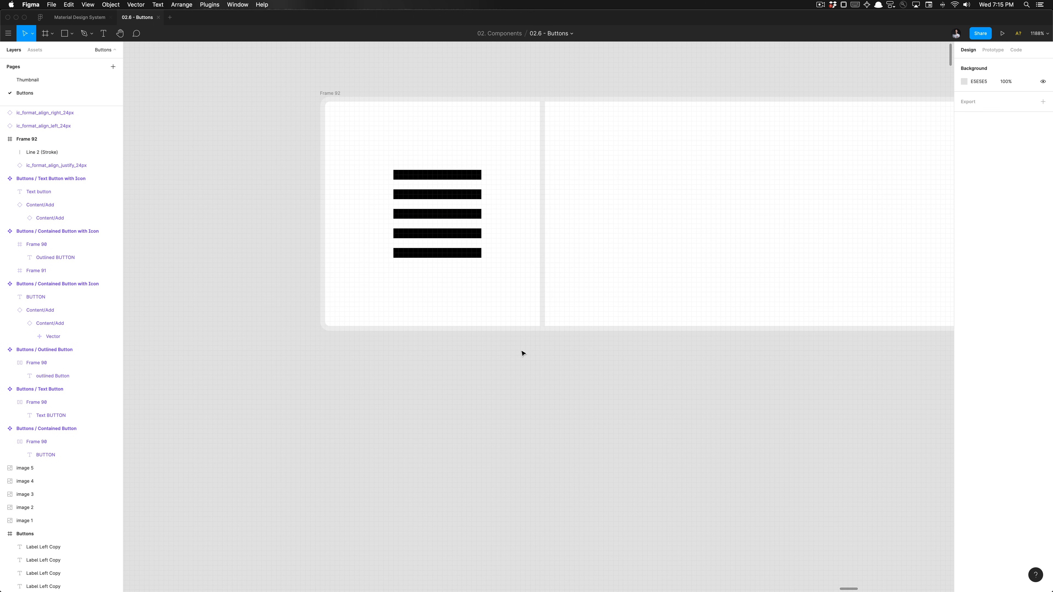
pyautogui.click(542, 275)
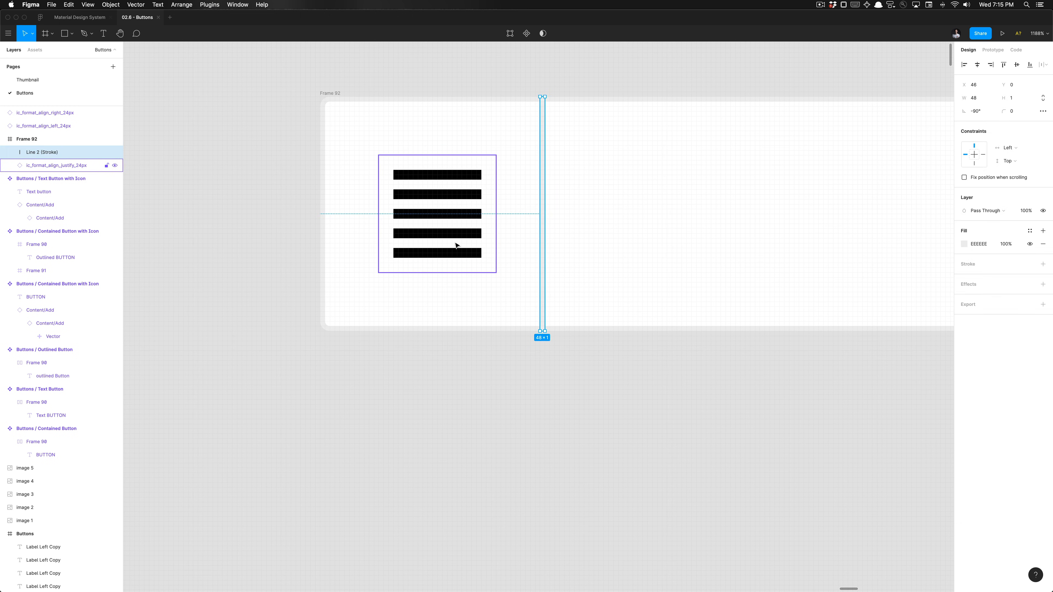
pyautogui.press('Right')
pyautogui.press('Right')
pyautogui.press('Right')
pyautogui.scroll(-5, 456, 246)
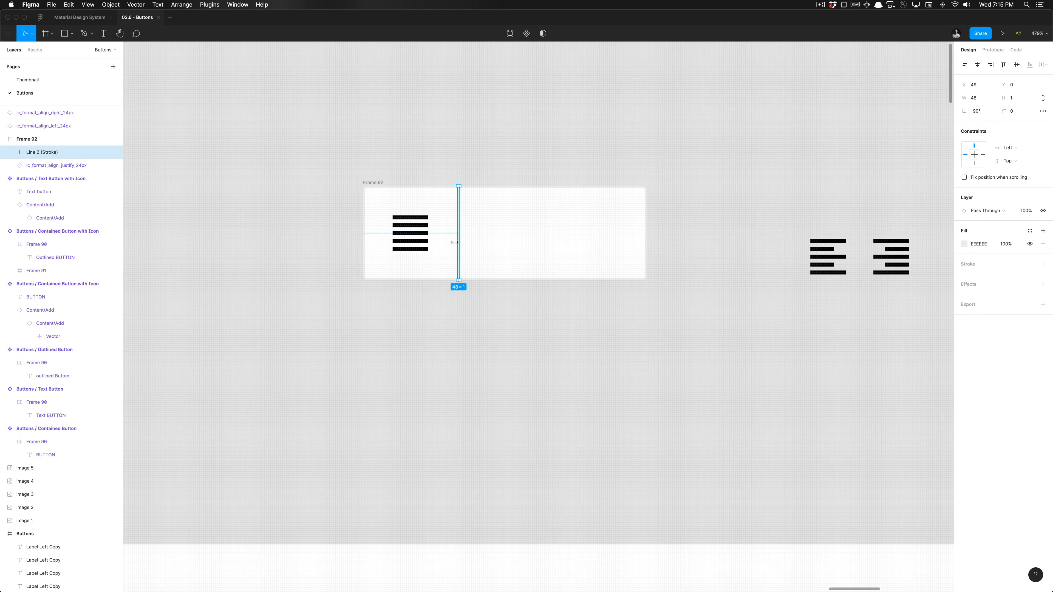
# Step: Check the justify icon's spacing within the frame and place the align-left icon beyond the divider at X 60, Y 12
pyautogui.hscroll(2, 454, 242)
pyautogui.click(375, 235)
pyautogui.press('alt')
pyautogui.press('alt')
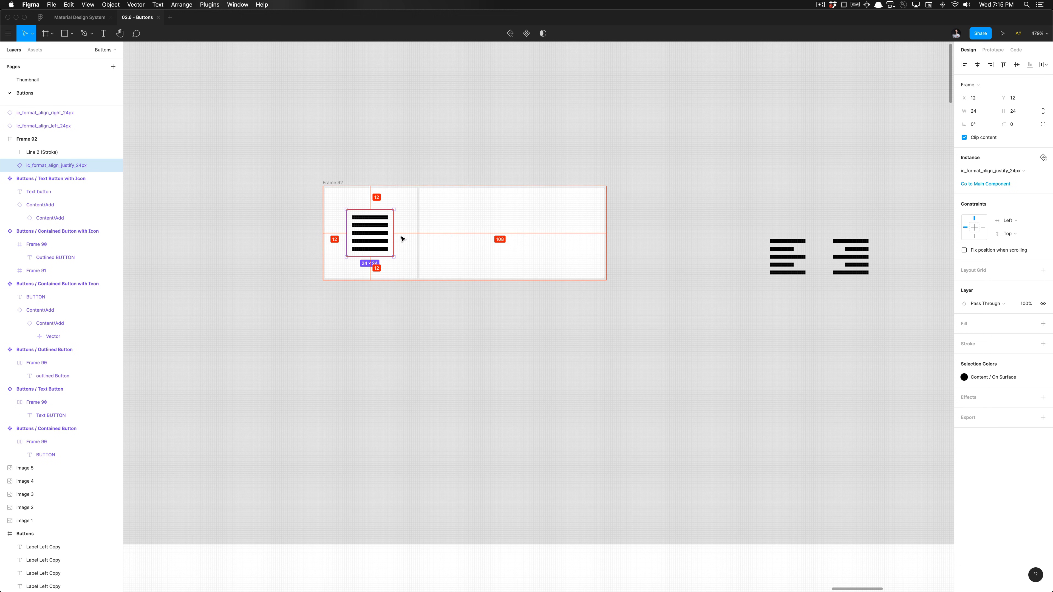
pyautogui.press('alt')
pyautogui.press('alt')
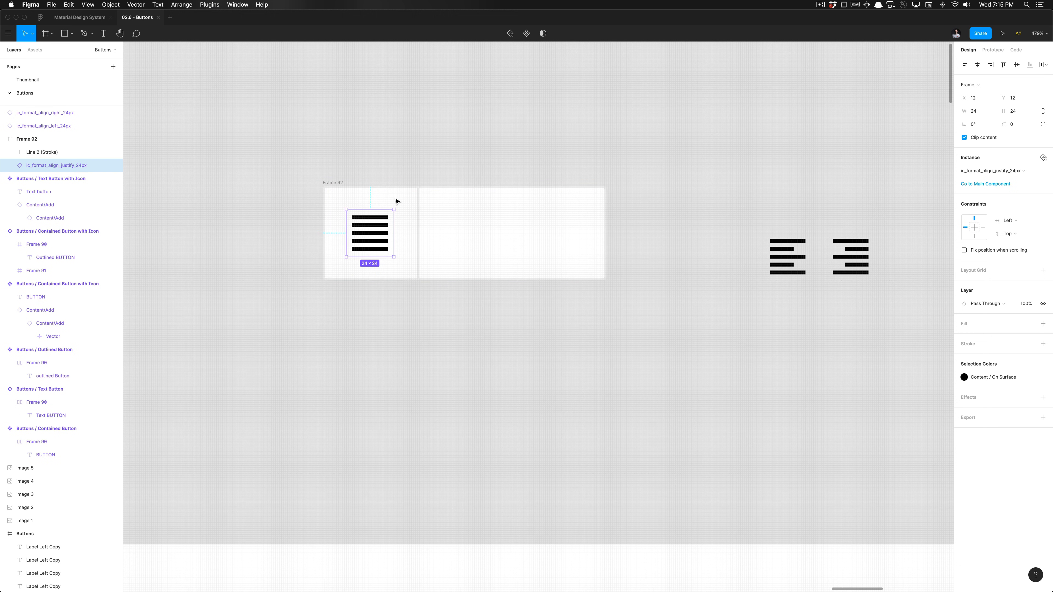
pyautogui.scroll(-5, 396, 202)
pyautogui.click(558, 225)
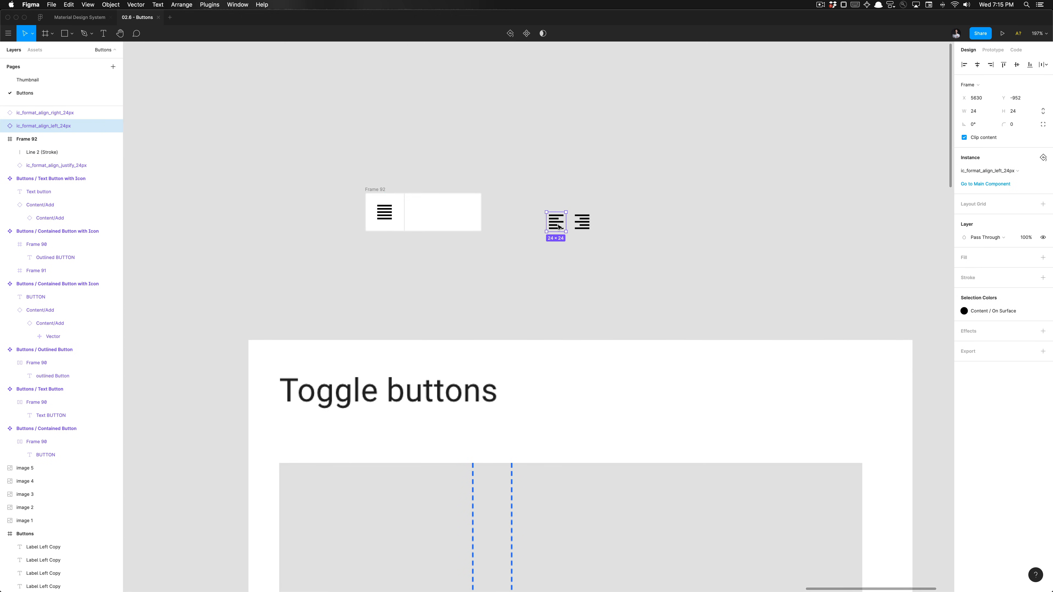
pyautogui.moveTo(558, 225); pyautogui.dragTo(425, 217)
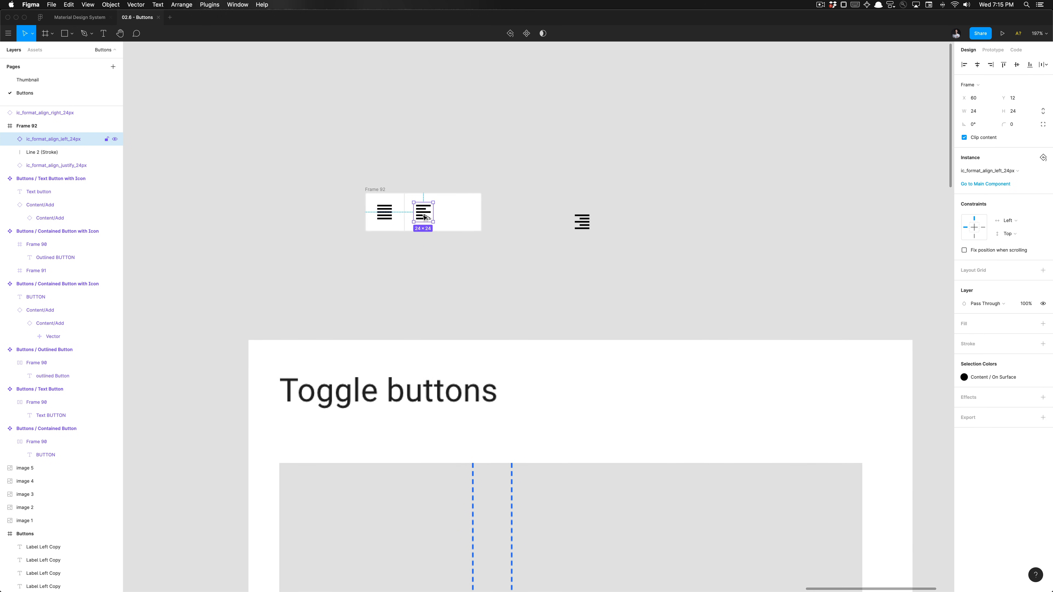
pyautogui.press('alt')
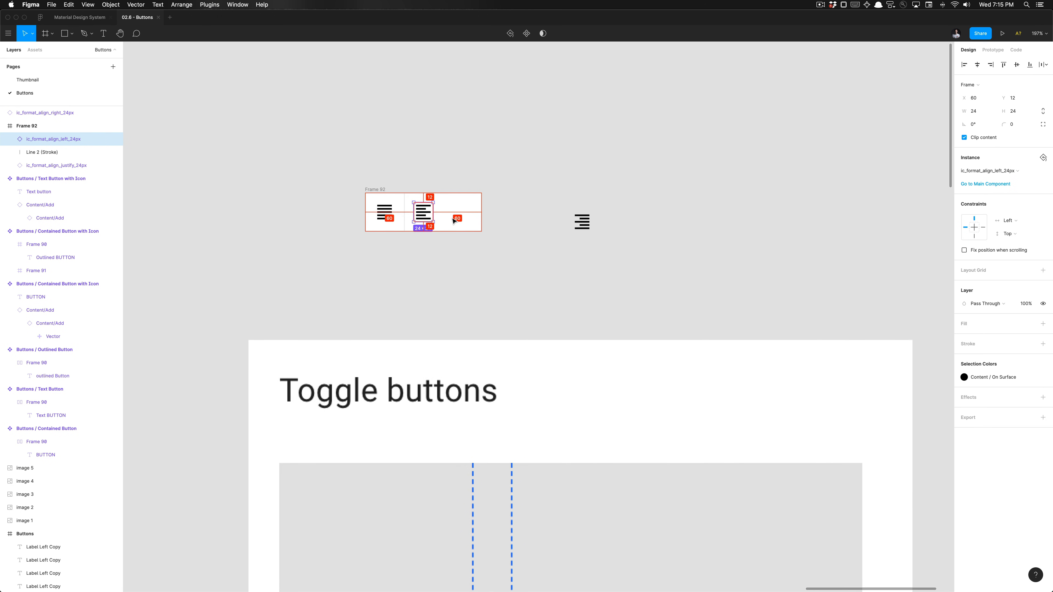
# Step: Duplicate the divider to X 98 beyond the align-left icon, and shift that icon to X 61
pyautogui.scroll(3, 405, 217)
pyautogui.click(406, 217)
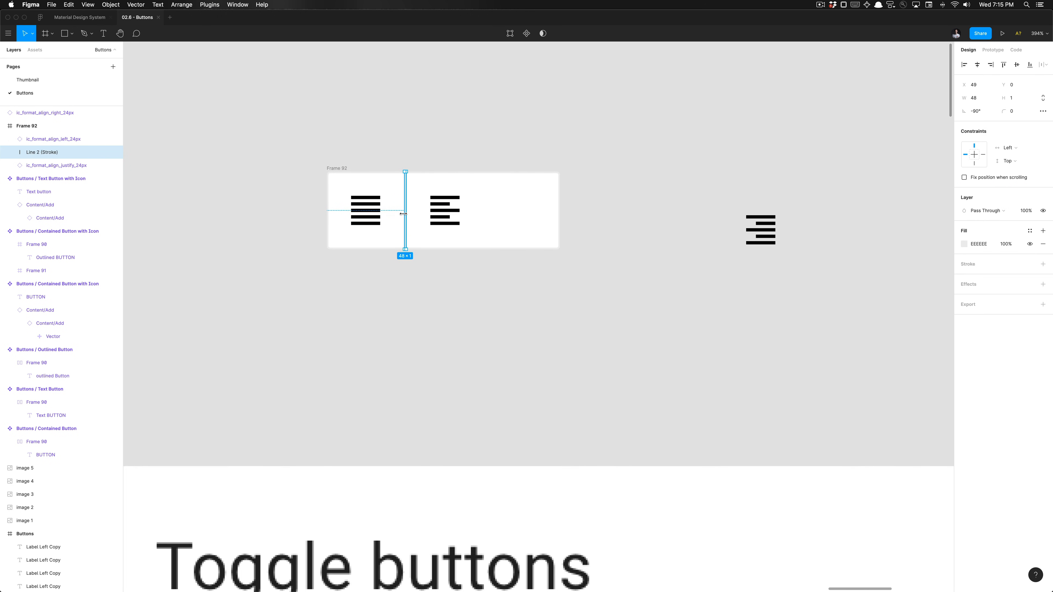
pyautogui.press('super+d')
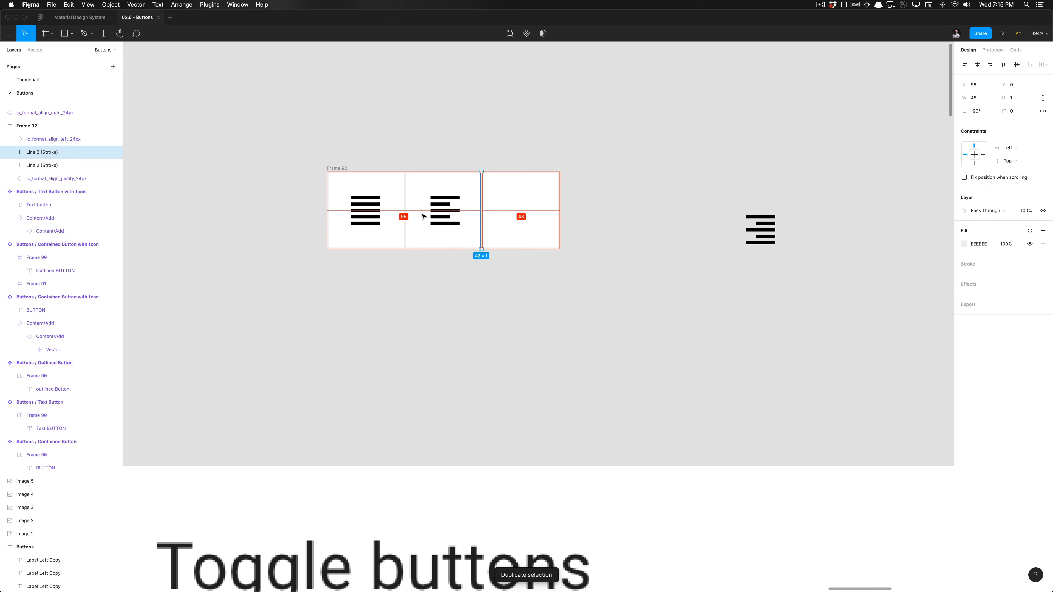
pyautogui.click(456, 215)
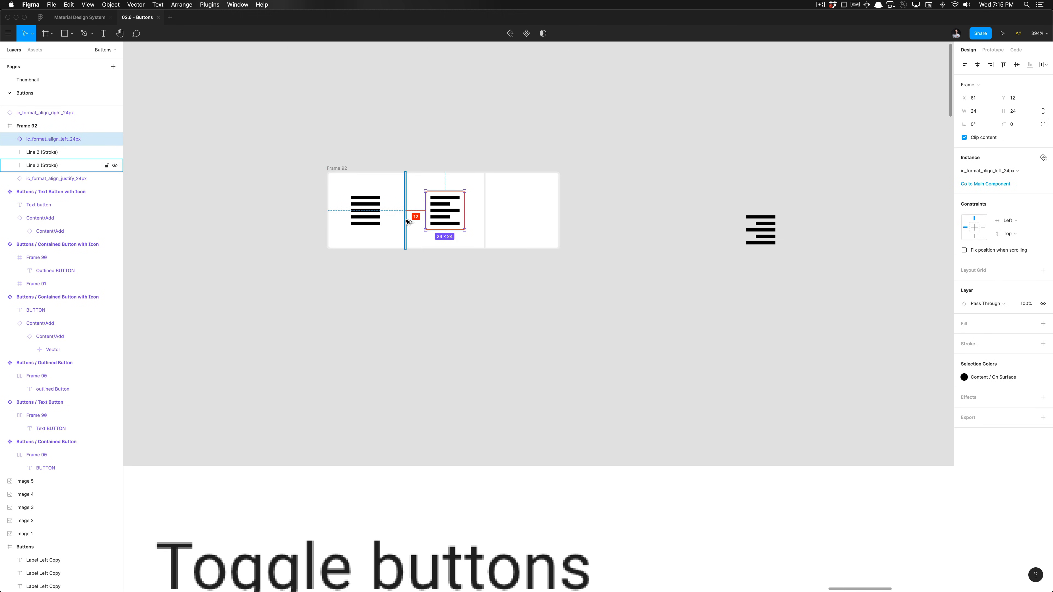
# Step: Move the align-right icon into the frame's third section at X 108, Y 12
pyautogui.click(766, 234)
pyautogui.moveTo(767, 234); pyautogui.dragTo(536, 213)
pyautogui.click(502, 222)
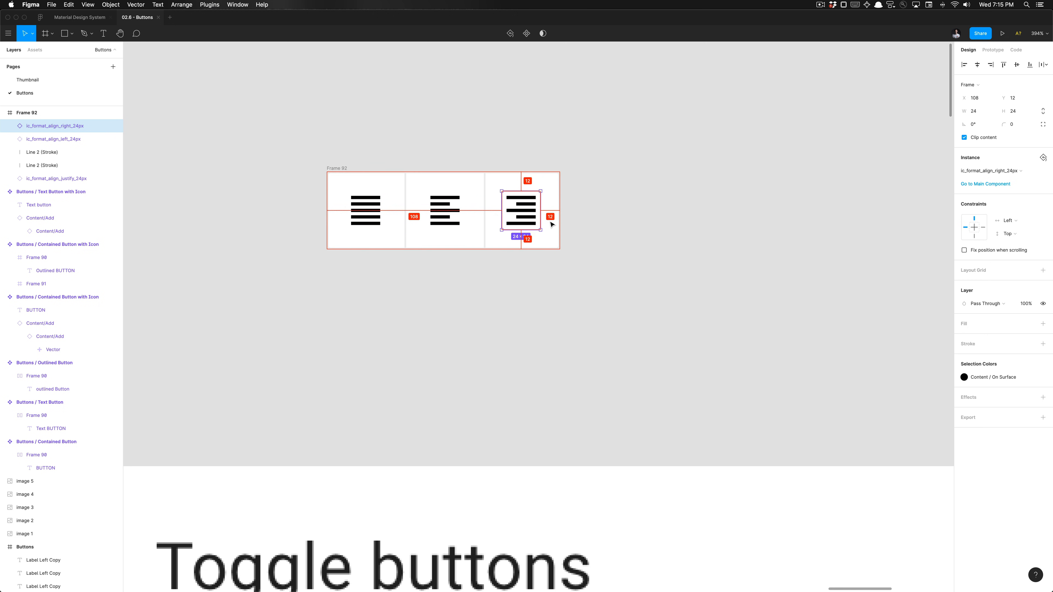
# Step: Compare the assembled icon frame with the spacing and divider measurements in the Toggle buttons spec
pyautogui.scroll(-10, 527, 219)
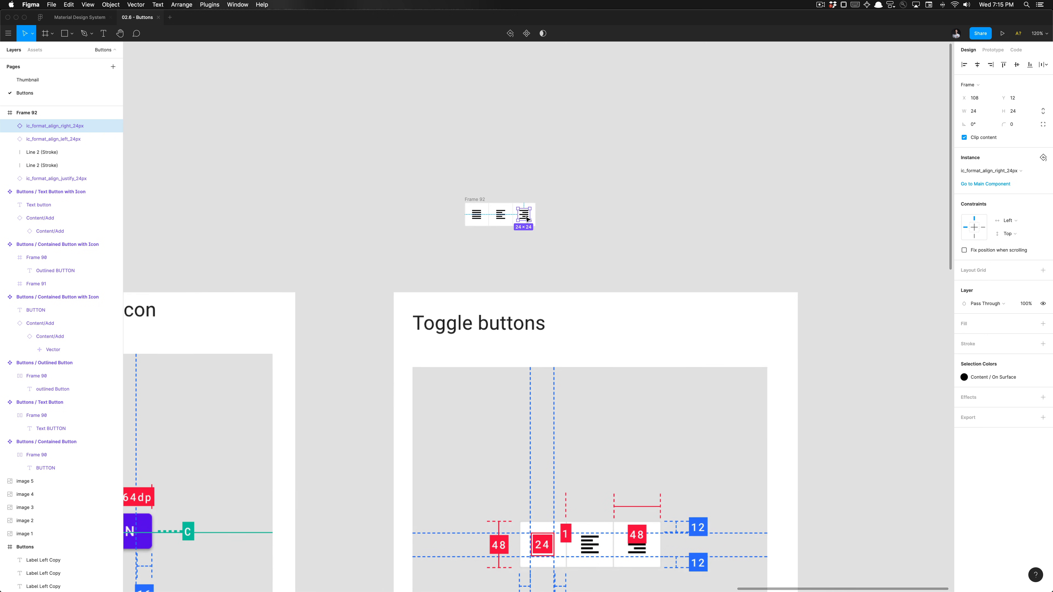
pyautogui.scroll(-3, 529, 235)
pyautogui.scroll(2, 529, 236)
pyautogui.scroll(1, 529, 242)
pyautogui.hscroll(1, 528, 241)
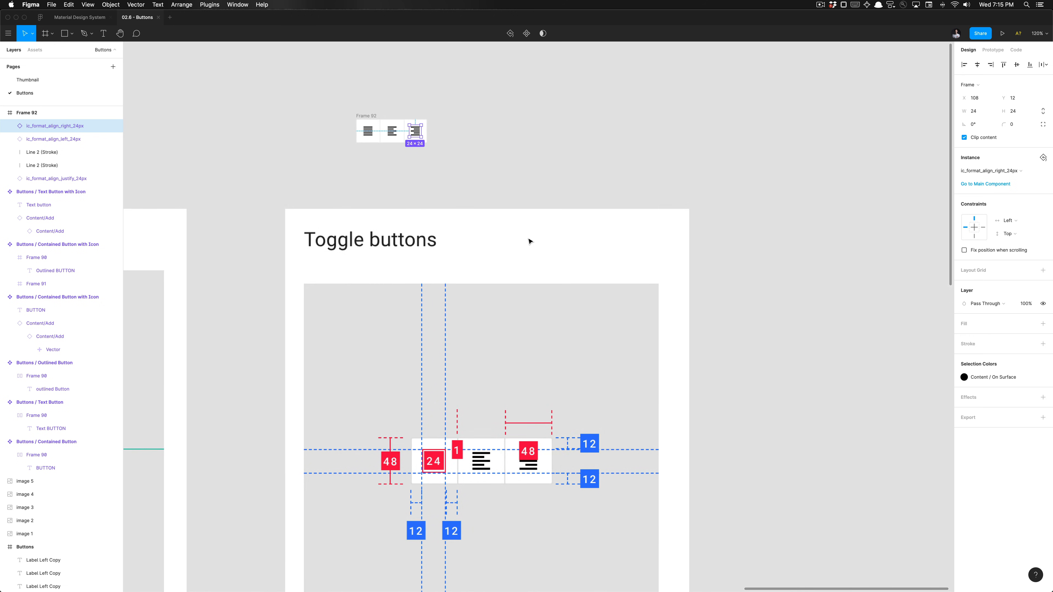
pyautogui.scroll(3, 529, 241)
pyautogui.scroll(5, 529, 241)
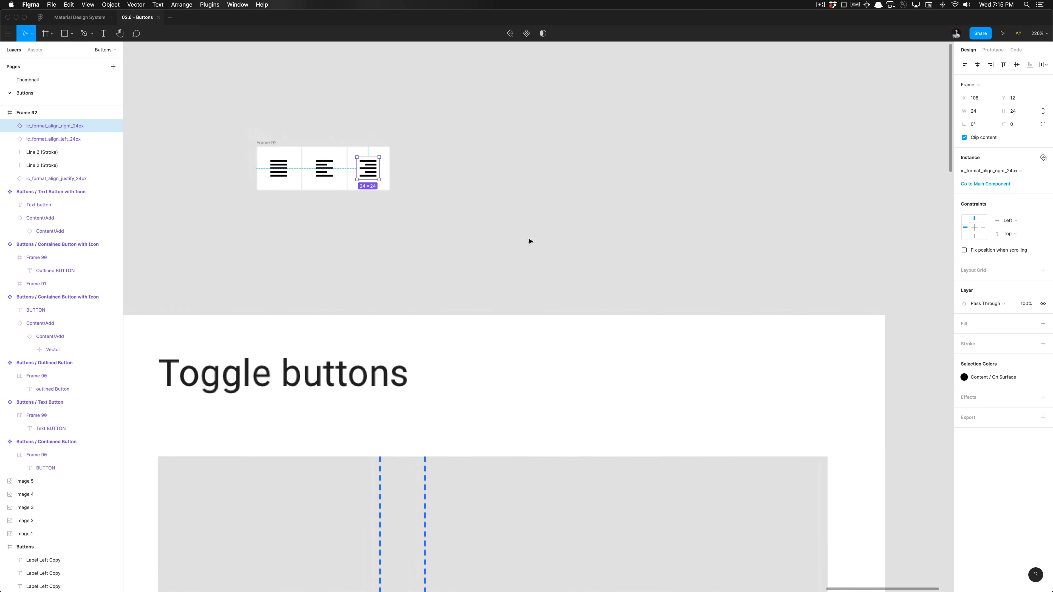
pyautogui.hscroll(-1, 529, 241)
pyautogui.scroll(-3, 529, 241)
pyautogui.scroll(-8, 529, 242)
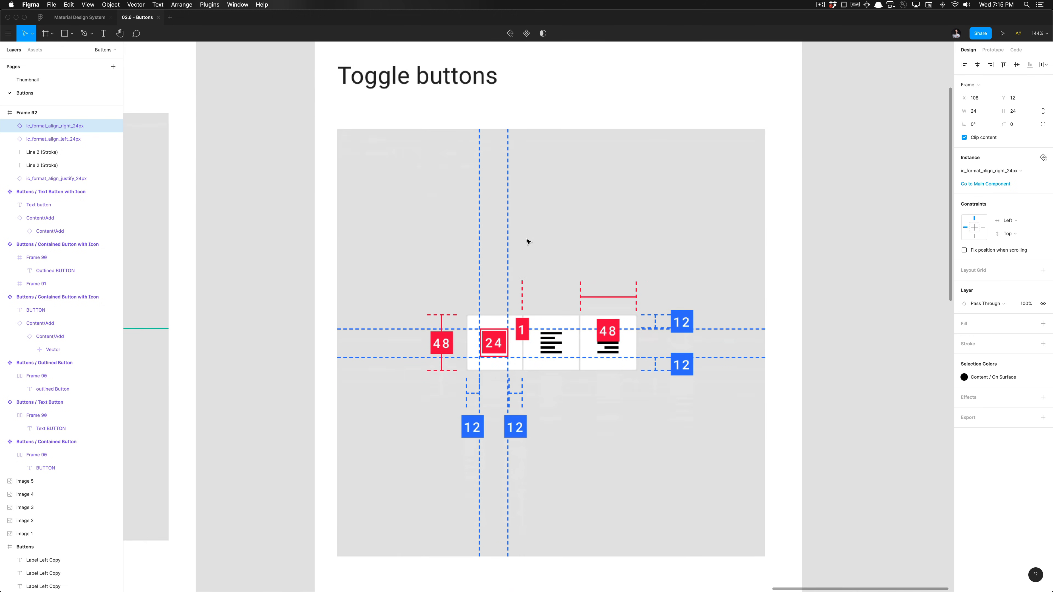
pyautogui.scroll(3, 527, 240)
pyautogui.scroll(8, 481, 254)
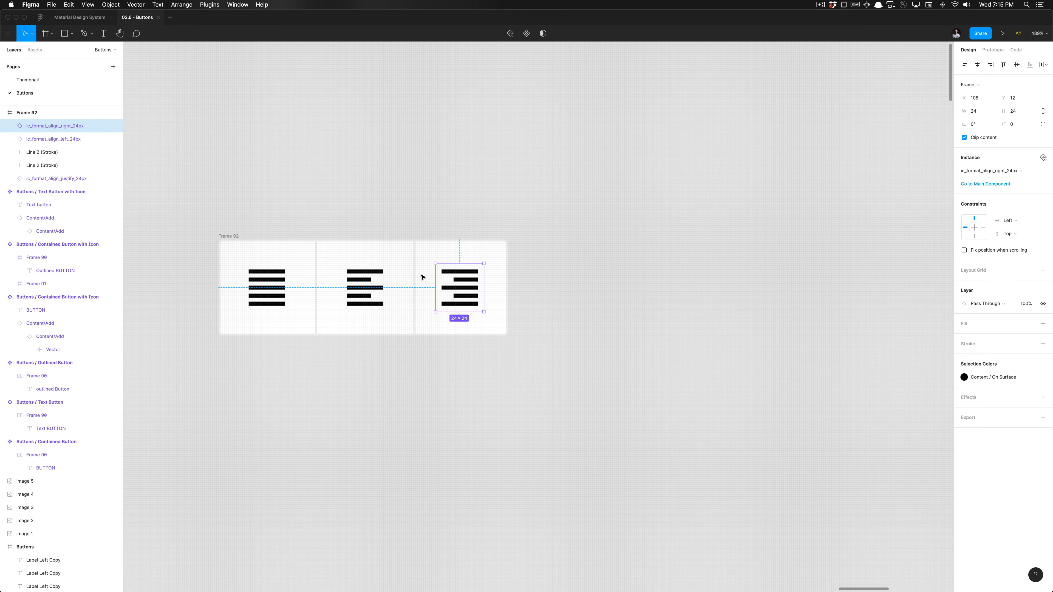
# Step: Shift the align-right icon to X 110, away from the second divider
pyautogui.click(415, 282)
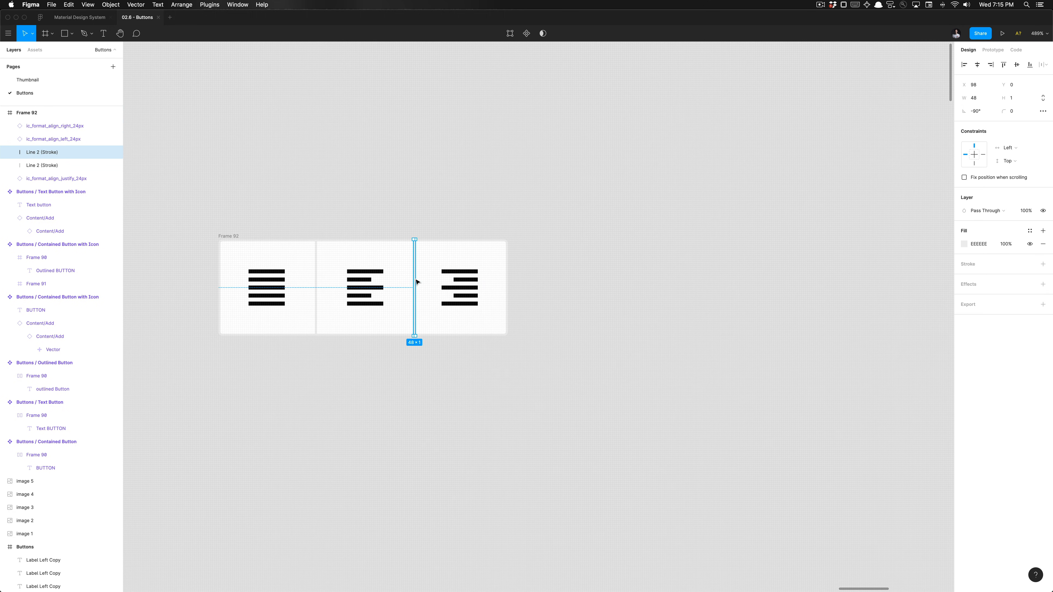
pyautogui.click(456, 287)
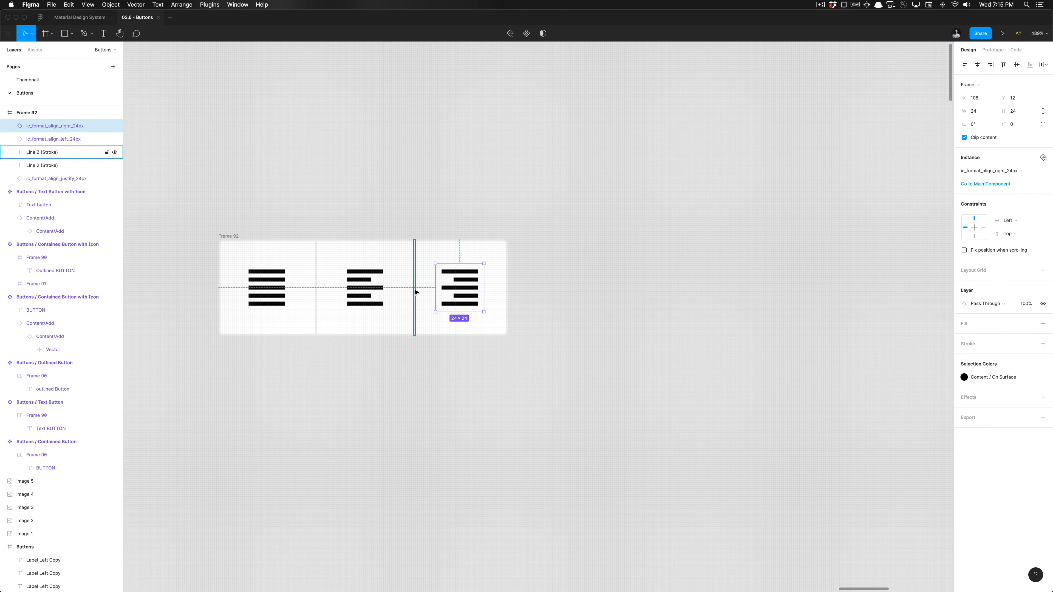
pyautogui.press('Right')
pyautogui.press('Right')
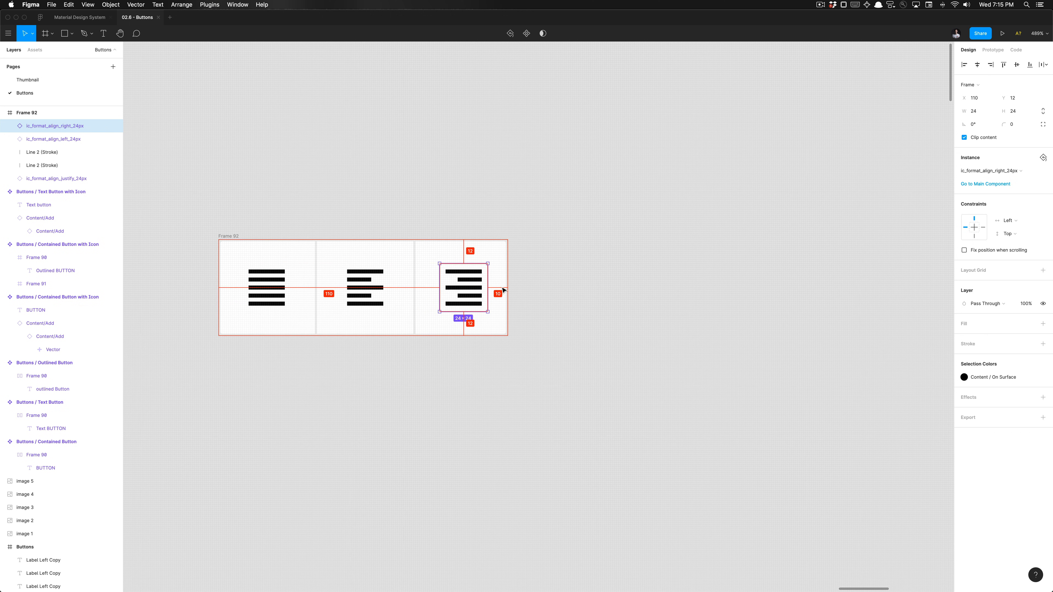
# Step: Widen the toggle frame to 146 px and check the align-right icon's distances to its edges
pyautogui.scroll(5, 498, 291)
pyautogui.press('Escape')
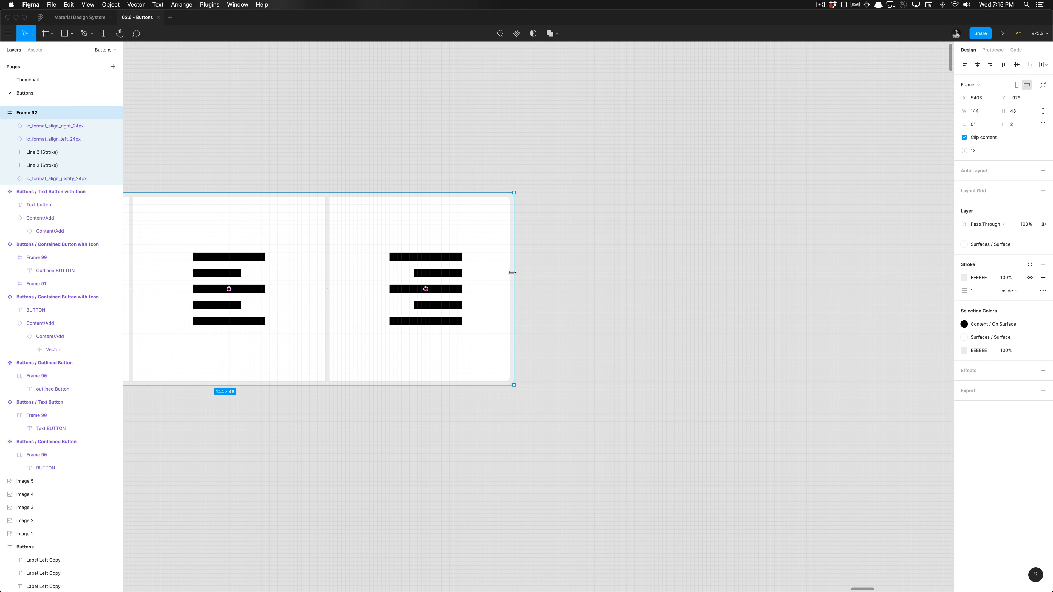
pyautogui.moveTo(513, 272); pyautogui.dragTo(521, 272)
pyautogui.click(468, 284)
pyautogui.scroll(-5, 461, 284)
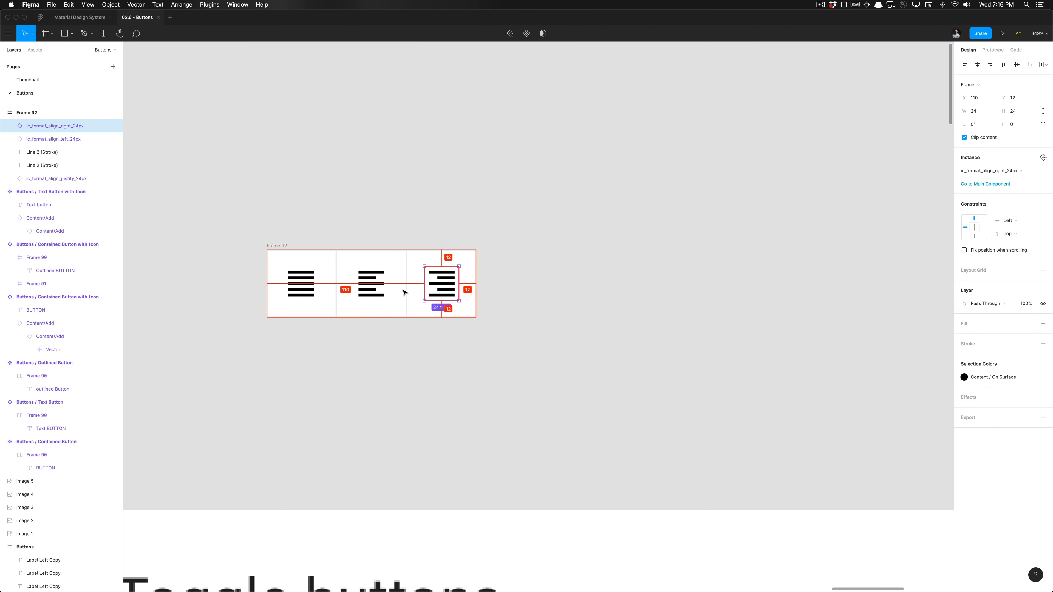
# Step: Check the spacing between the align-left and justify icons and their dividers against the Toggle buttons spec
pyautogui.click(383, 292)
pyautogui.press('alt')
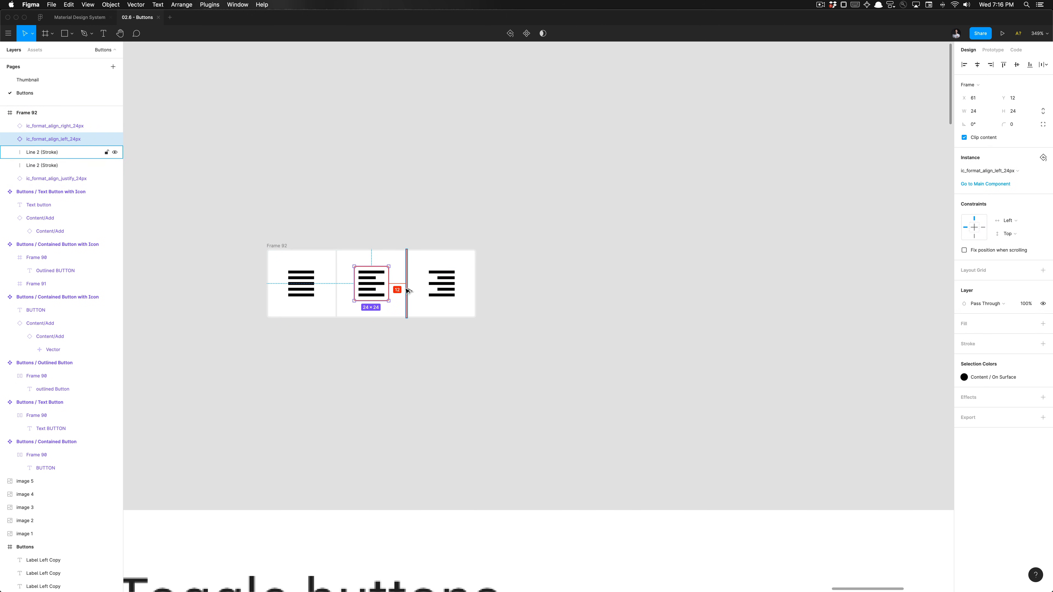
pyautogui.click(301, 284)
pyautogui.click(362, 214)
pyautogui.scroll(-5, 362, 214)
pyautogui.scroll(-5, 362, 214)
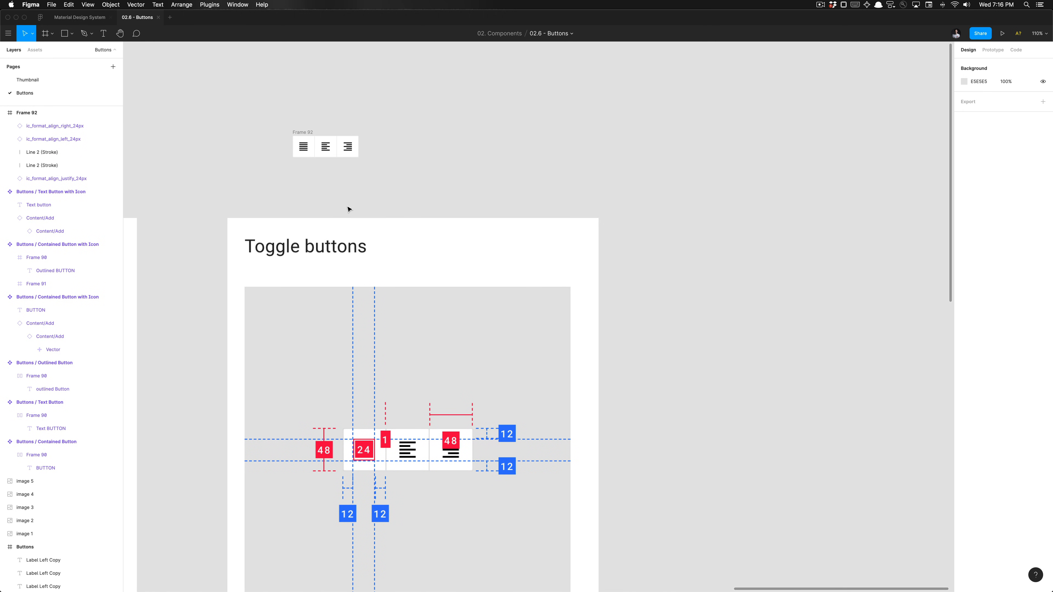
# Step: Rename the toggle frame as "Buttons / Toggle Buttons" and turn it into a component
pyautogui.scroll(2, 348, 209)
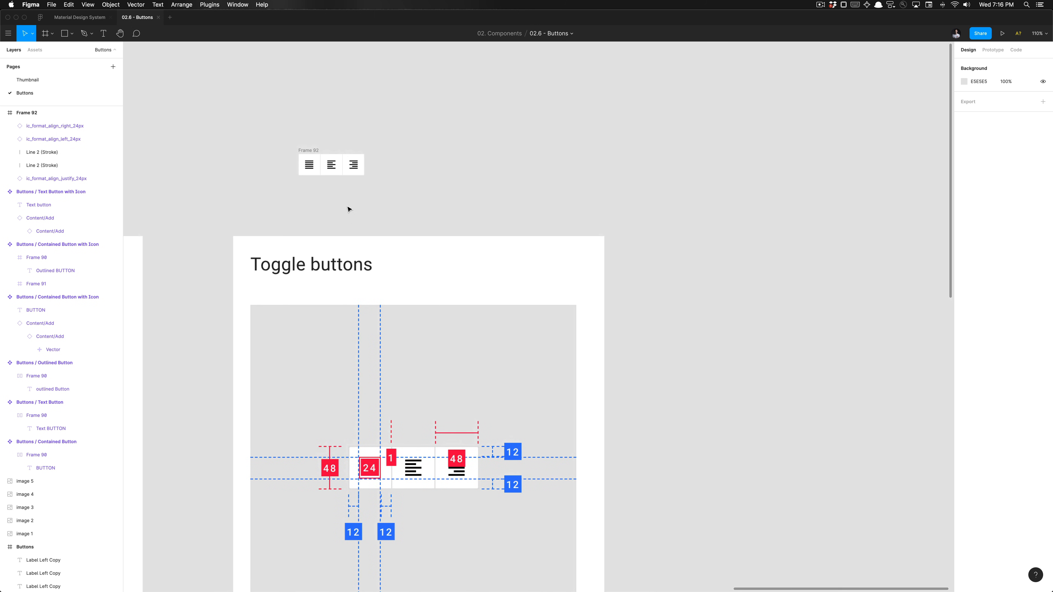
pyautogui.click(307, 150)
pyautogui.press('super+r')
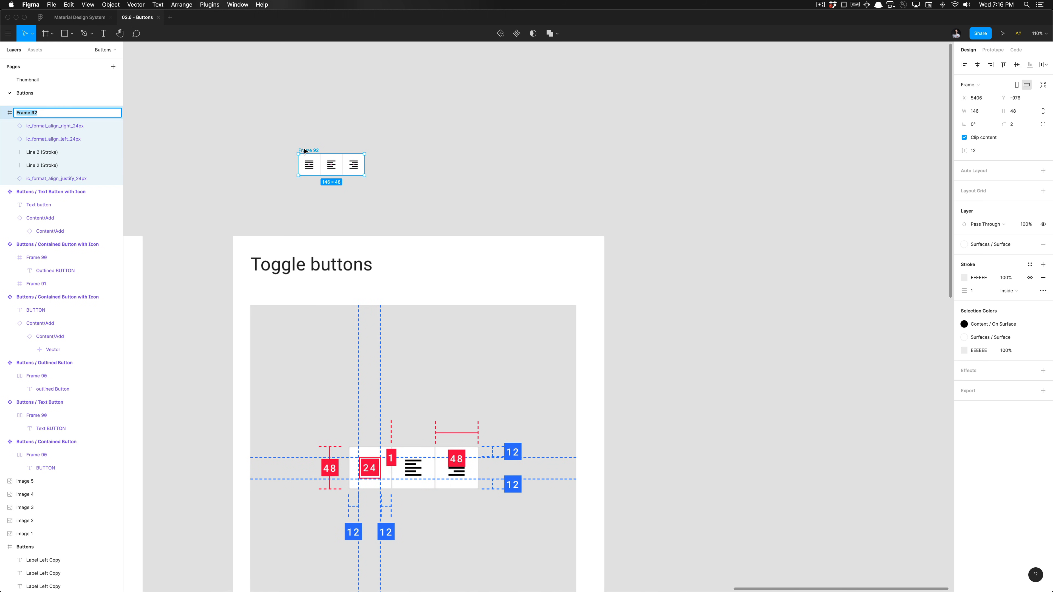
pyautogui.write('Buttons / Toggle Buttons')
pyautogui.press('Return')
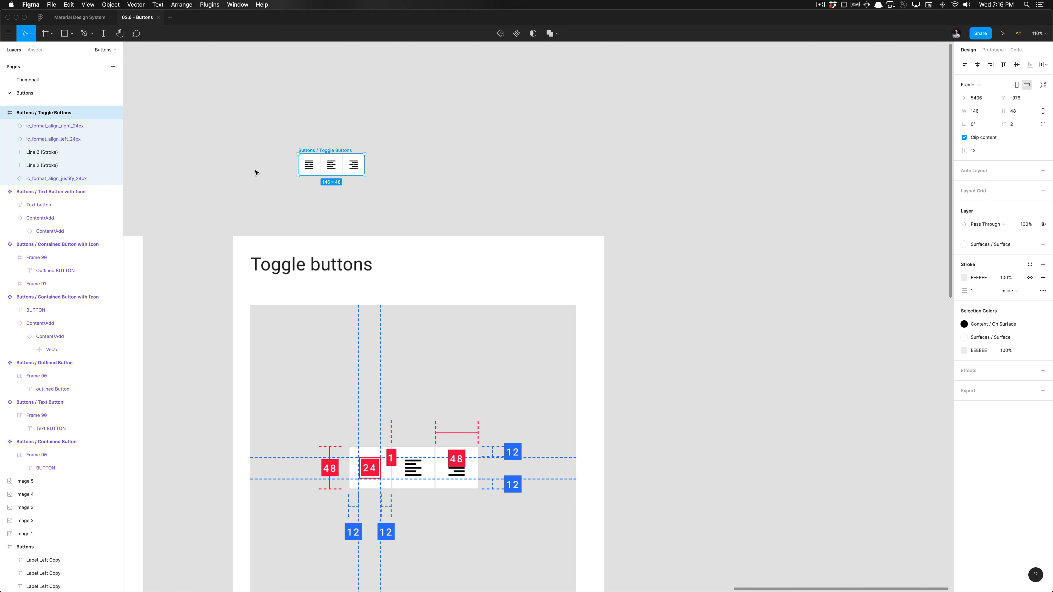
pyautogui.press('alt+super+k')
pyautogui.click(392, 181)
# Step: Look over the row of button components, the spec images and the Buttons frame on the canvas
pyautogui.scroll(-5, 393, 182)
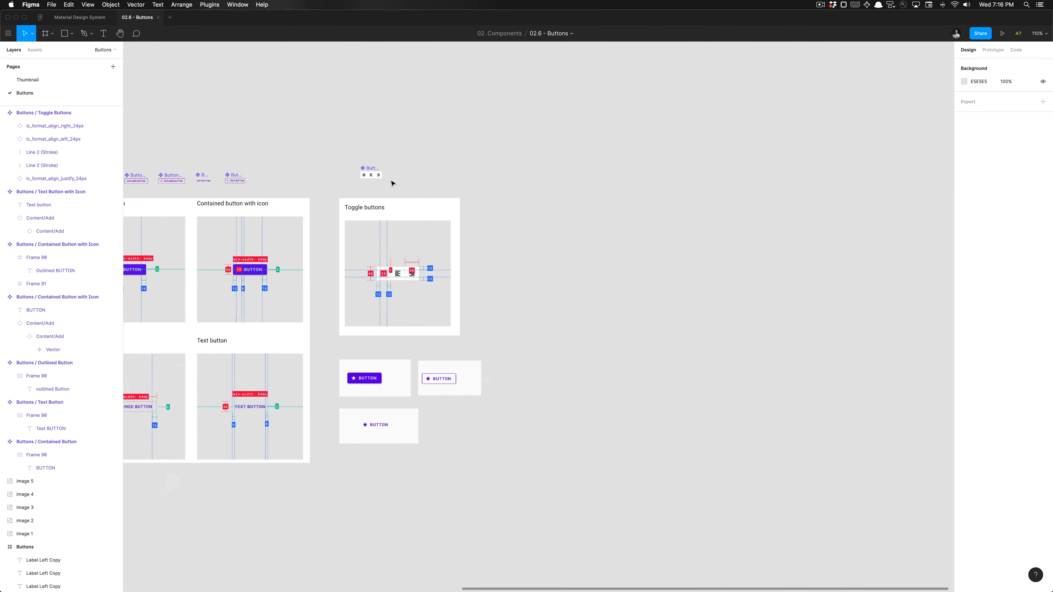
pyautogui.scroll(10, 393, 181)
pyautogui.scroll(-10, 393, 183)
pyautogui.hscroll(-5, 390, 178)
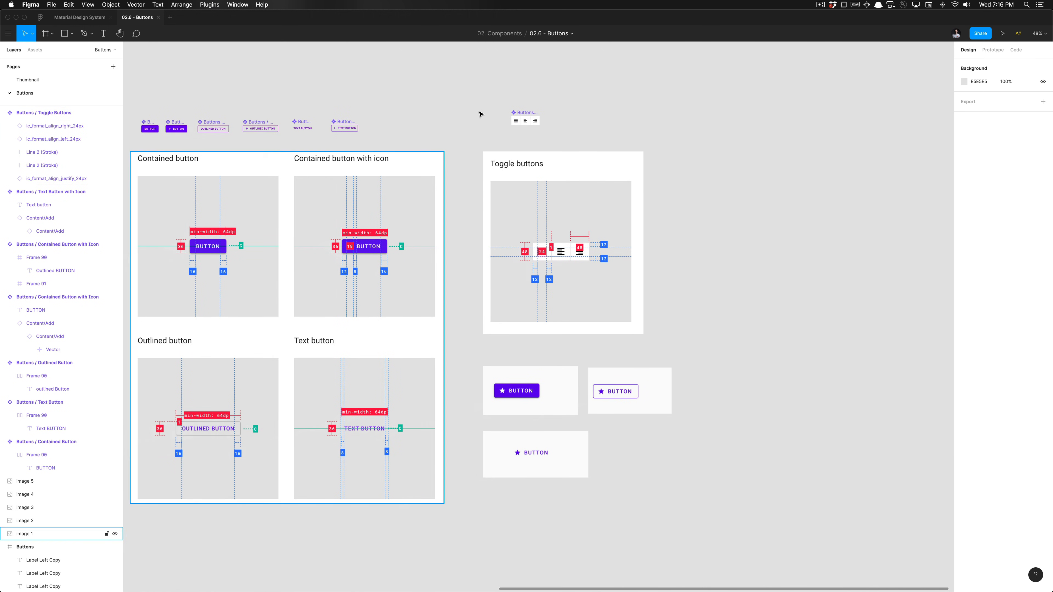
pyautogui.scroll(-5, 555, 196)
pyautogui.scroll(4, 555, 197)
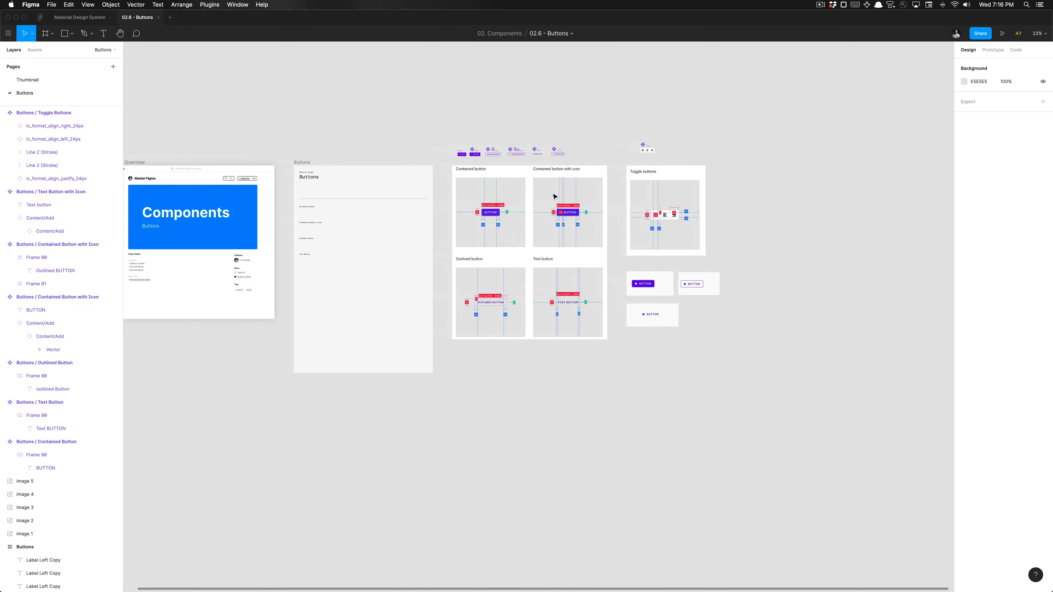
pyautogui.hscroll(-5, 555, 196)
pyautogui.moveTo(470, 106); pyautogui.dragTo(896, 141)
pyautogui.click(545, 108)
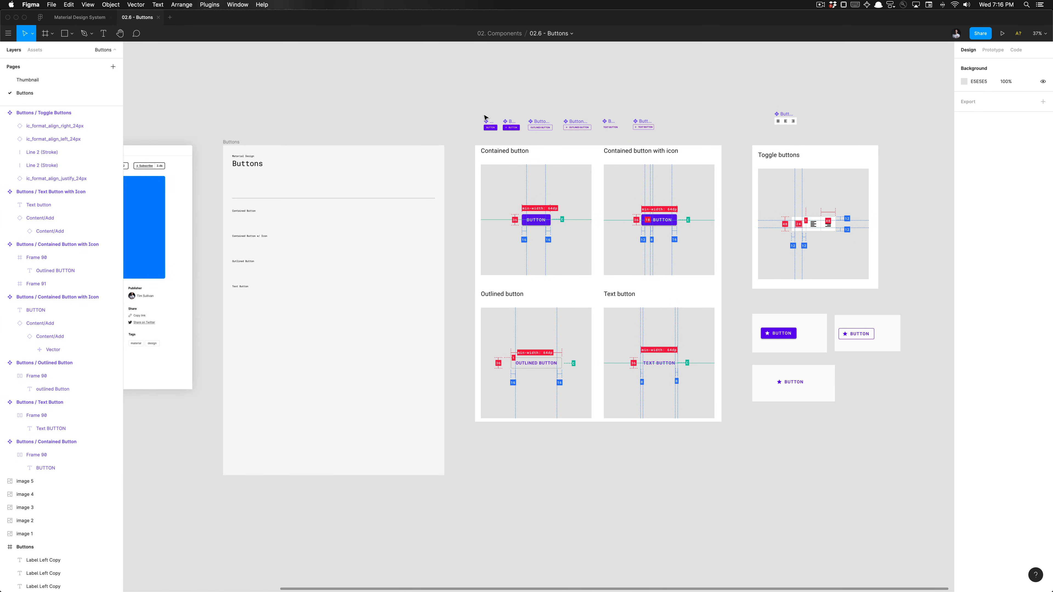
# Step: Place the contained button component under its "Contained Button" label in the Buttons frame at X 60, Y 453
pyautogui.moveTo(486, 118); pyautogui.dragTo(241, 223)
pyautogui.press('Up')
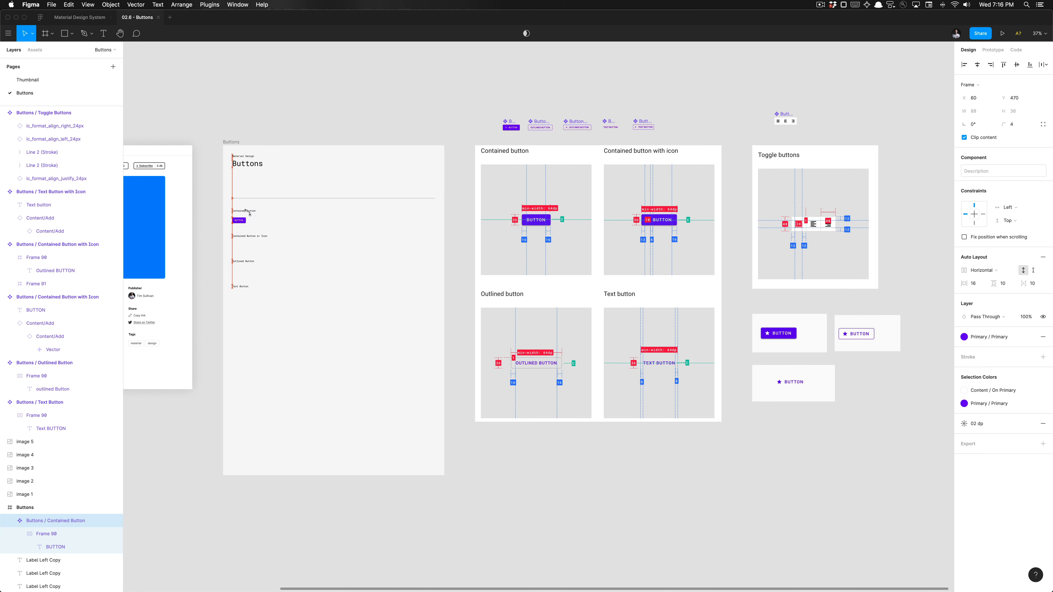
pyautogui.press('Up')
pyautogui.press('Up')
pyautogui.press('Up')
pyautogui.press('Up')
pyautogui.press('Up')
pyautogui.press('Up')
pyautogui.press('Up')
pyautogui.press('Up')
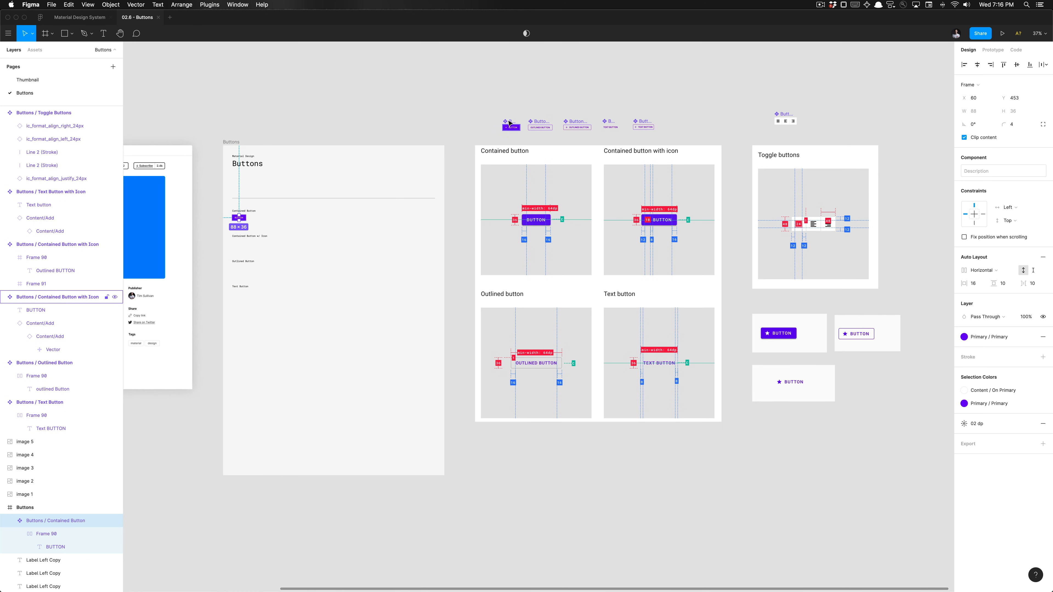
# Step: Move the remaining five button components and the toggle buttons component into the Buttons frame
pyautogui.moveTo(494, 104); pyautogui.dragTo(374, 338)
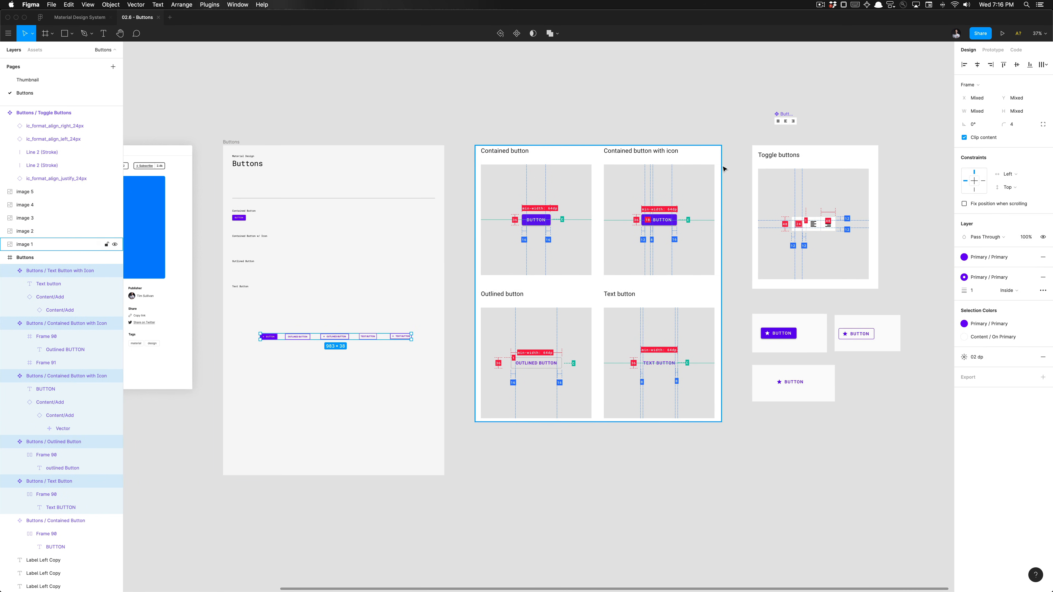
pyautogui.moveTo(790, 116); pyautogui.dragTo(275, 361)
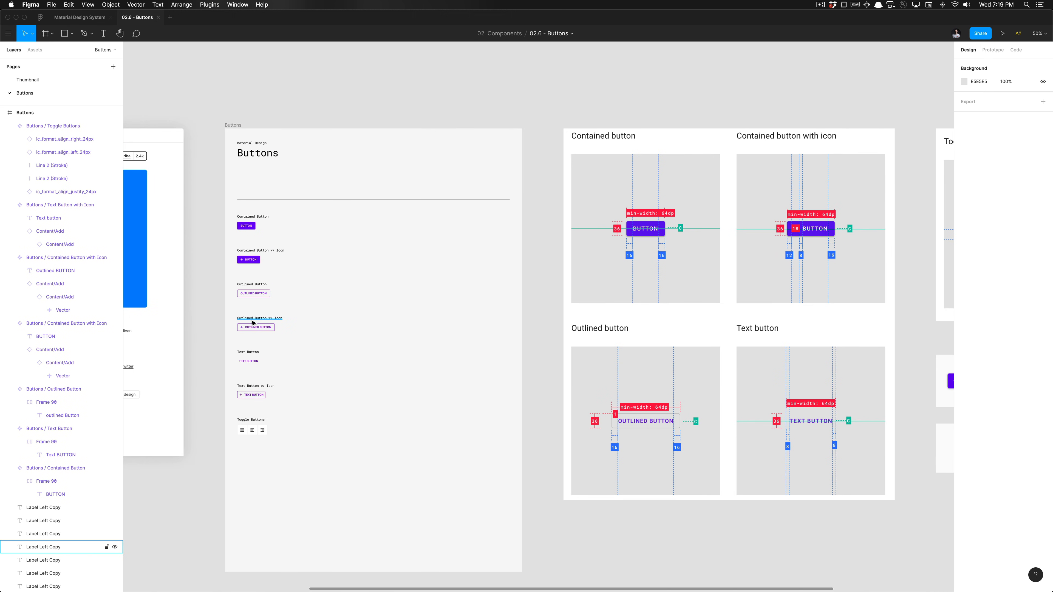
# Step: Review the labelled components in the Buttons frame, inspecting the contained and outlined buttons with and without icons
pyautogui.scroll(5, 254, 323)
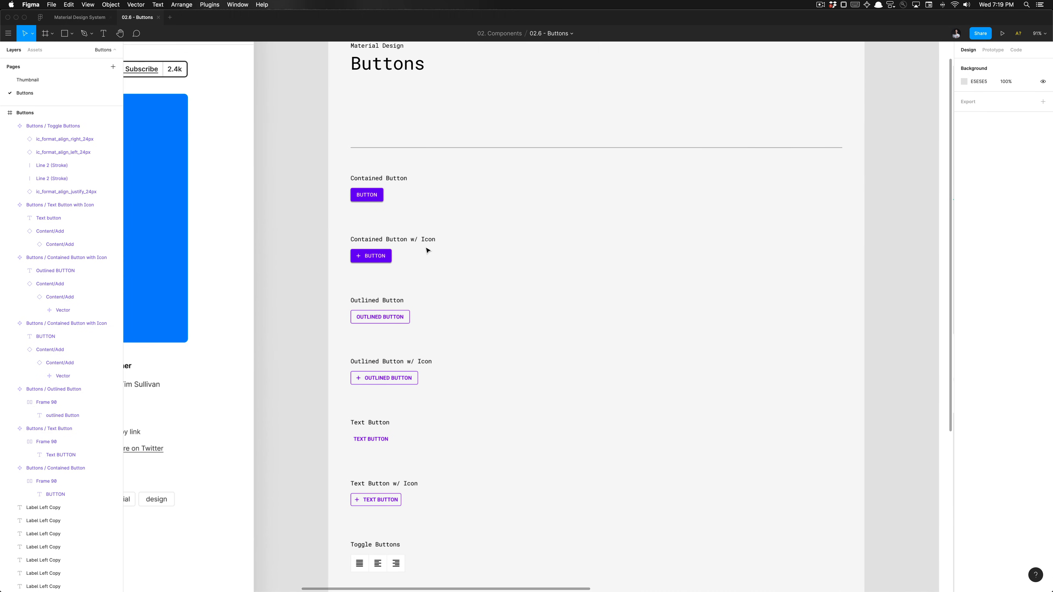
pyautogui.scroll(-3, 405, 201)
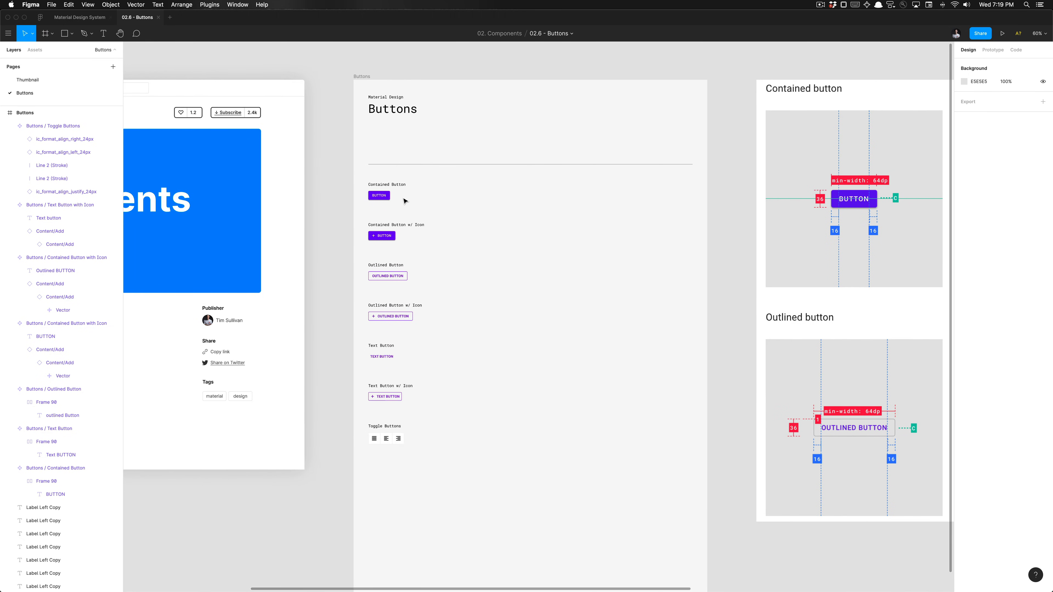
pyautogui.click(385, 197)
pyautogui.click(389, 237)
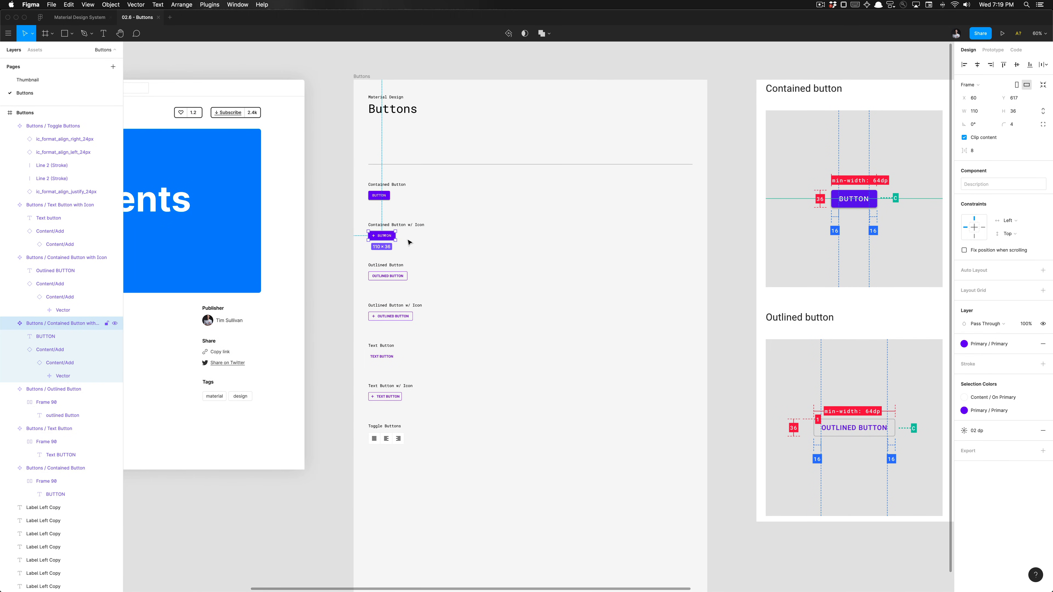
pyautogui.click(421, 249)
pyautogui.click(389, 281)
pyautogui.click(394, 317)
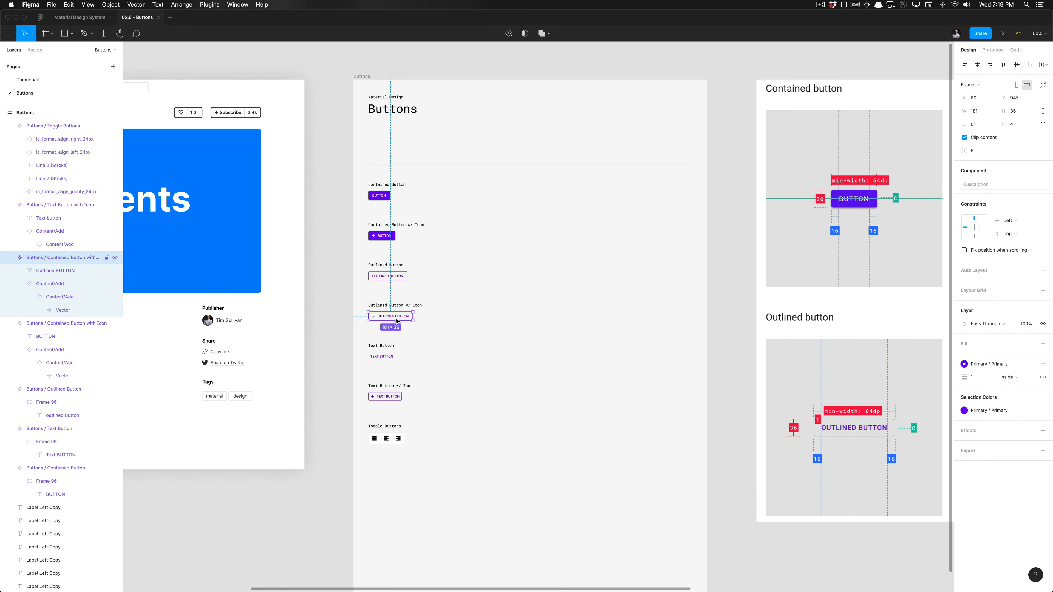